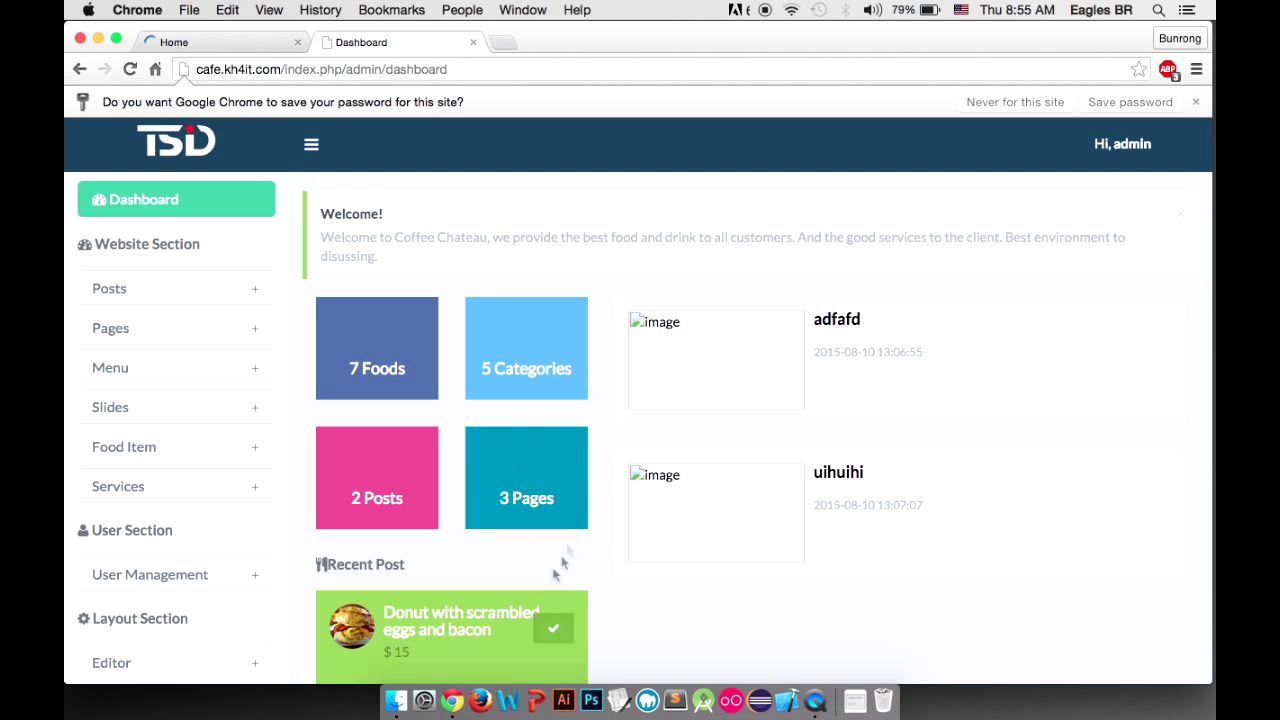
Look over the admin dashboard's section menu, summary tiles and recent posts.
scroll(506, 510, down, 4)
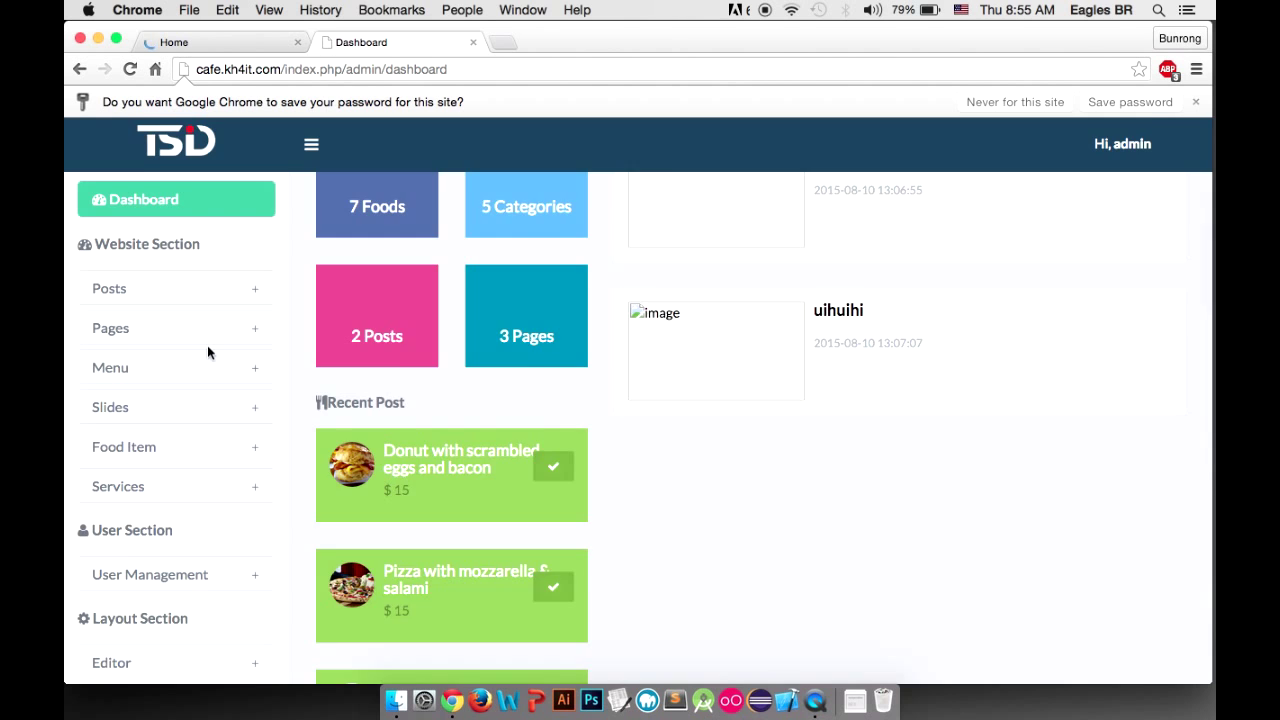
scroll(207, 352, up, 4)
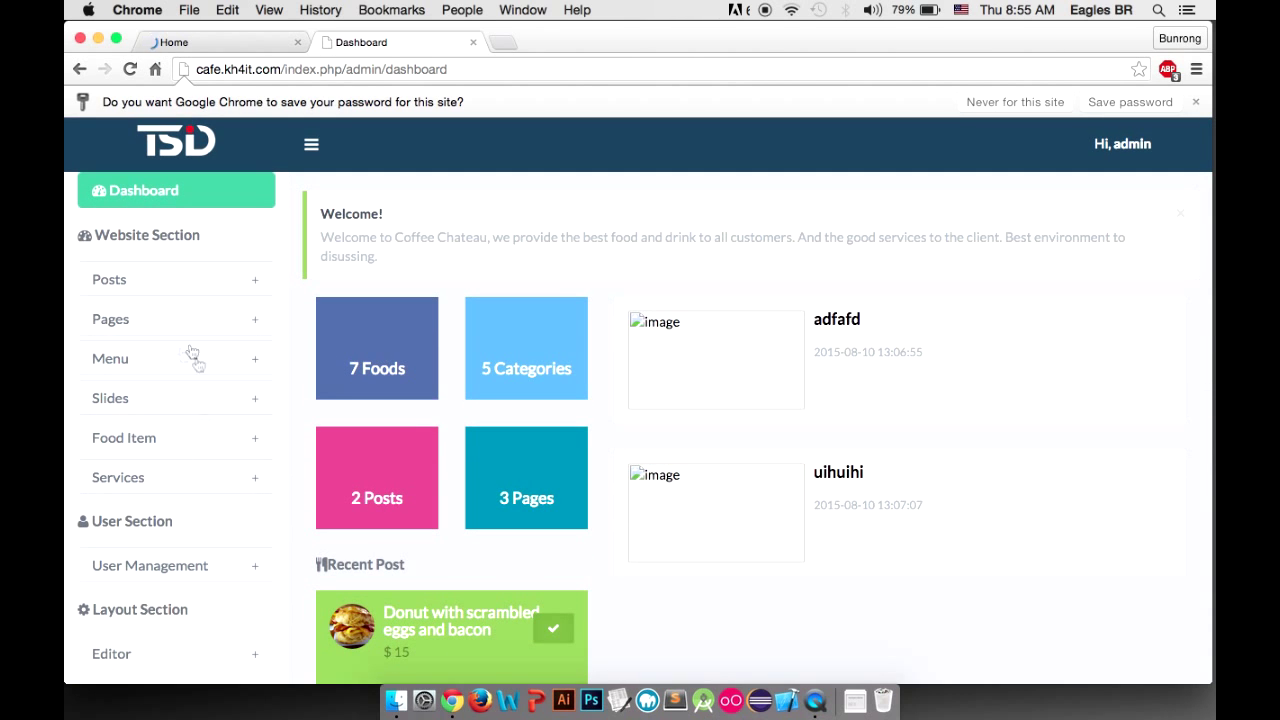
scroll(568, 510, down, 6)
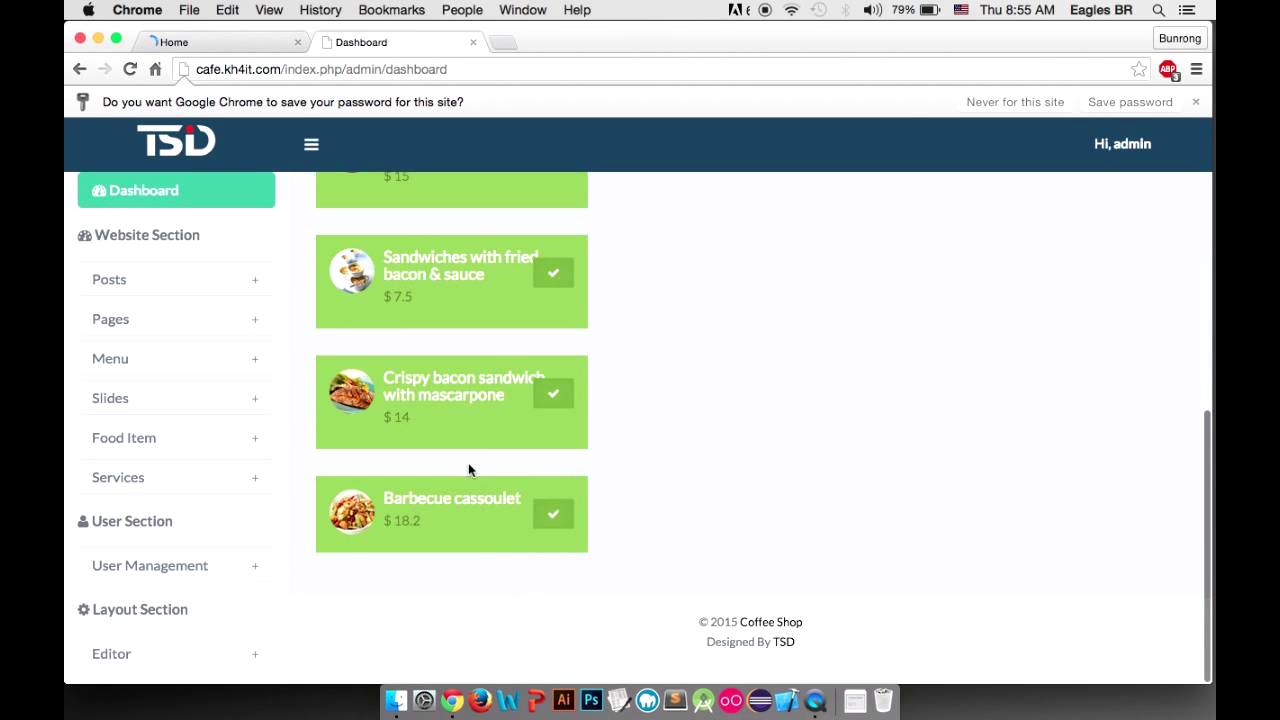
scroll(471, 471, up, 2)
scroll(468, 462, up, 3)
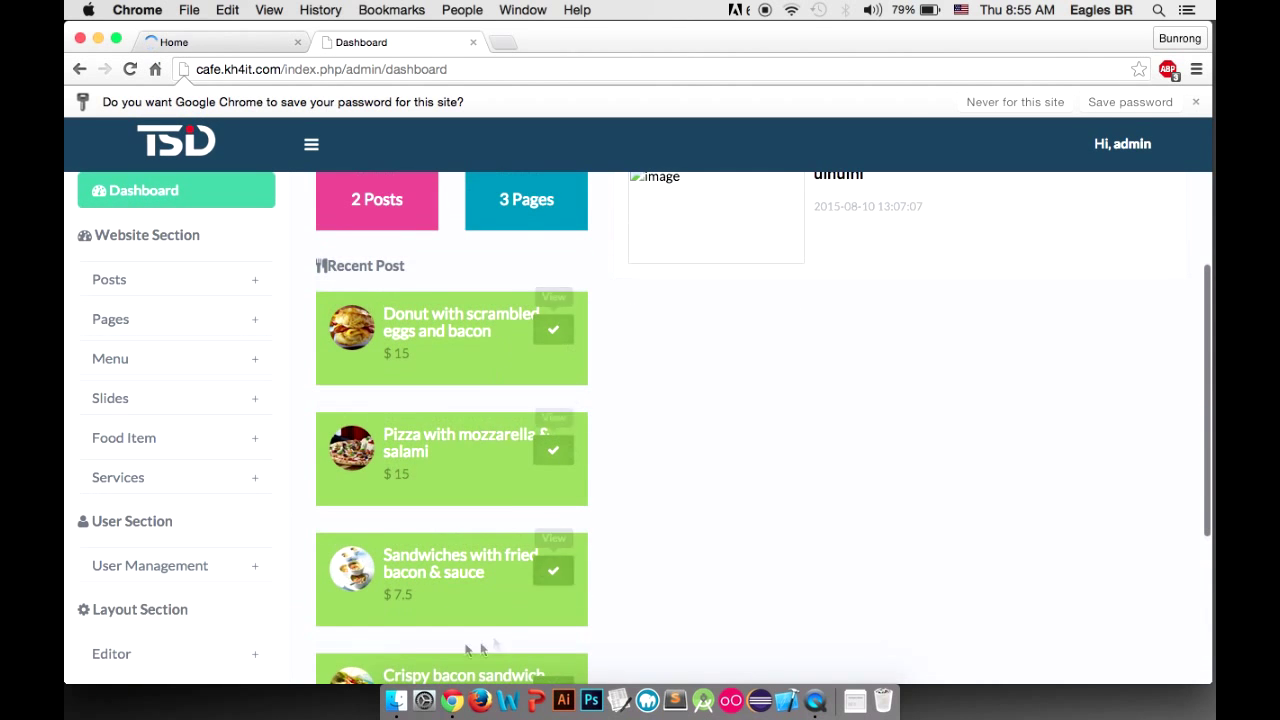
scroll(804, 532, up, 3)
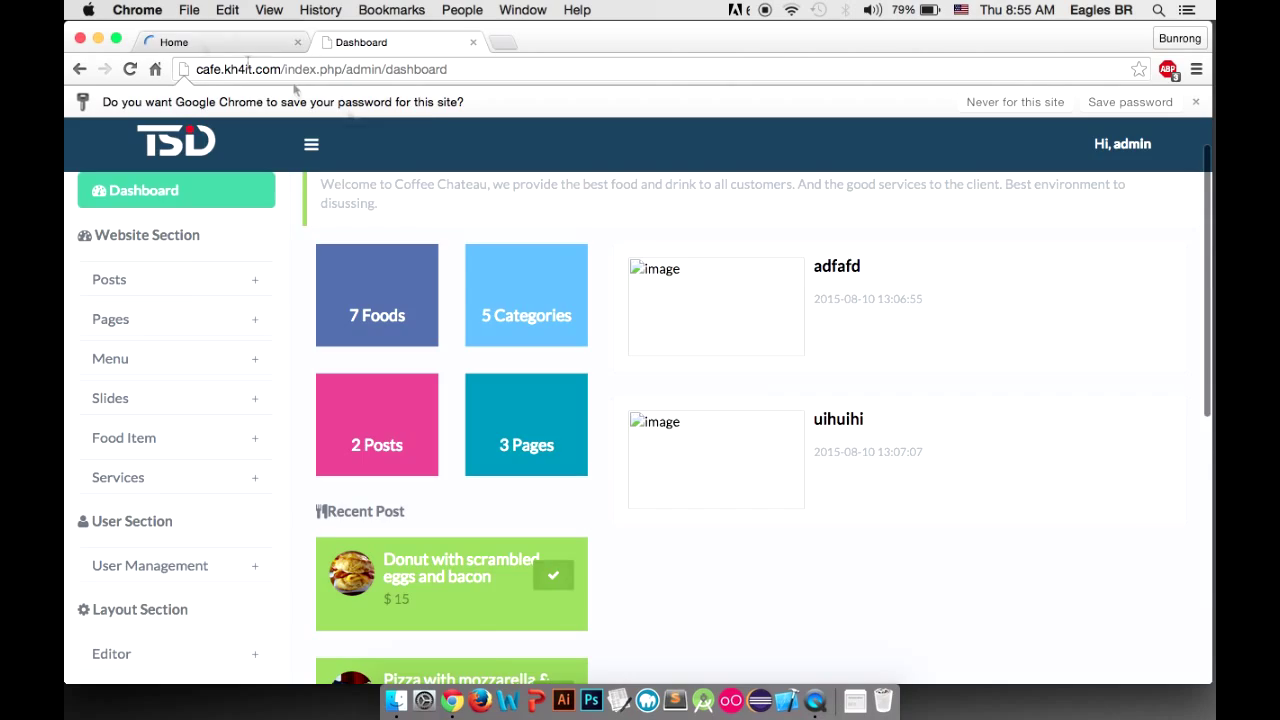
View the Services section on the café's public home page.
click(185, 43)
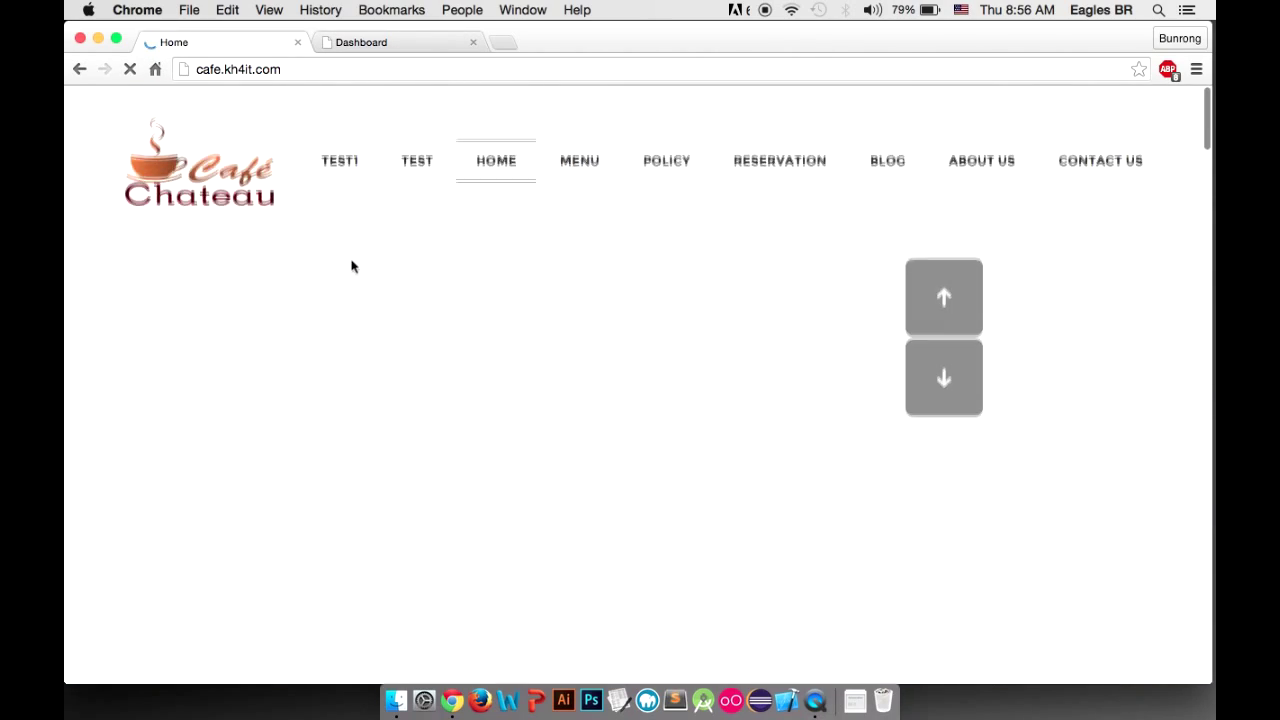
scroll(351, 266, down, 4)
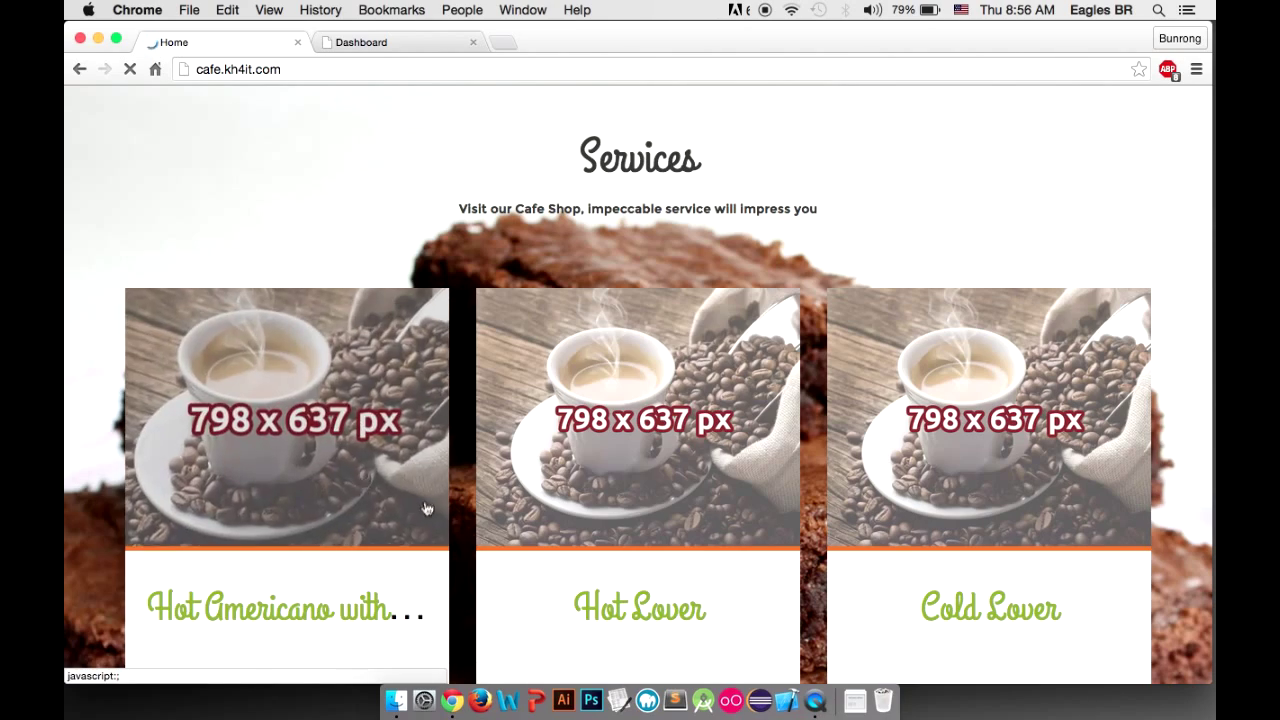
scroll(700, 460, down, 3)
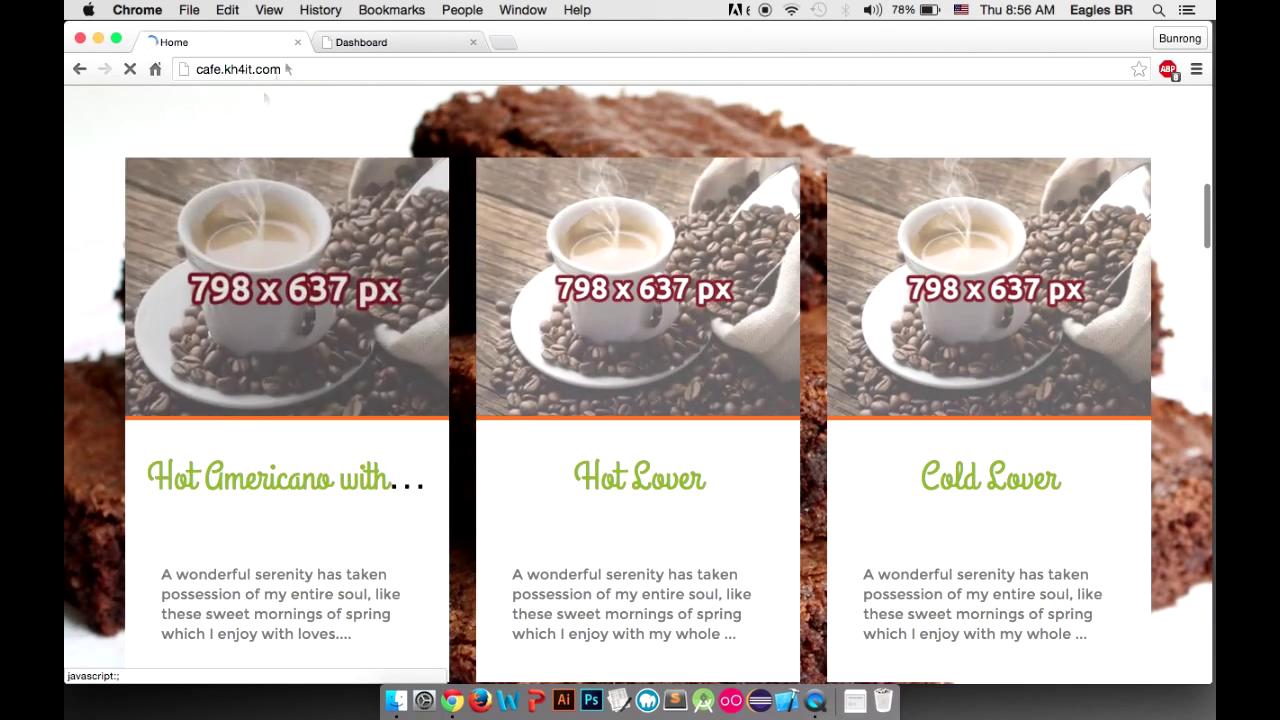
Return to the admin dashboard and open the list of services.
click(360, 42)
click(145, 480)
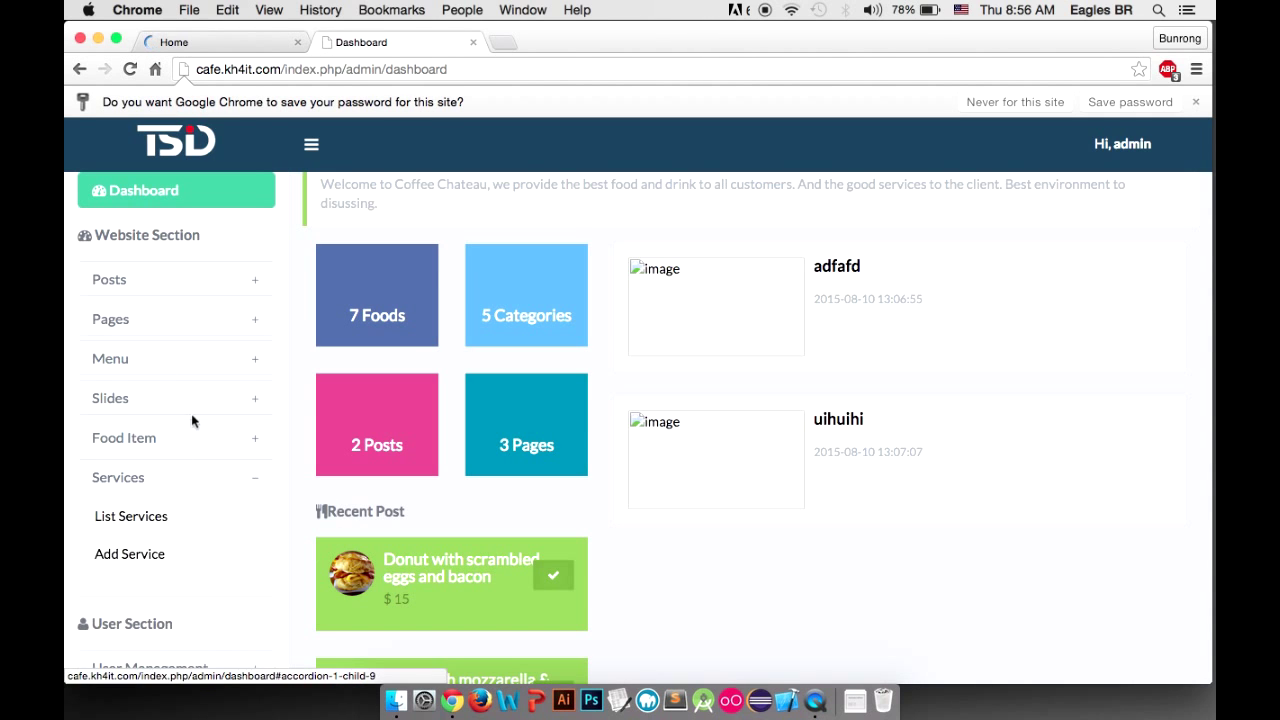
scroll(192, 421, down, 1)
click(155, 498)
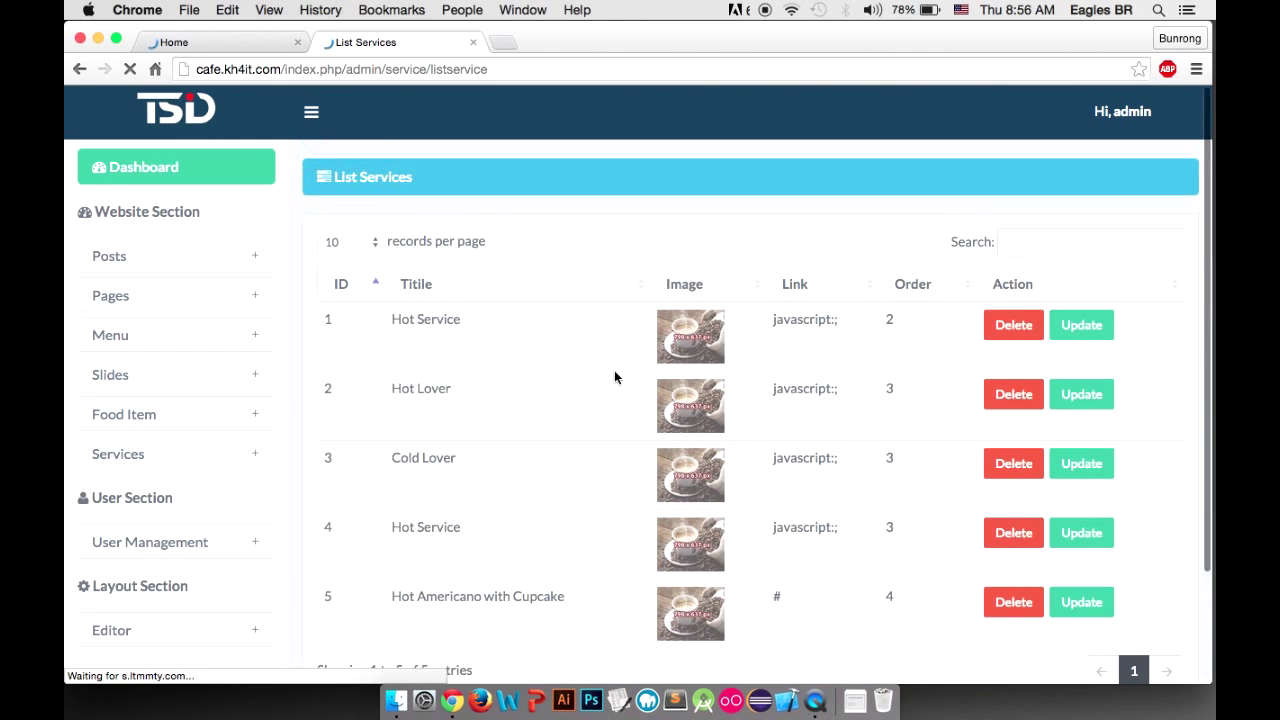
Compare the service titles in the admin list with the service cards on the public home page.
click(258, 45)
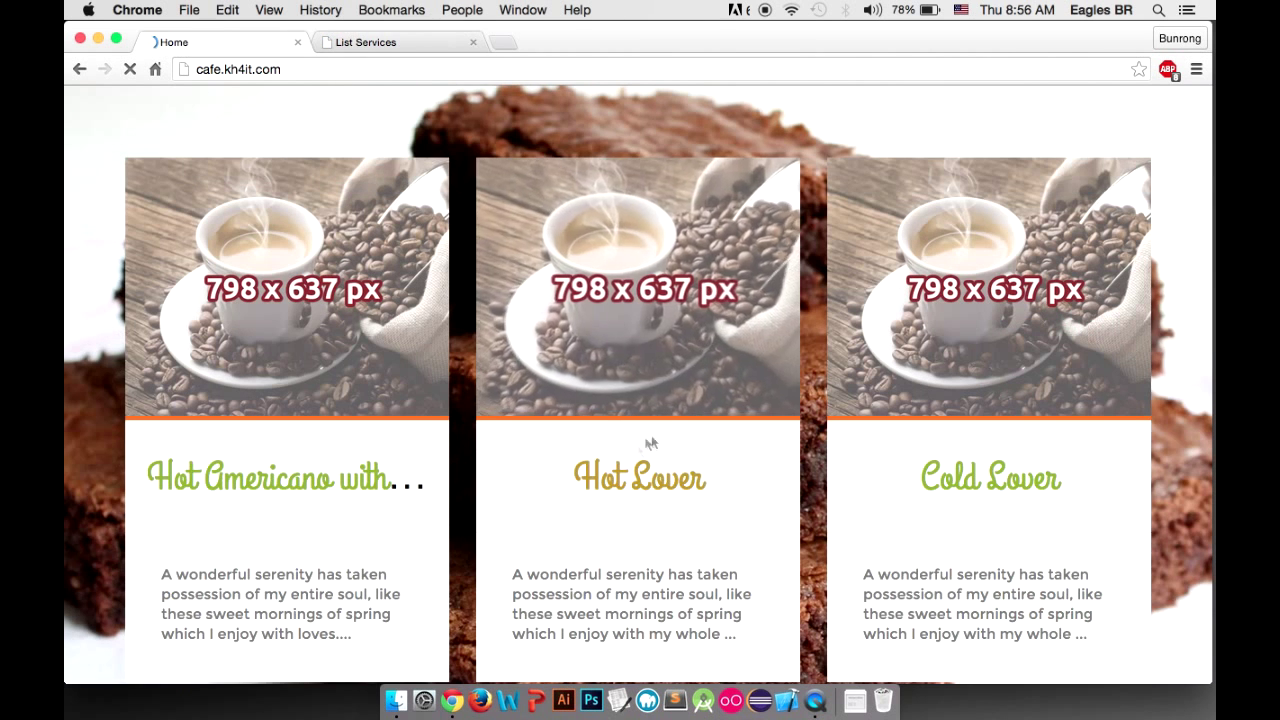
click(390, 47)
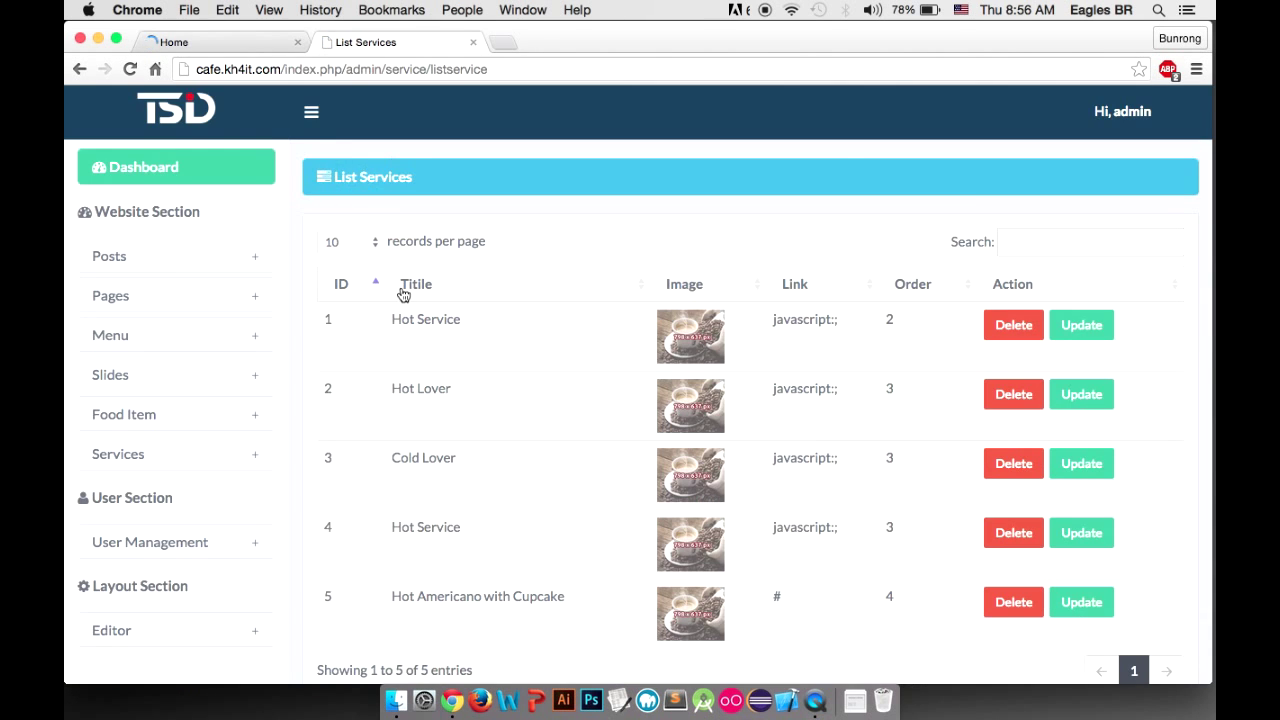
click(240, 47)
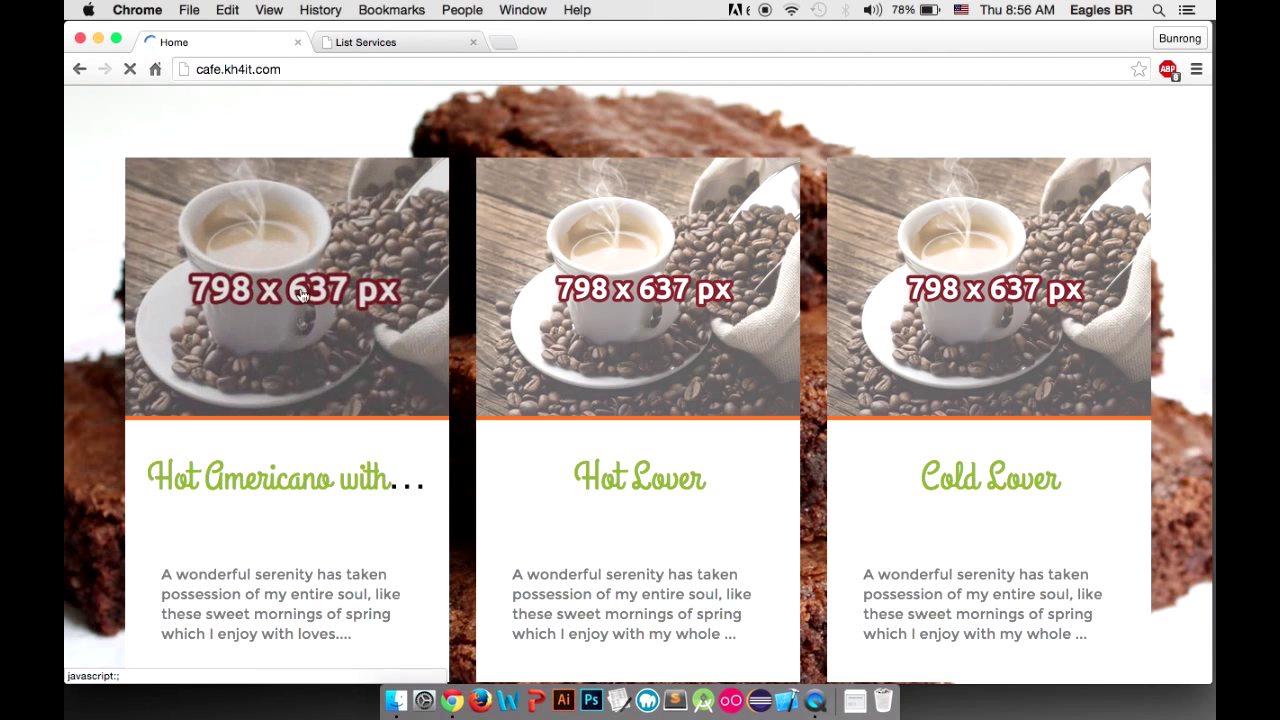
click(400, 43)
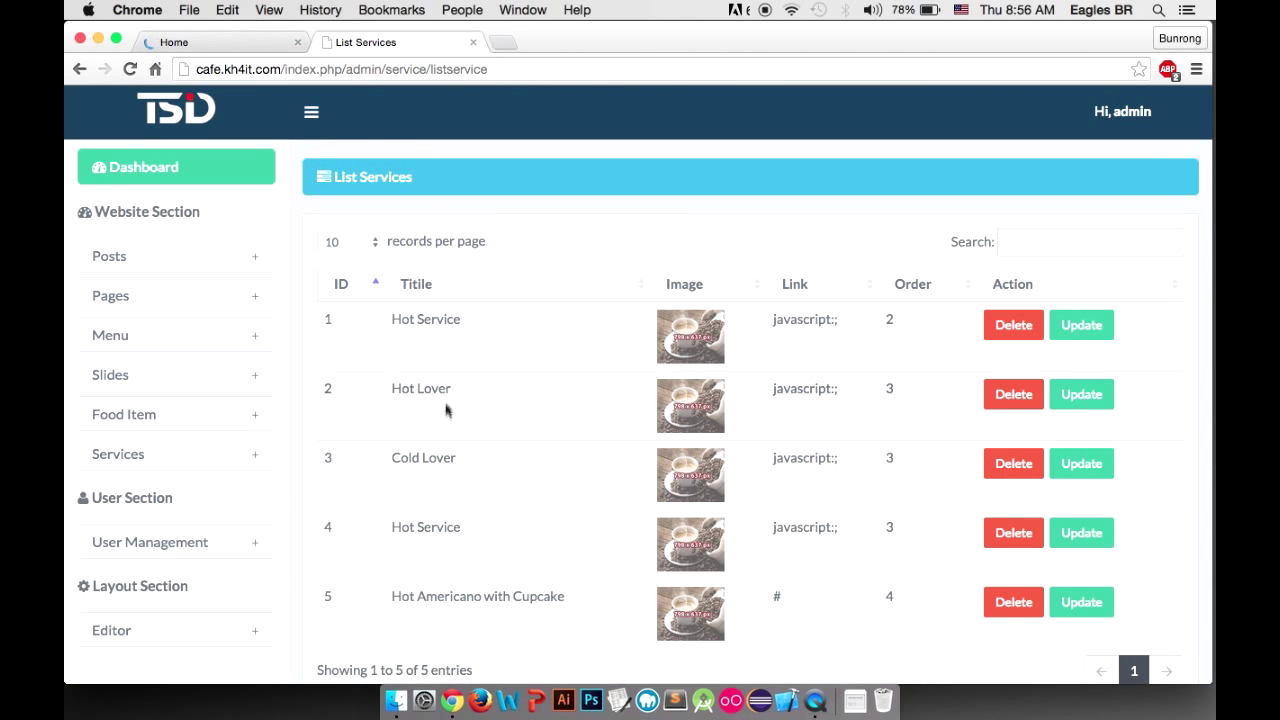
Open the Hot Lover service for editing, change its title to "Hot Lover 1" and save it.
click(1073, 397)
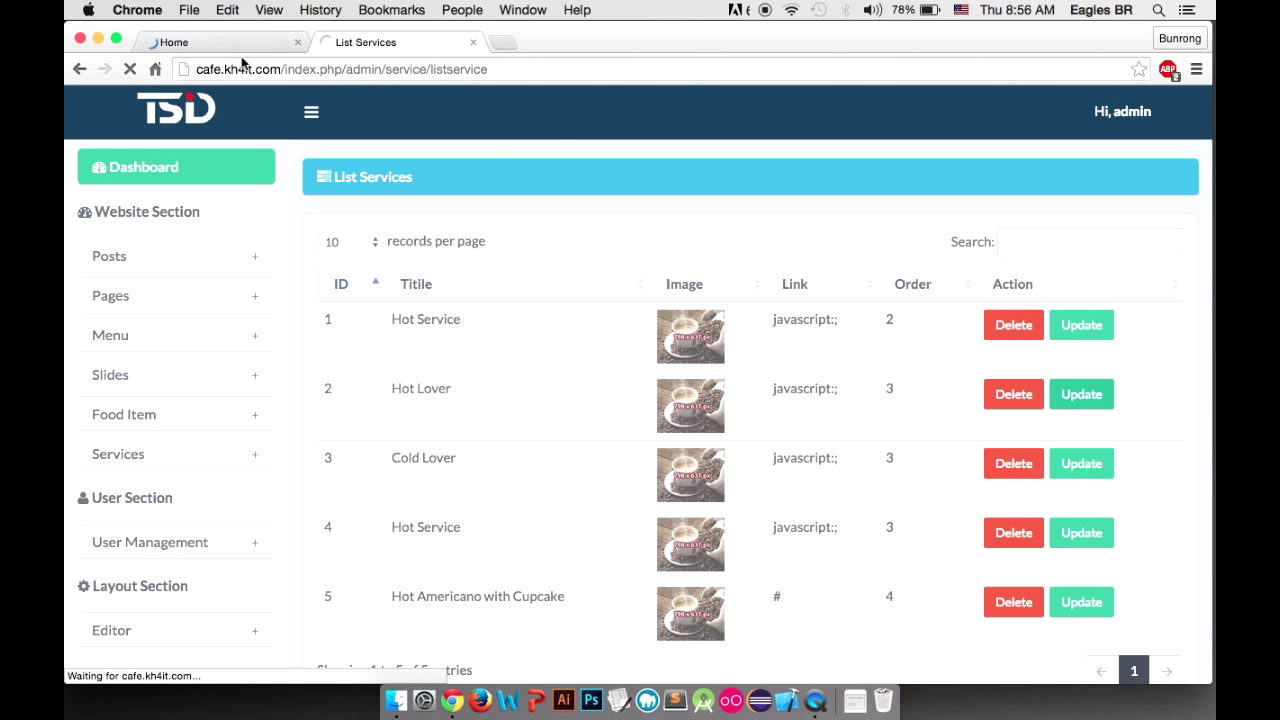
click(215, 41)
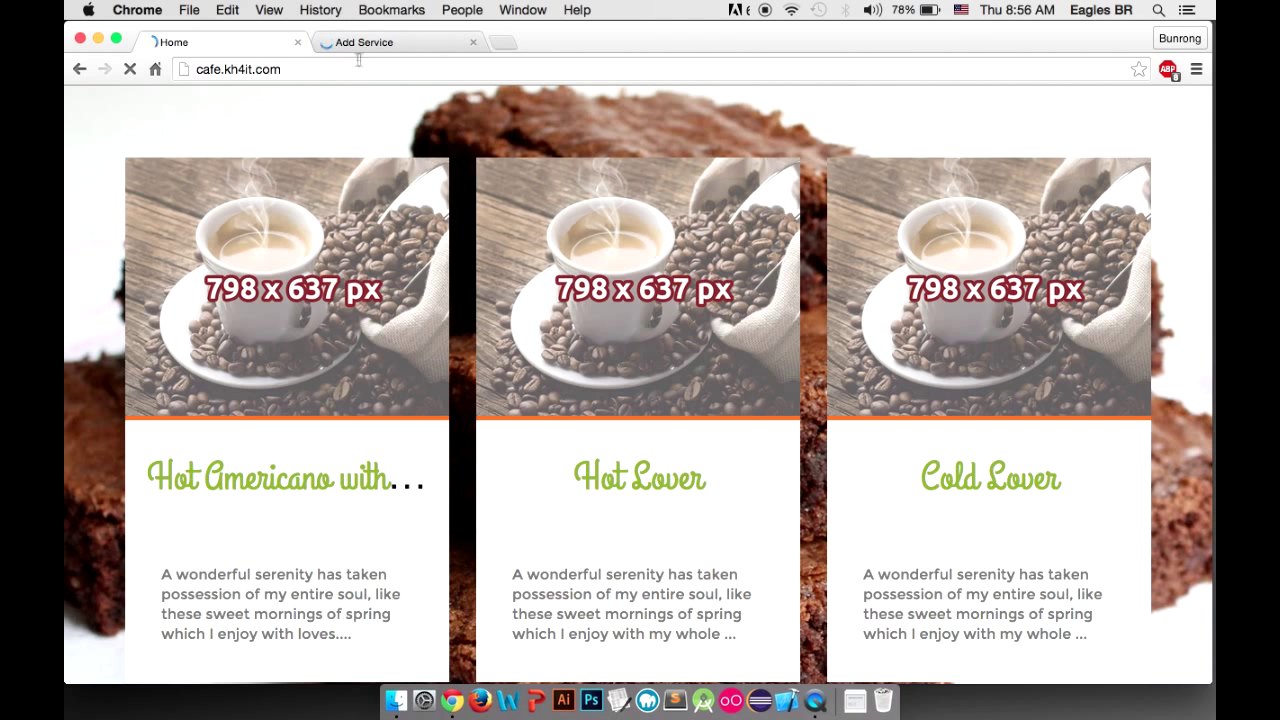
click(405, 42)
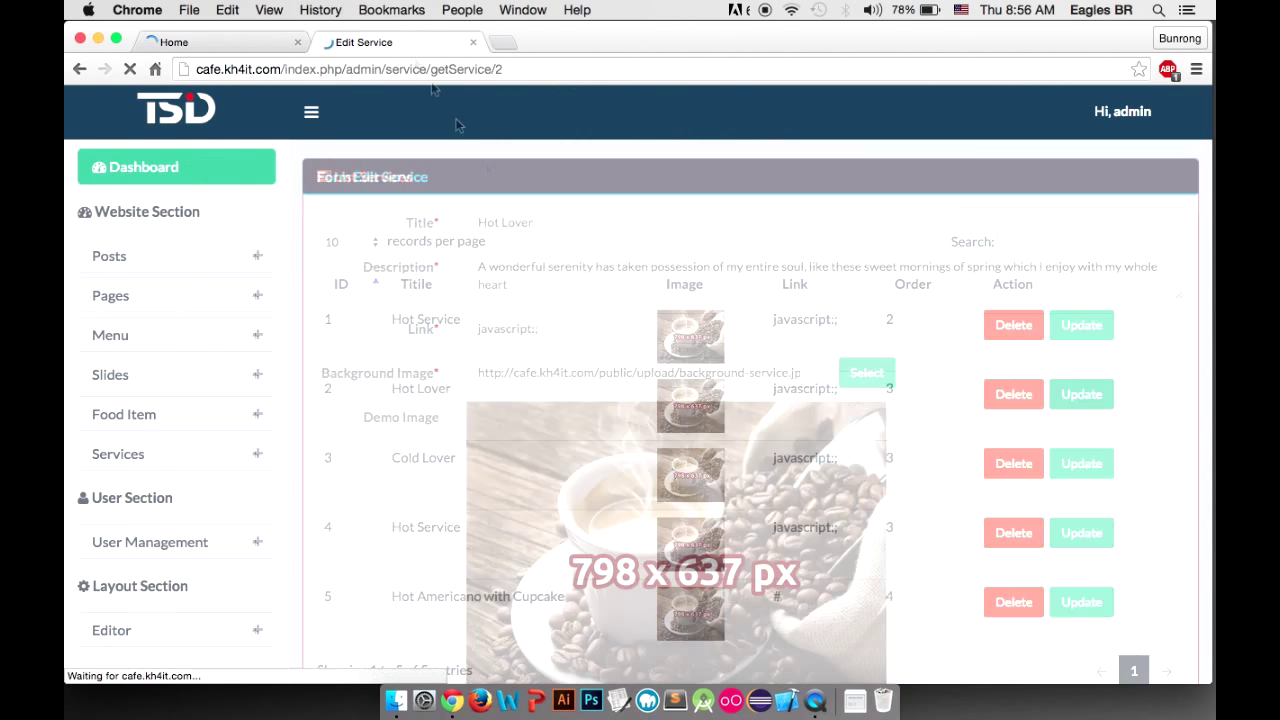
scroll(600, 297, down, 1)
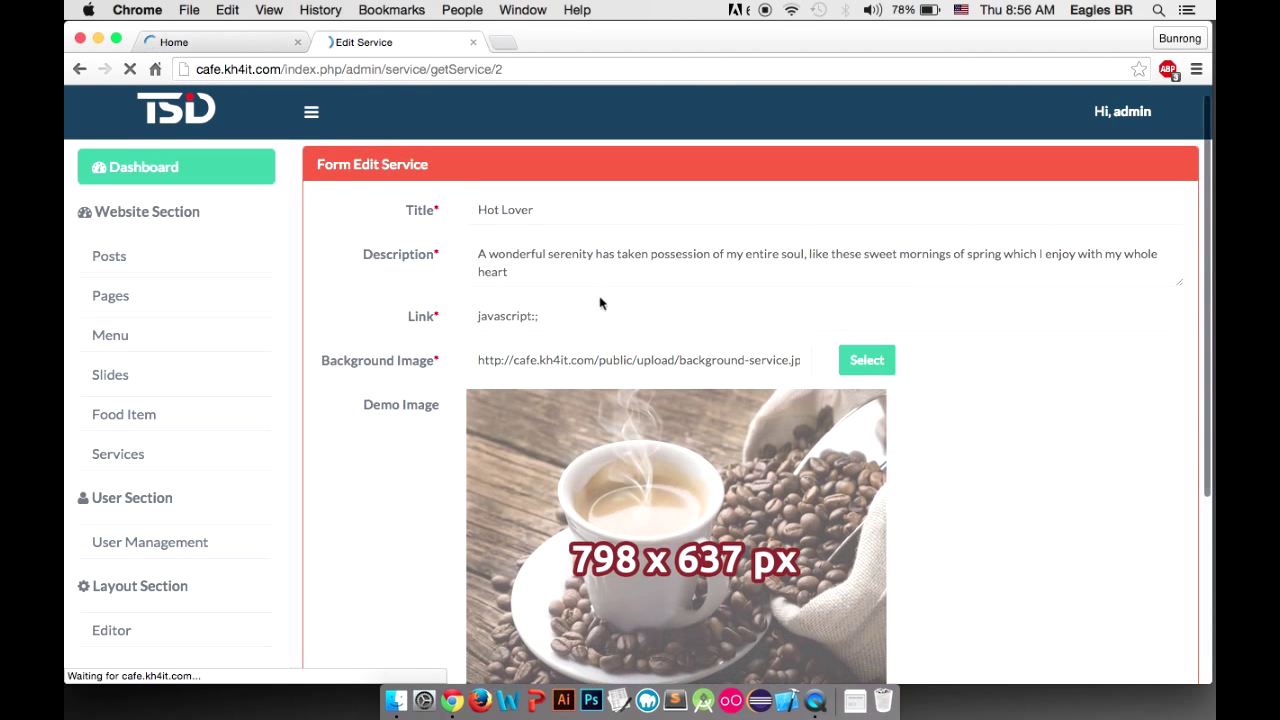
scroll(620, 300, down, 1)
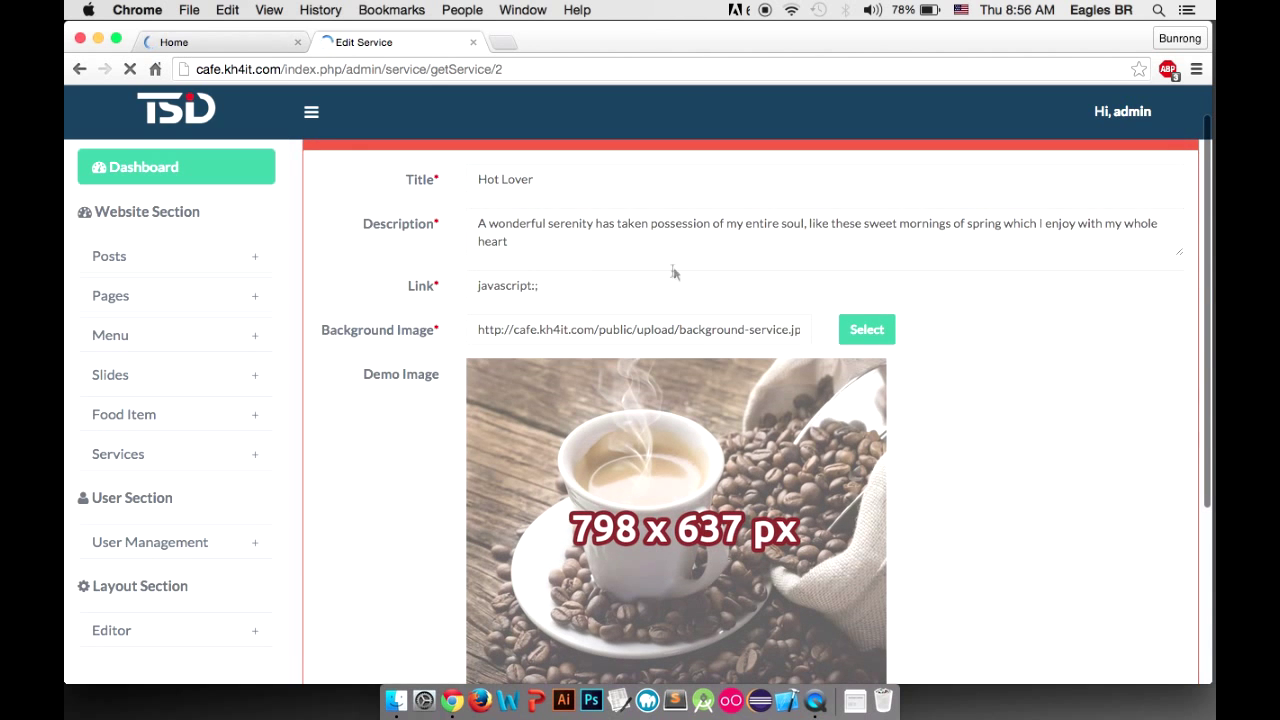
click(607, 174)
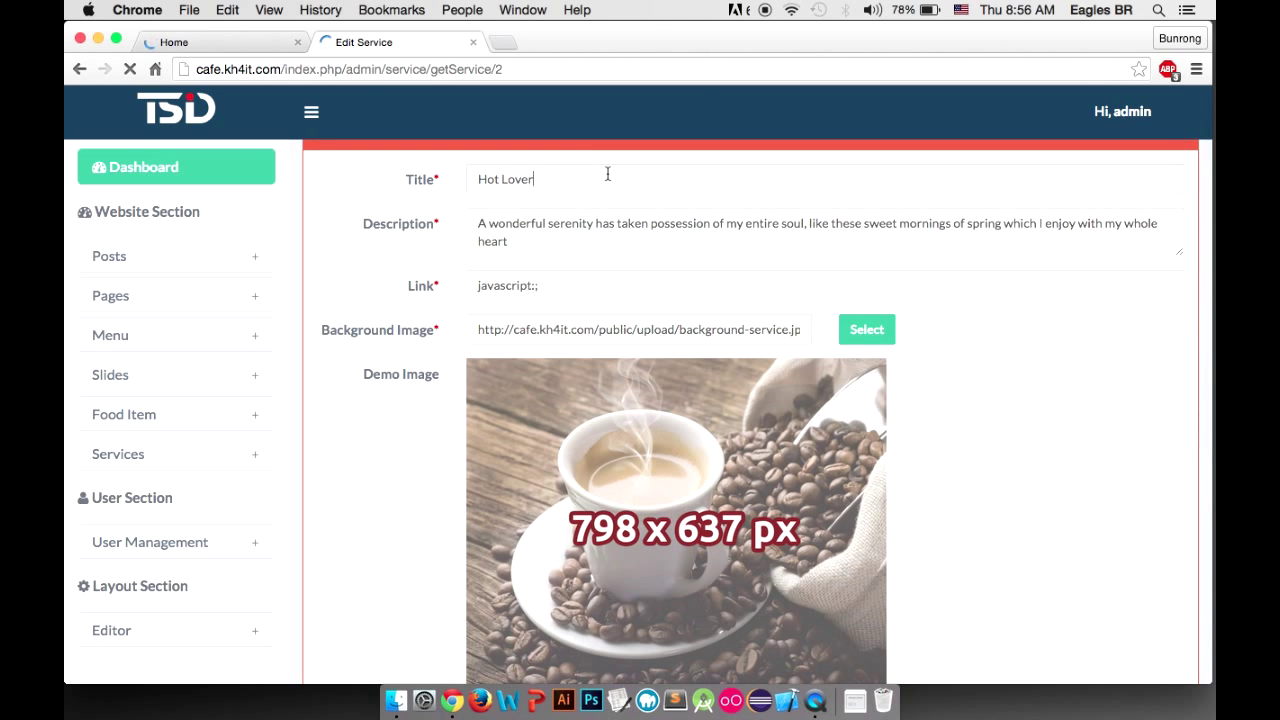
scroll(600, 350, down, 4)
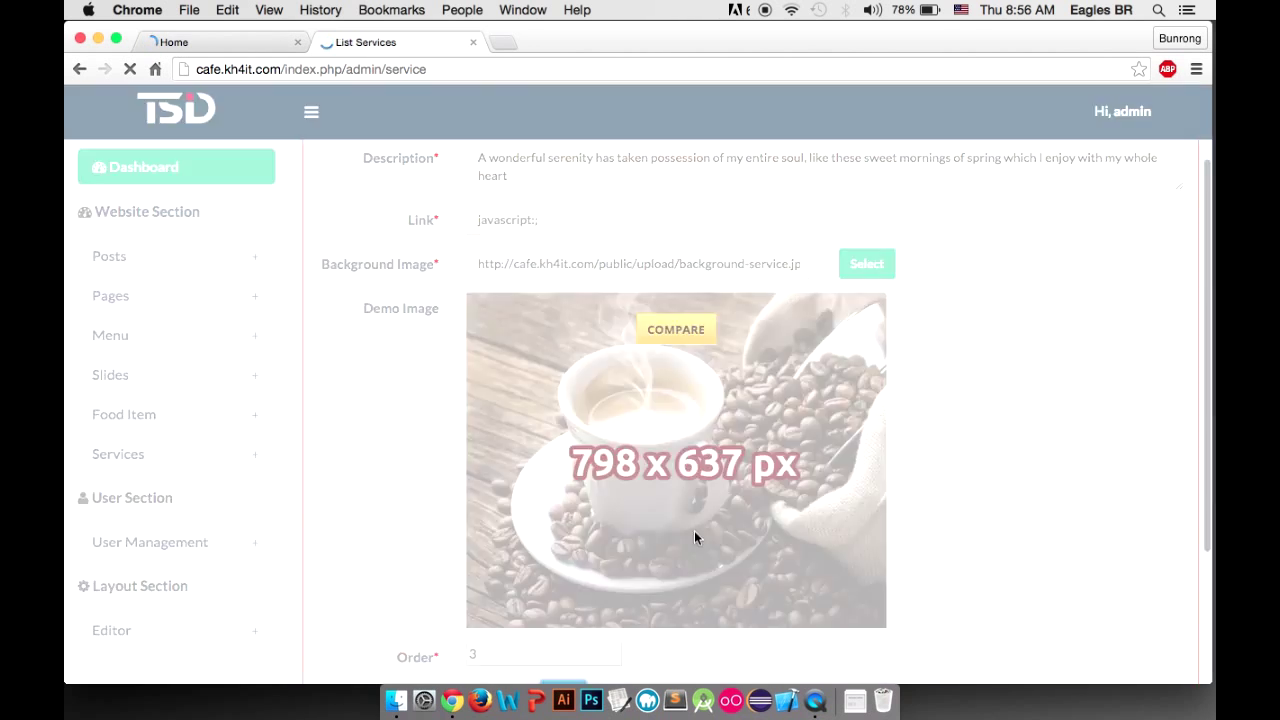
Check the edited service's title in the Services section of the public home page.
click(242, 48)
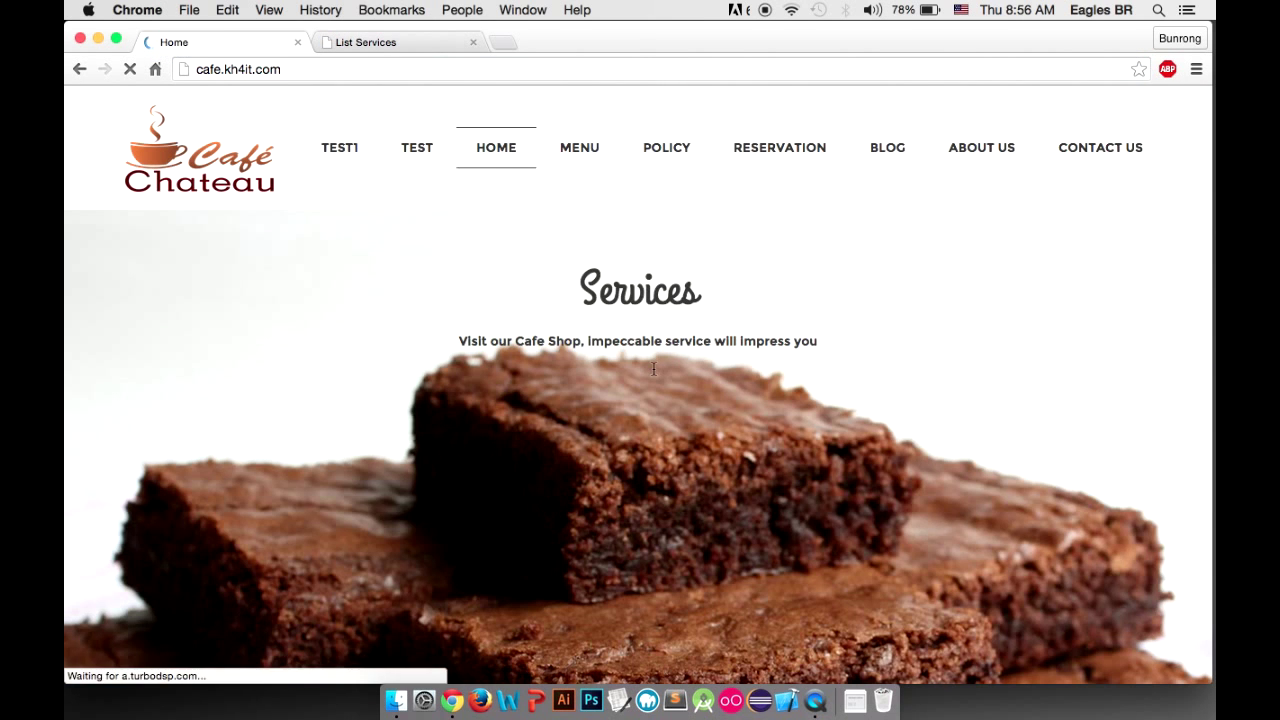
scroll(655, 375, down, 2)
scroll(655, 375, down, 5)
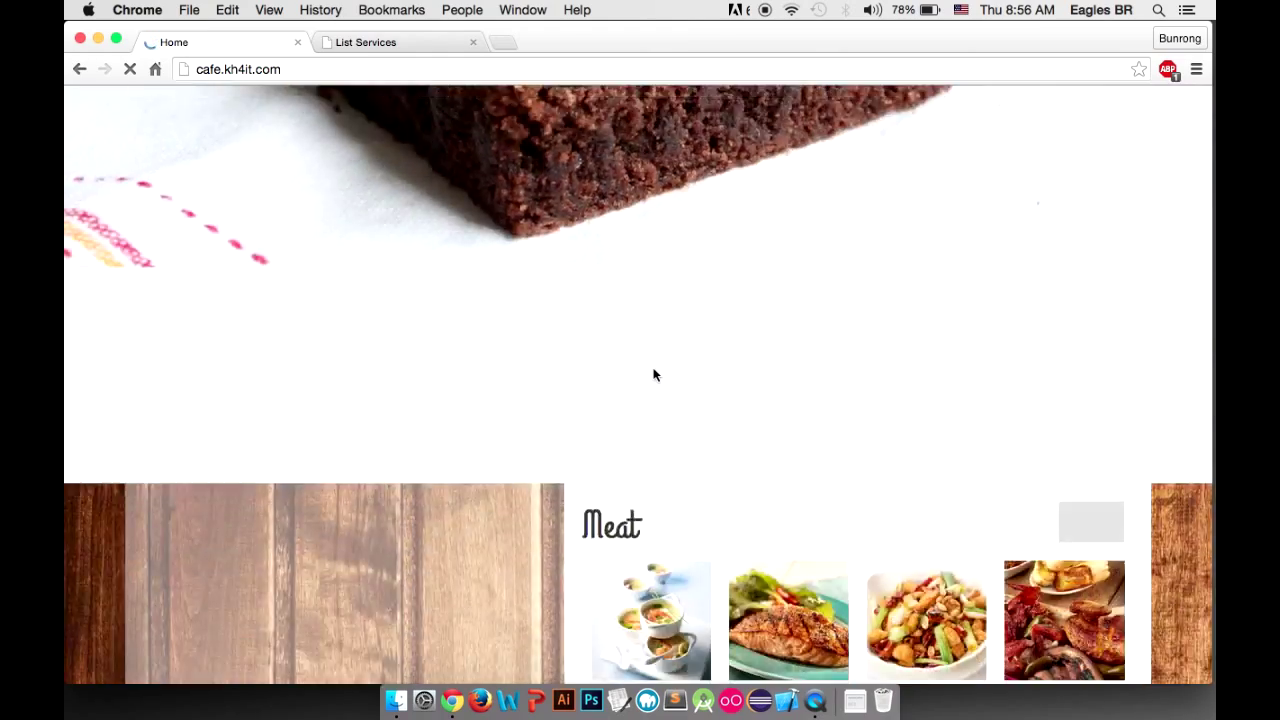
scroll(655, 372, up, 2)
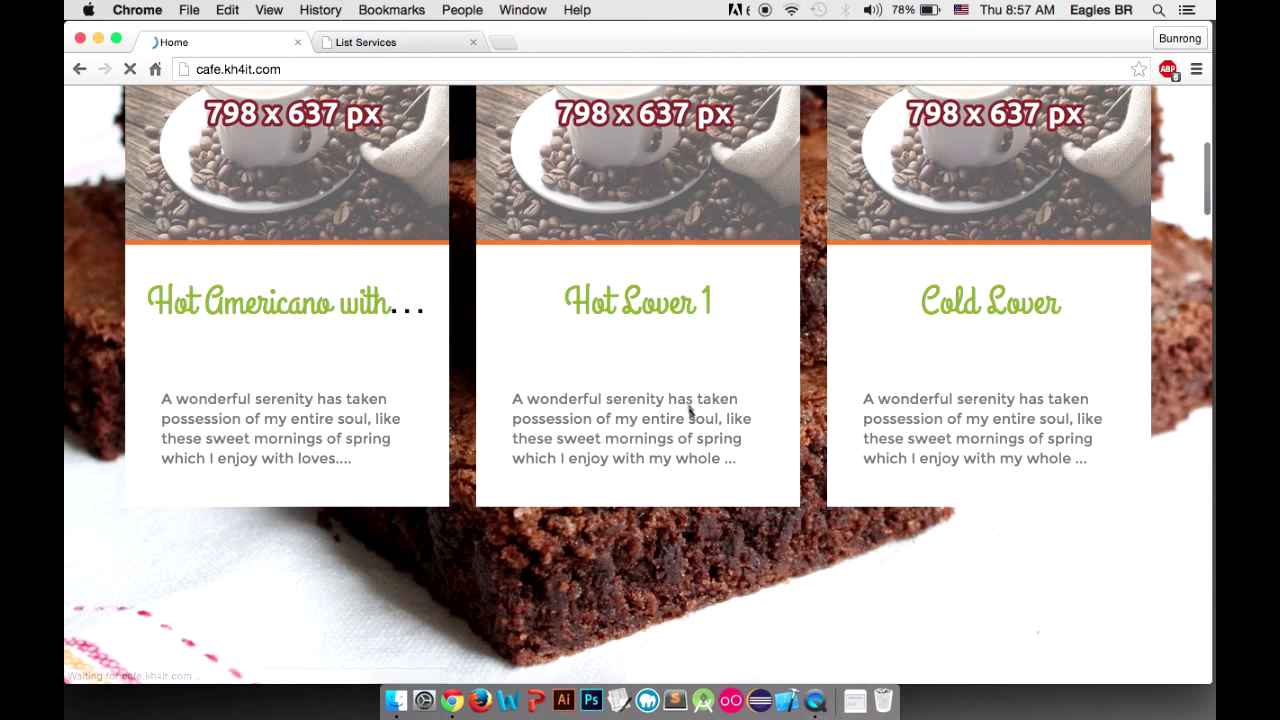
scroll(688, 410, up, 5)
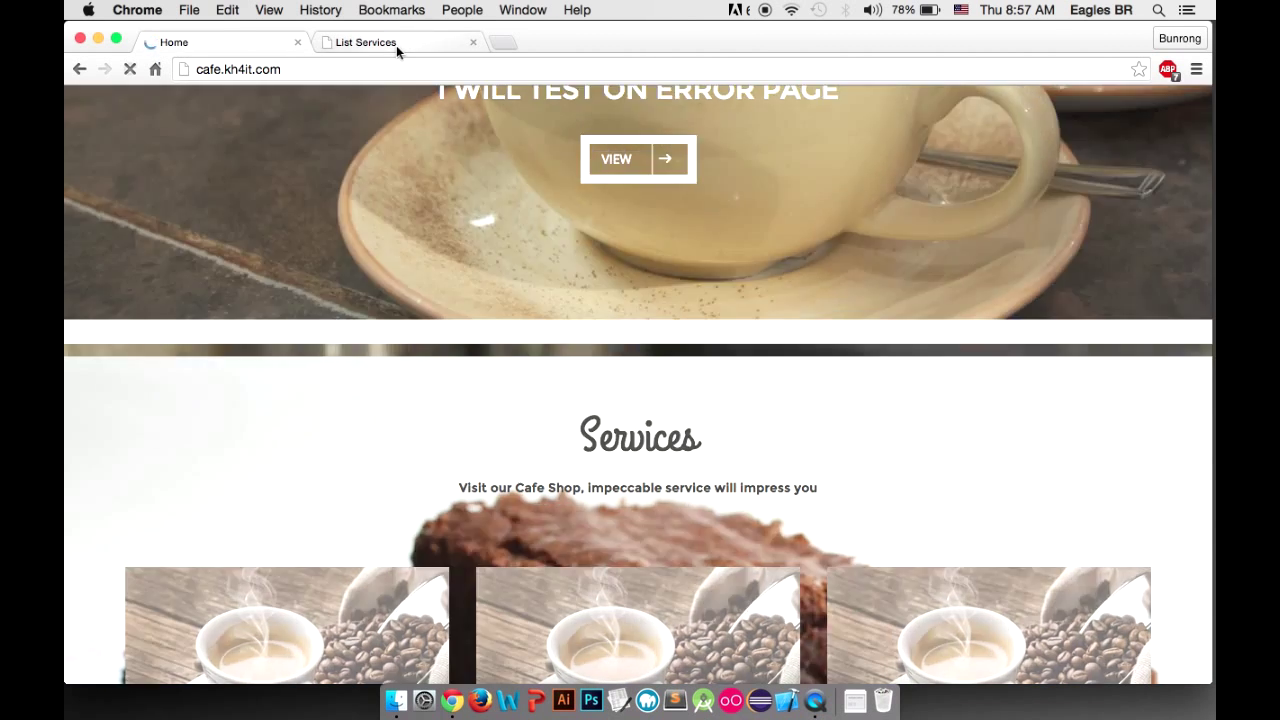
Return to the admin area and open the form for adding a new service.
click(397, 48)
scroll(378, 417, down, 3)
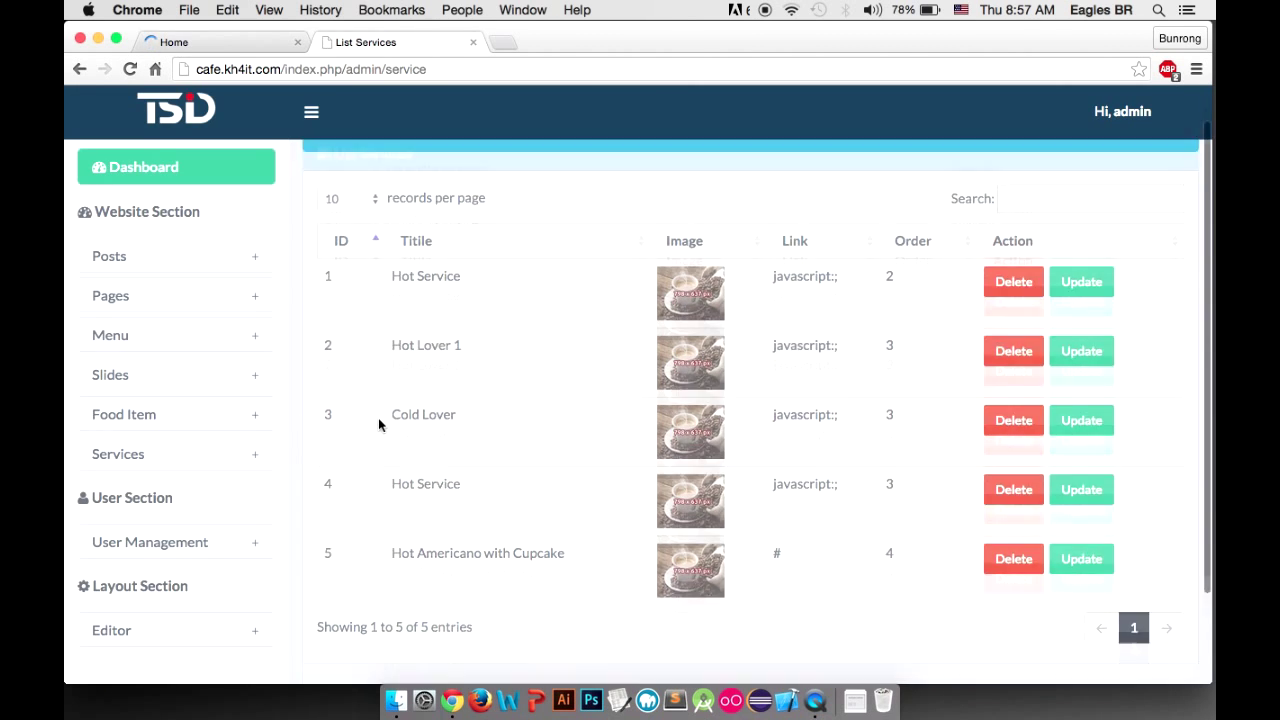
click(166, 458)
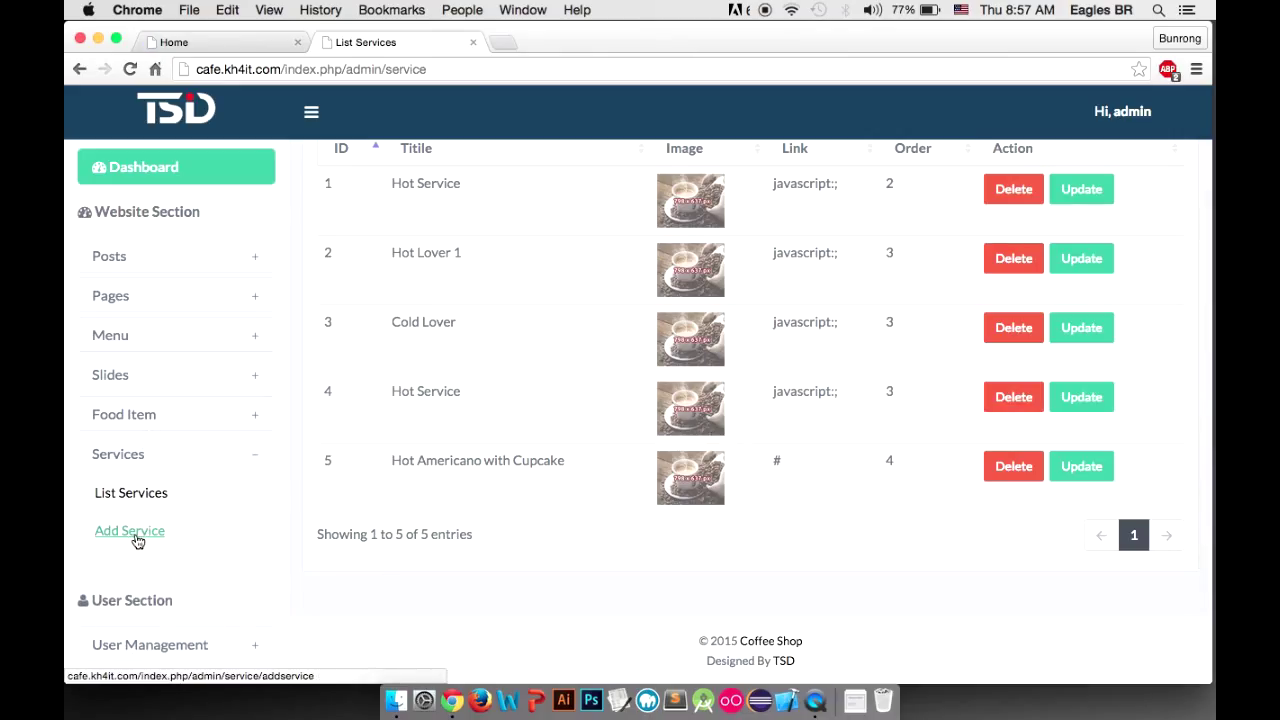
click(138, 538)
scroll(447, 455, up, 3)
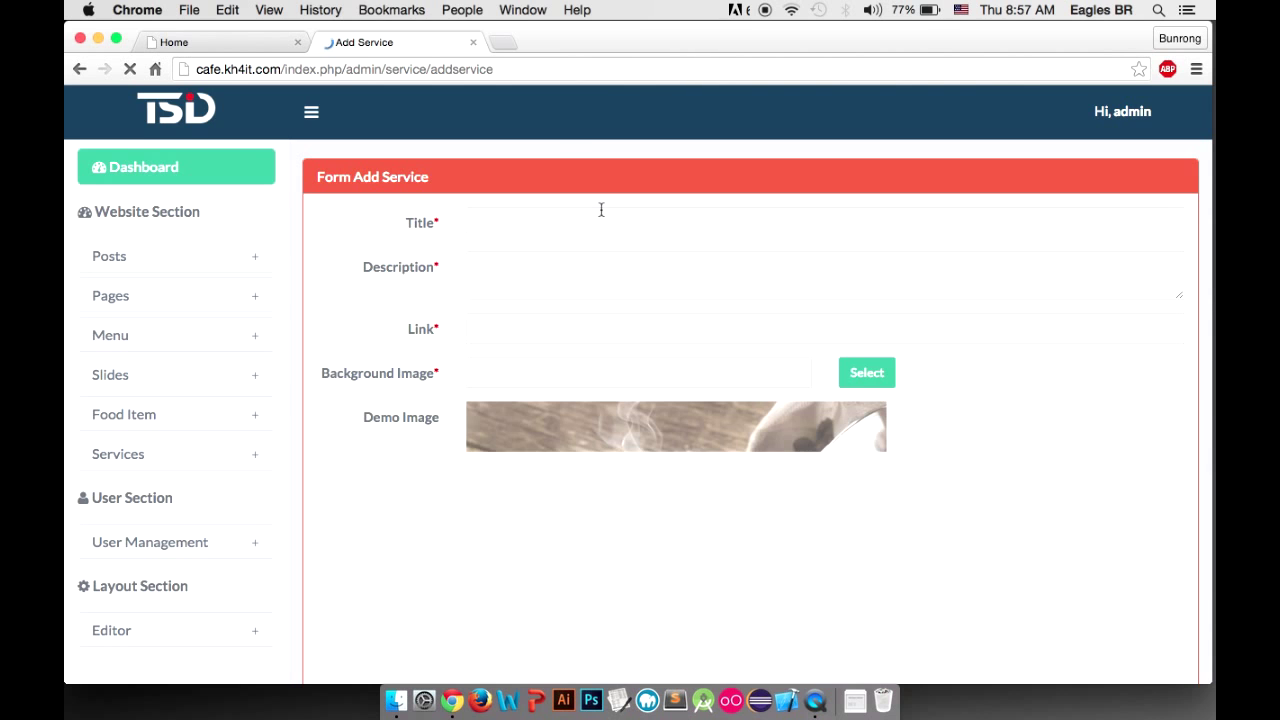
Fill in the new service's title and description with "Test" and its link with "#".
scroll(571, 416, down, 3)
scroll(571, 416, down, 3)
scroll(571, 416, up, 5)
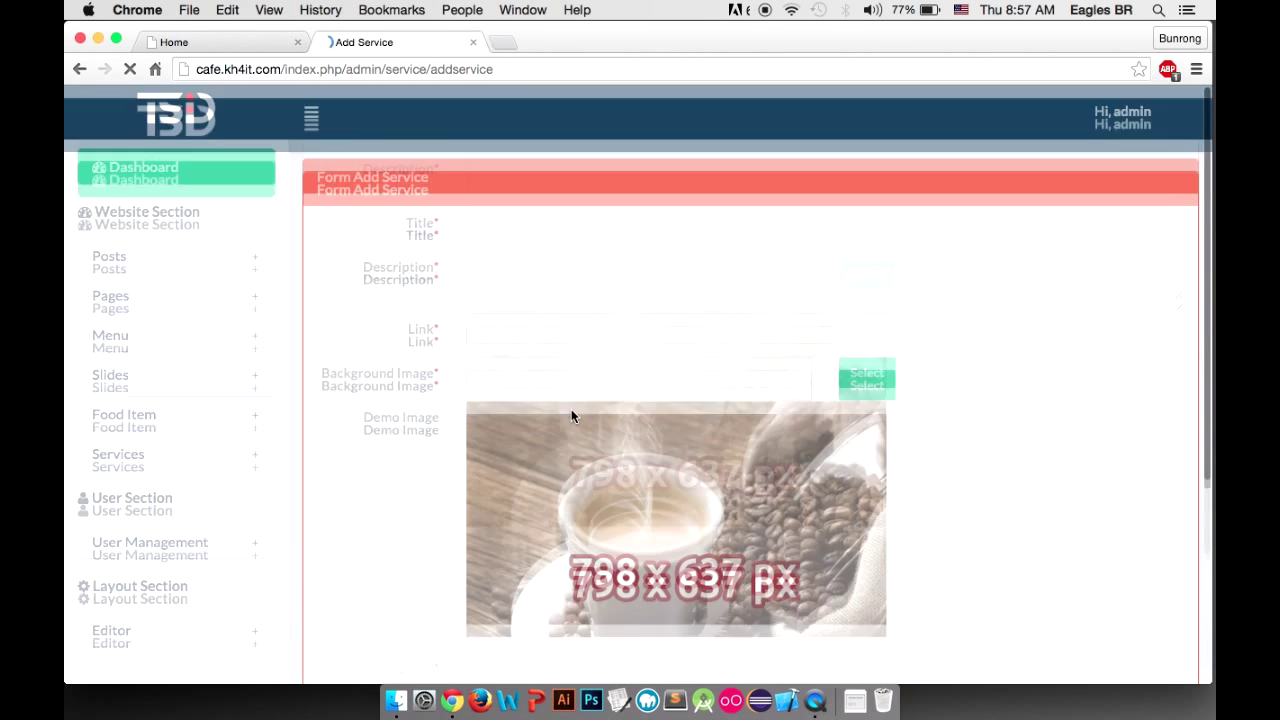
click(628, 218)
click(591, 270)
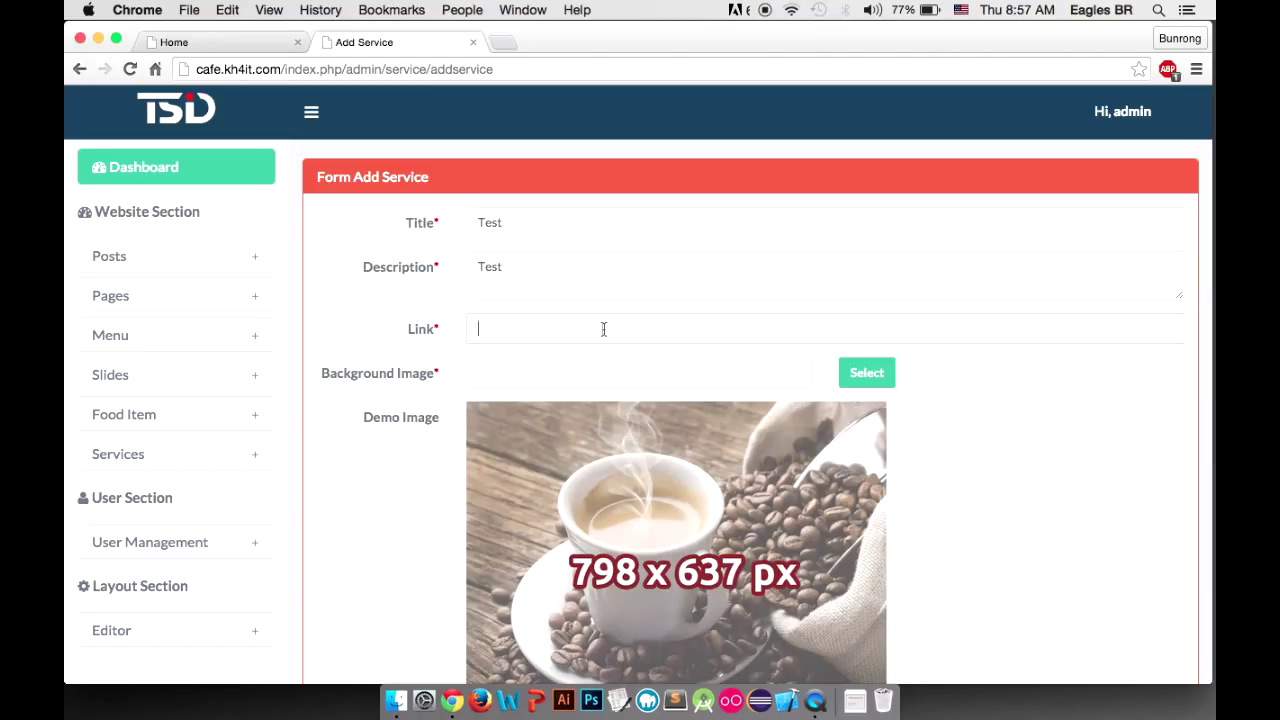
text(#)
Choose slider-background from the file manager as the new service's background image.
click(855, 383)
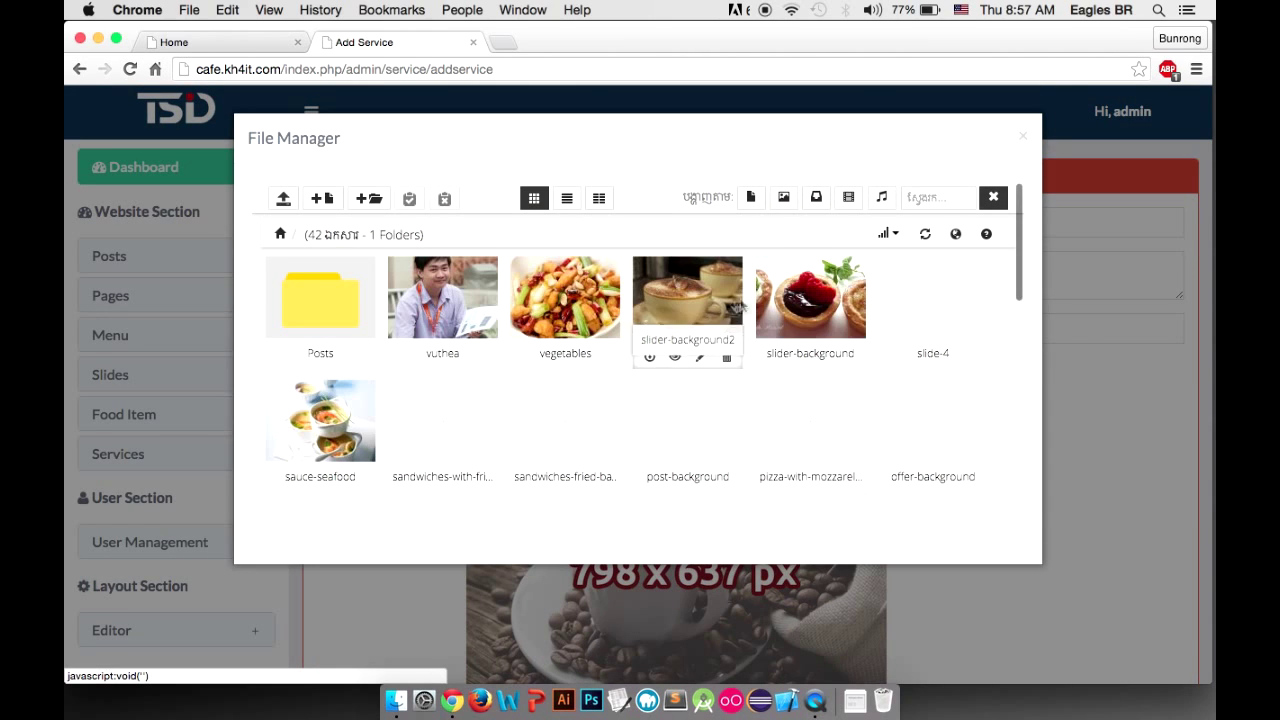
click(810, 303)
scroll(900, 374, down, 3)
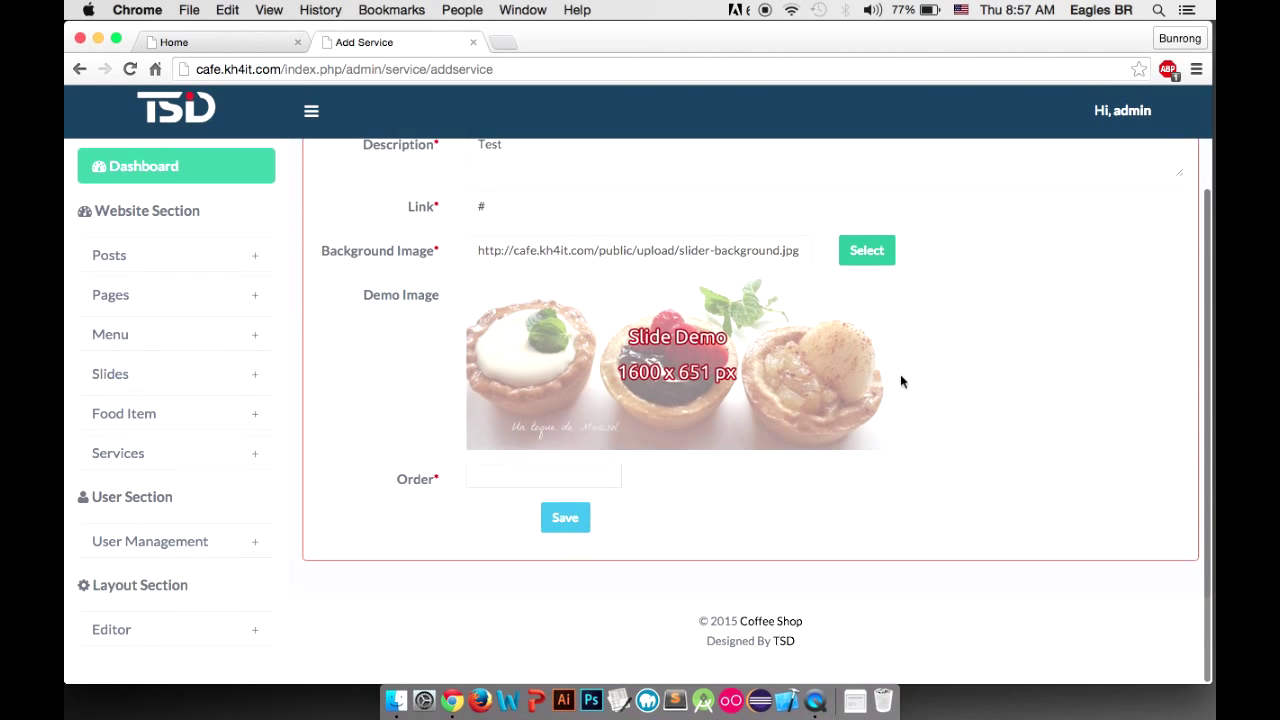
Set the new service's background image to offer-background from the file manager and its order to 3.
click(862, 253)
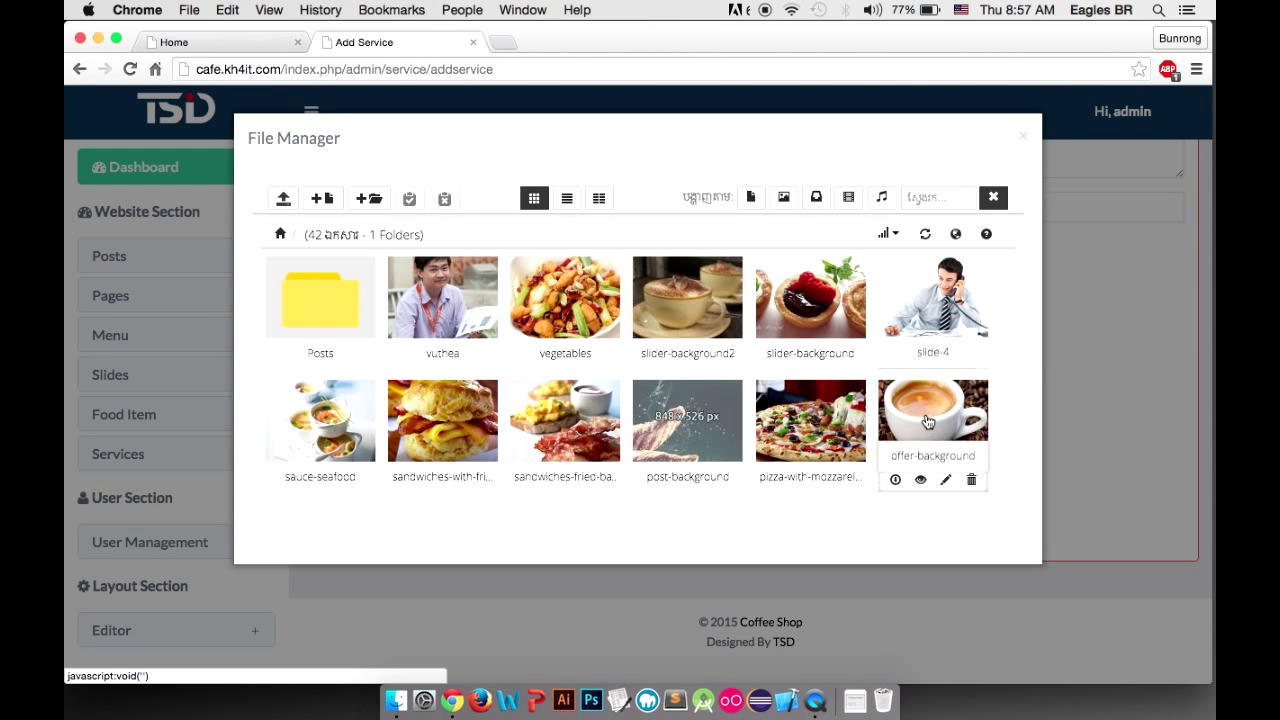
click(928, 421)
scroll(843, 425, down, 5)
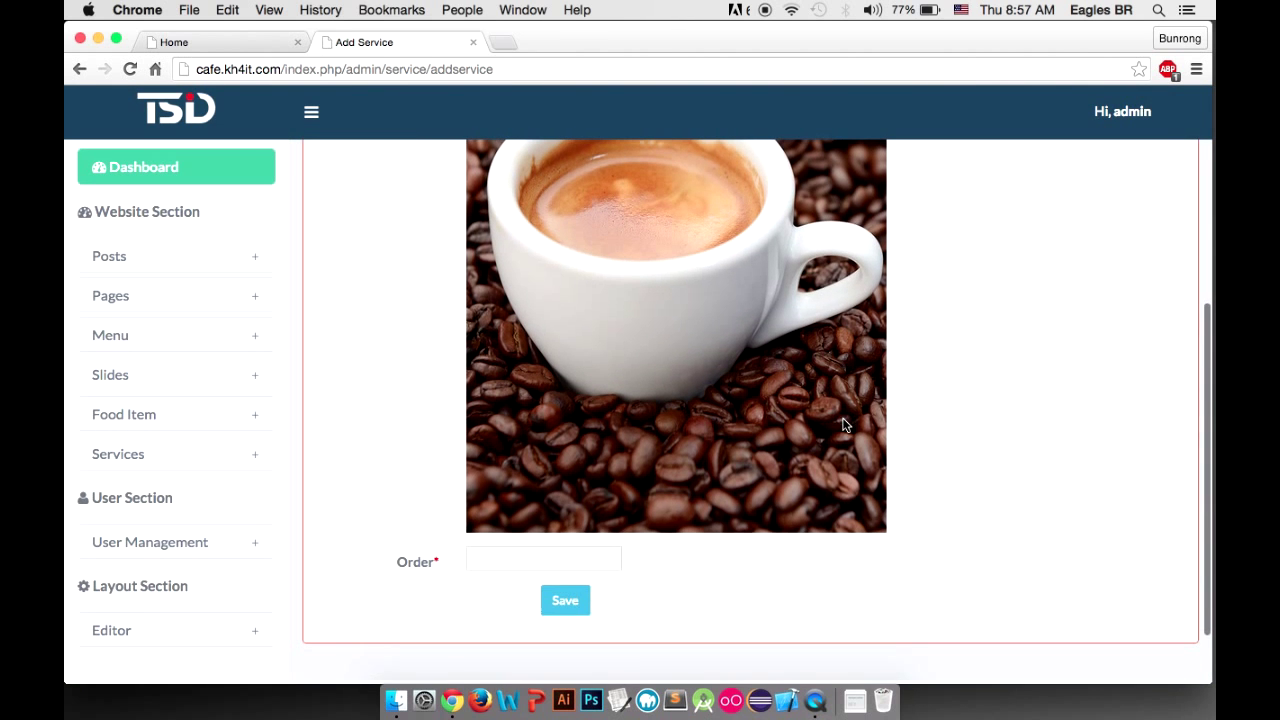
click(586, 567)
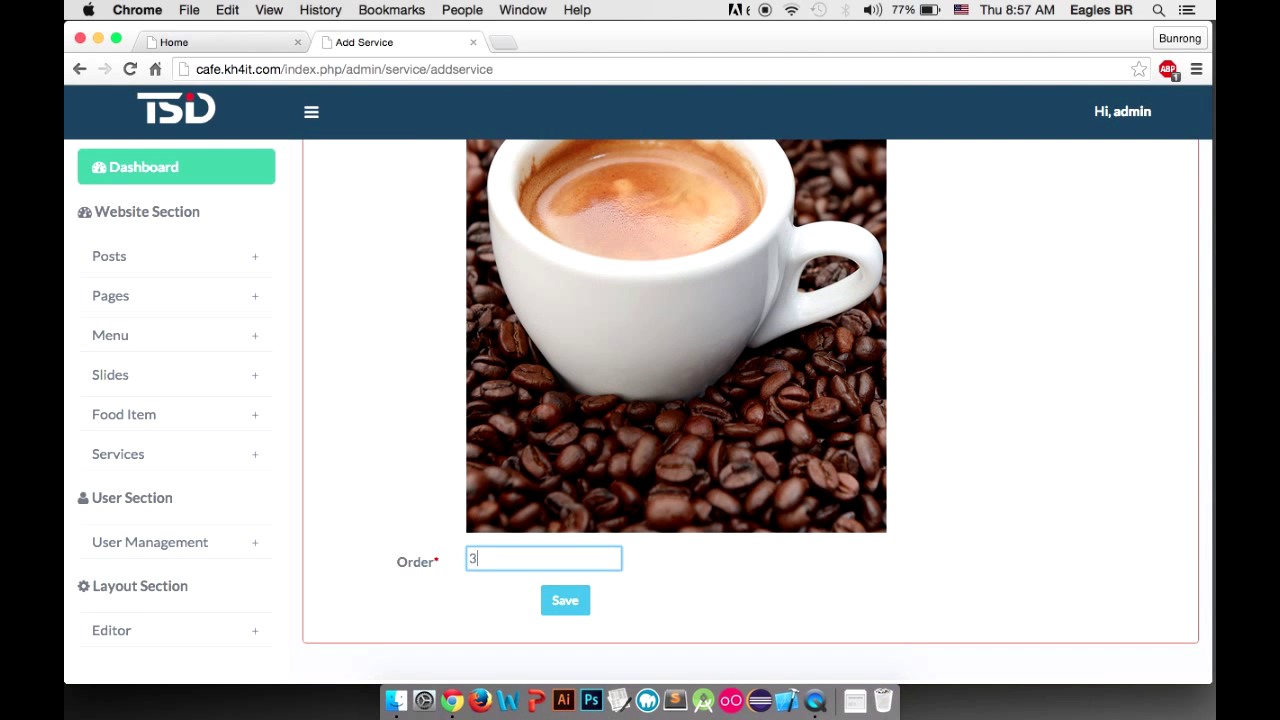
Save the new service and reload the public home page to check its Services section.
click(566, 603)
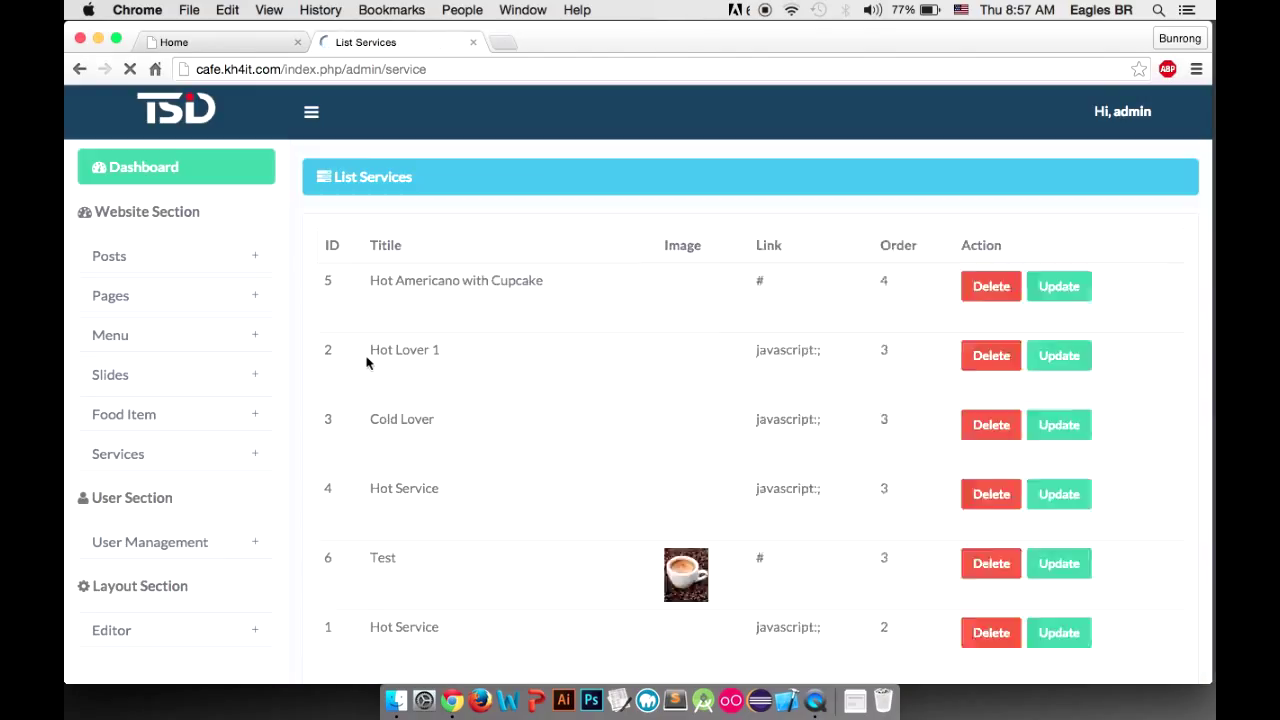
click(170, 42)
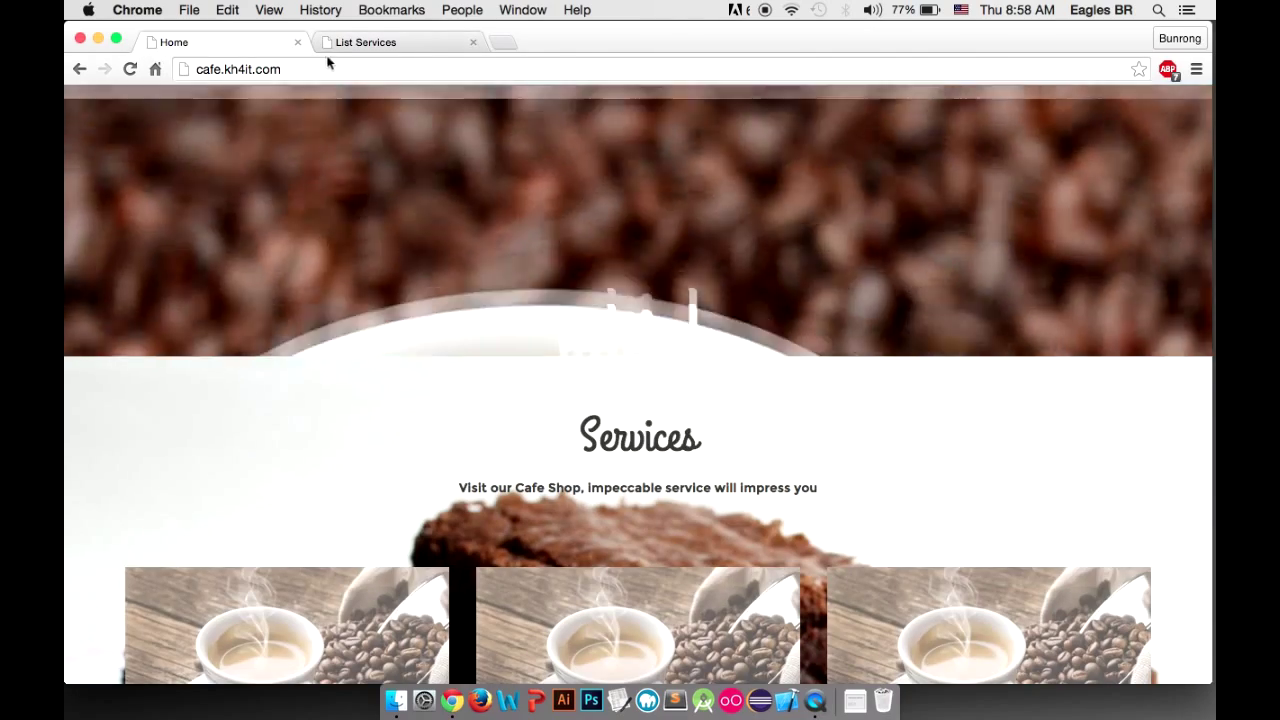
key(super+r)
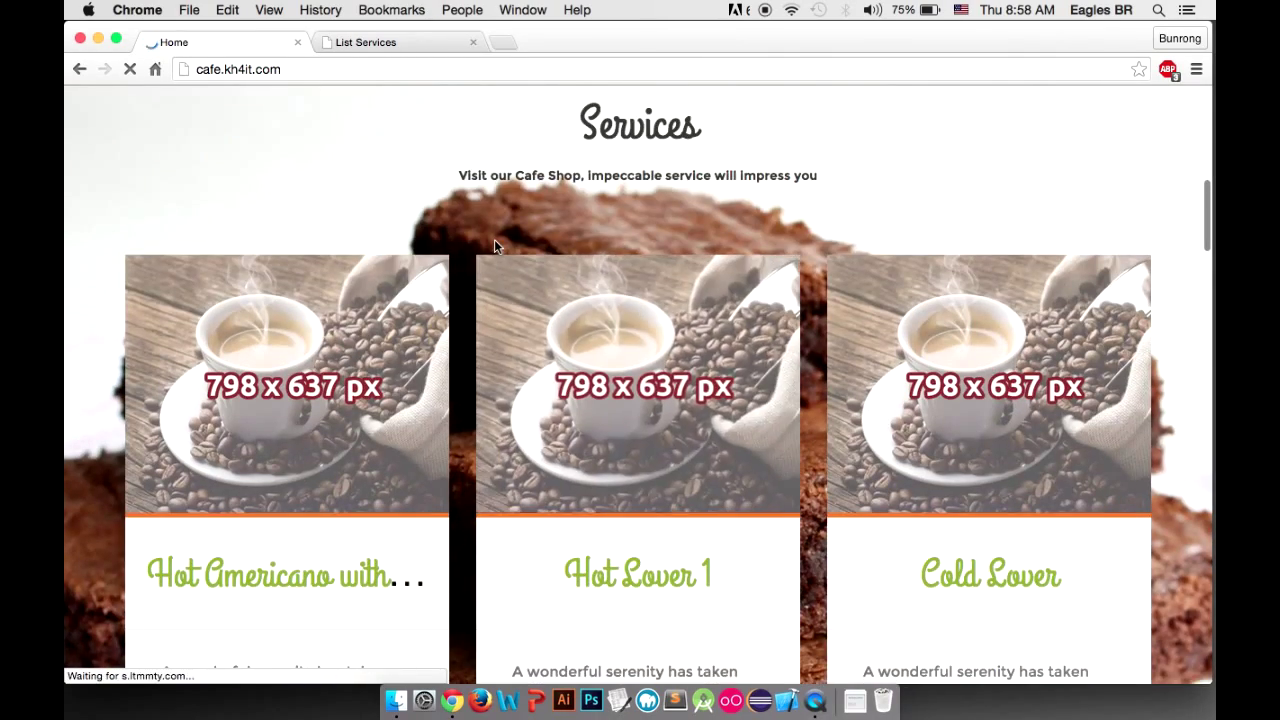
scroll(701, 447, down, 2)
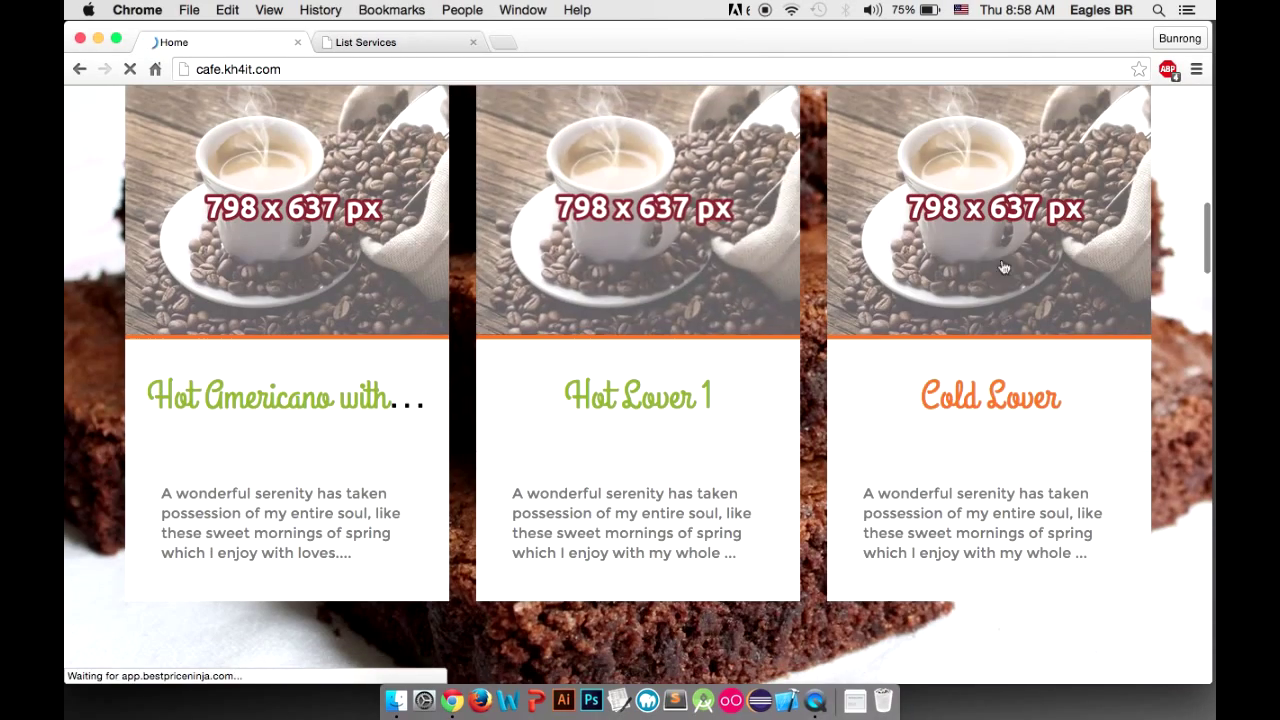
Open the Test service from the admin services list, set its order to 1 and save the change.
click(392, 44)
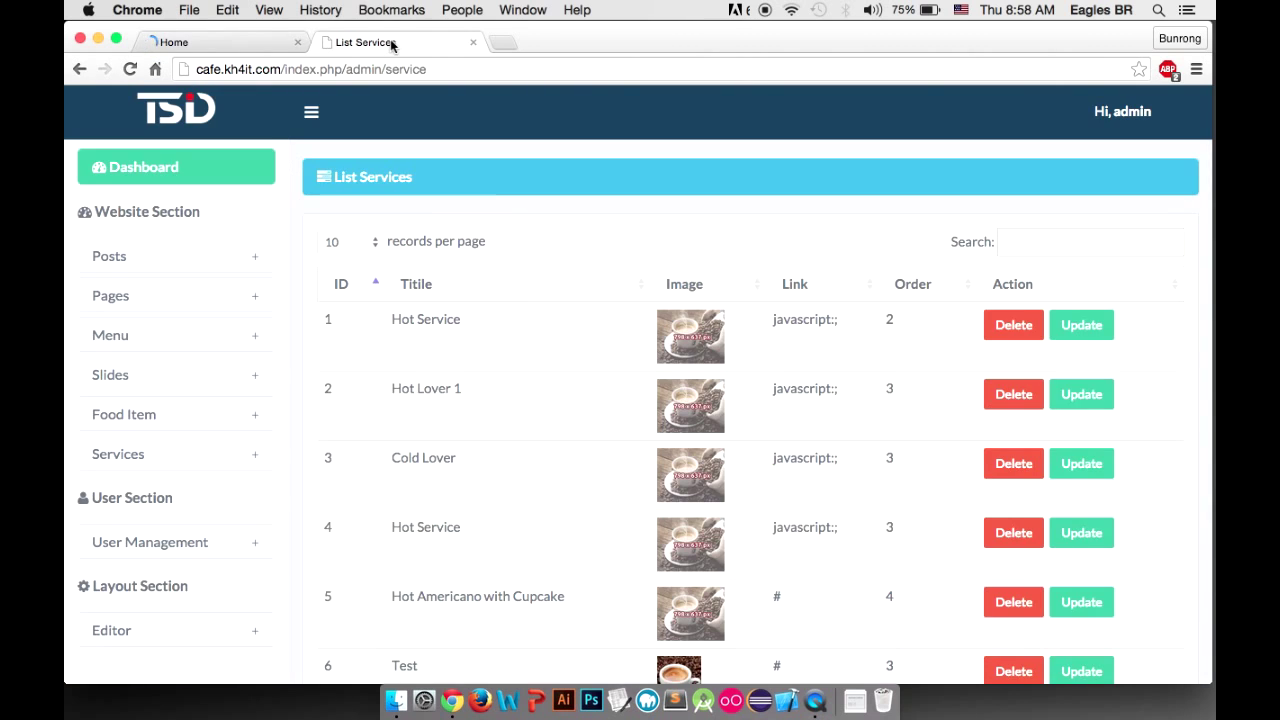
scroll(490, 292, down, 2)
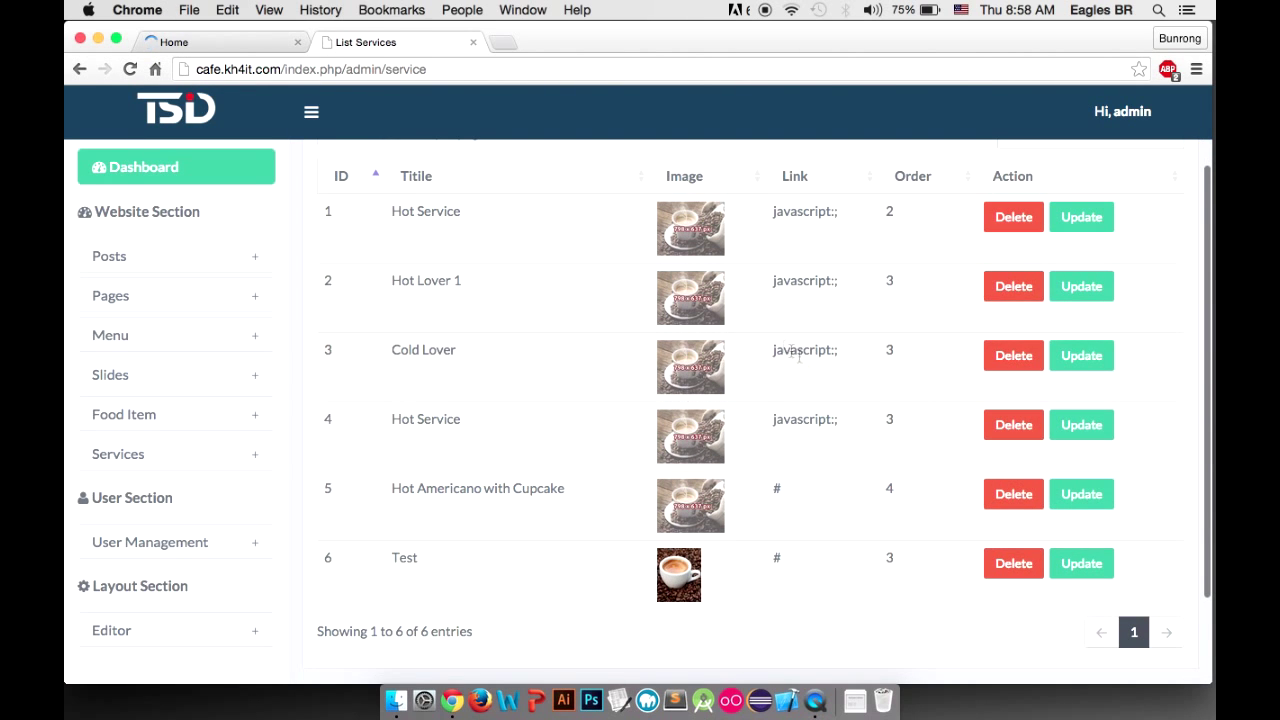
click(1081, 565)
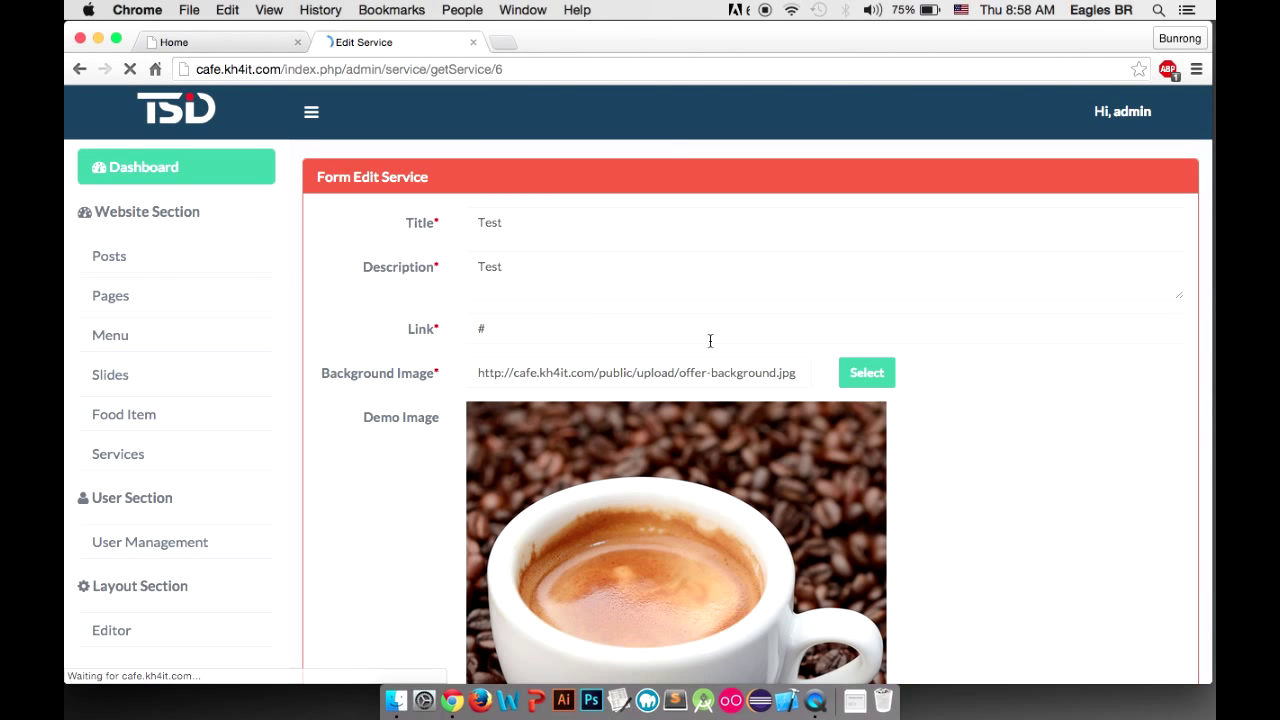
scroll(709, 339, down, 5)
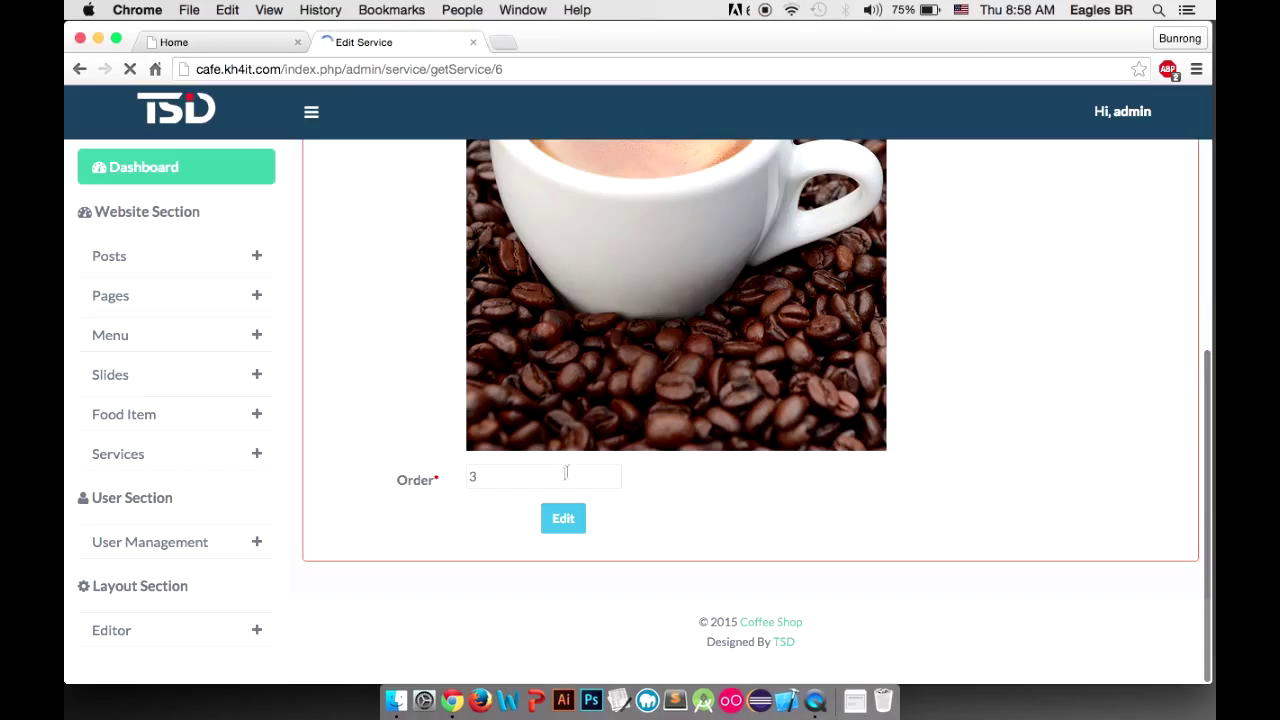
click(562, 476)
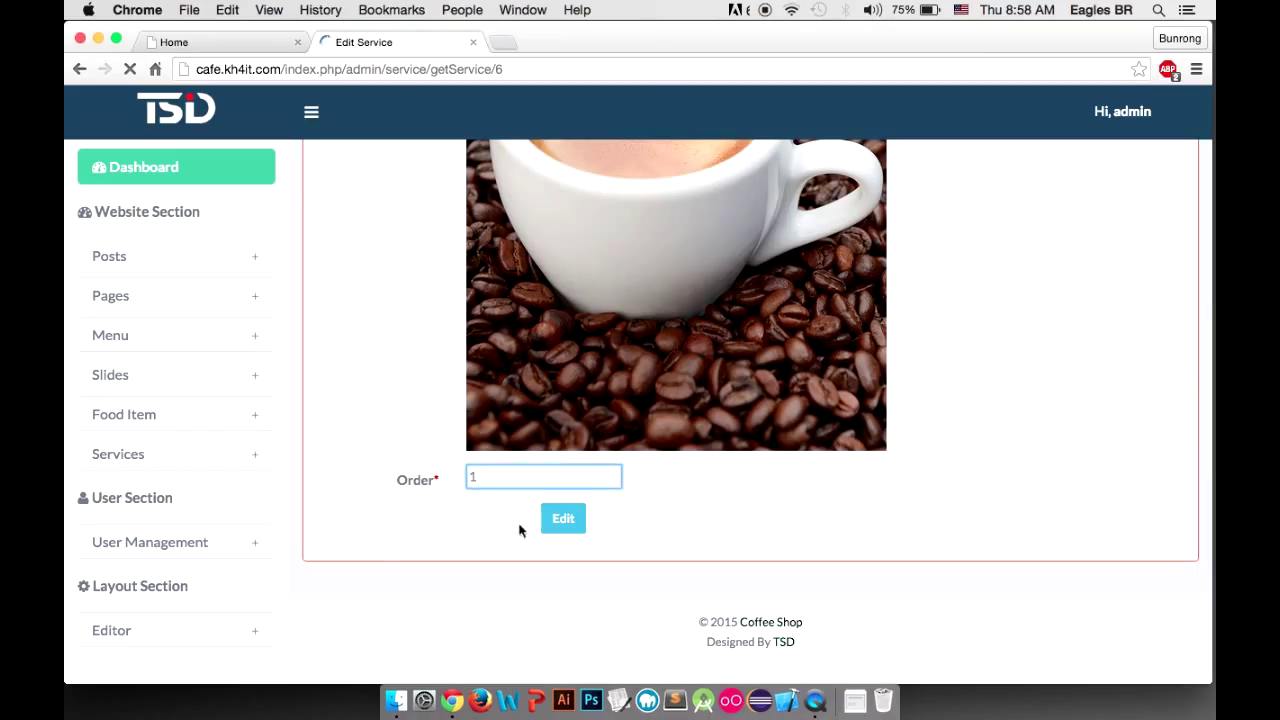
click(564, 526)
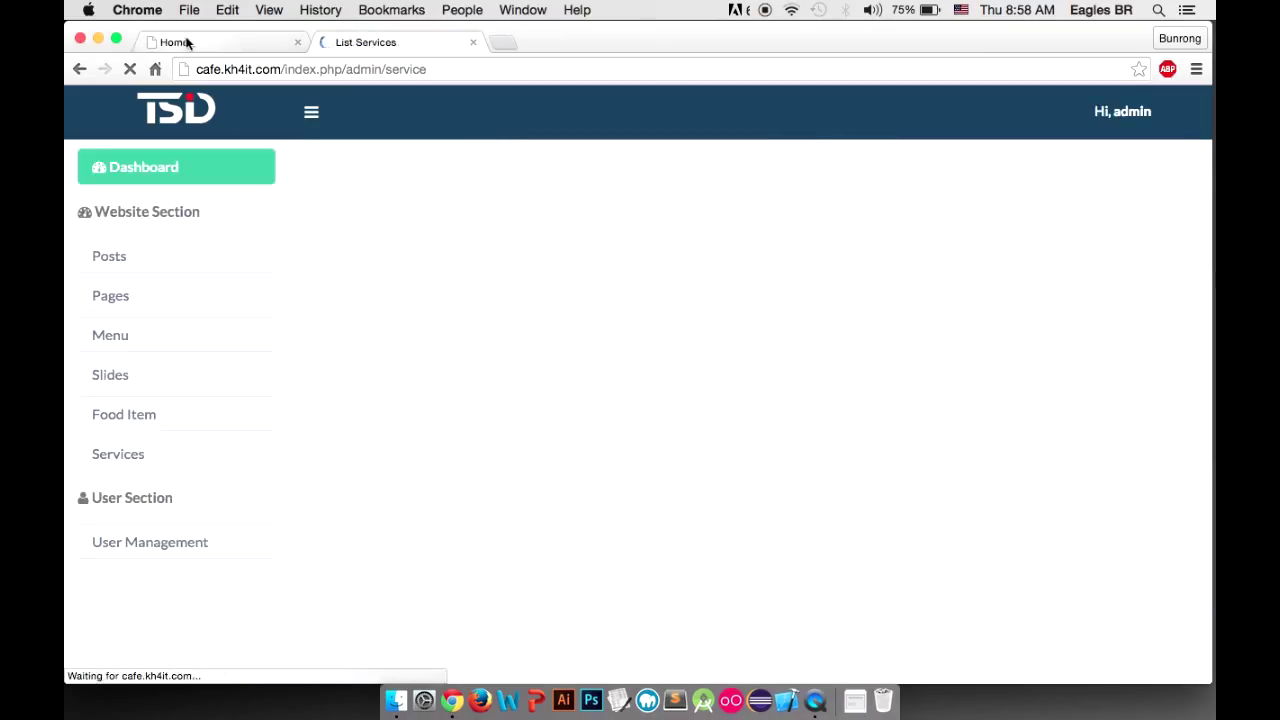
Reload the café home page and check the order of the cards in its Services section.
click(187, 42)
click(336, 74)
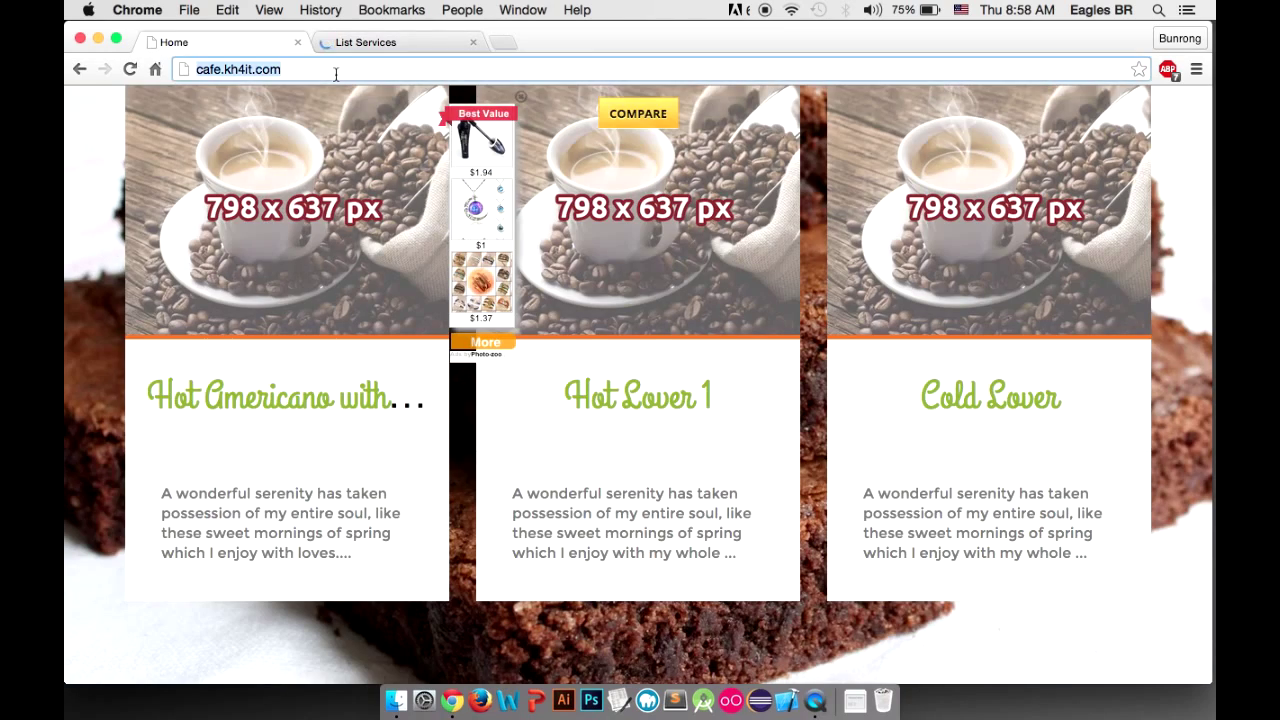
key(Return)
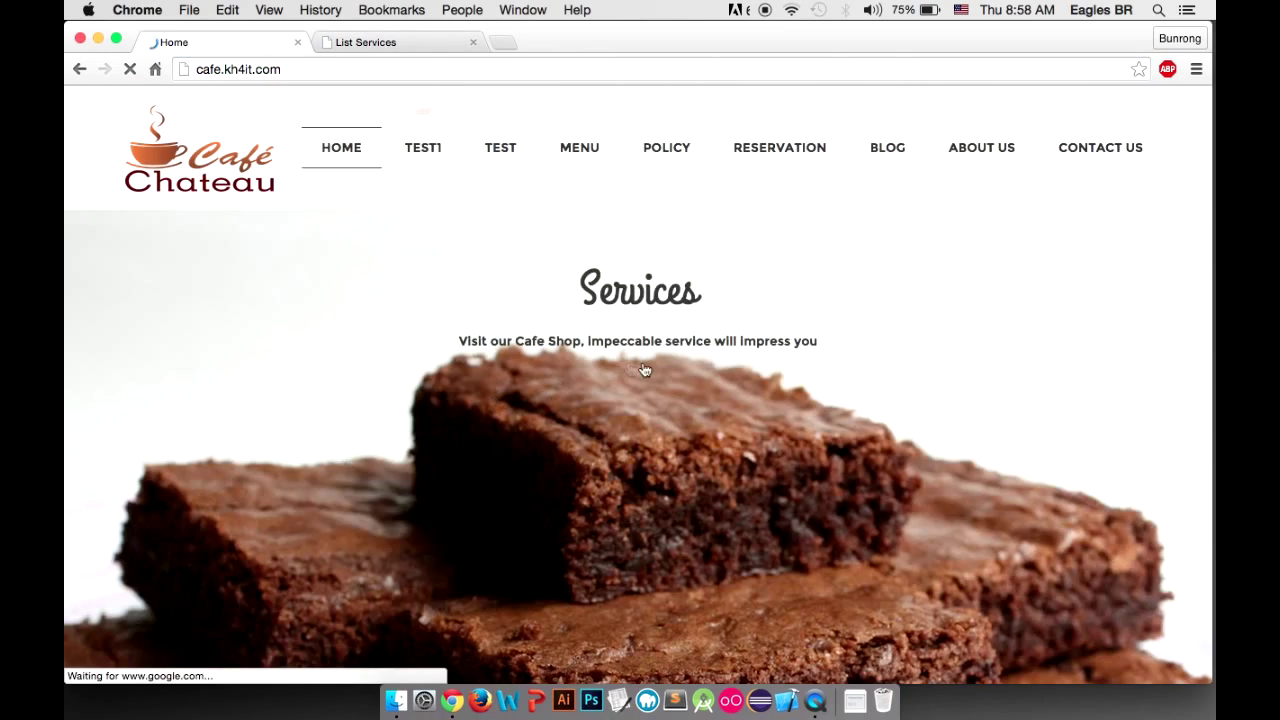
scroll(642, 366, down, 5)
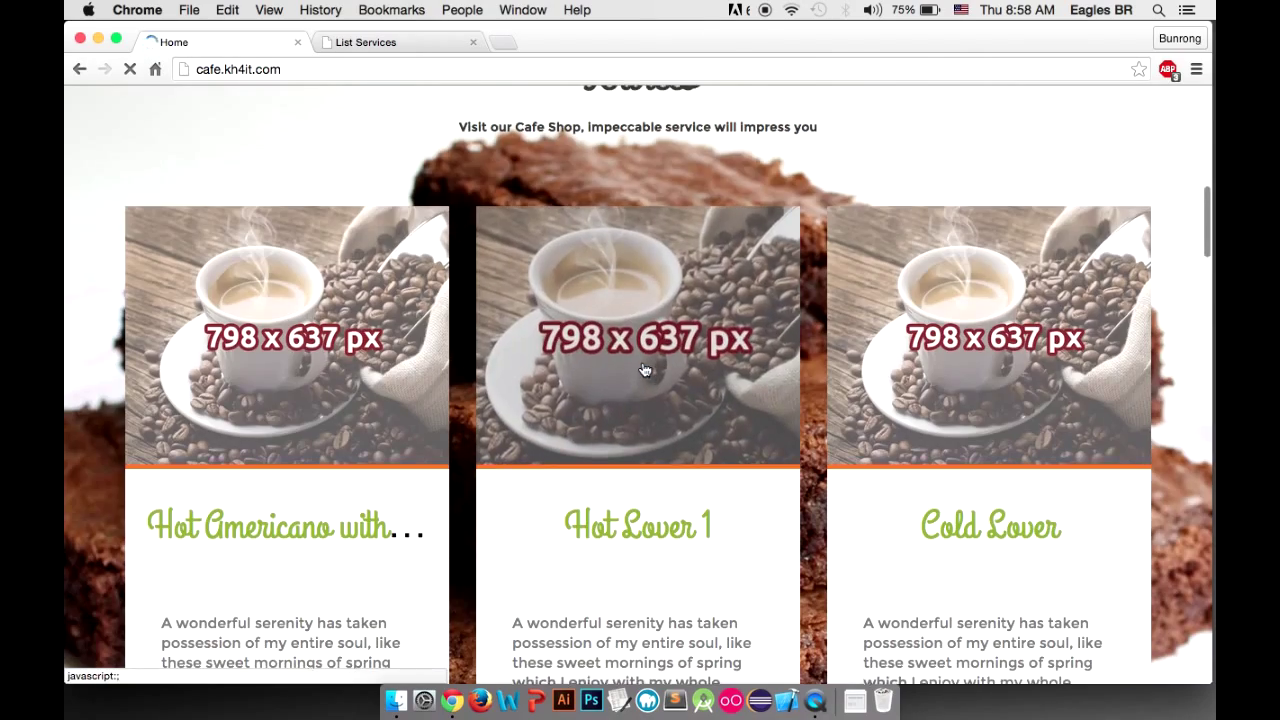
scroll(642, 366, down, 3)
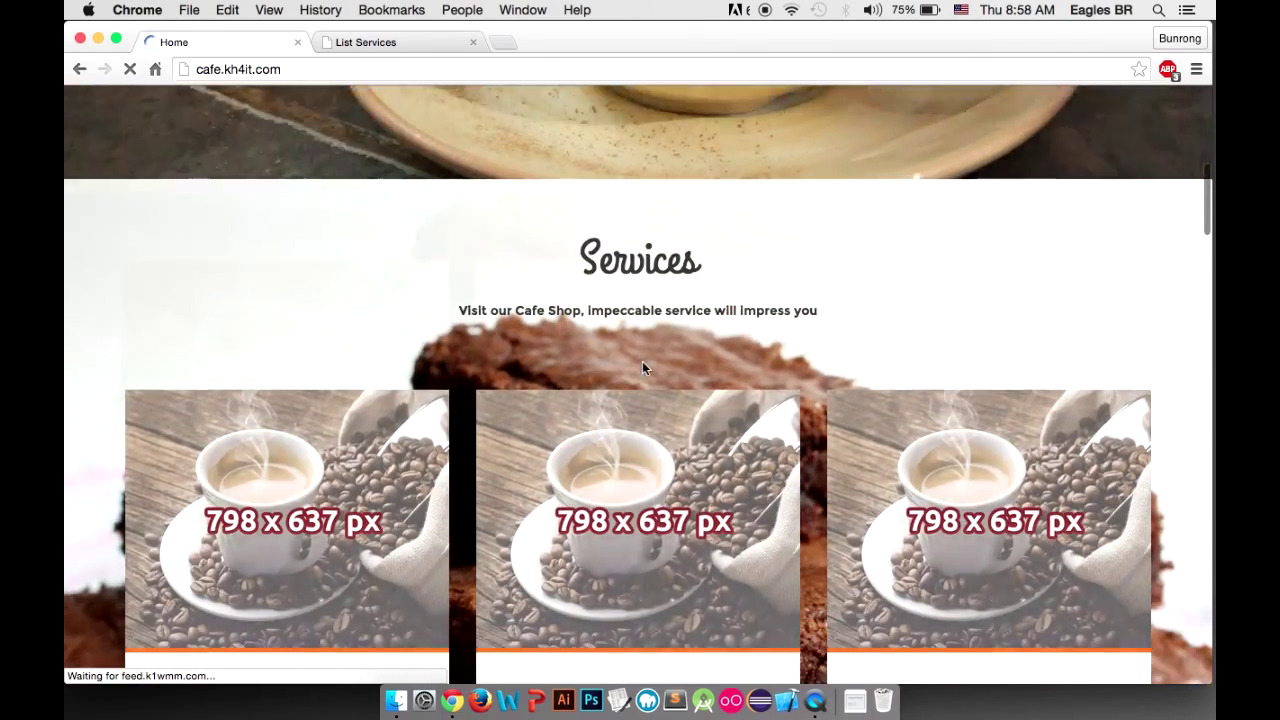
scroll(642, 368, down, 2)
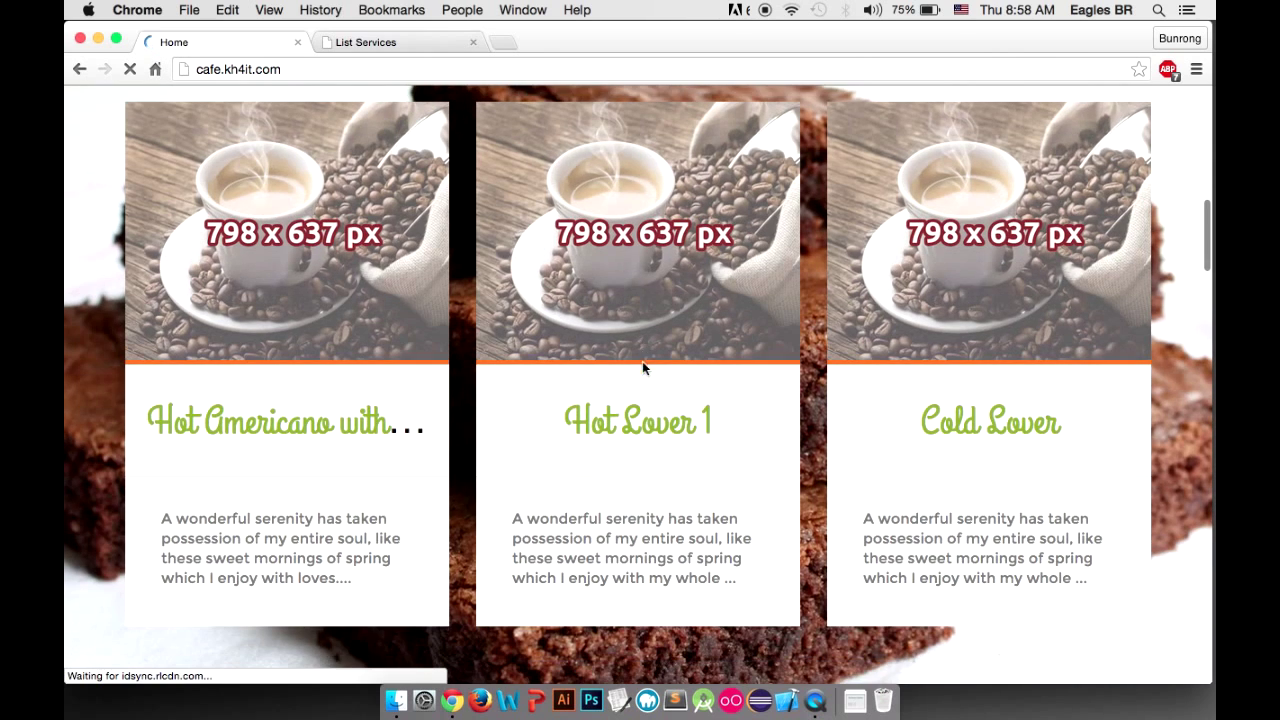
Reopen the Test service from the admin services list, set its order to 5 and save the change.
click(386, 43)
scroll(535, 407, down, 3)
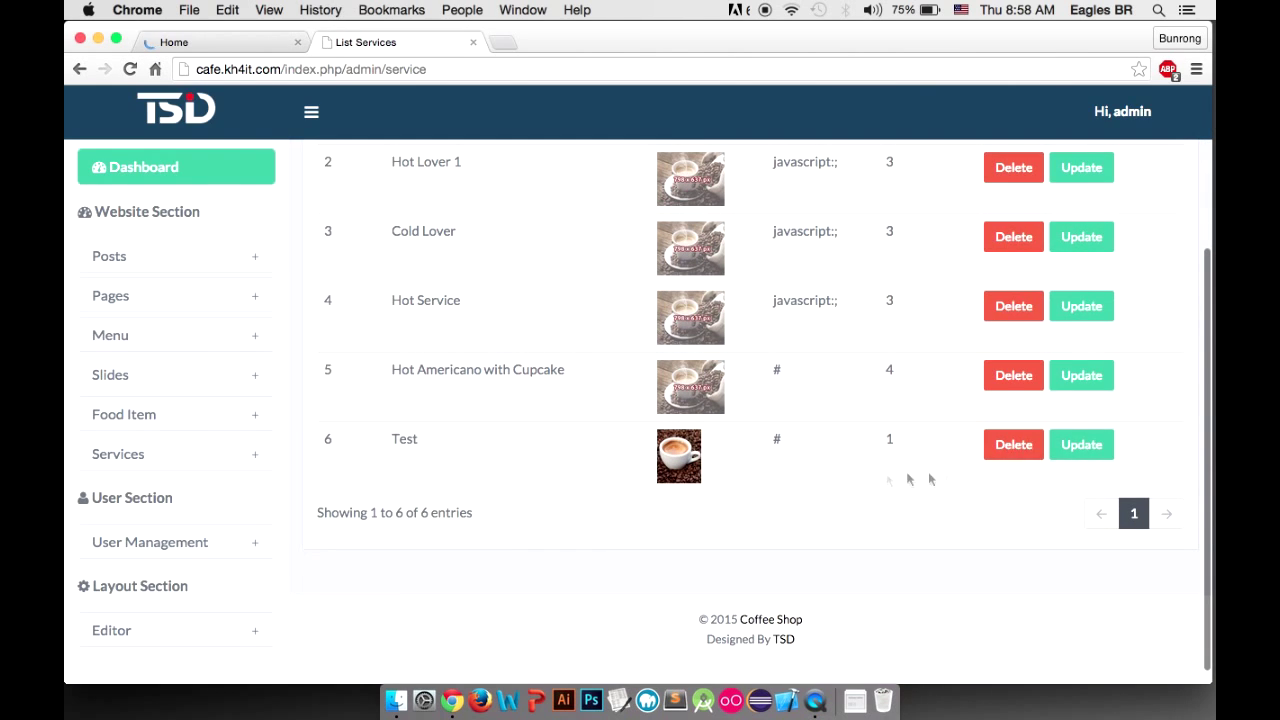
click(1081, 447)
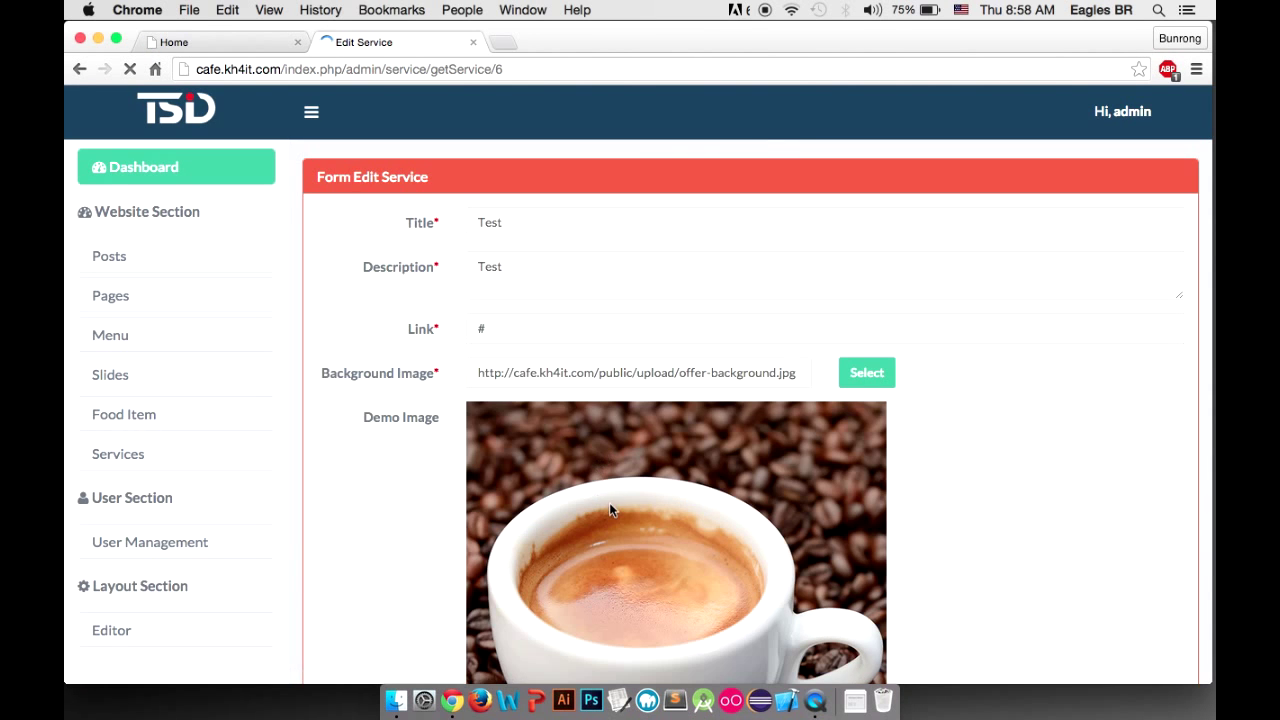
scroll(609, 502, down, 5)
click(560, 493)
key(BackSpace)
text(5)
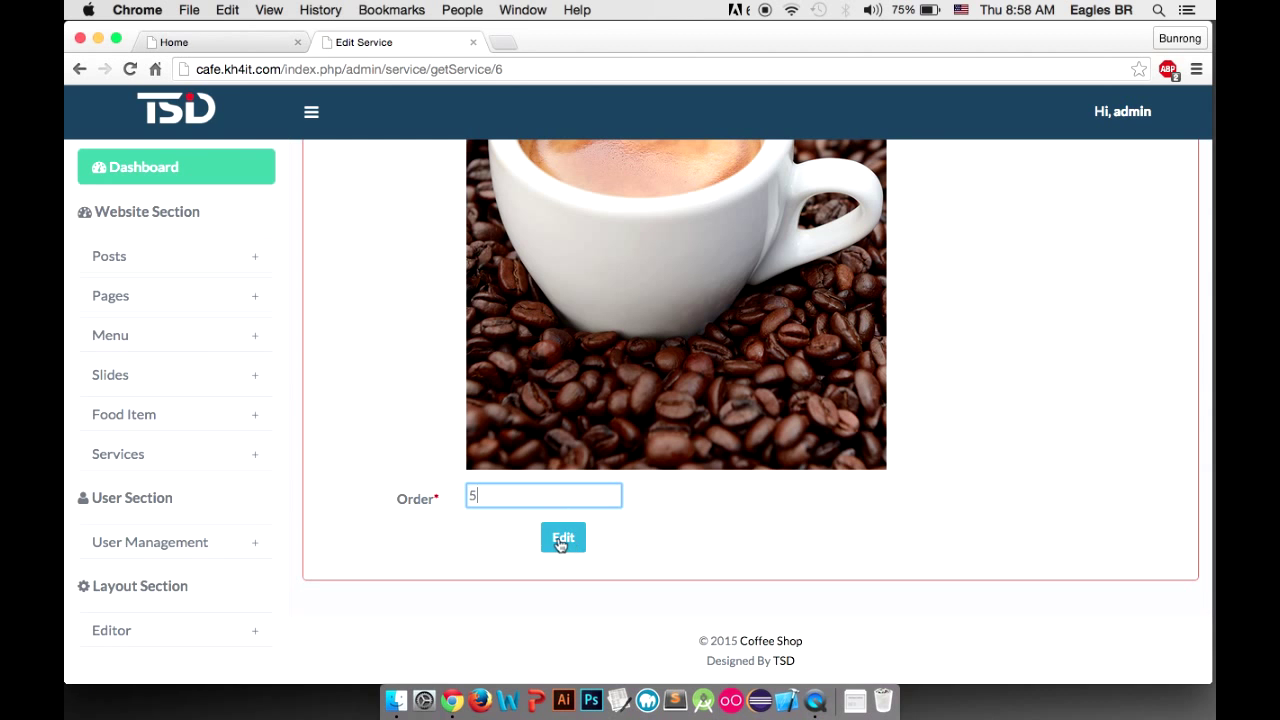
click(561, 541)
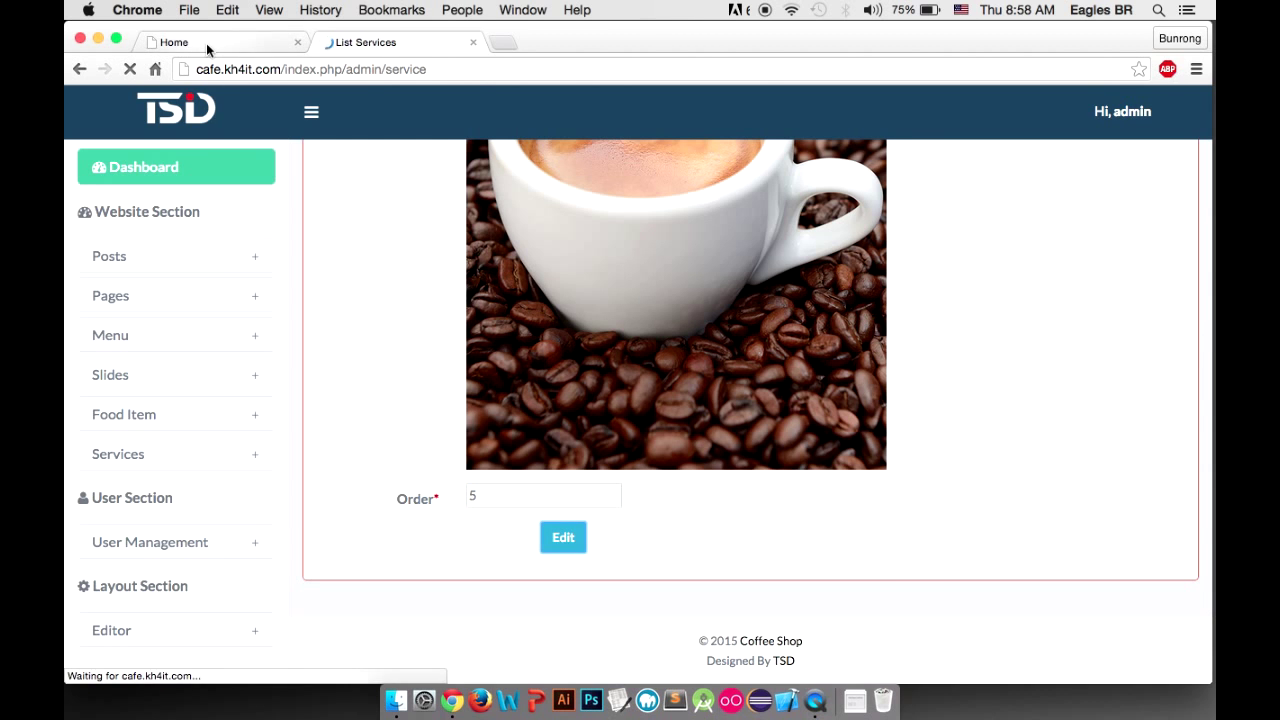
Reload the café home page with the updated service order and look for the Test service in the Services section.
click(206, 43)
key(super+r)
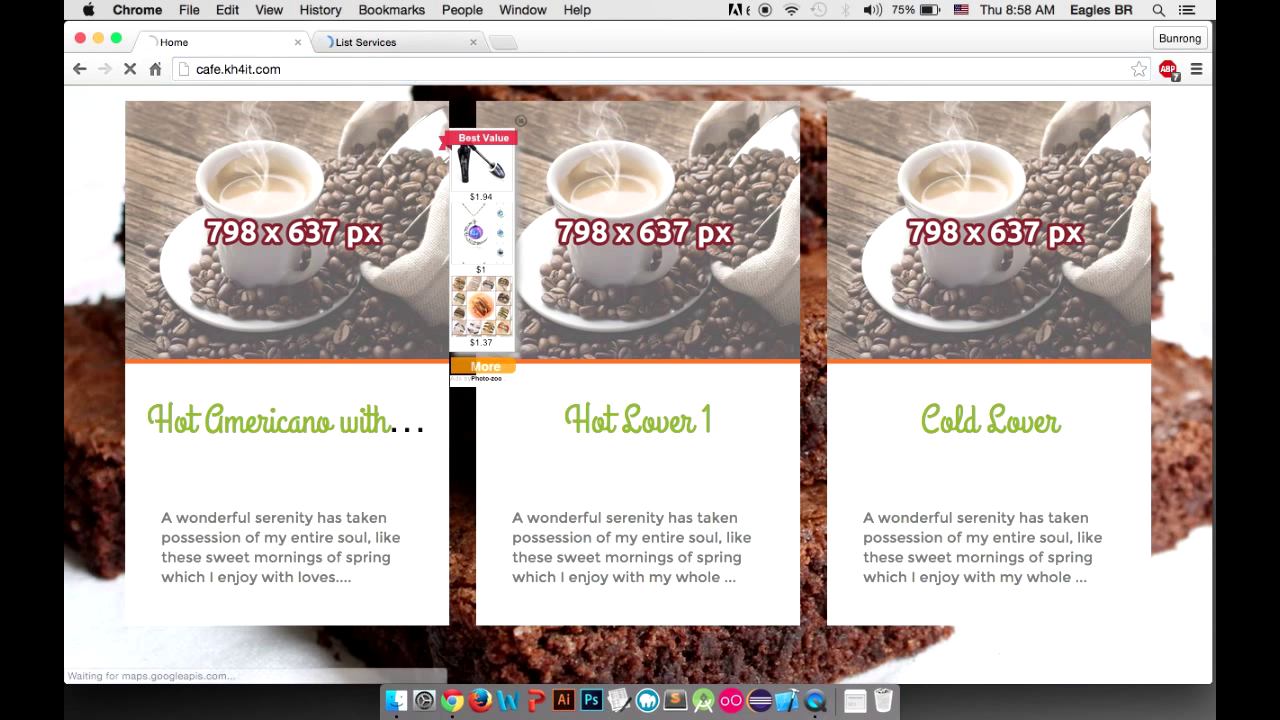
click(389, 42)
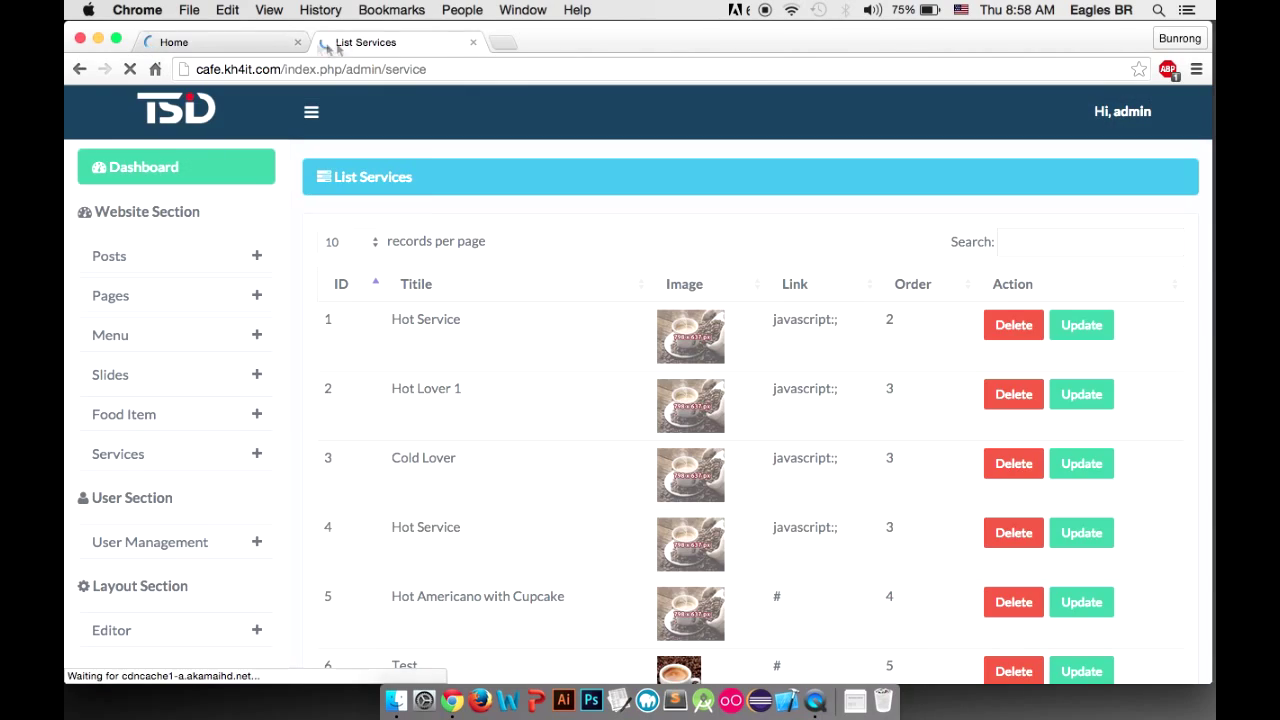
click(246, 43)
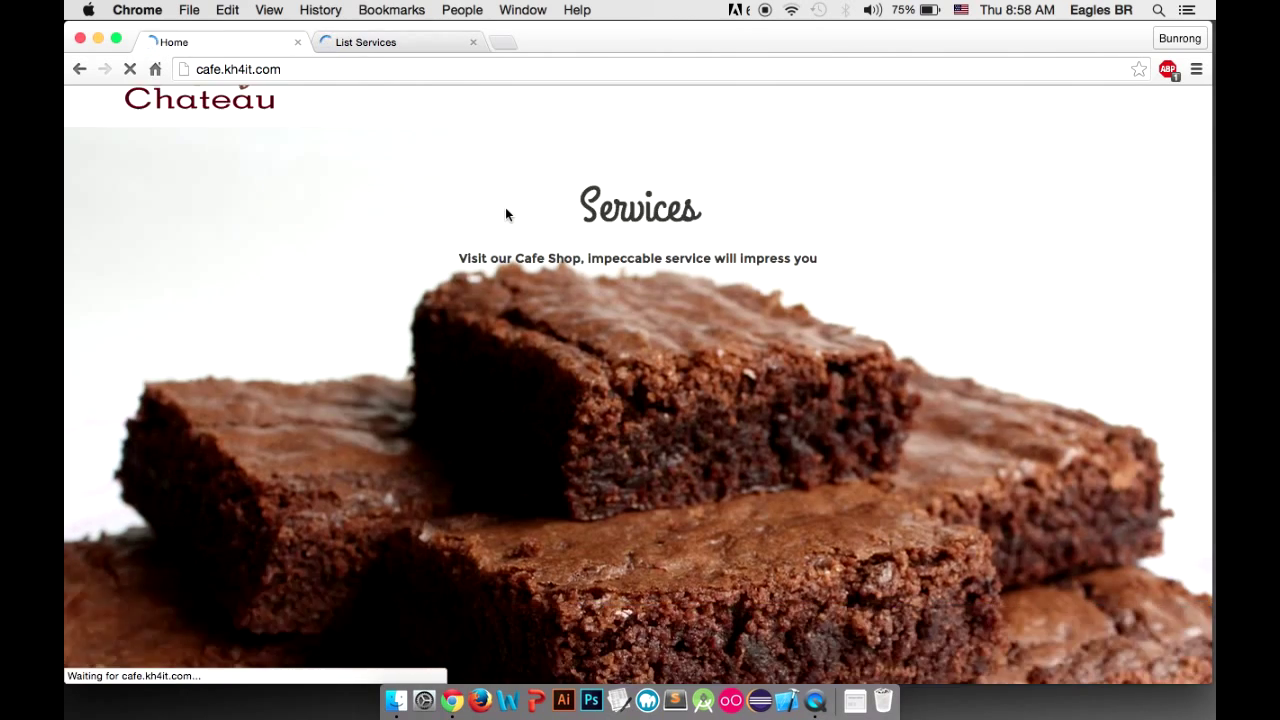
scroll(506, 214, down, 5)
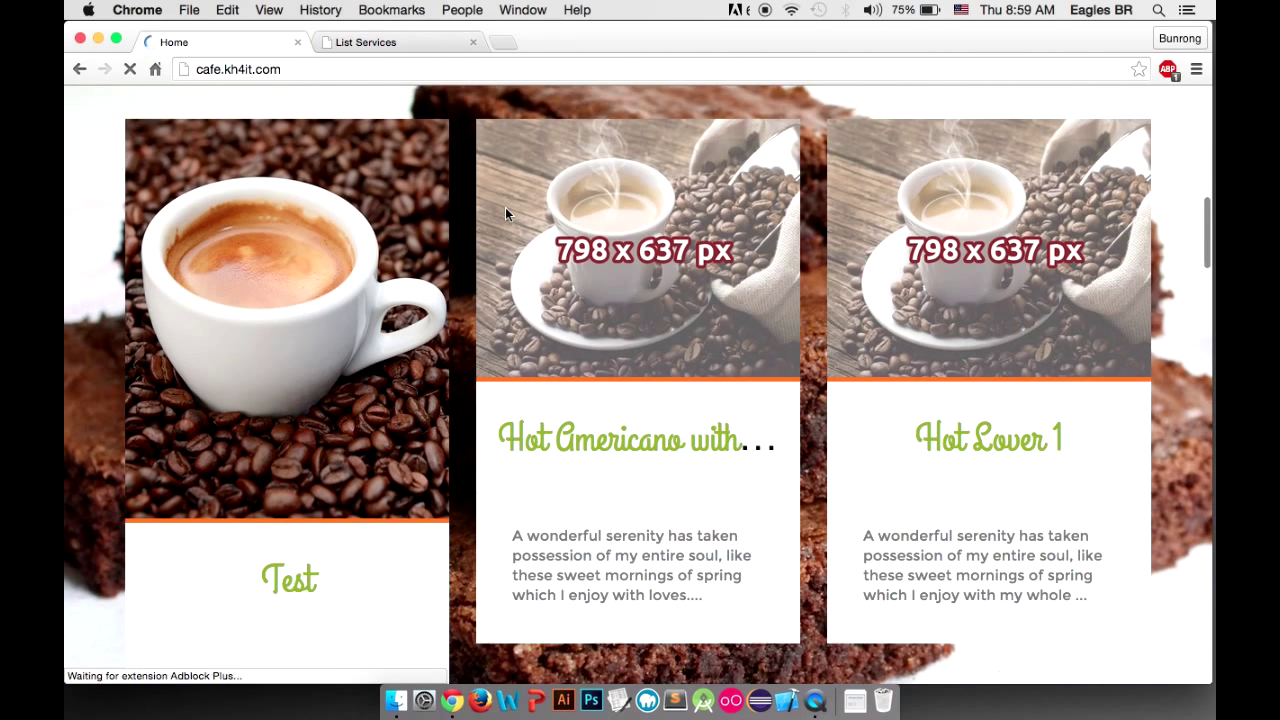
scroll(505, 213, down, 1)
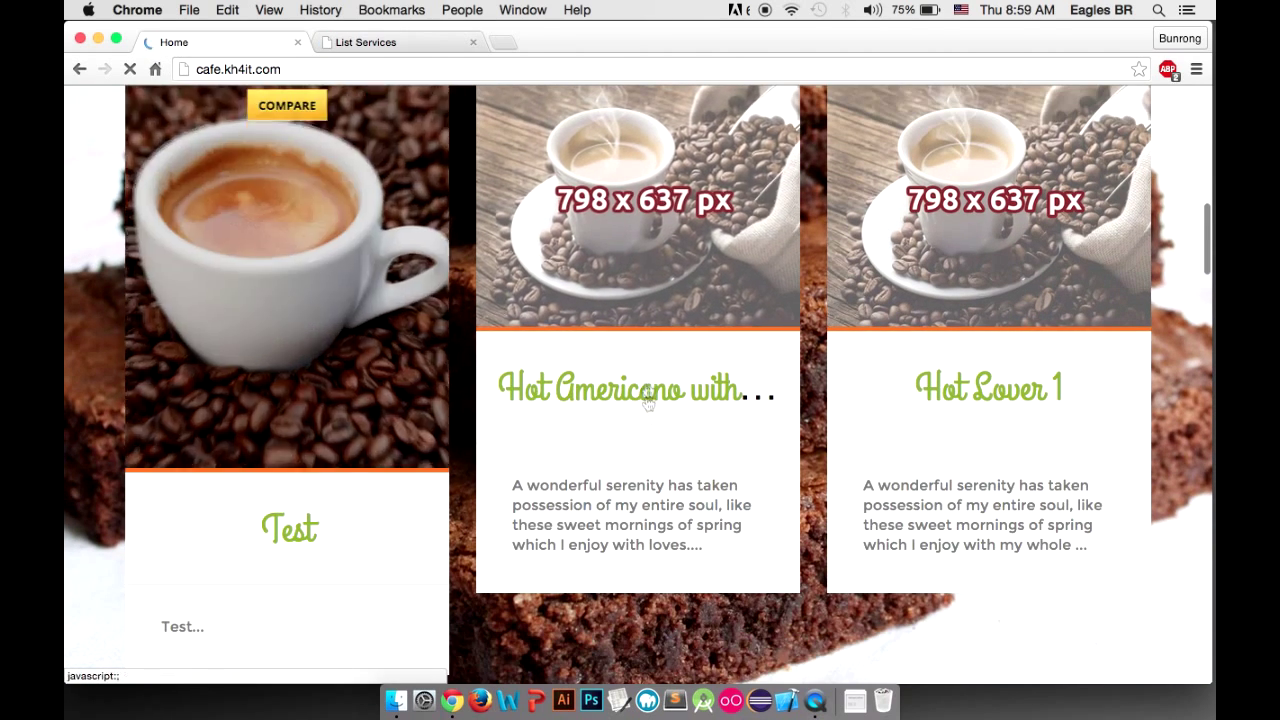
scroll(810, 440, down, 3)
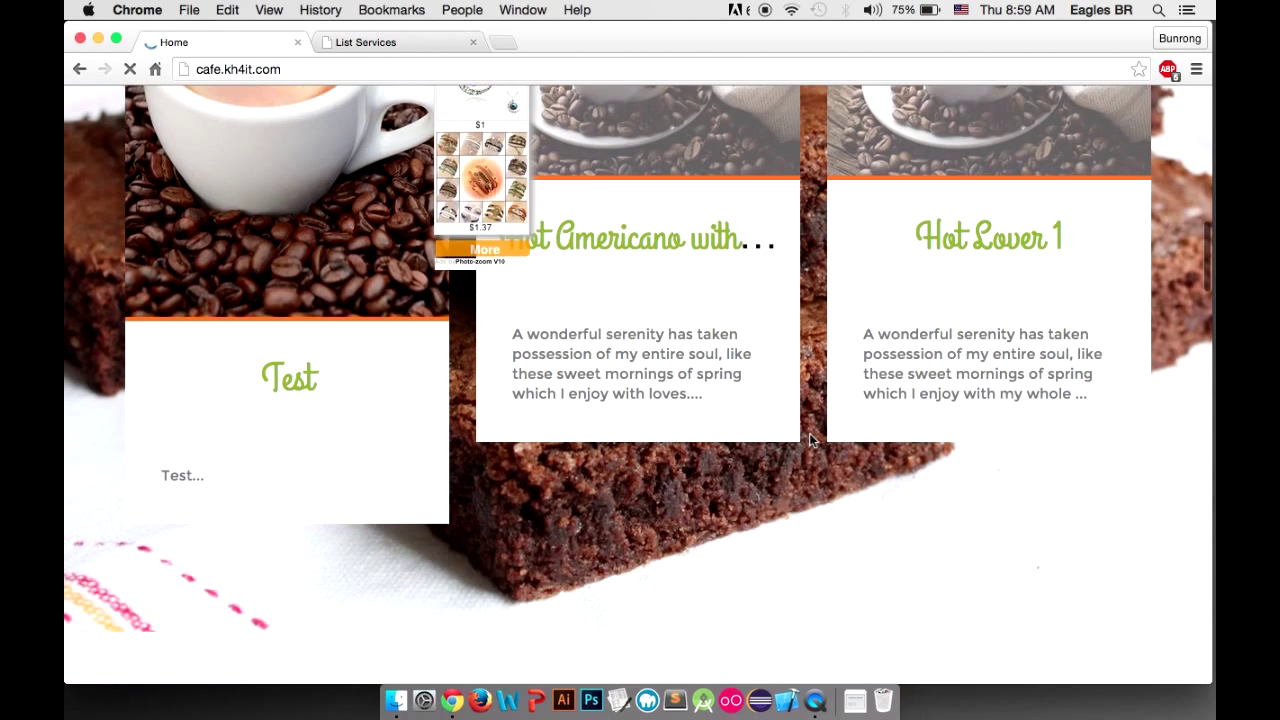
Examine the Test service card beside its neighbouring cards and the page content down to the Best Offer section.
scroll(810, 440, up, 3)
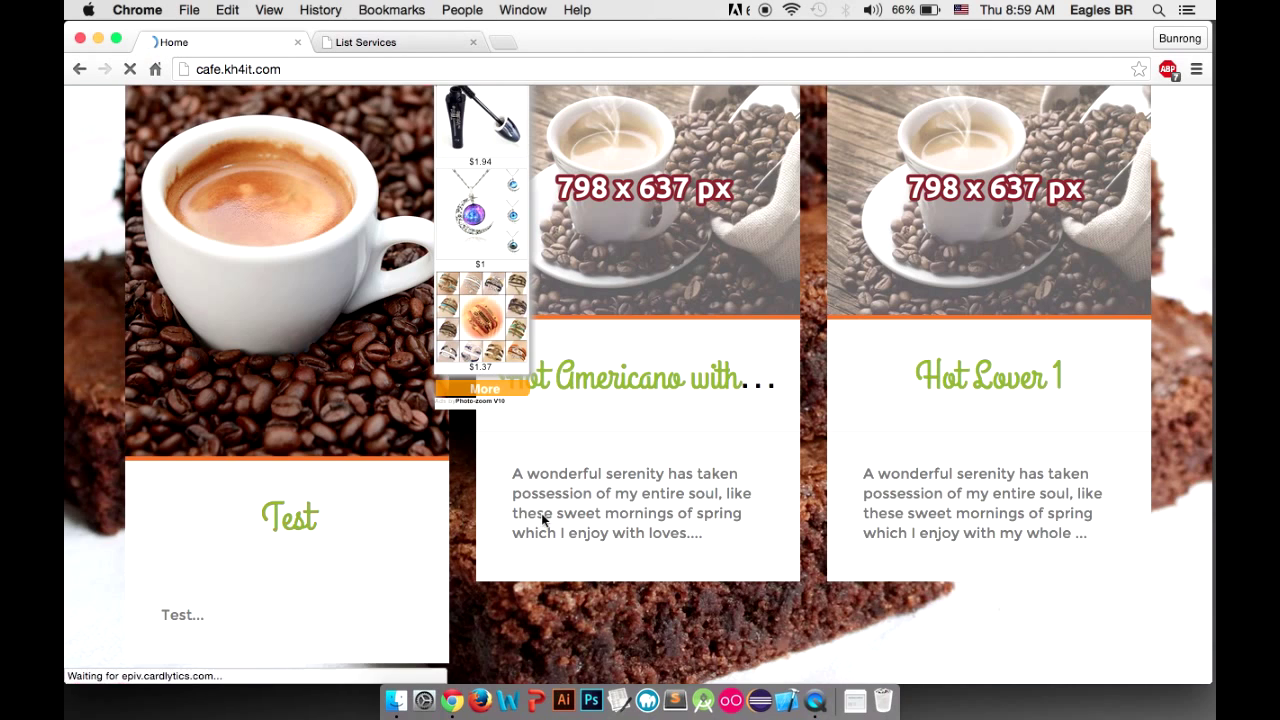
scroll(517, 517, up, 2)
mouse_move(251, 586)
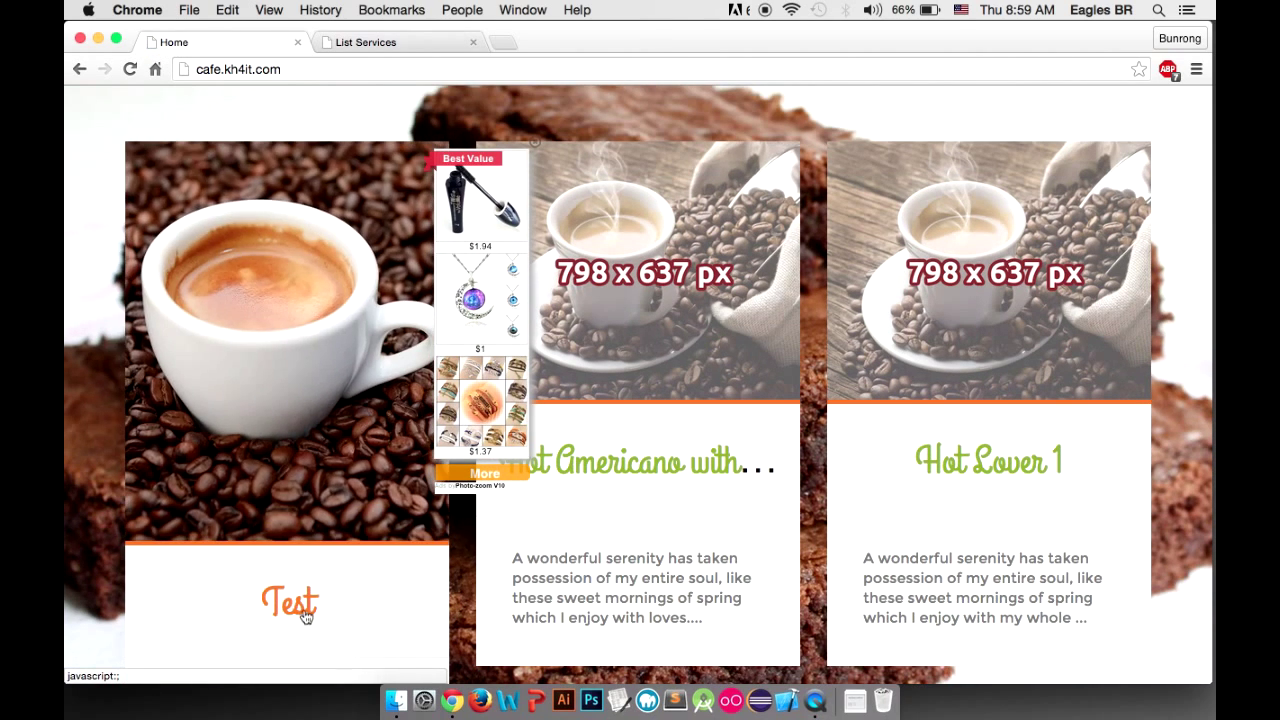
scroll(449, 607, down, 2)
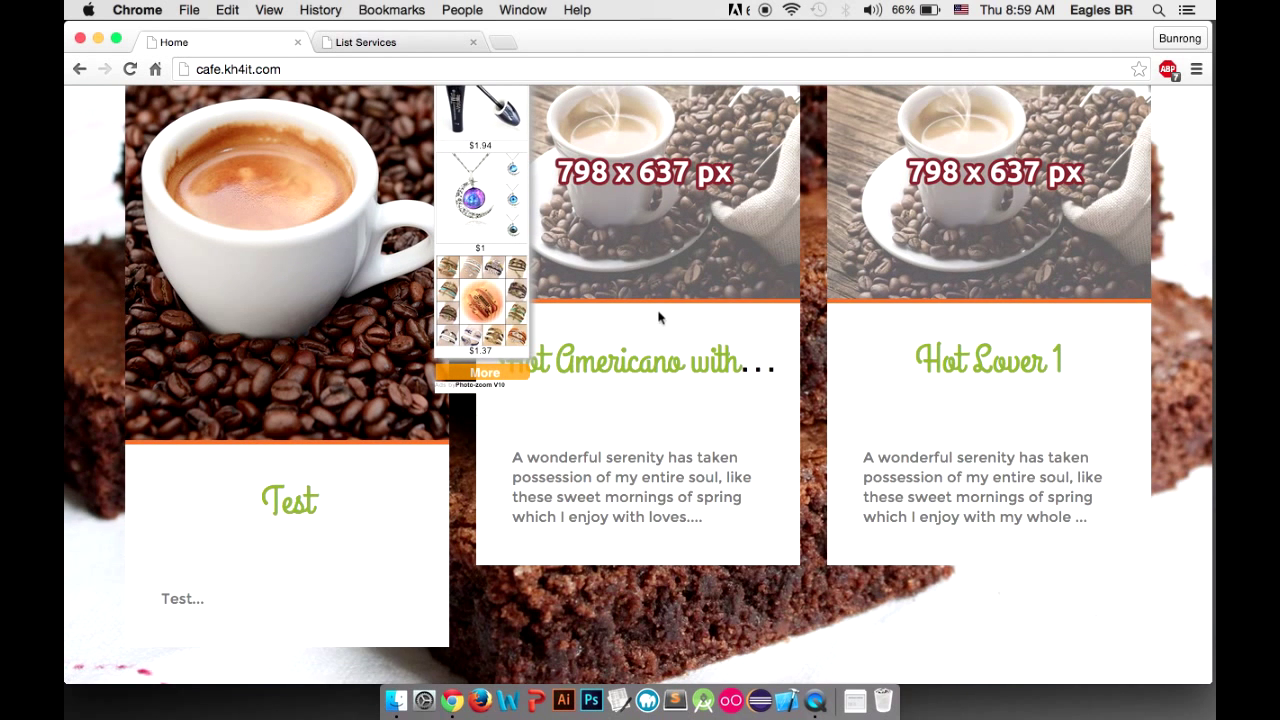
scroll(574, 363, down, 4)
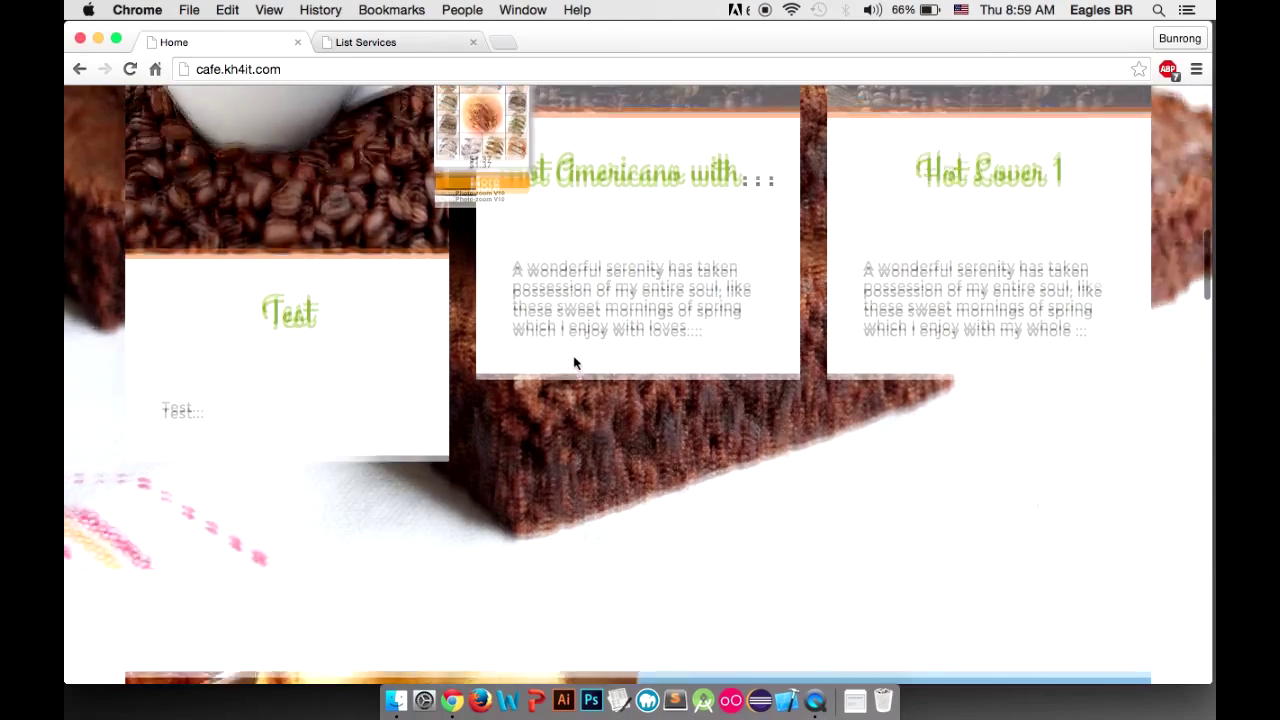
scroll(574, 363, down, 4)
scroll(573, 355, down, 3)
scroll(573, 355, up, 7)
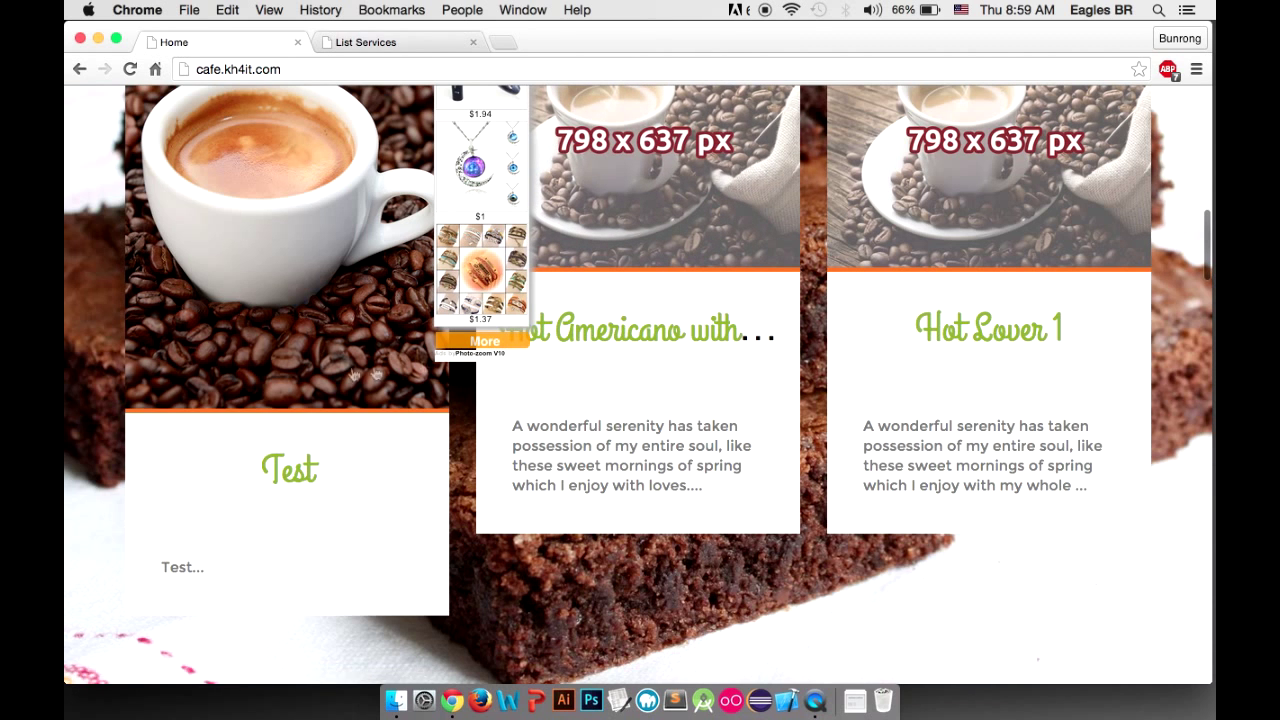
scroll(708, 444, down, 6)
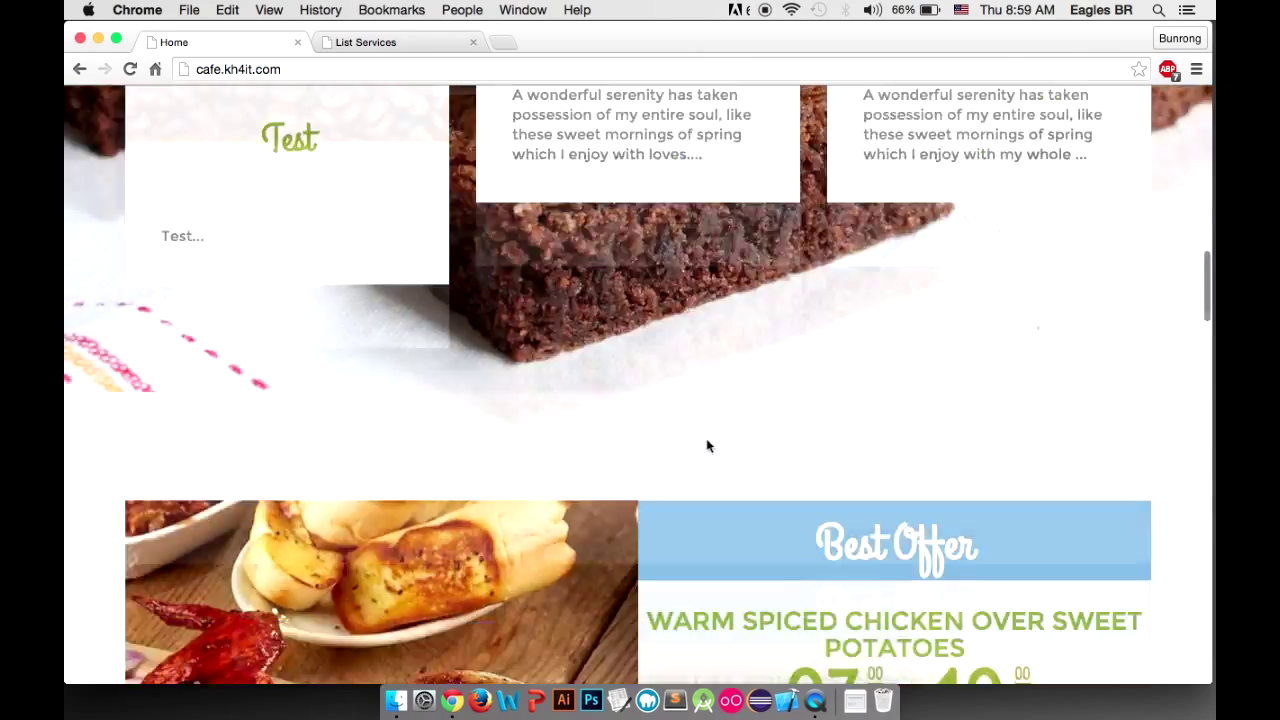
scroll(708, 444, up, 6)
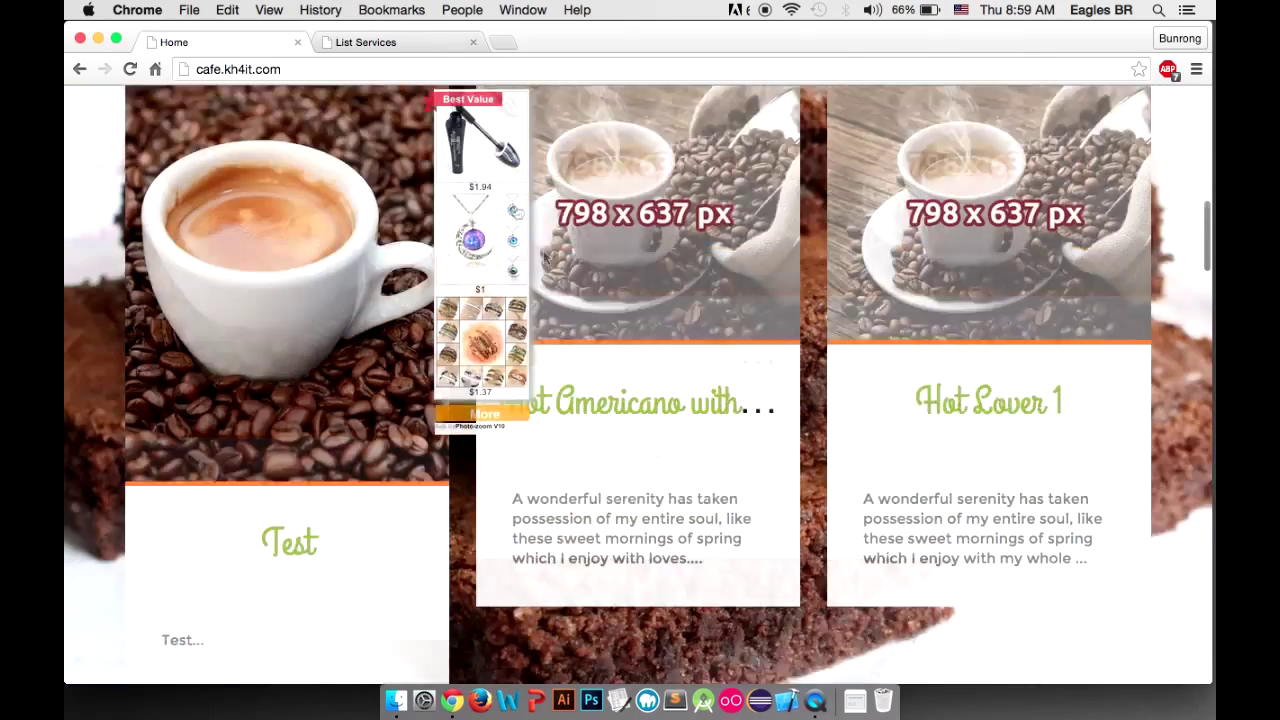
Open the café website's Blog page and look through the existing posts.
click(408, 45)
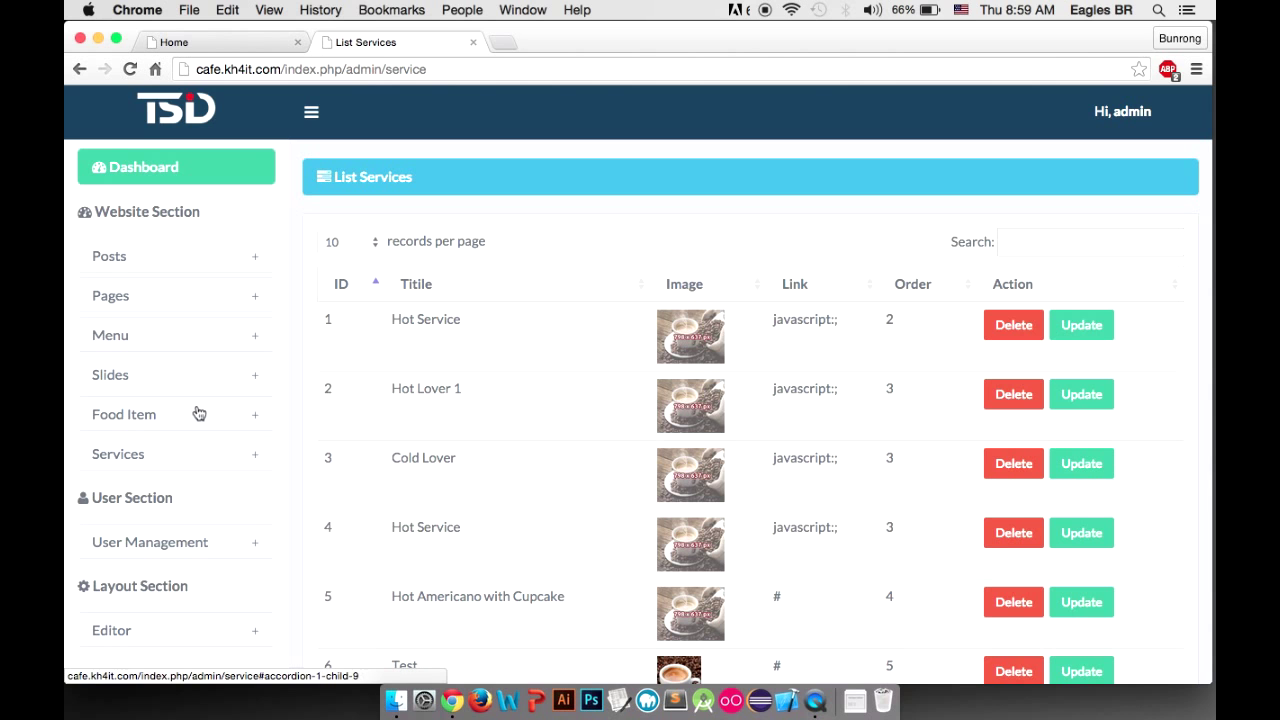
click(211, 265)
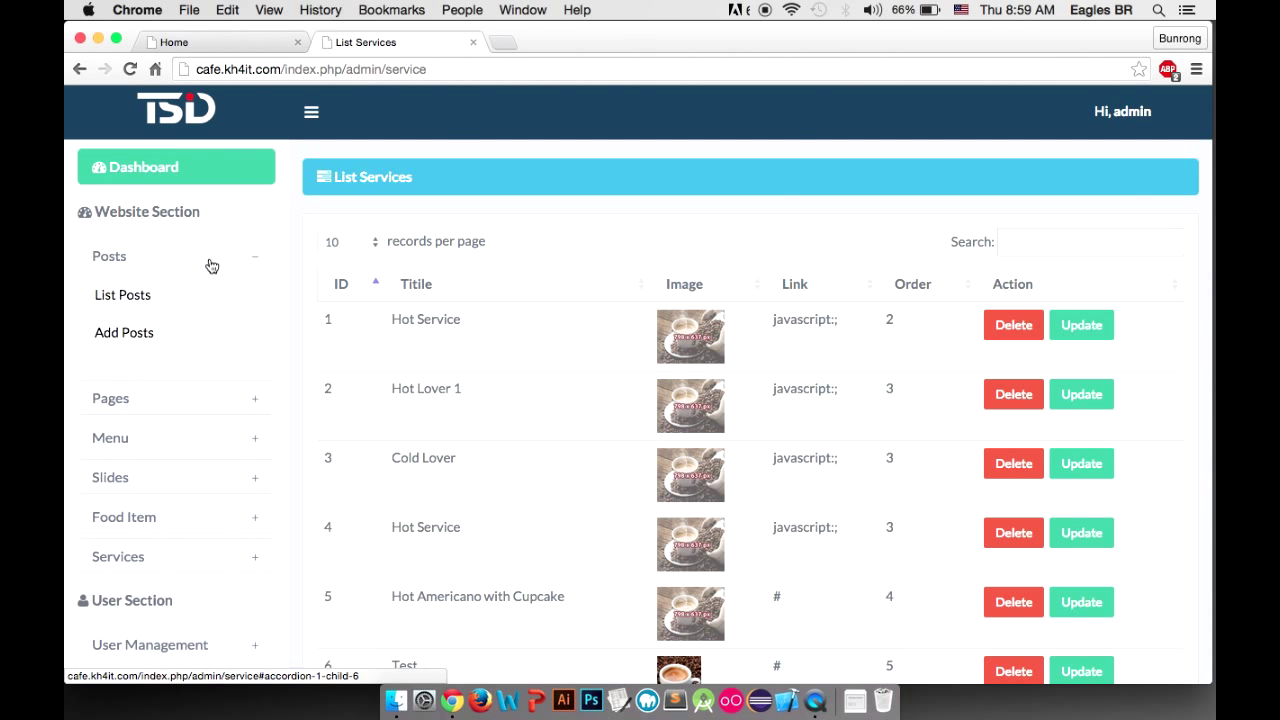
click(240, 45)
scroll(720, 260, up, 10)
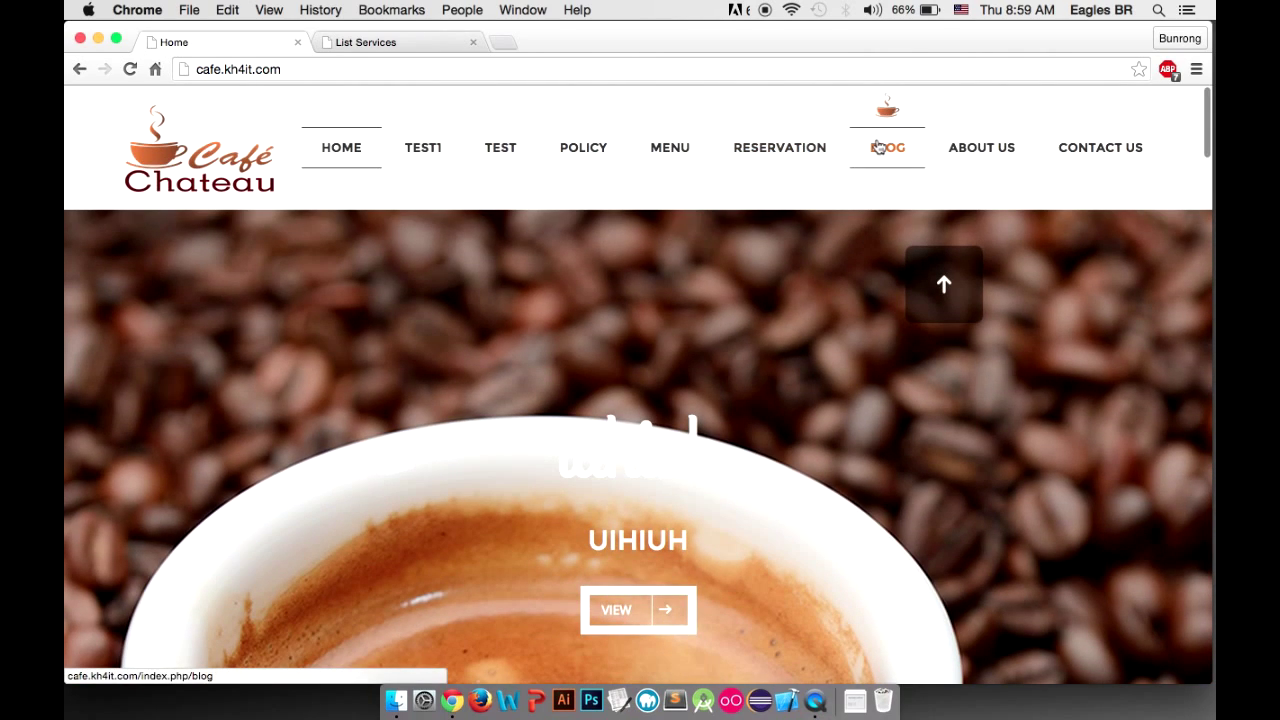
click(878, 148)
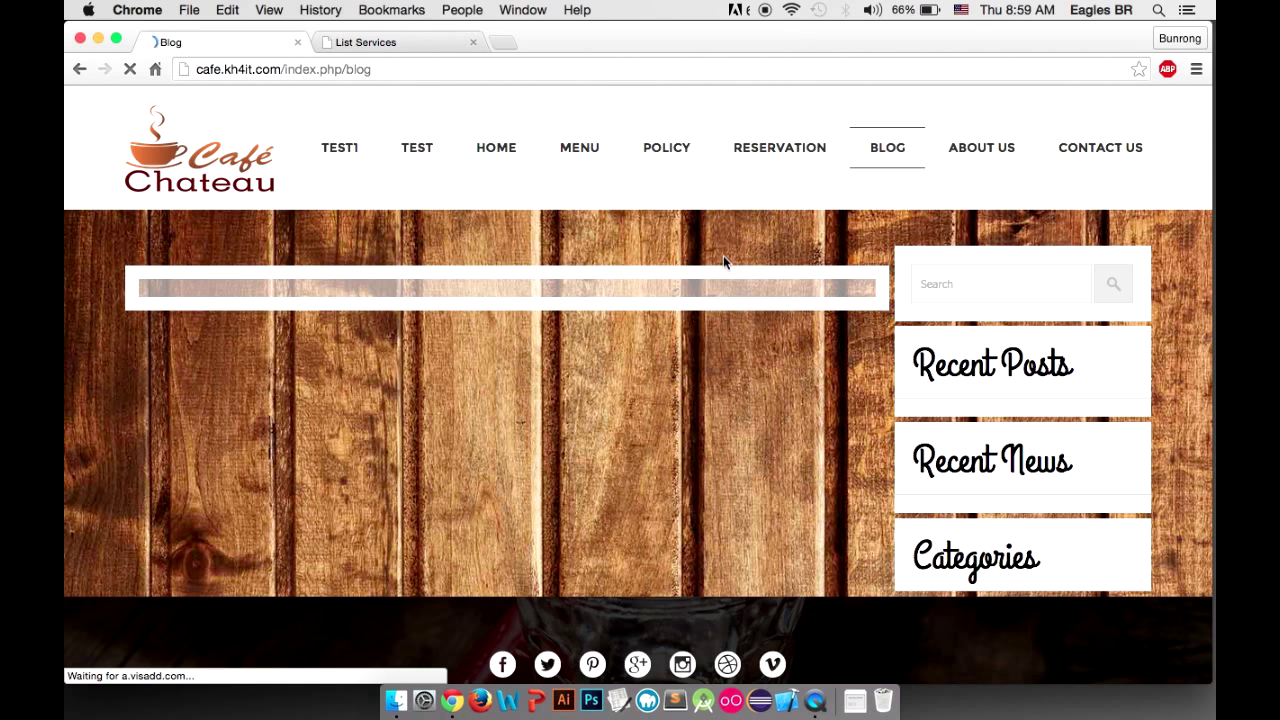
scroll(723, 255, down, 1)
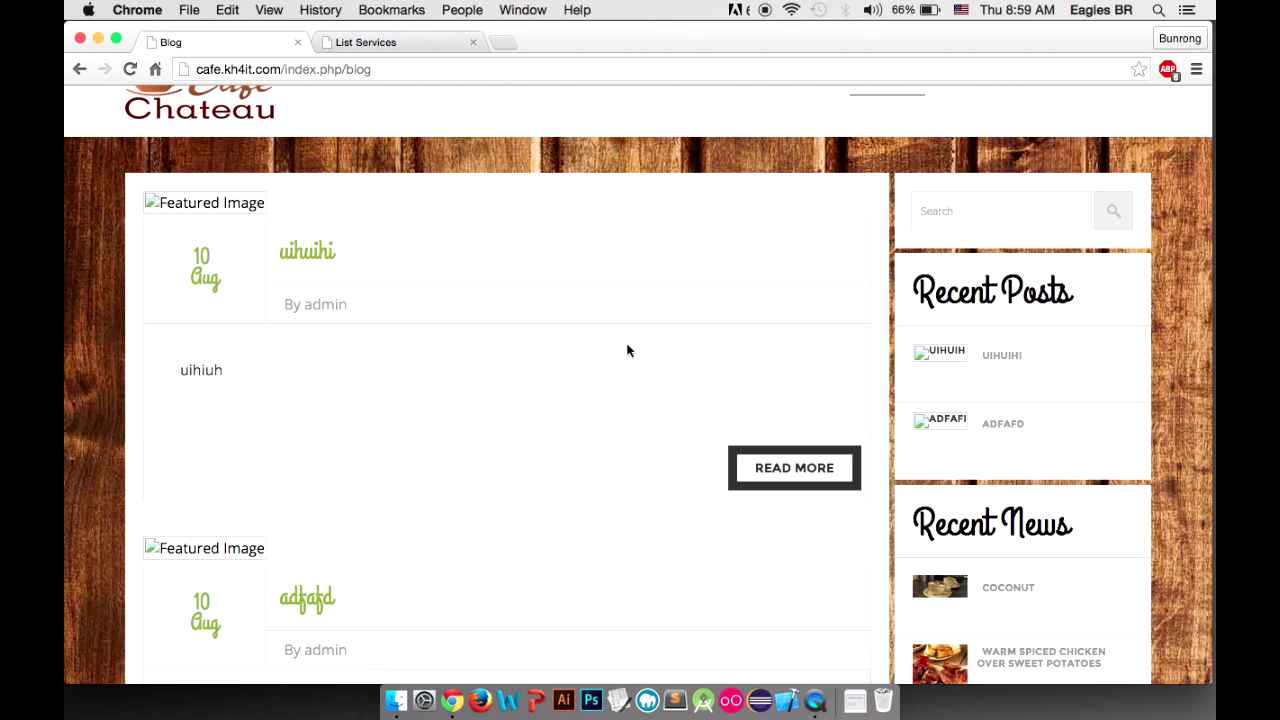
scroll(627, 350, down, 1)
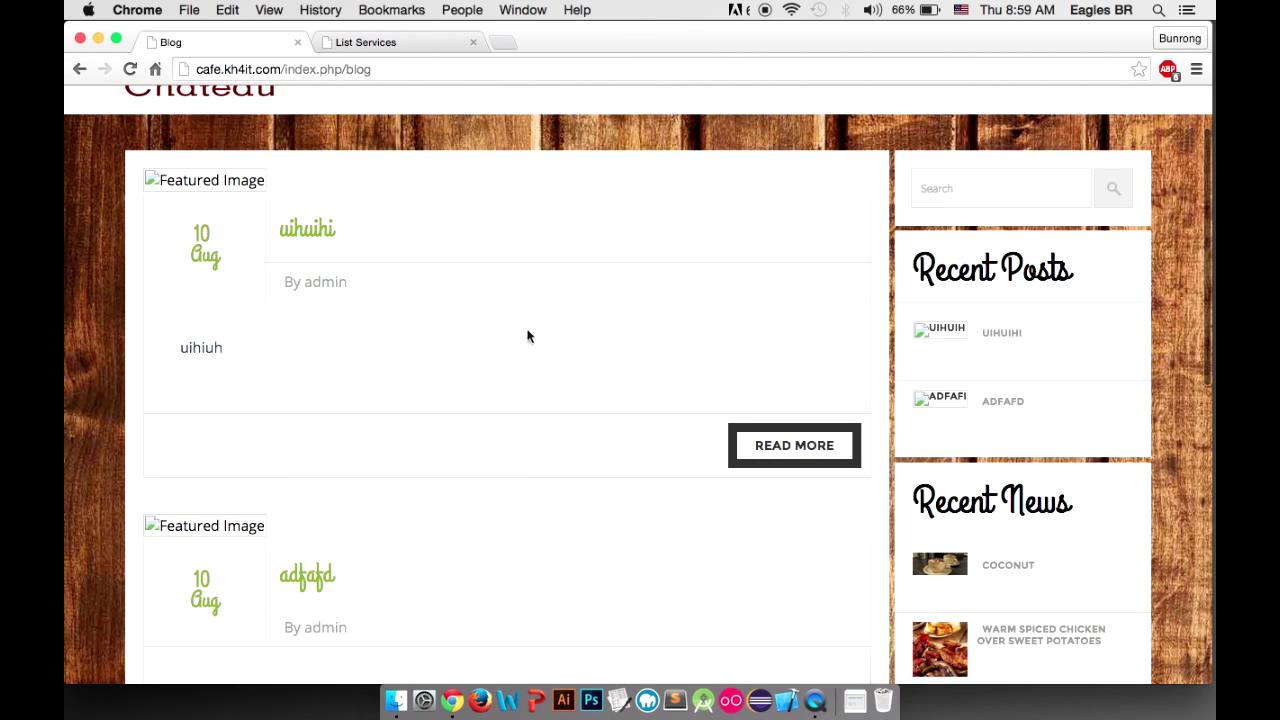
Switch back to the admin area and open the form for adding a new post.
click(366, 42)
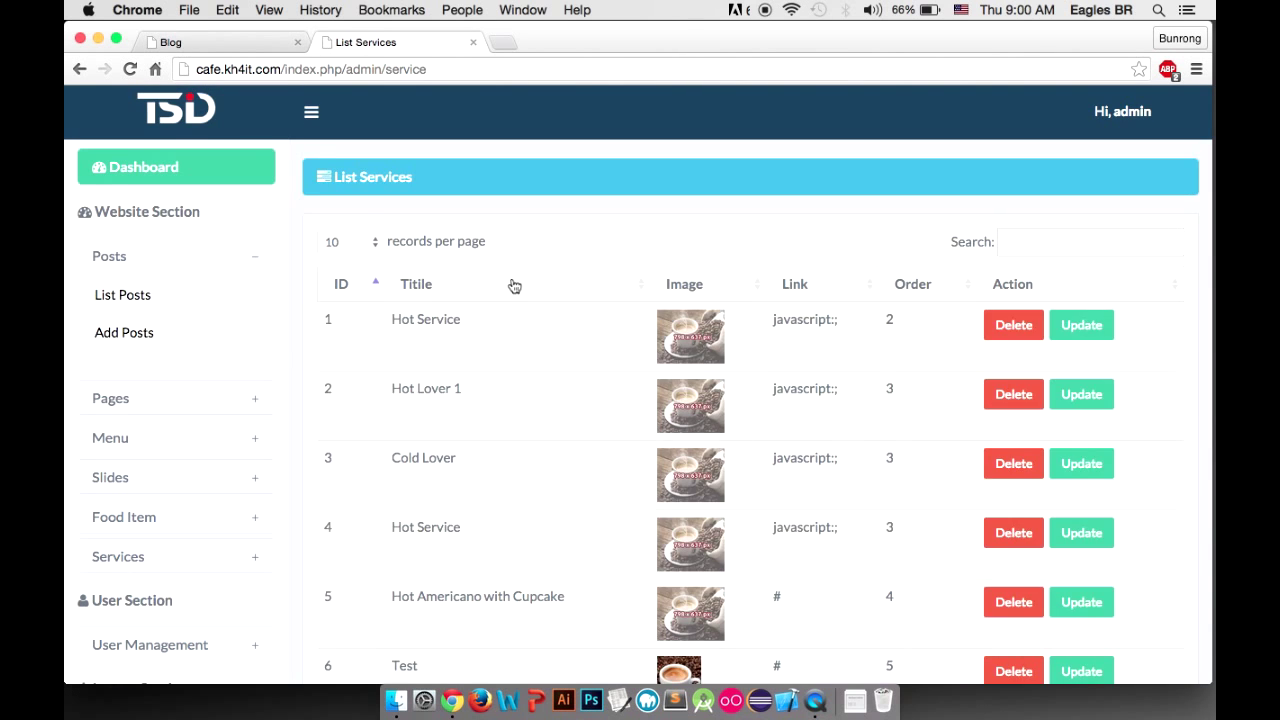
scroll(514, 285, down, 3)
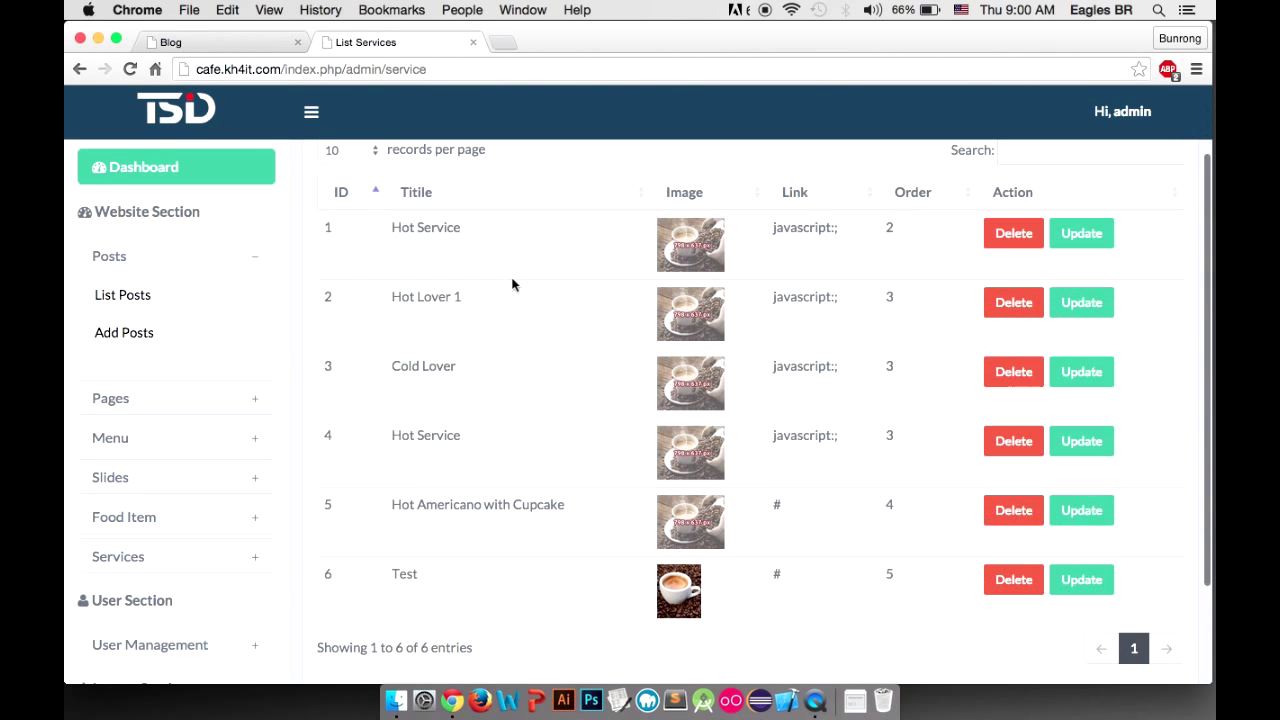
click(141, 337)
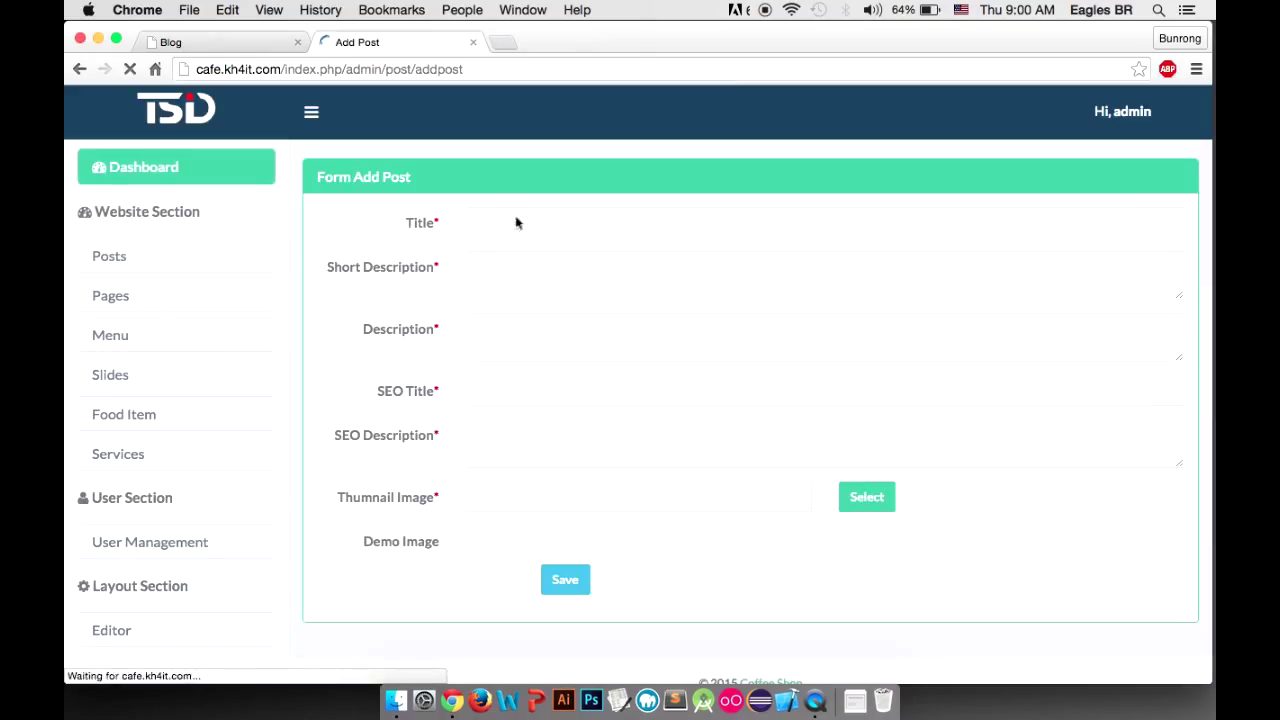
click(157, 259)
click(119, 299)
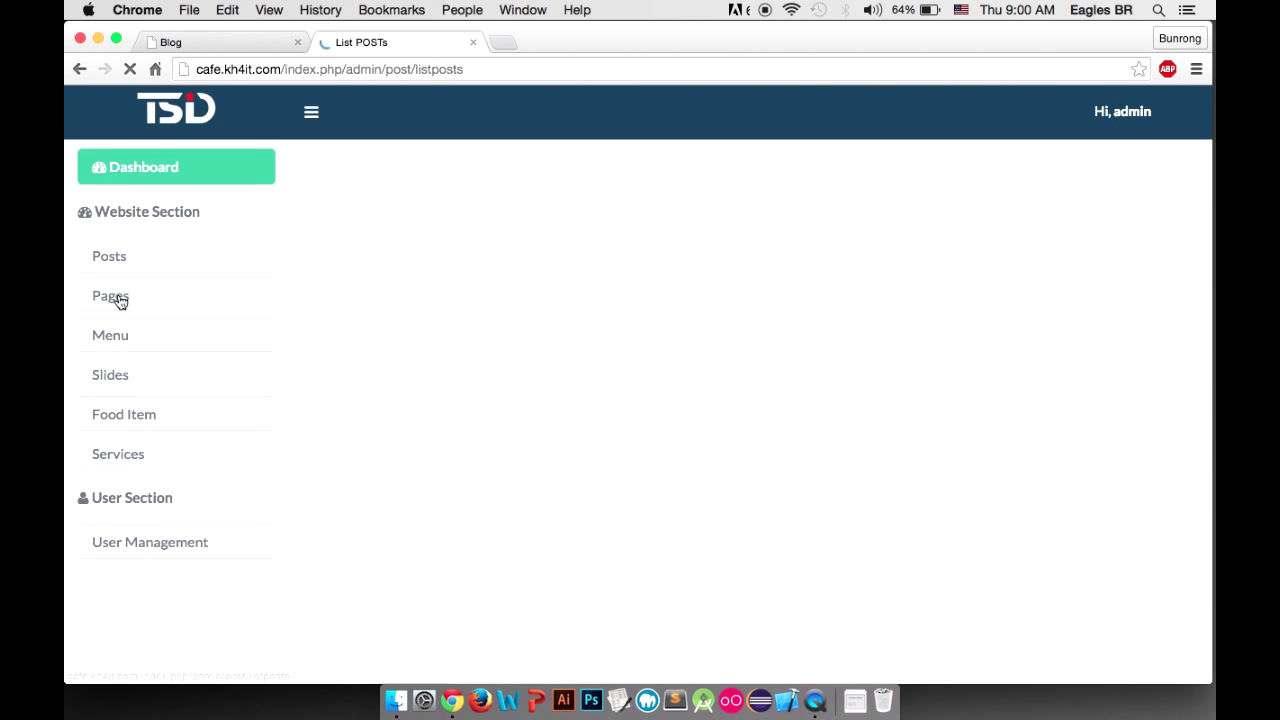
click(188, 258)
click(125, 333)
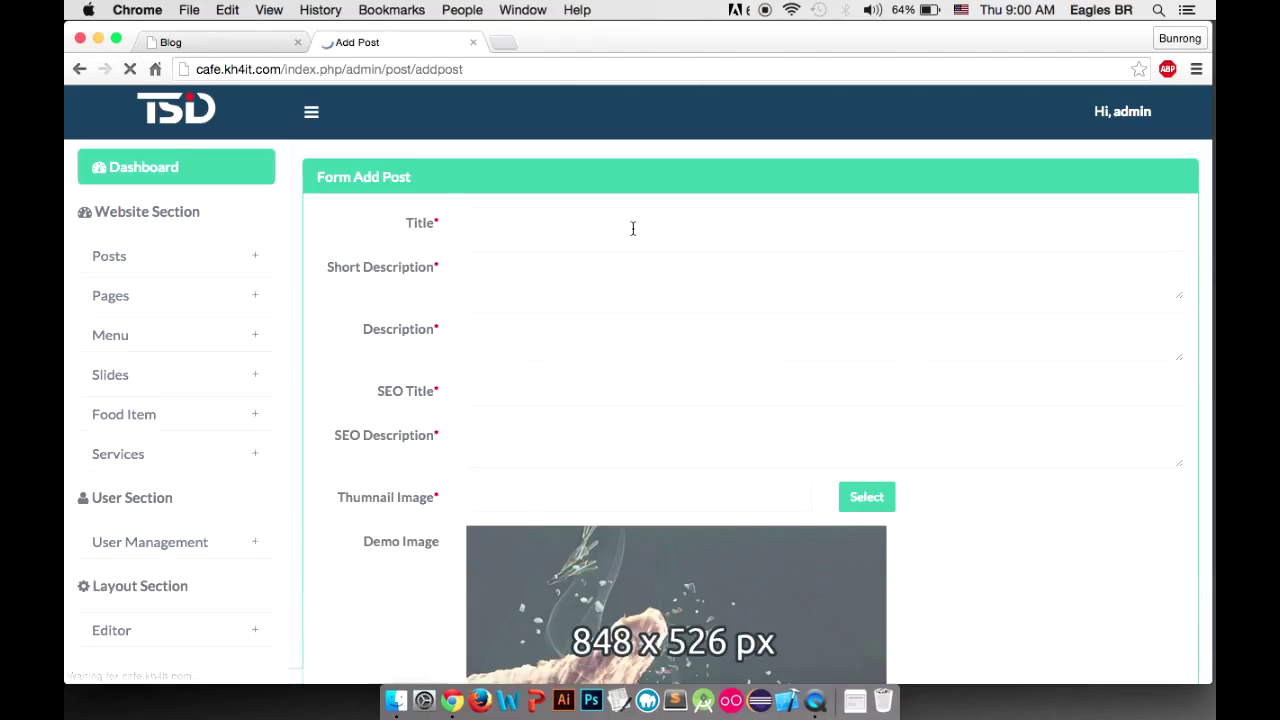
Title the new post "Test Post" and enter "Test" as its short description, description, SEO title and SEO description.
text(Test Post)
click(478, 266)
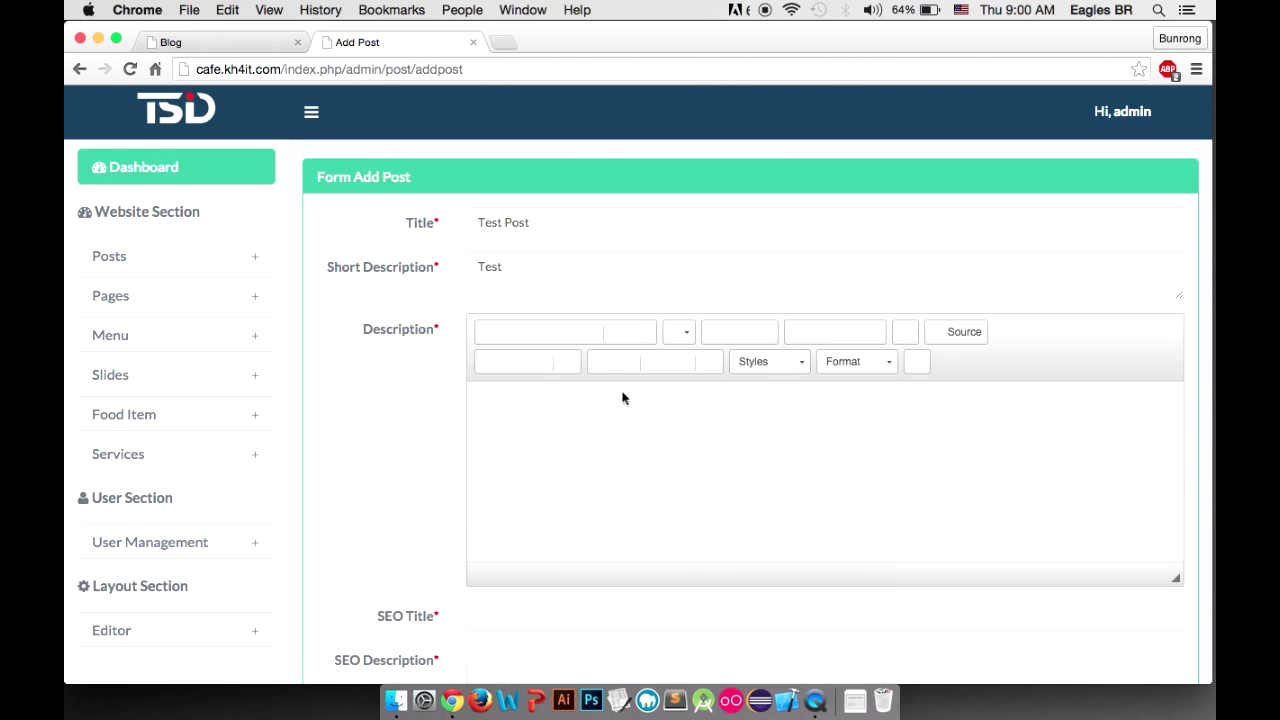
scroll(600, 435, down, 3)
click(612, 438)
text(Test)
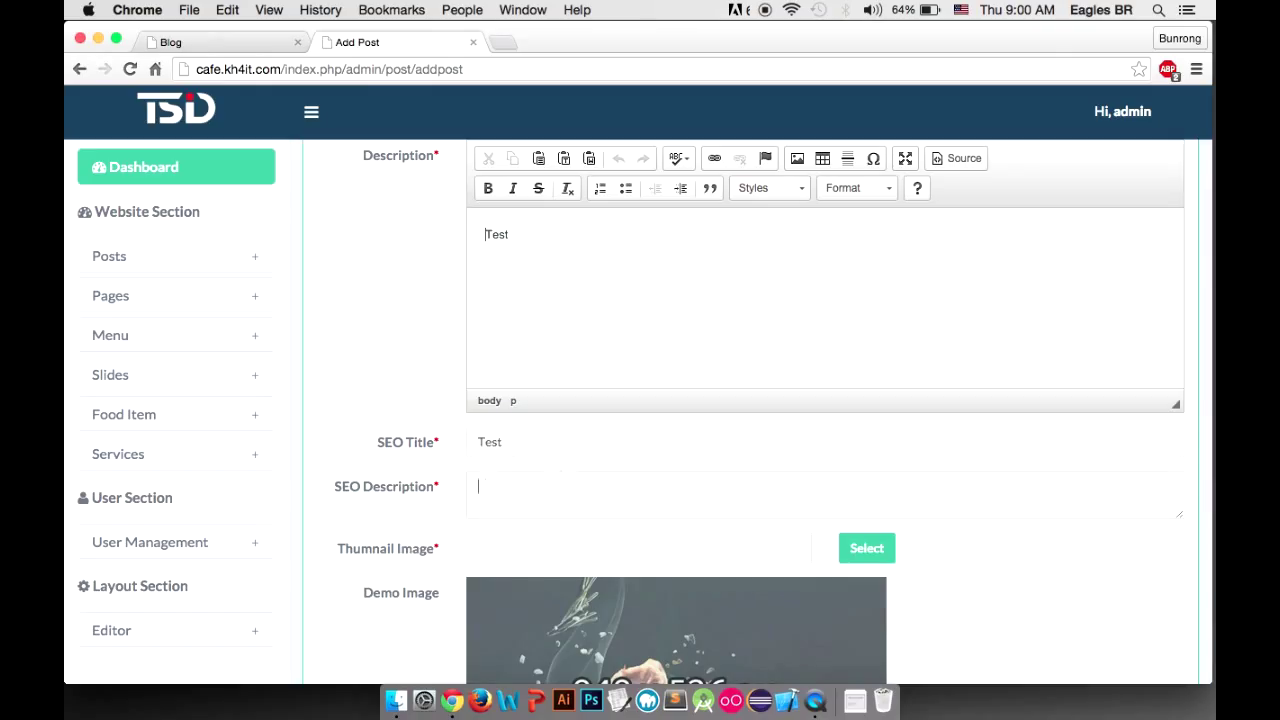
Choose slider-background.jpg from the file manager as the post's thumbnail image.
click(867, 554)
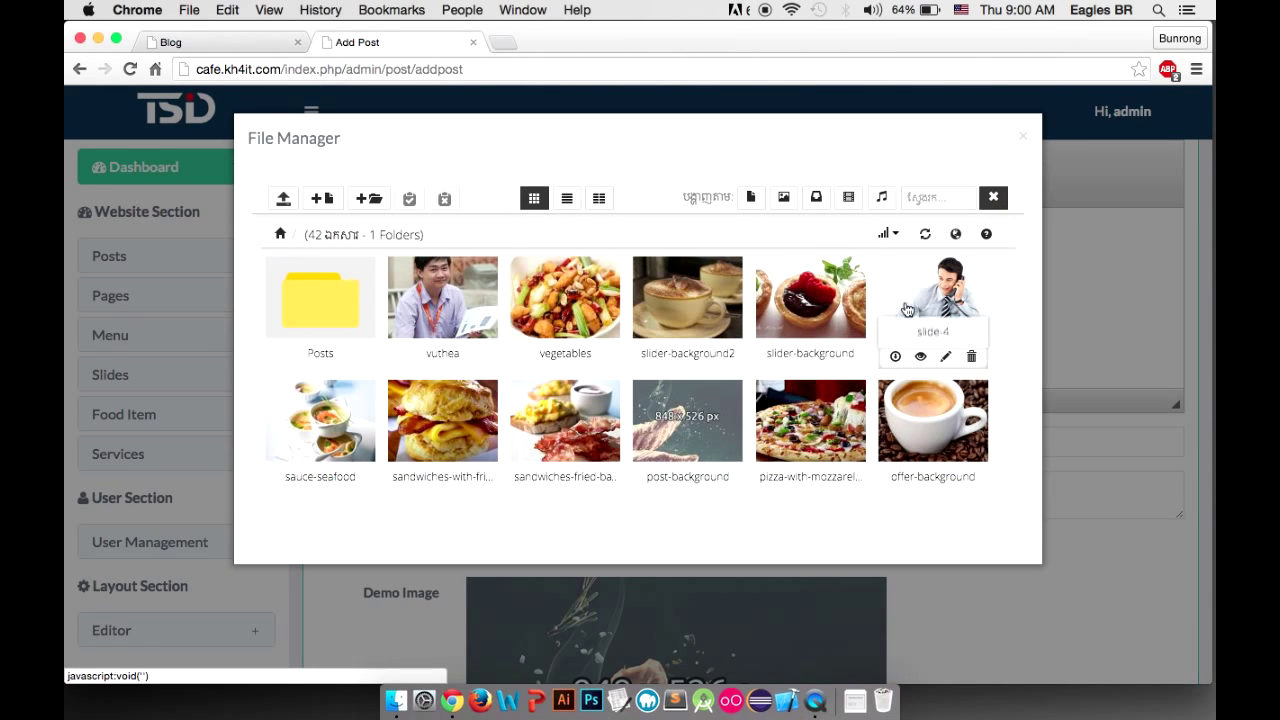
click(810, 300)
scroll(701, 371, down, 5)
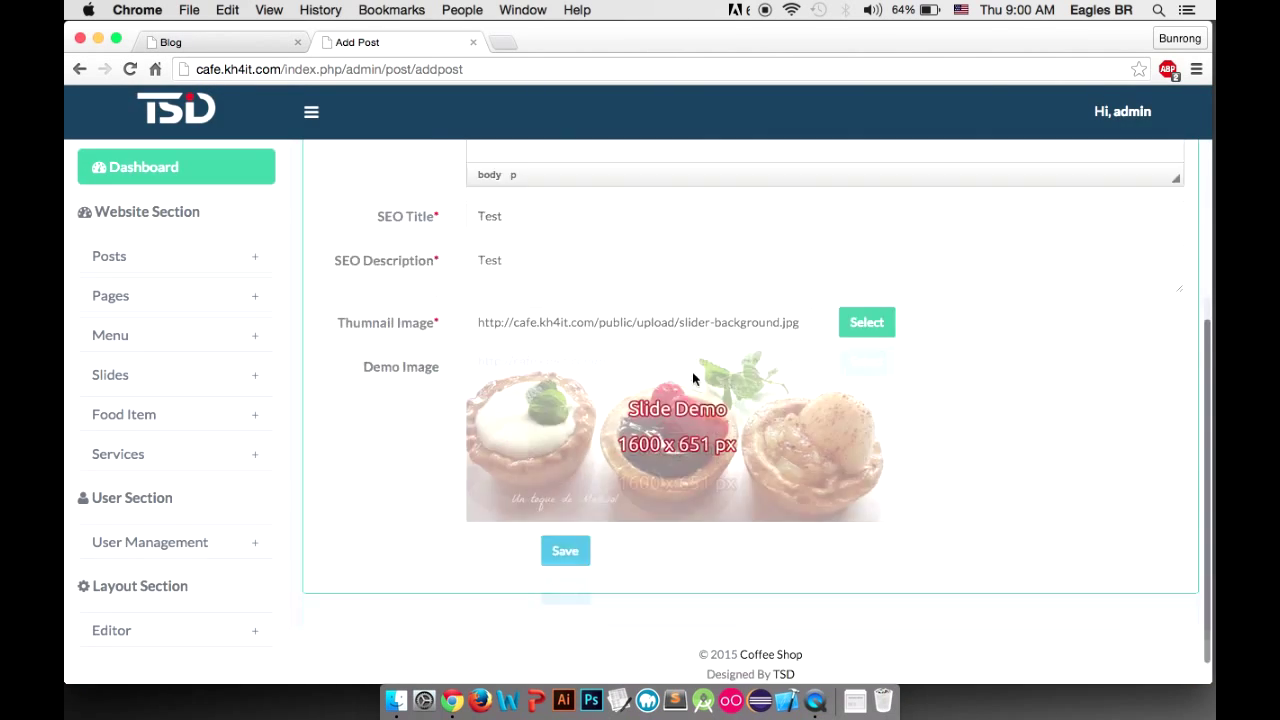
Set the post's thumbnail image to vegetables.jpg and save the new post.
click(867, 290)
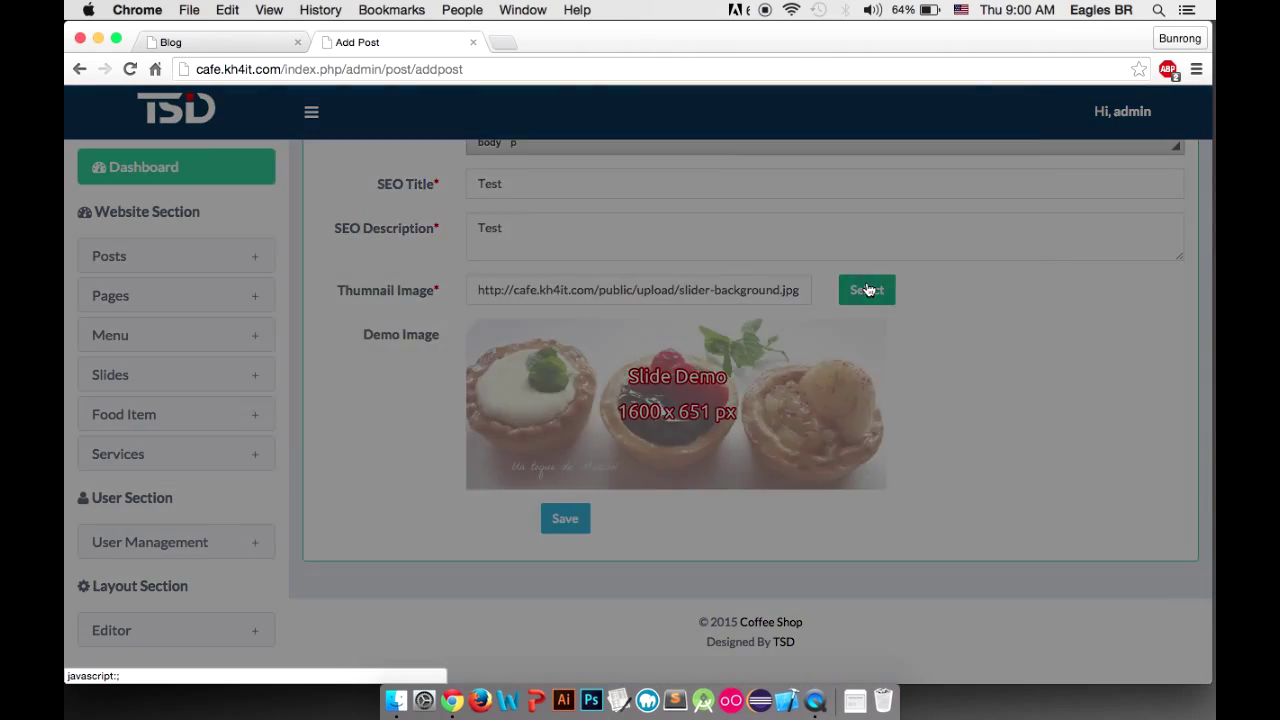
click(568, 304)
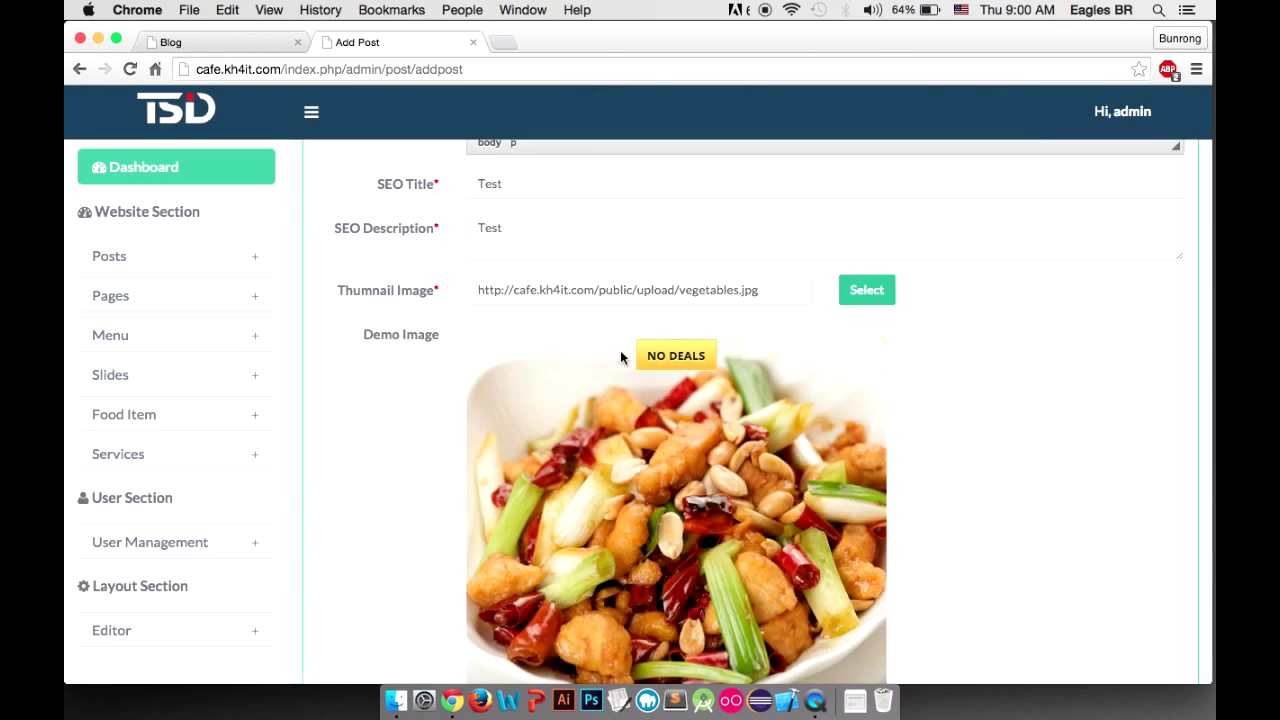
scroll(620, 350, down, 4)
click(568, 521)
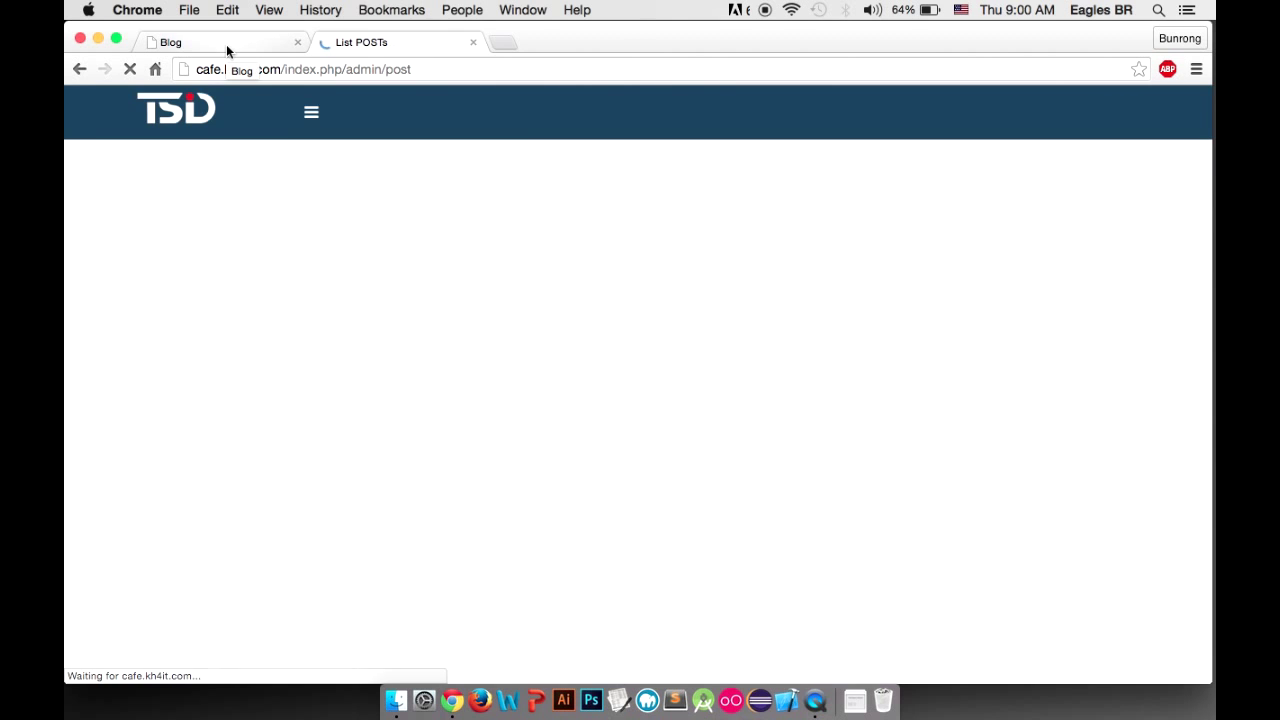
Reload the café's Blog page and check how Test Post is listed above the older posts.
click(226, 44)
click(430, 70)
key(Return)
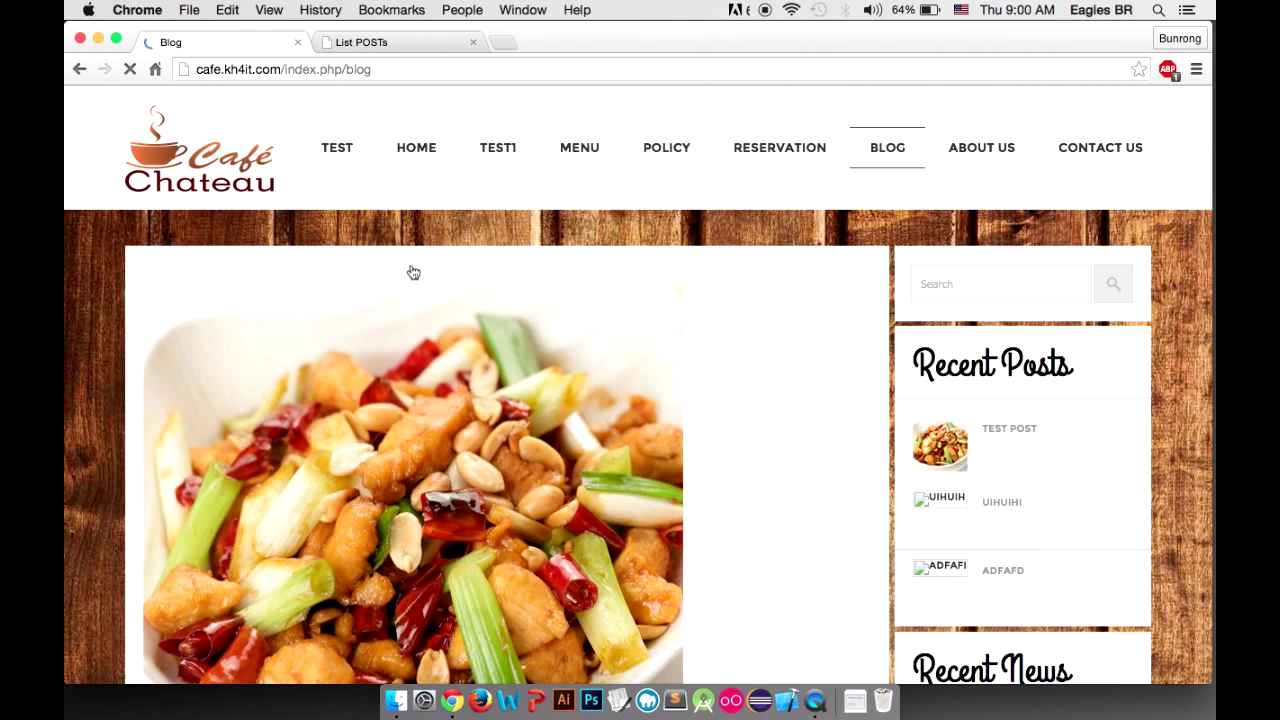
scroll(413, 273, down, 5)
scroll(397, 540, down, 1)
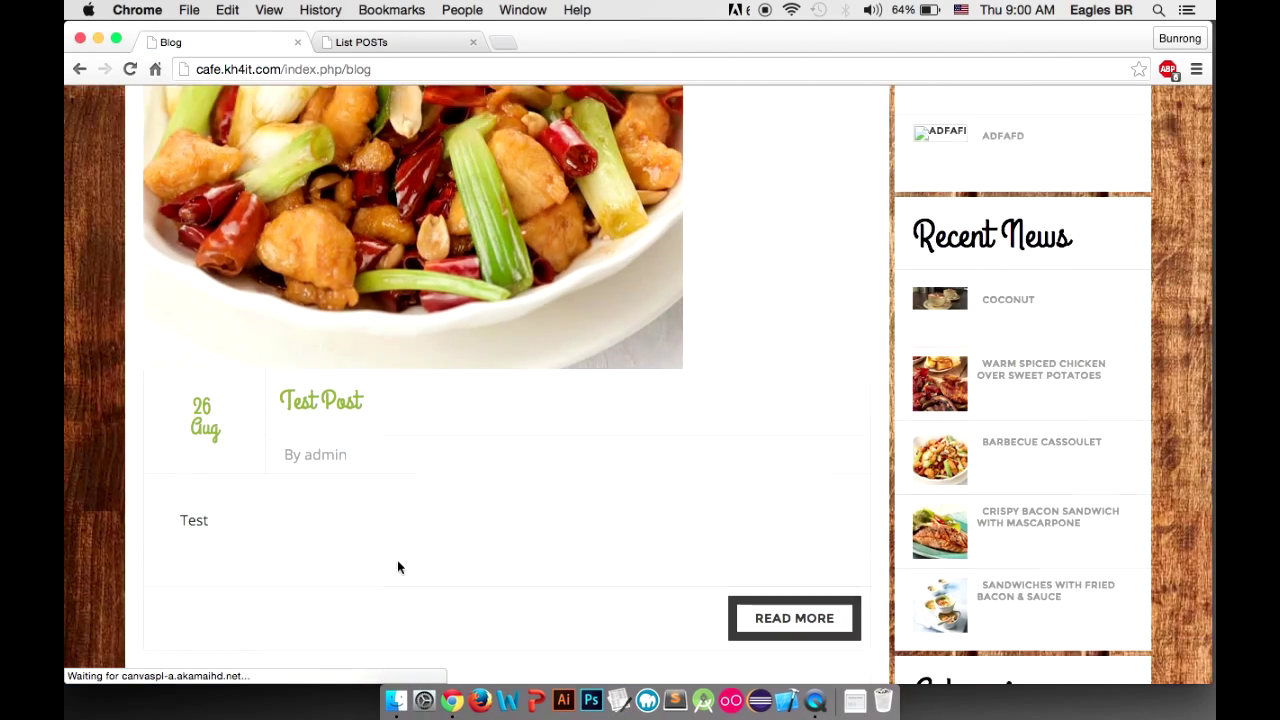
scroll(397, 567, down, 3)
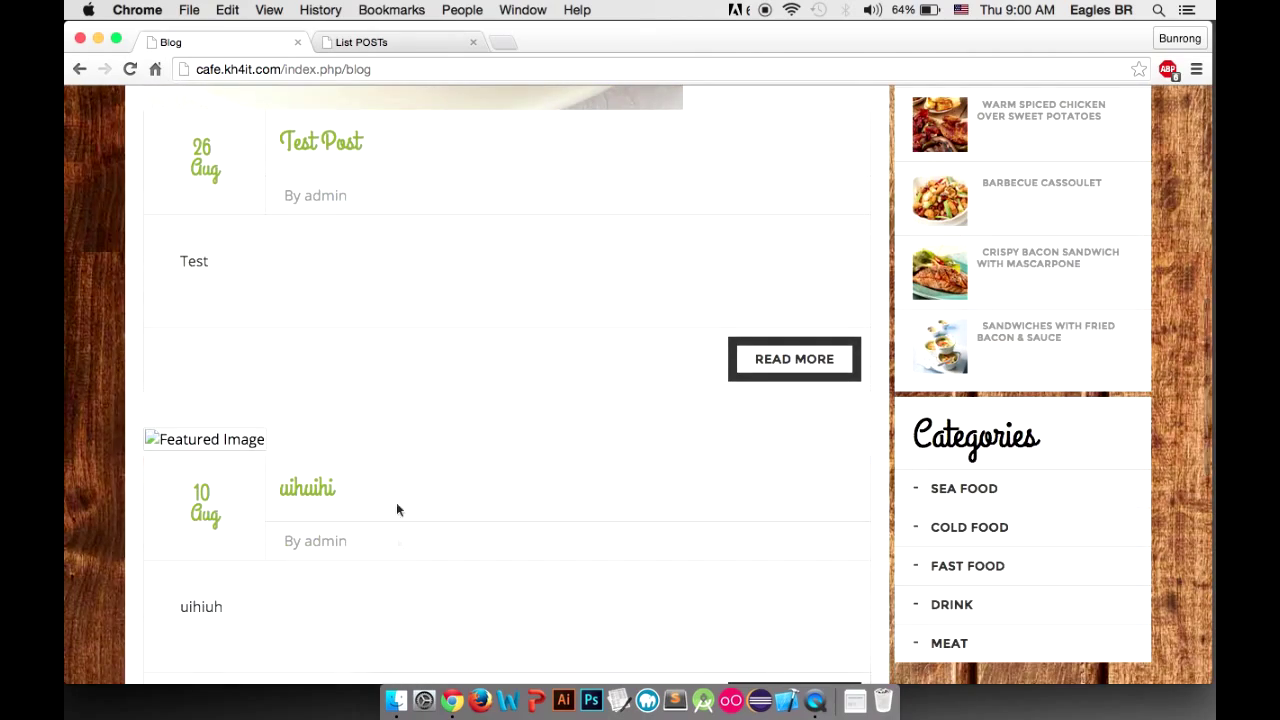
scroll(423, 451, up, 3)
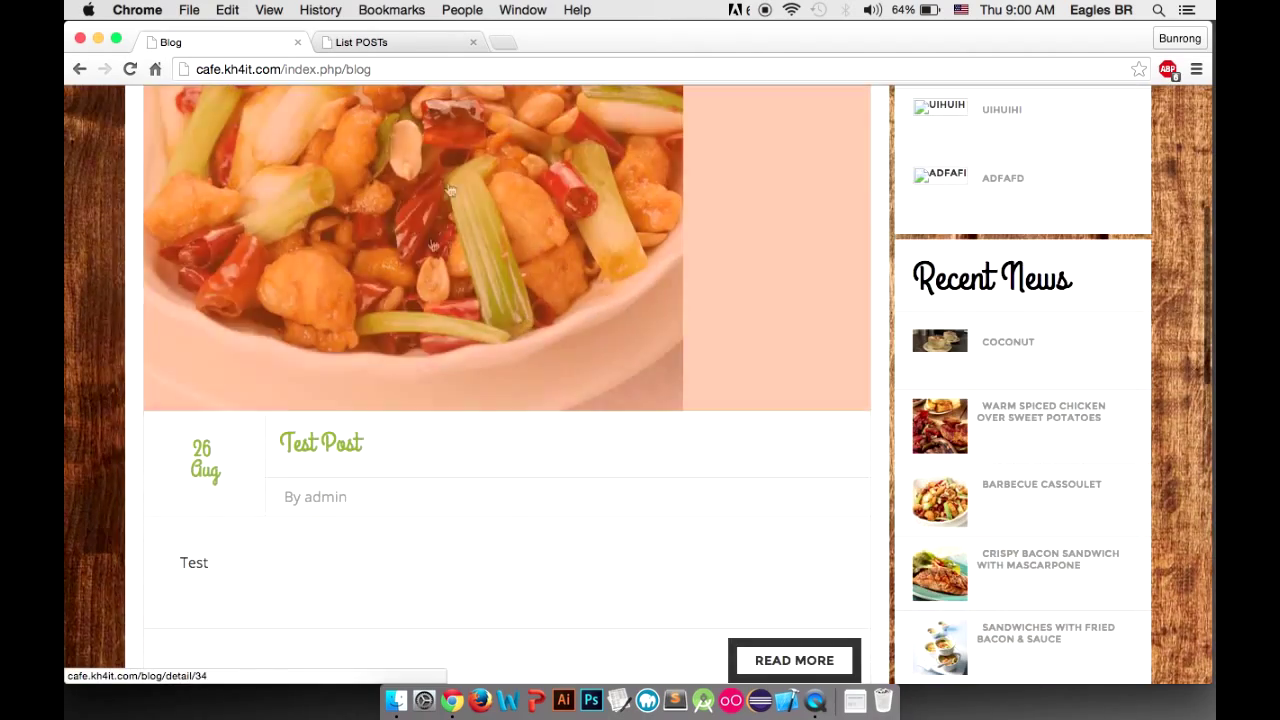
scroll(504, 476, down, 3)
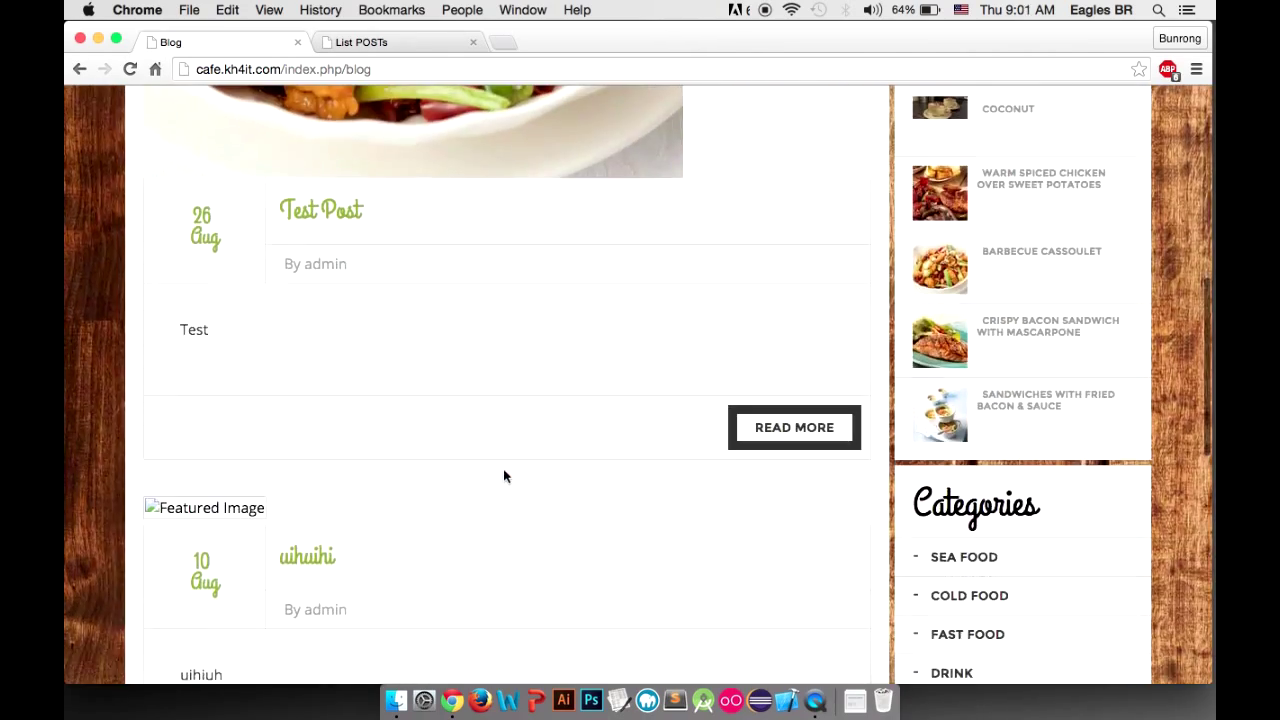
Open the full Test Post page and examine its content, sharing options and comment section.
click(778, 430)
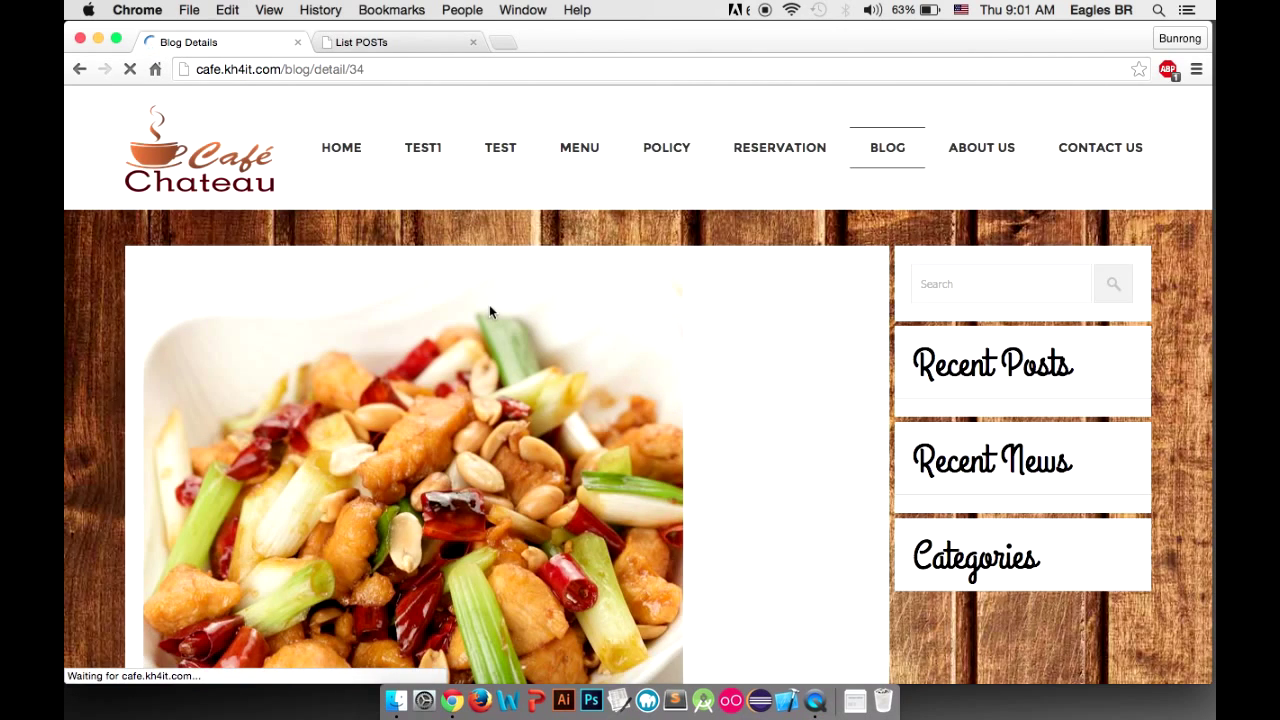
scroll(490, 311, down, 5)
scroll(489, 312, down, 1)
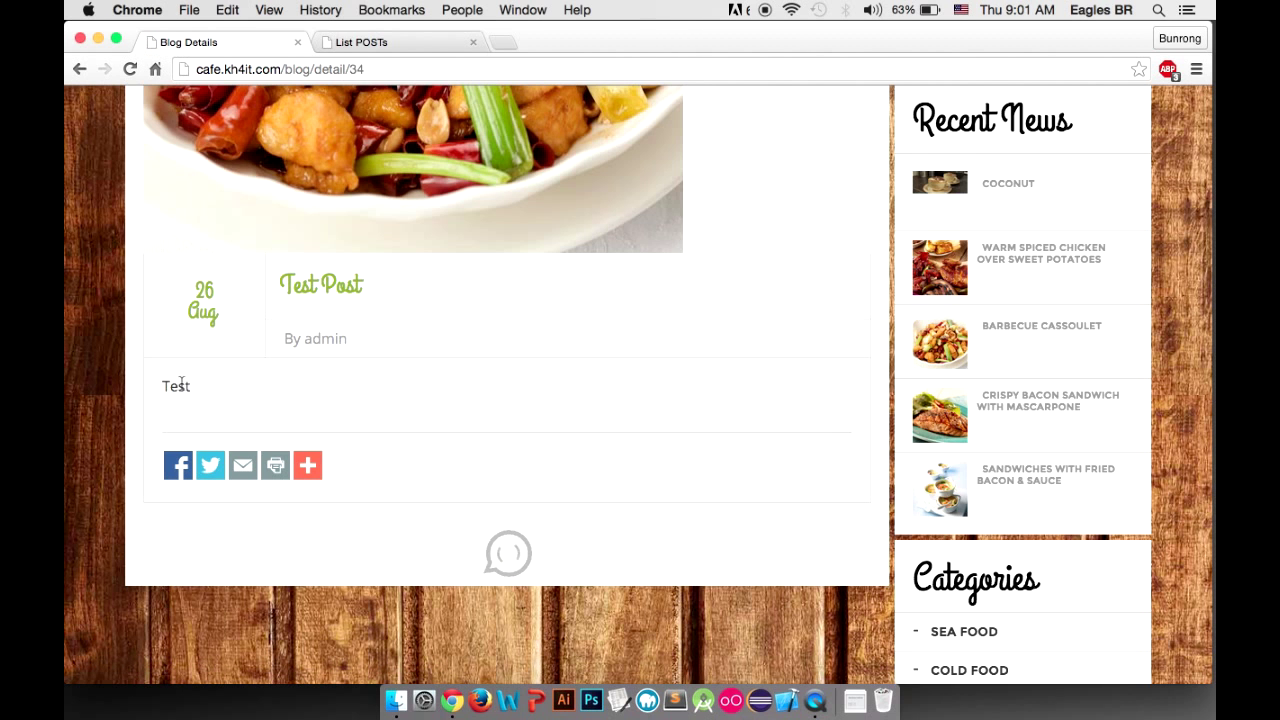
scroll(530, 349, up, 5)
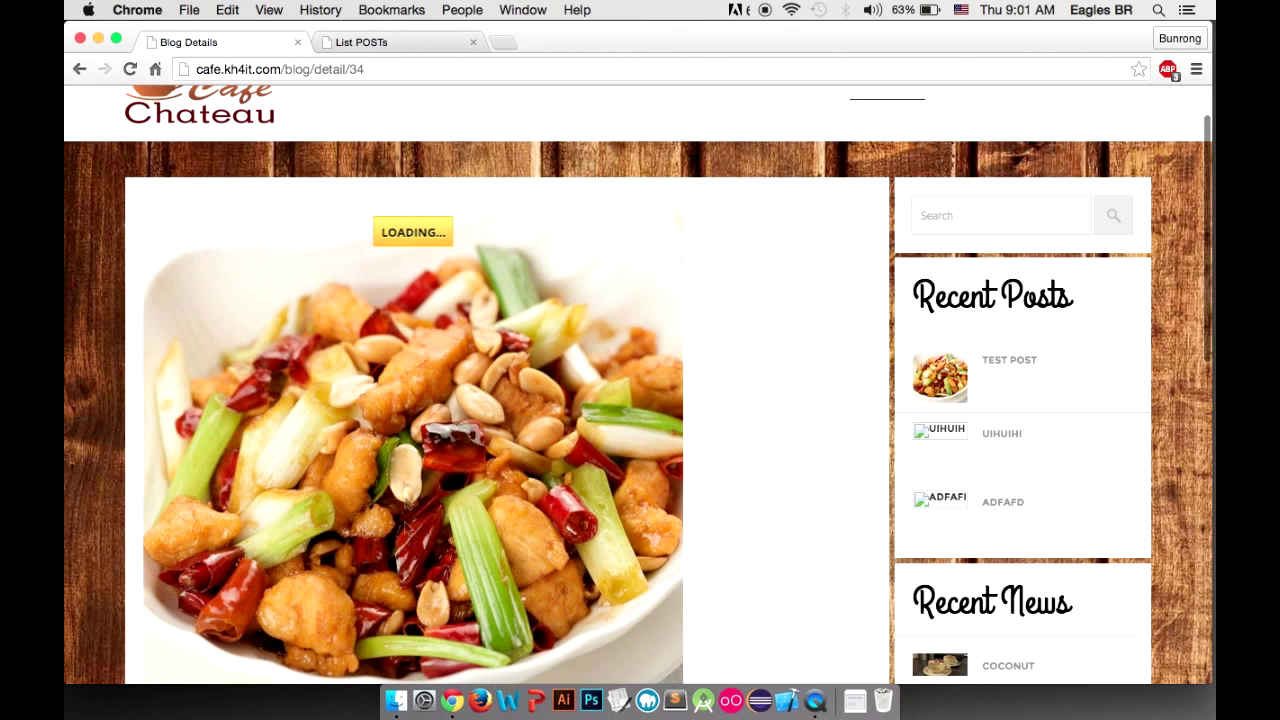
scroll(466, 388, down, 6)
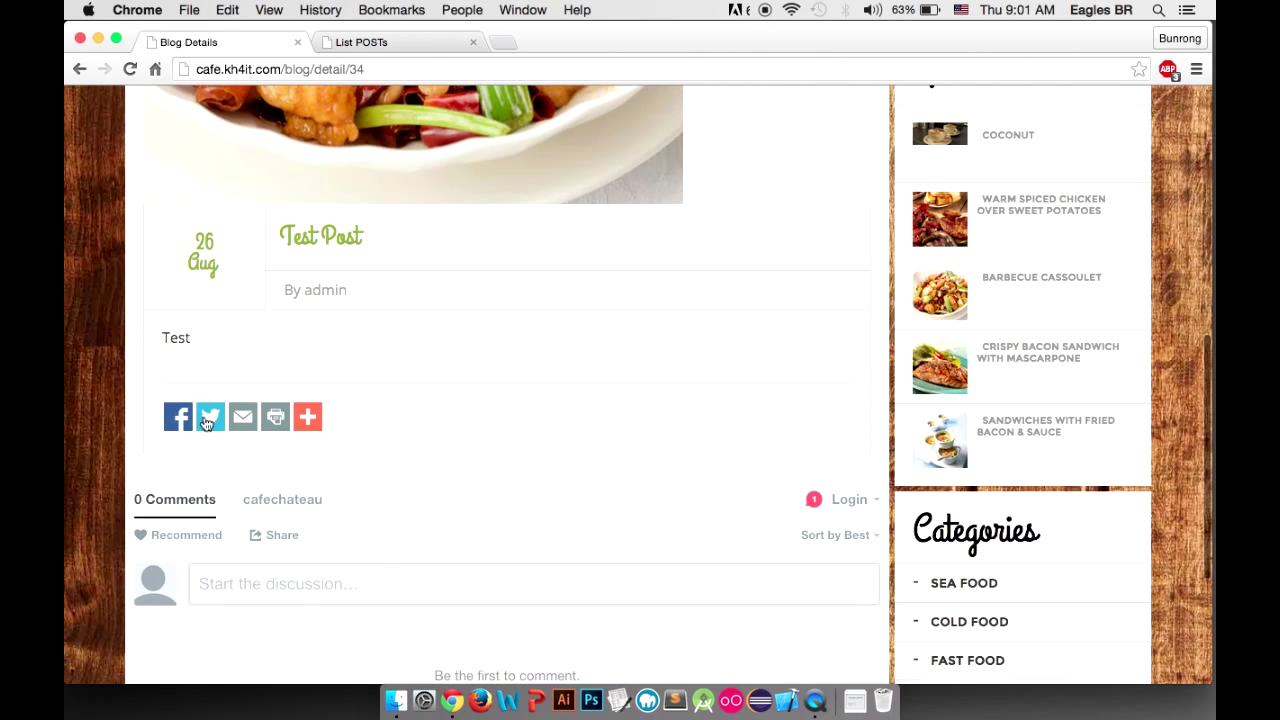
mouse_move(307, 418)
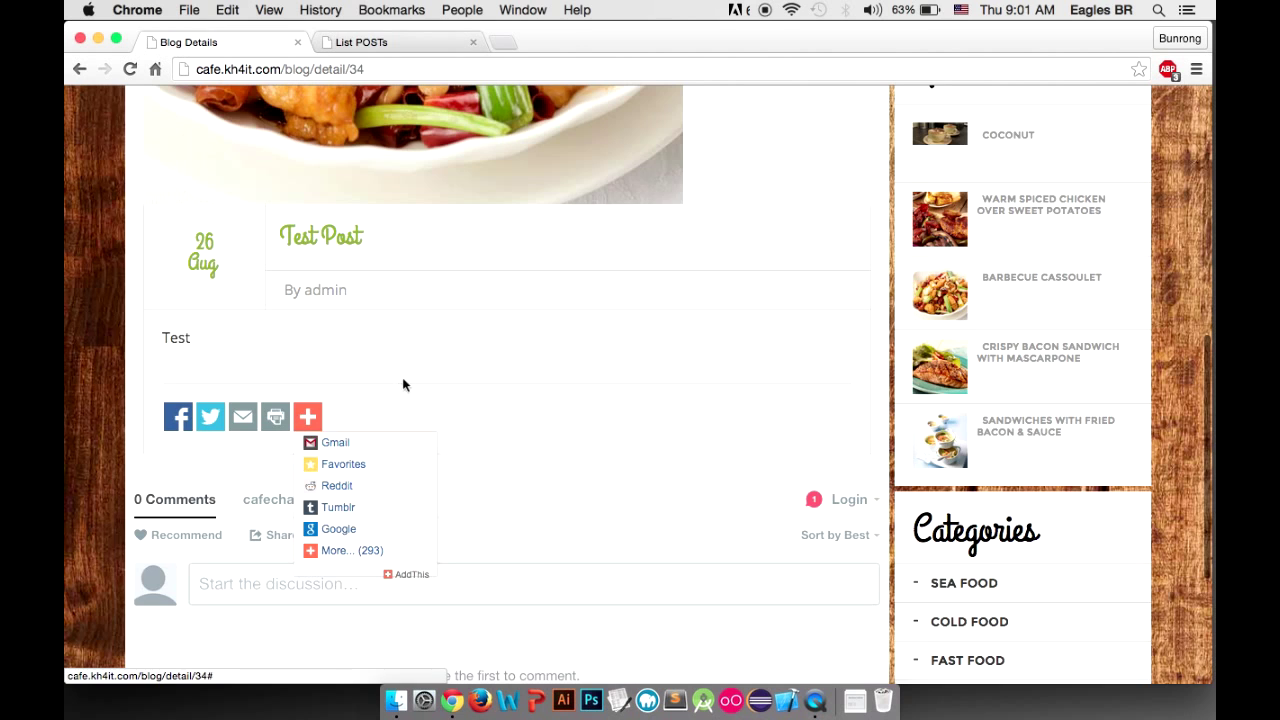
scroll(403, 383, down, 2)
scroll(403, 385, down, 1)
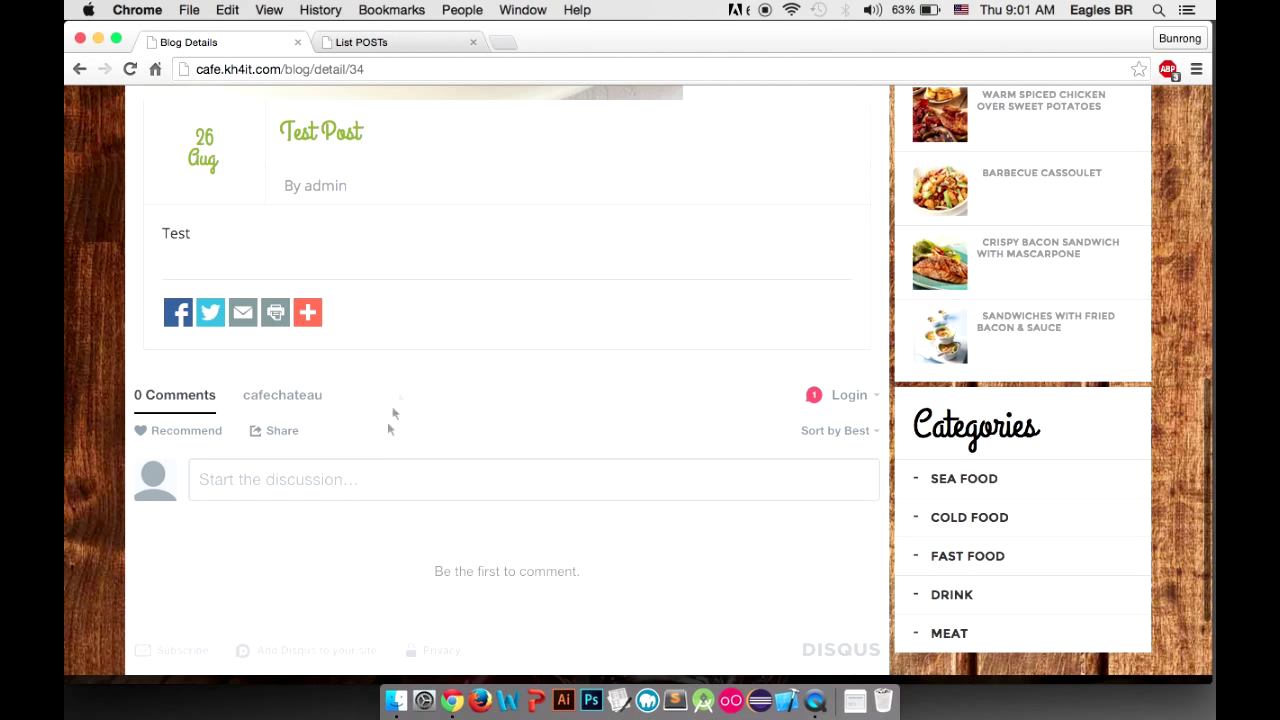
Write "Good Taste" as a comment in the discussion box below Test Post.
click(374, 480)
scroll(374, 483, up, 4)
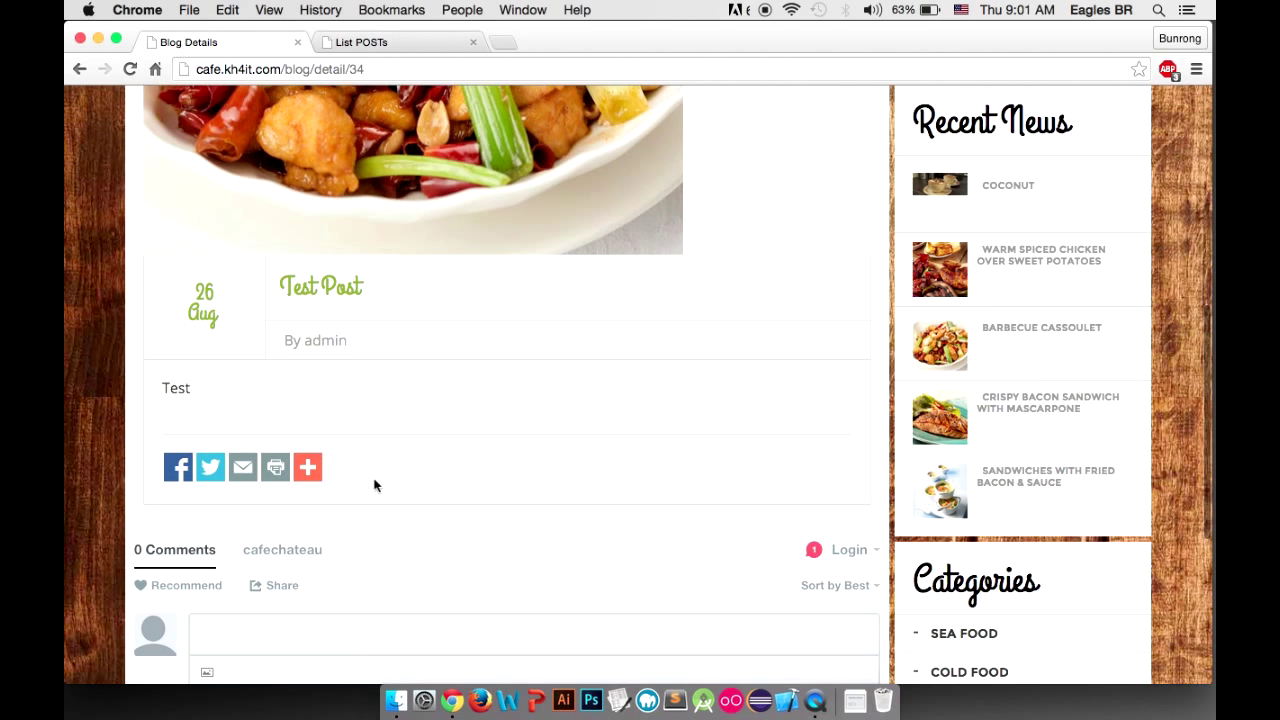
scroll(374, 485, down, 1)
scroll(374, 485, down, 2)
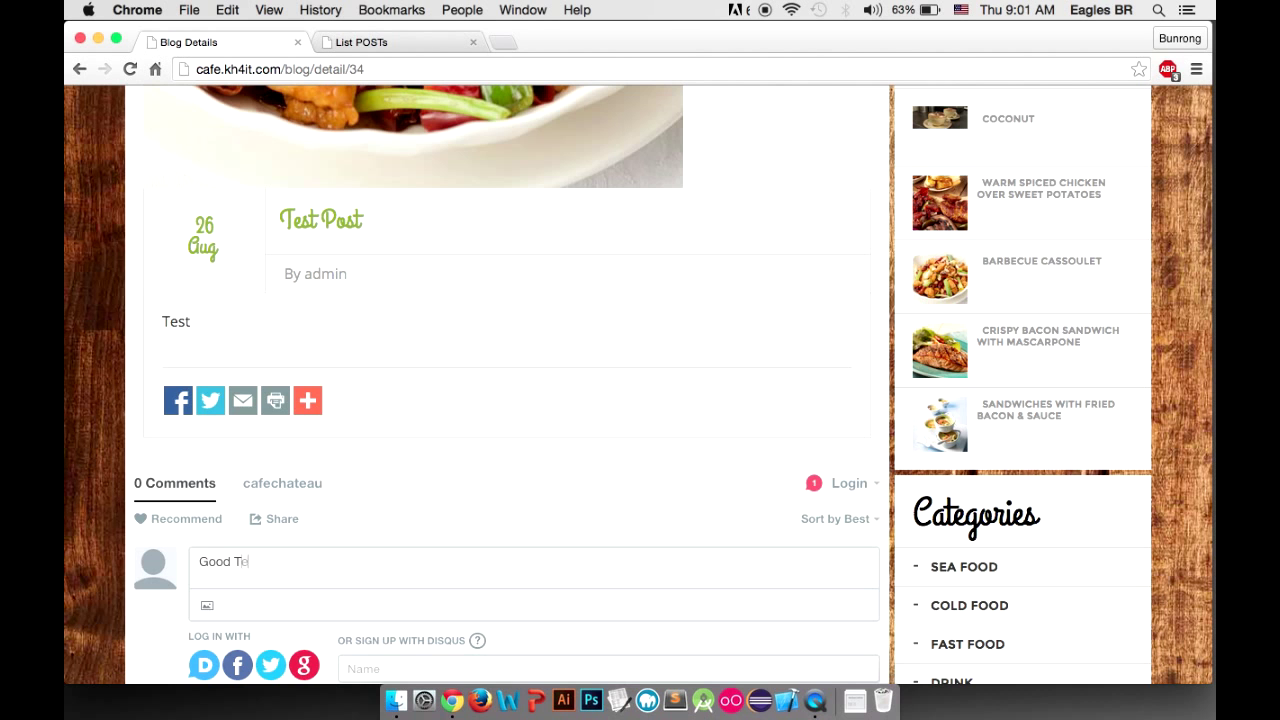
scroll(452, 462, down, 5)
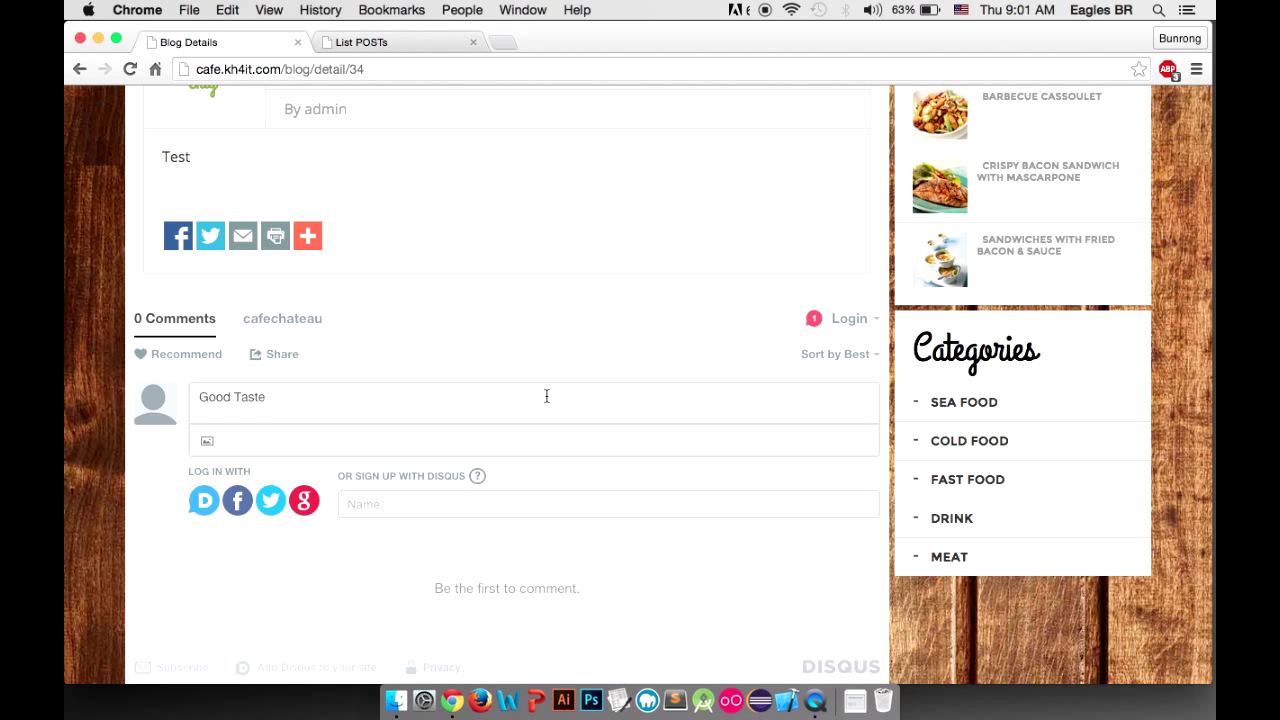
Review the log-in and Disqus sign-up options offered below the drafted comment.
scroll(546, 396, down, 3)
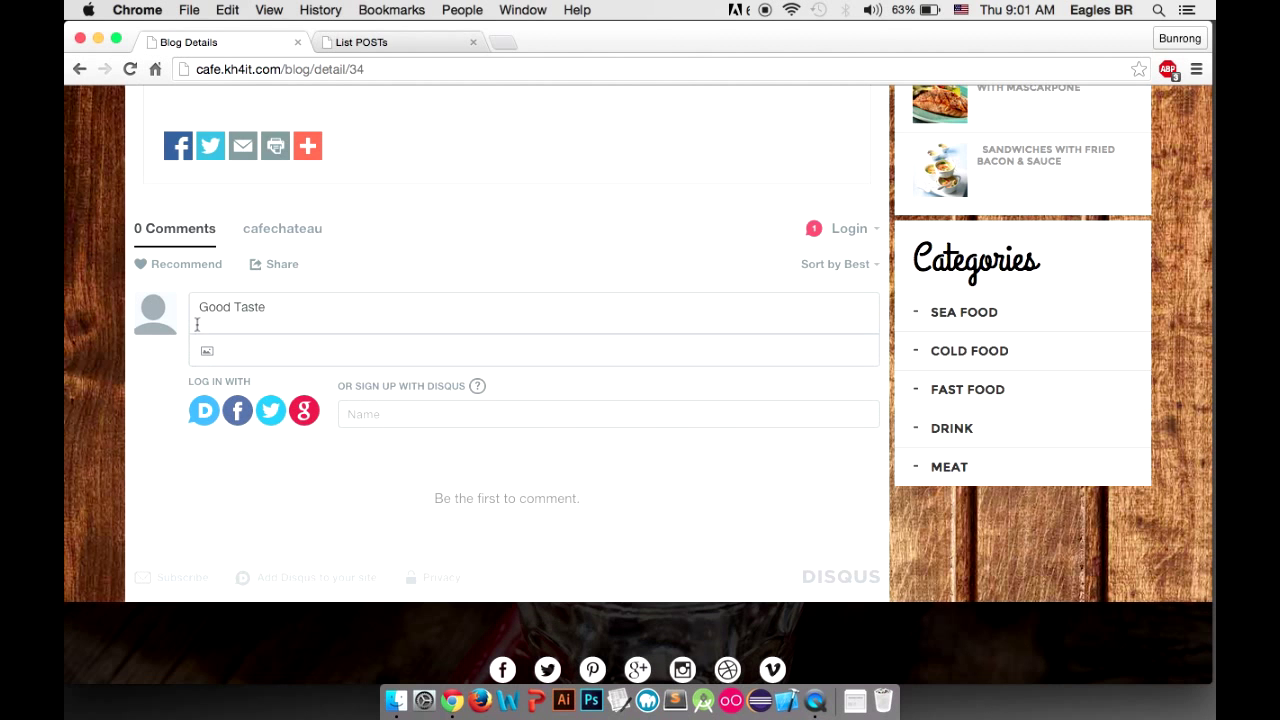
click(248, 337)
key(Escape)
scroll(700, 357, down, 1)
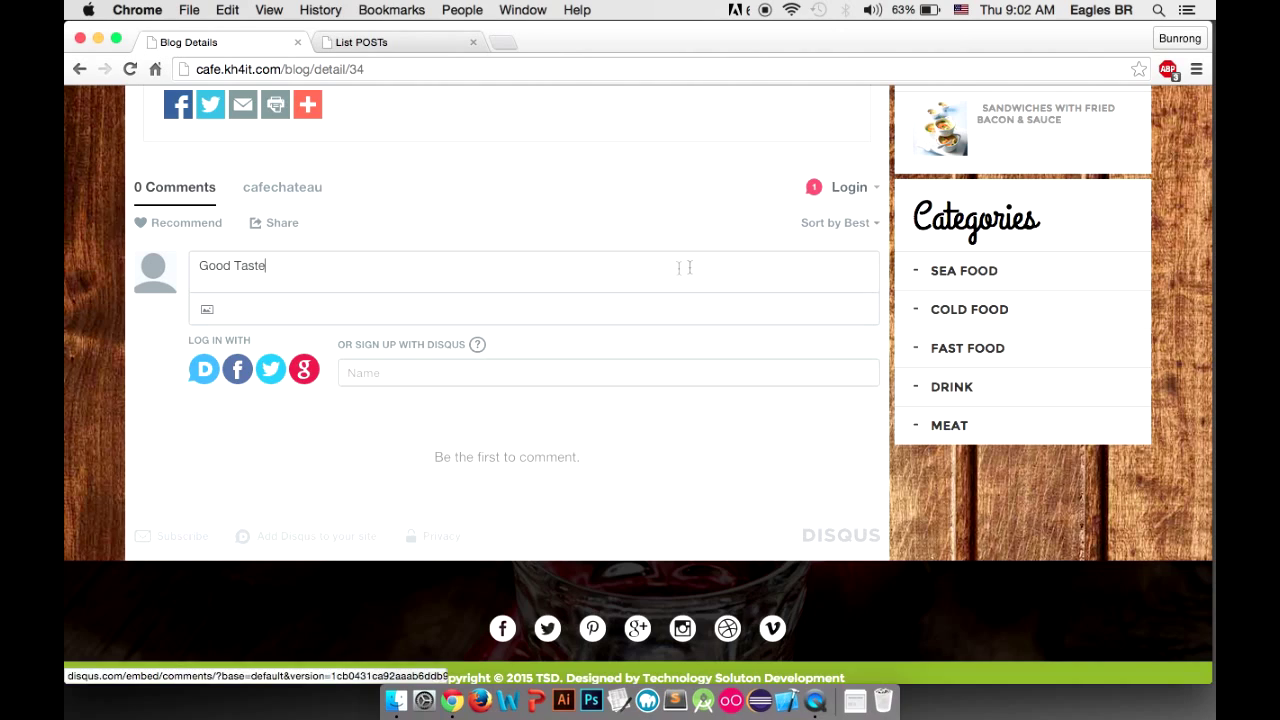
scroll(543, 285, up, 10)
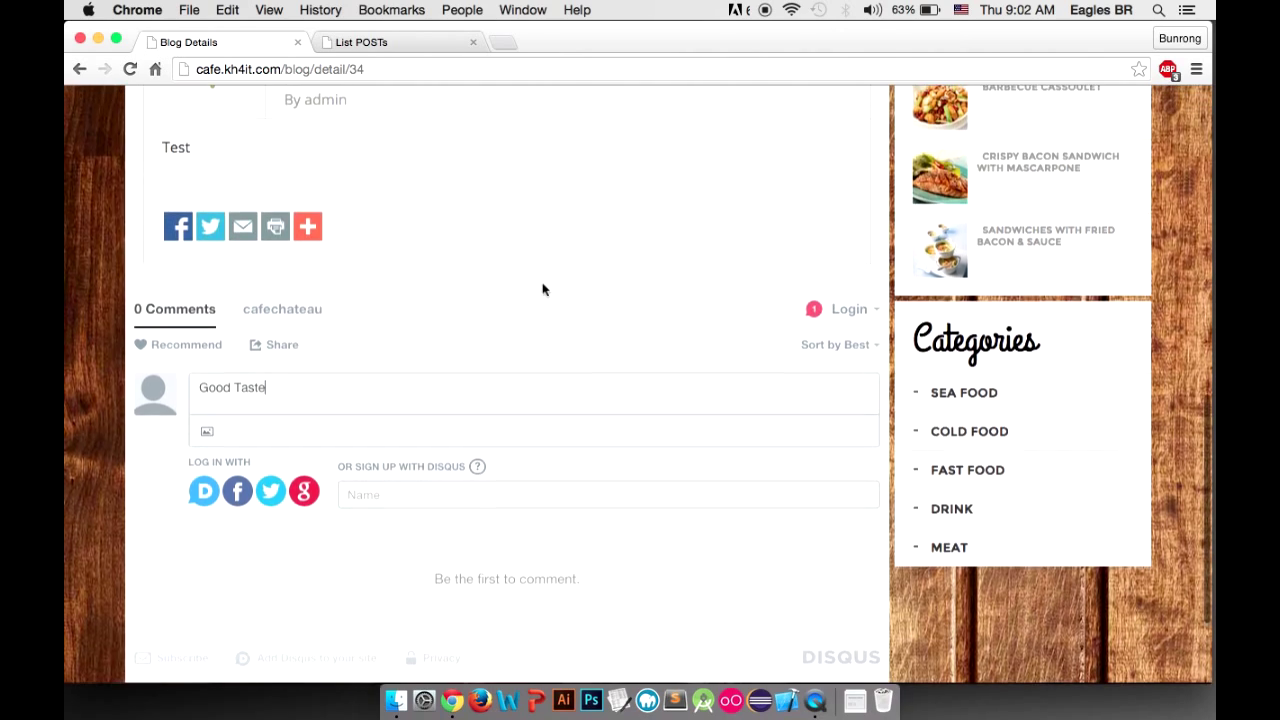
Review the café site's navigation bar and the entries under its Menu item.
click(420, 41)
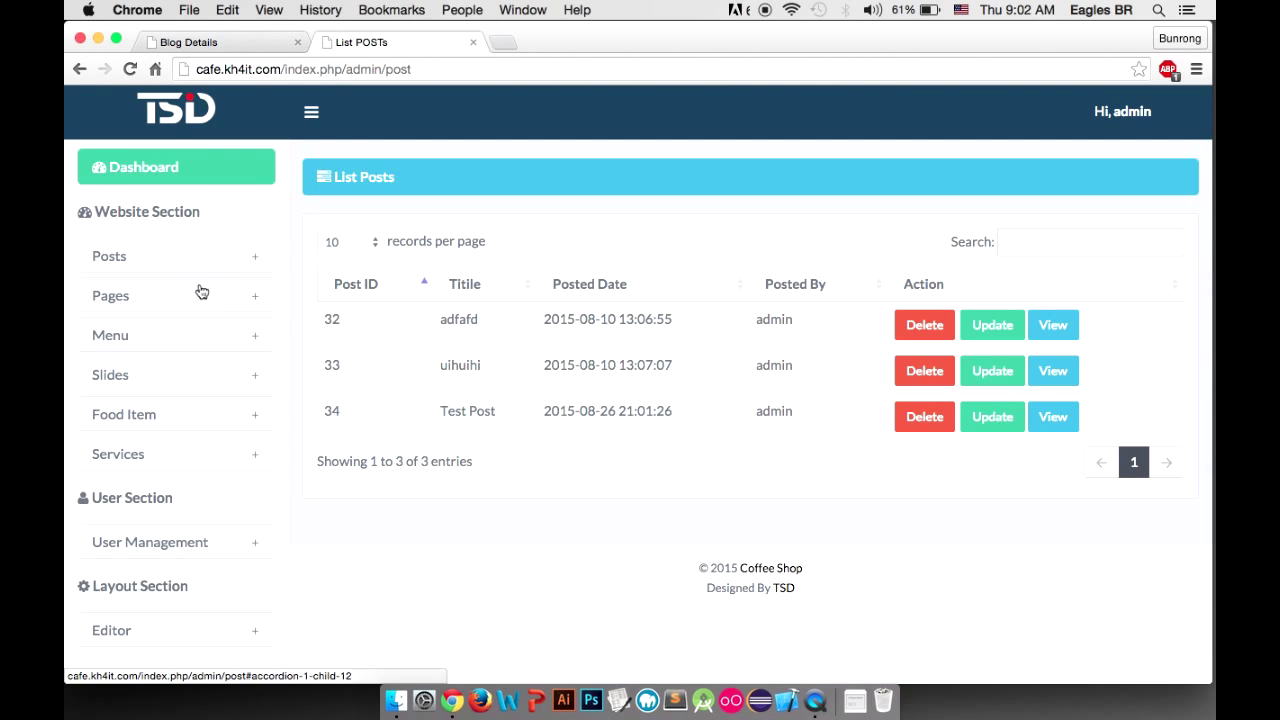
click(257, 48)
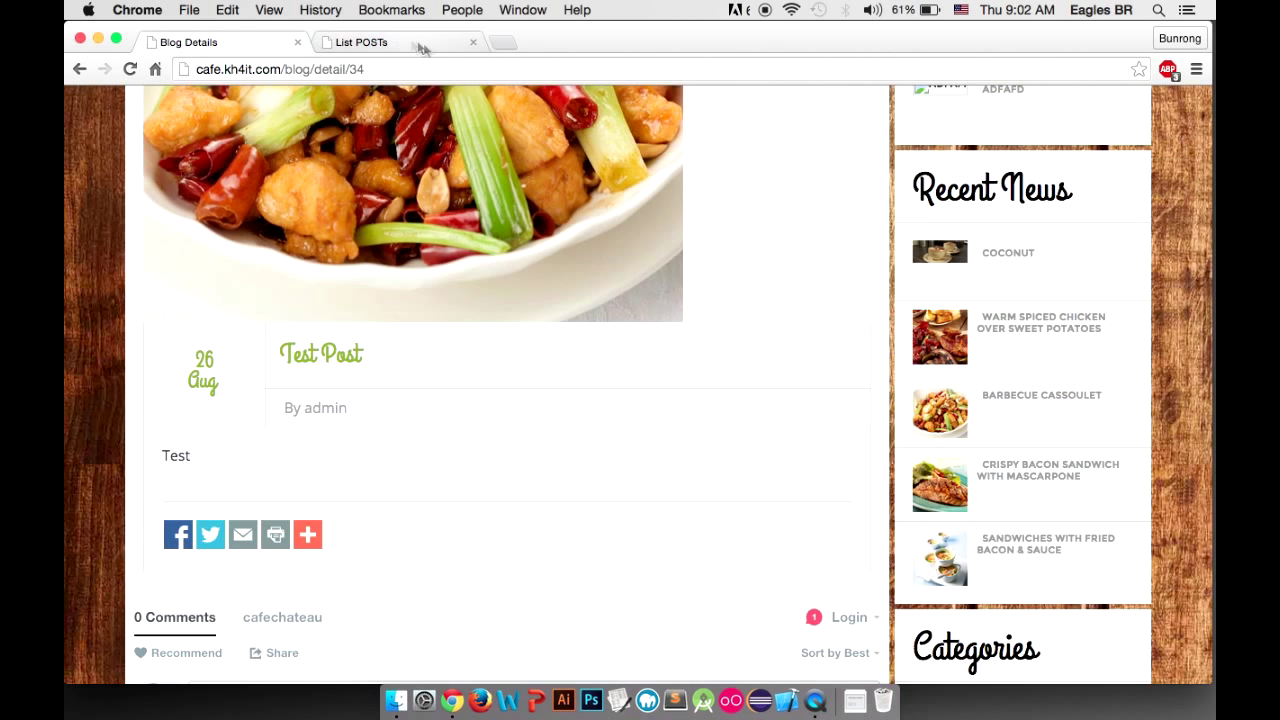
scroll(422, 188, up, 10)
mouse_move(563, 177)
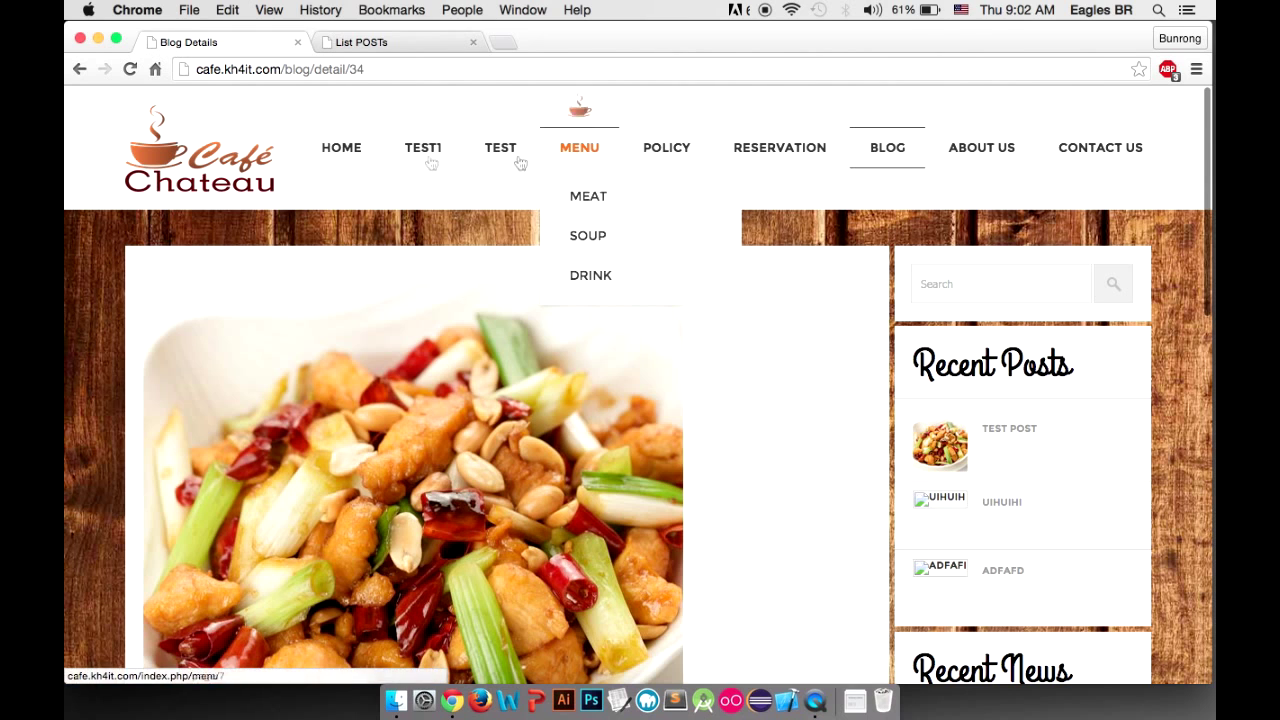
Open the list of menus in the admin area and compare it with the Test1 and Test items on the café site.
click(391, 43)
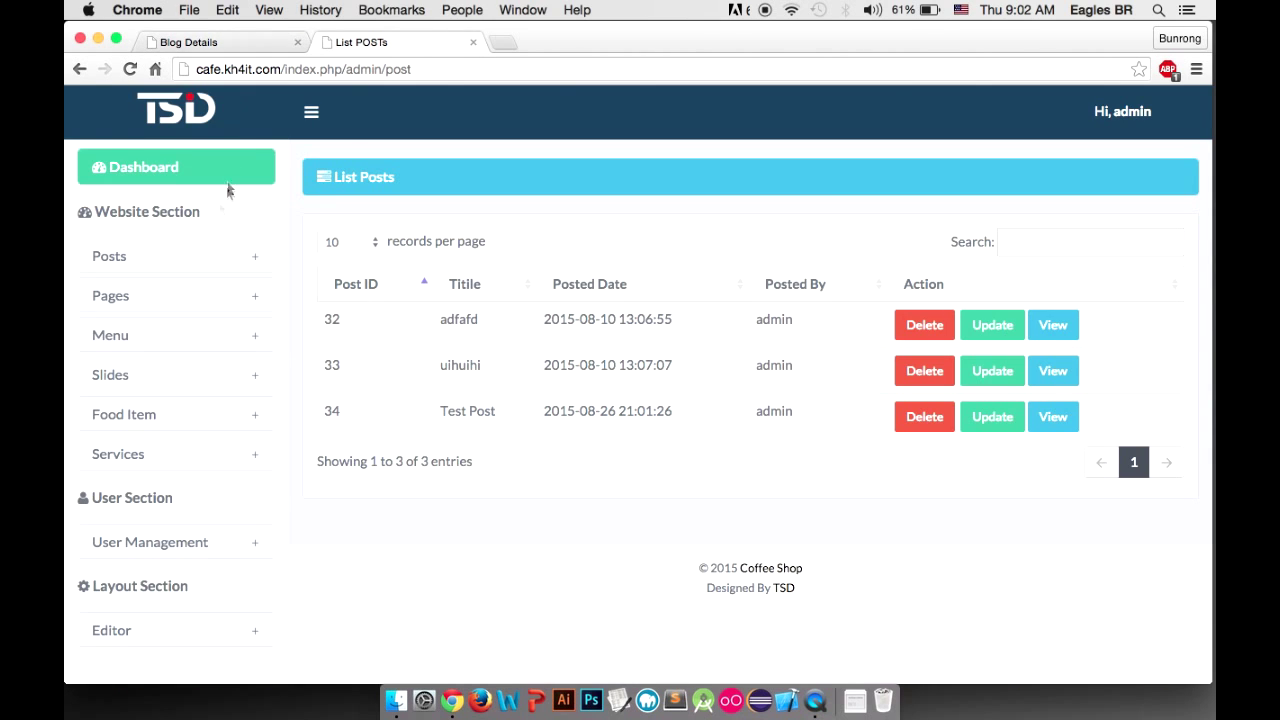
click(171, 341)
click(138, 378)
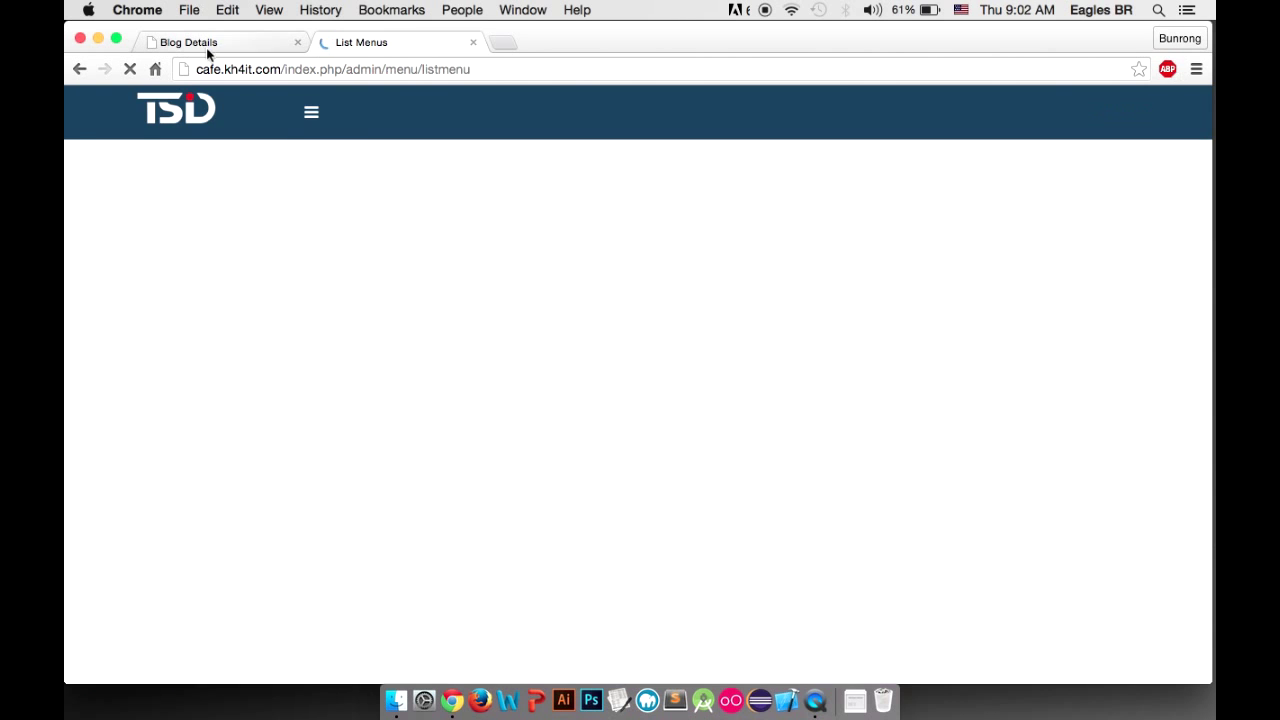
click(205, 44)
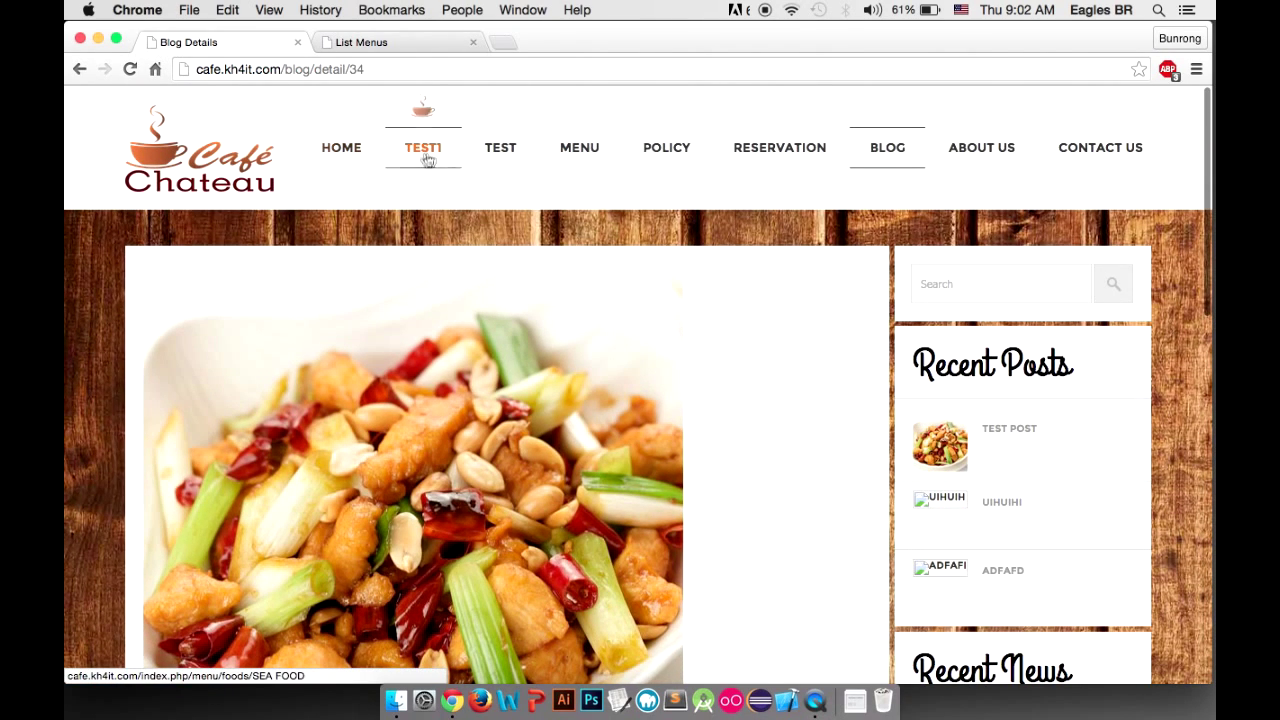
click(369, 44)
click(260, 41)
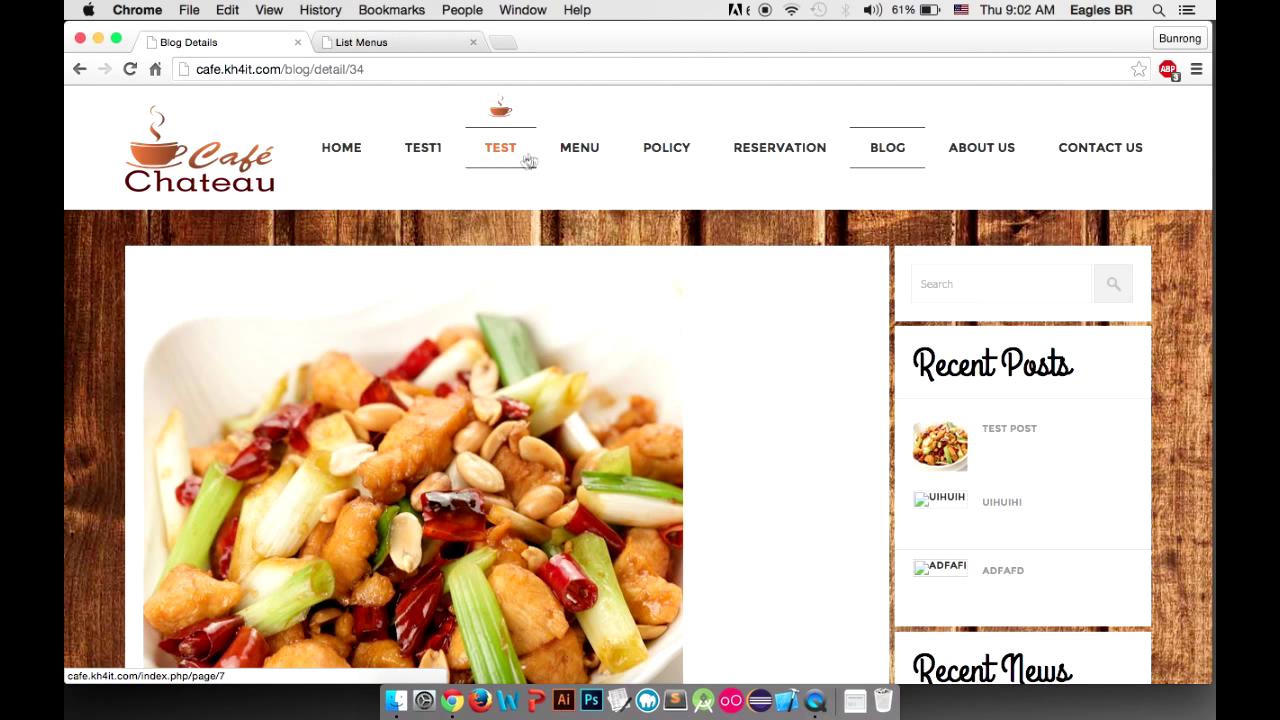
click(403, 42)
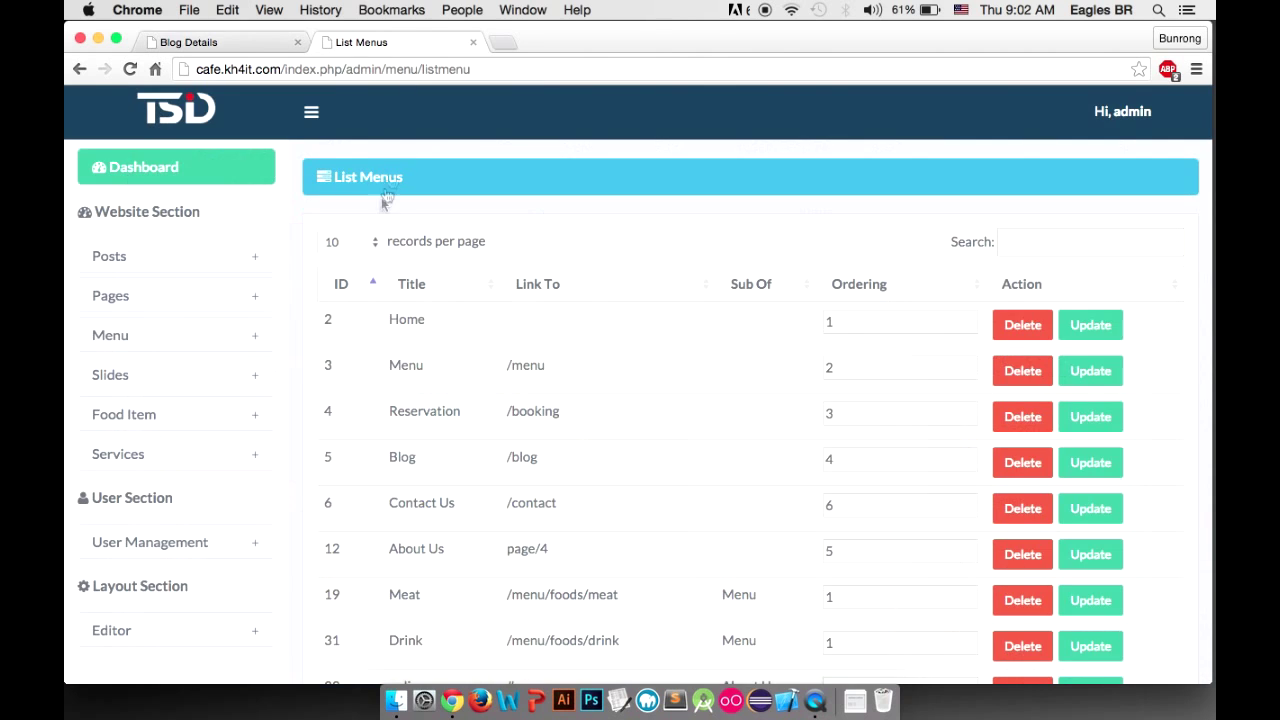
Delete the Test menu item linked to page/7 from the second page of the menu list.
click(232, 342)
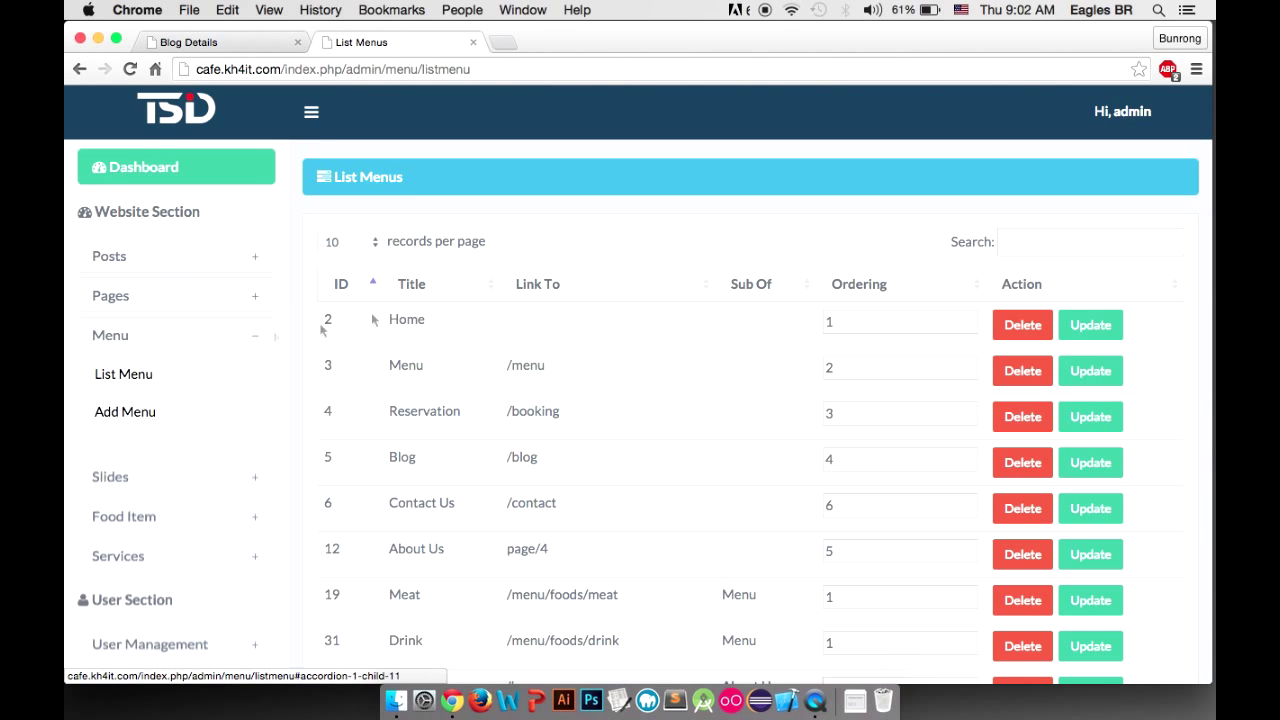
scroll(621, 247, down, 3)
scroll(621, 245, down, 3)
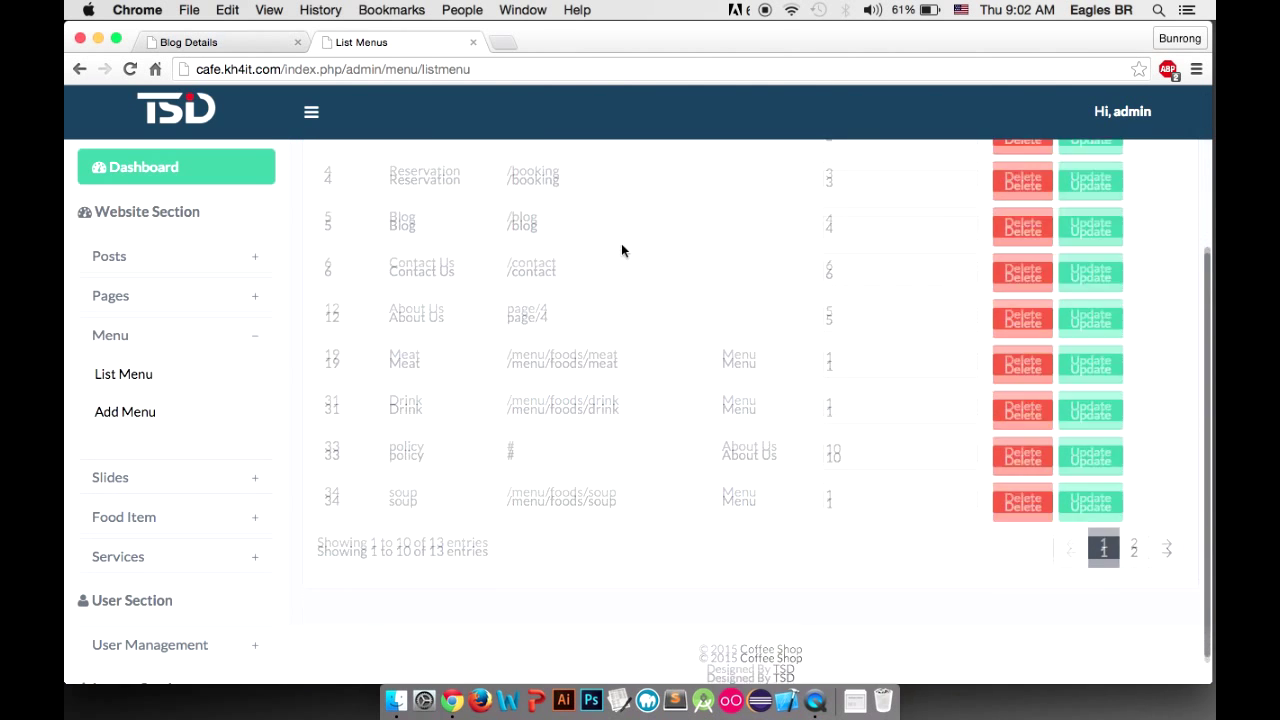
click(1134, 530)
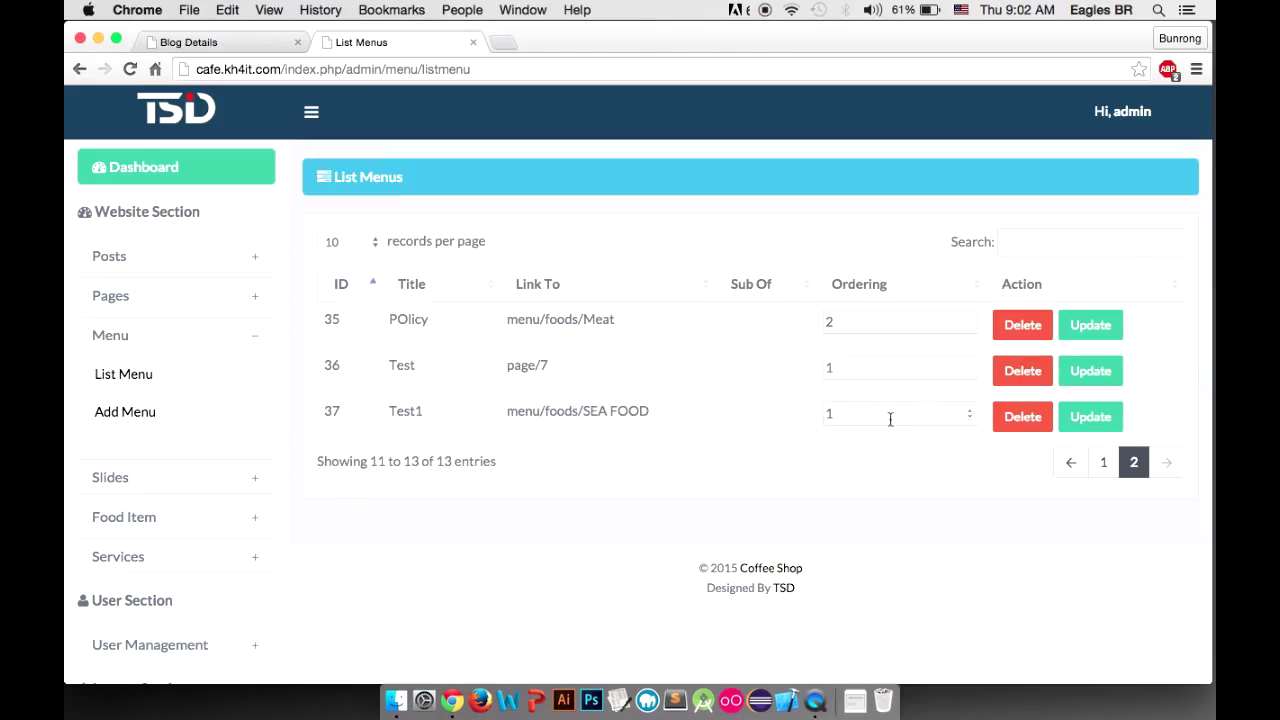
click(1020, 374)
key(Return)
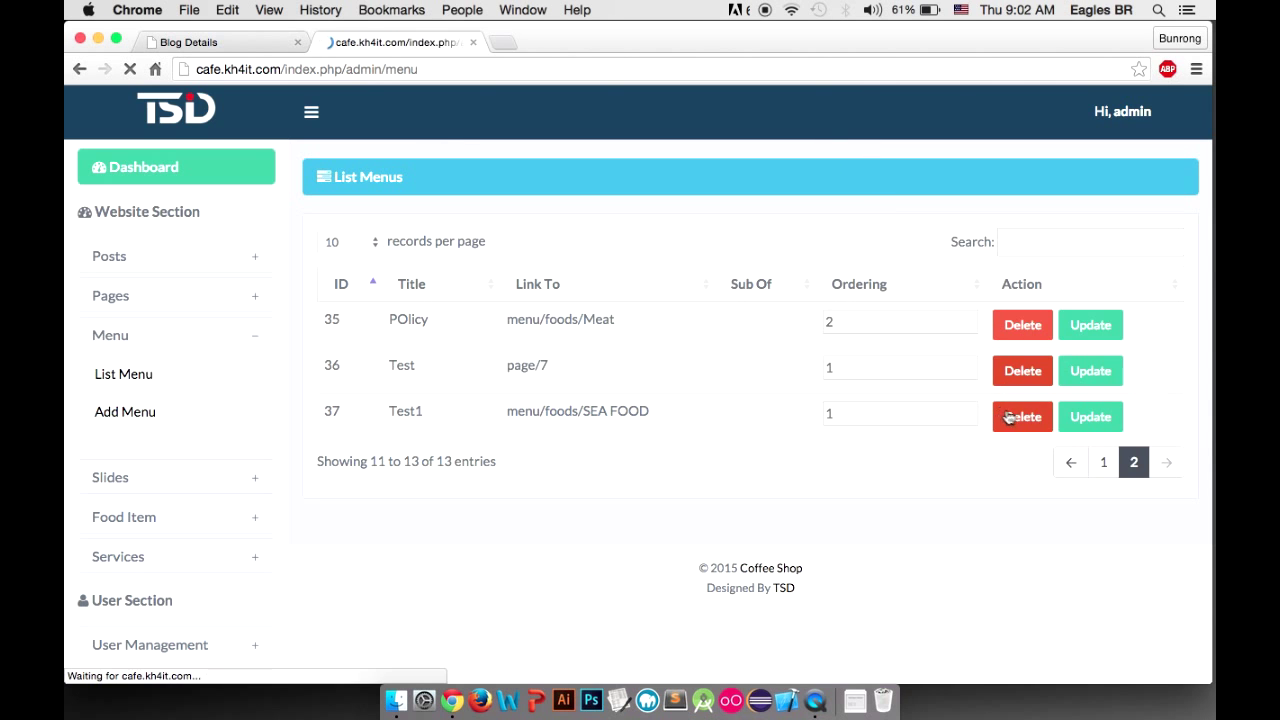
Delete the Test1 menu item linked to menu/foods/SEA FOOD from the second page of the menu list.
scroll(995, 538, down, 3)
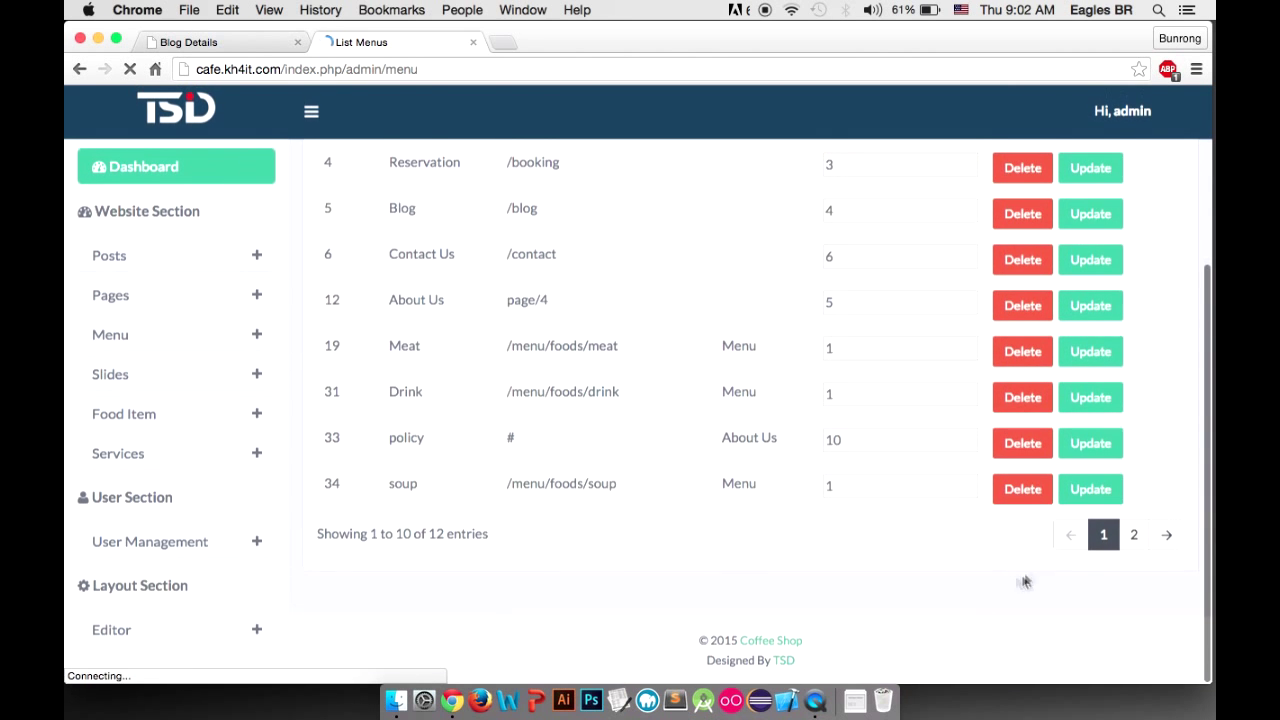
click(1132, 538)
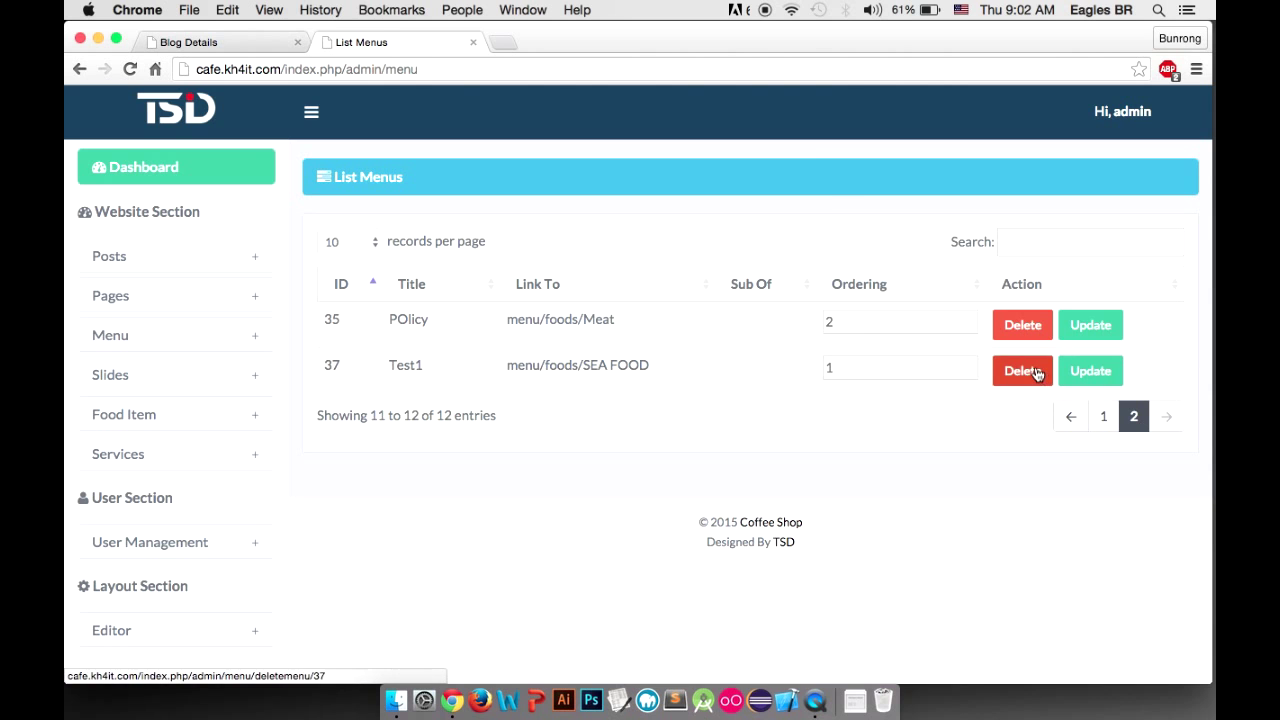
click(1036, 372)
key(Return)
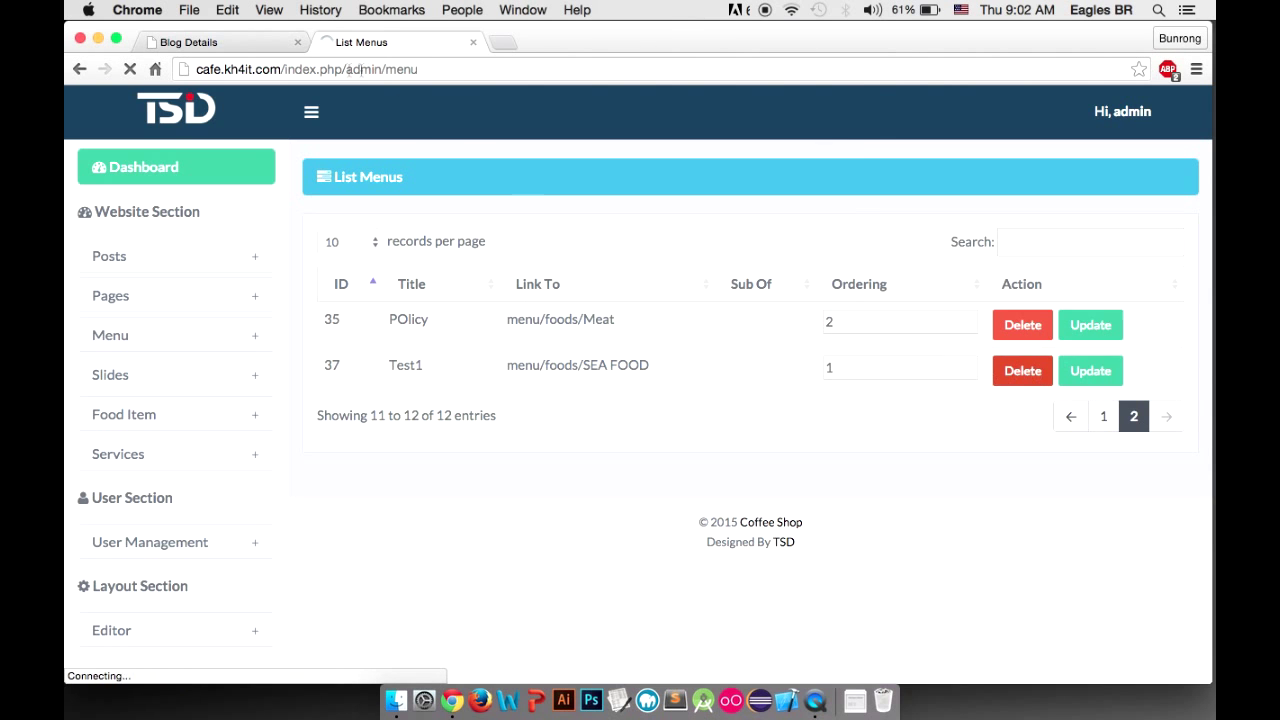
Load the café's home page at cafe.kh4it.com to check its navigation bar after the deletions.
click(245, 44)
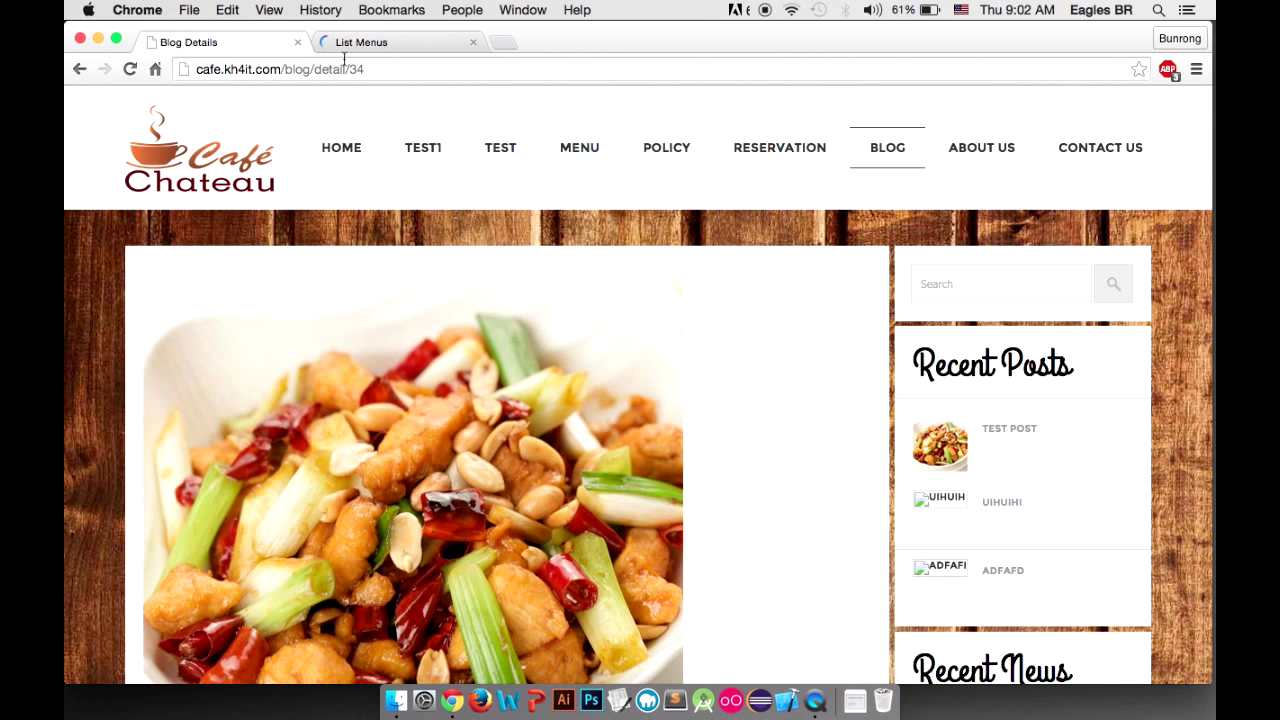
click(344, 61)
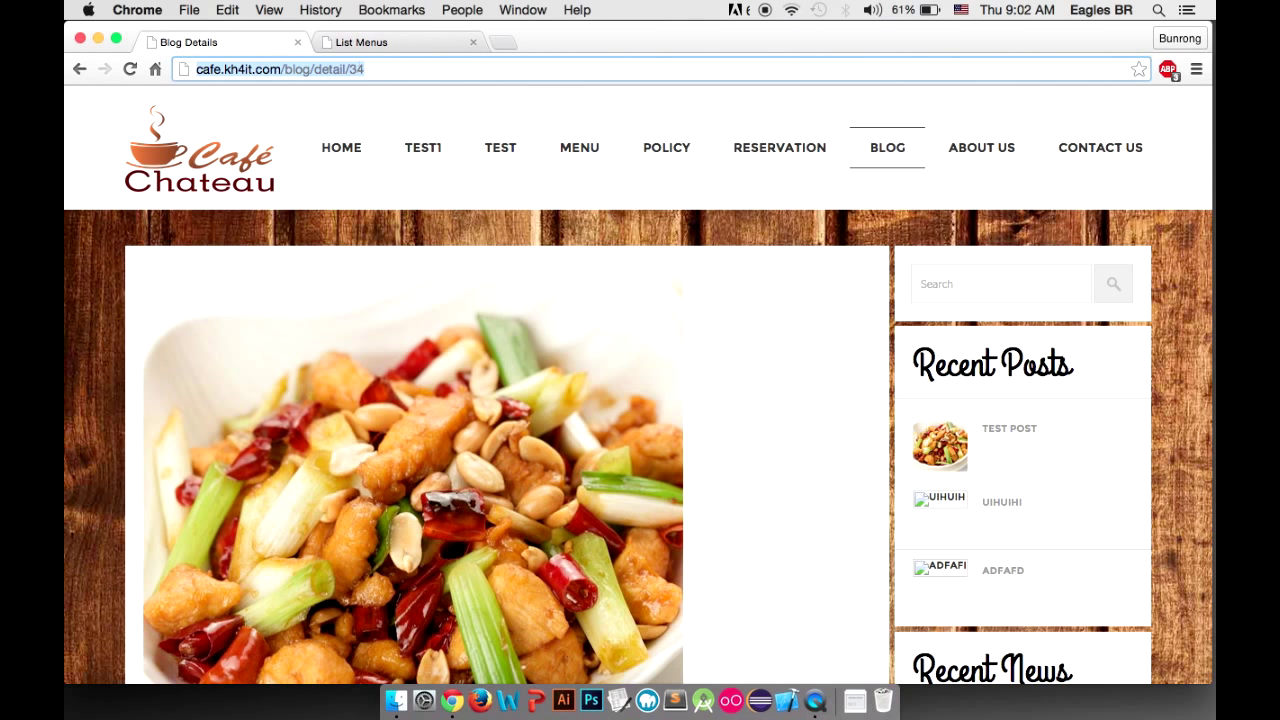
key(Right)
key(BackSpace)
key(BackSpace)
key(BackSpace)
key(BackSpace)
key(BackSpace)
key(BackSpace)
key(BackSpace)
key(BackSpace)
key(BackSpace)
key(BackSpace)
key(BackSpace)
key(BackSpace)
key(BackSpace)
key(BackSpace)
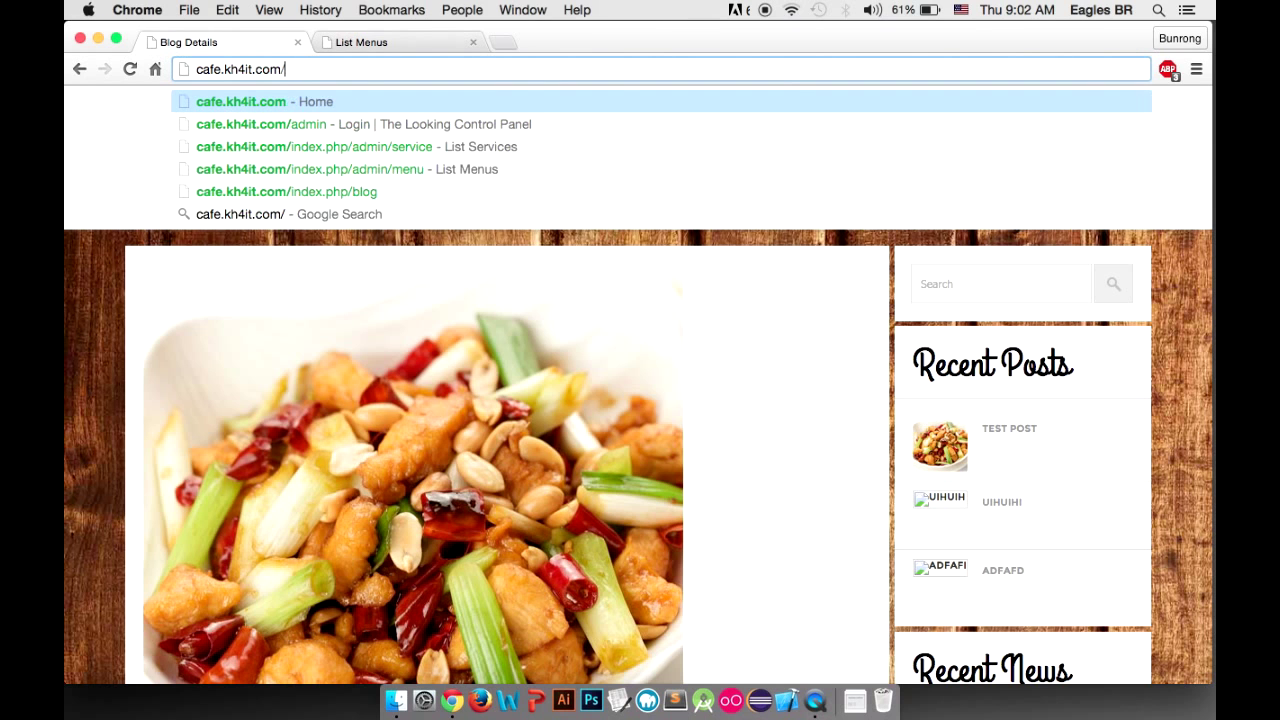
key(Return)
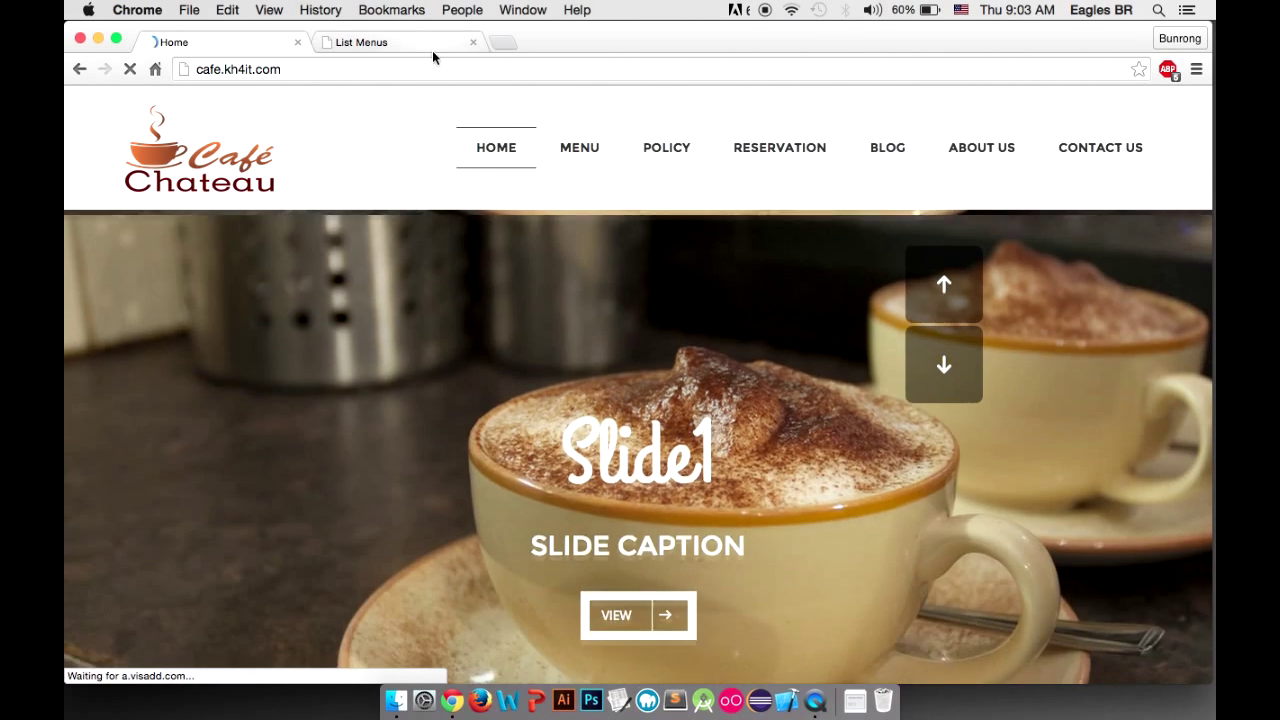
Start a new menu entry in the admin area and title it Test.
click(432, 50)
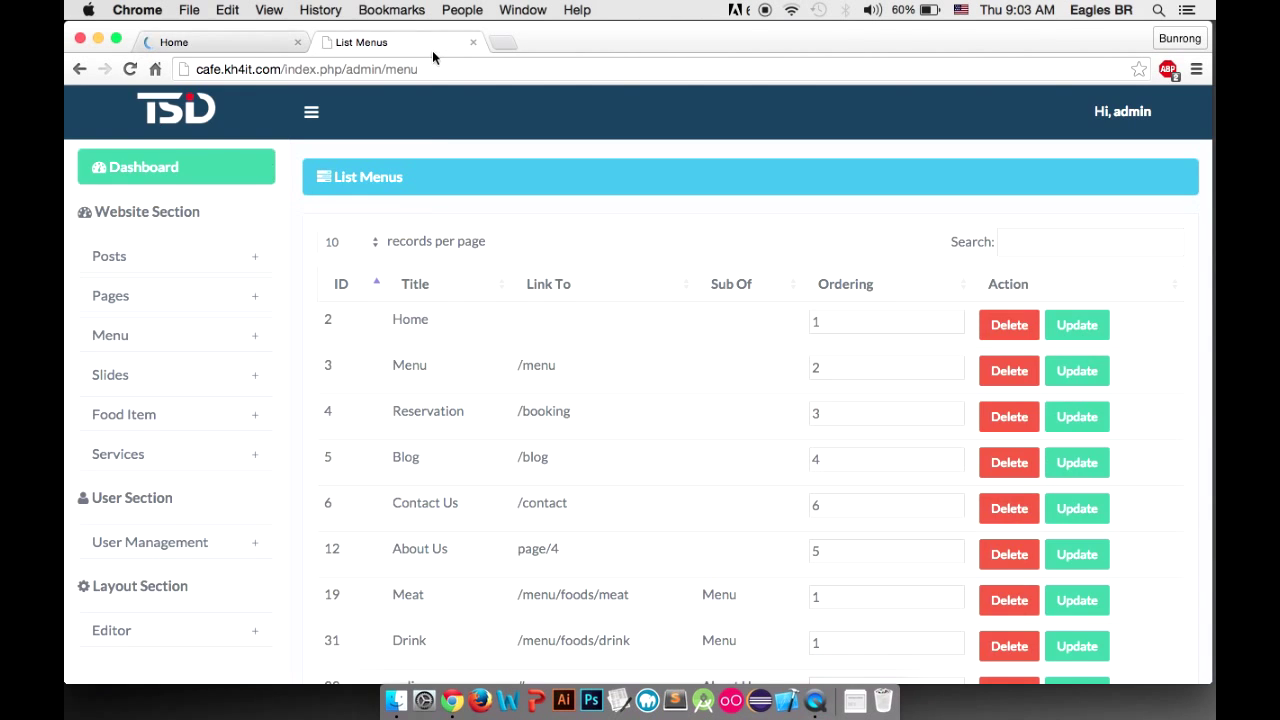
click(169, 342)
click(118, 418)
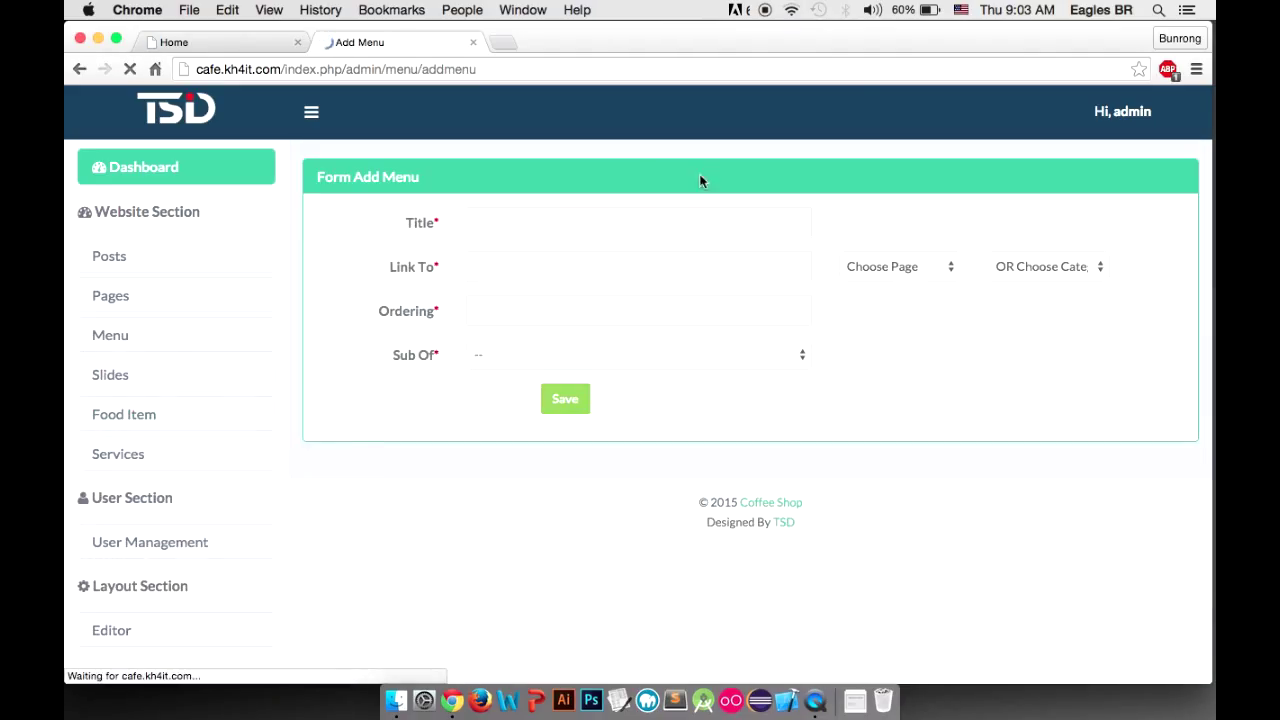
click(561, 219)
text(Test)
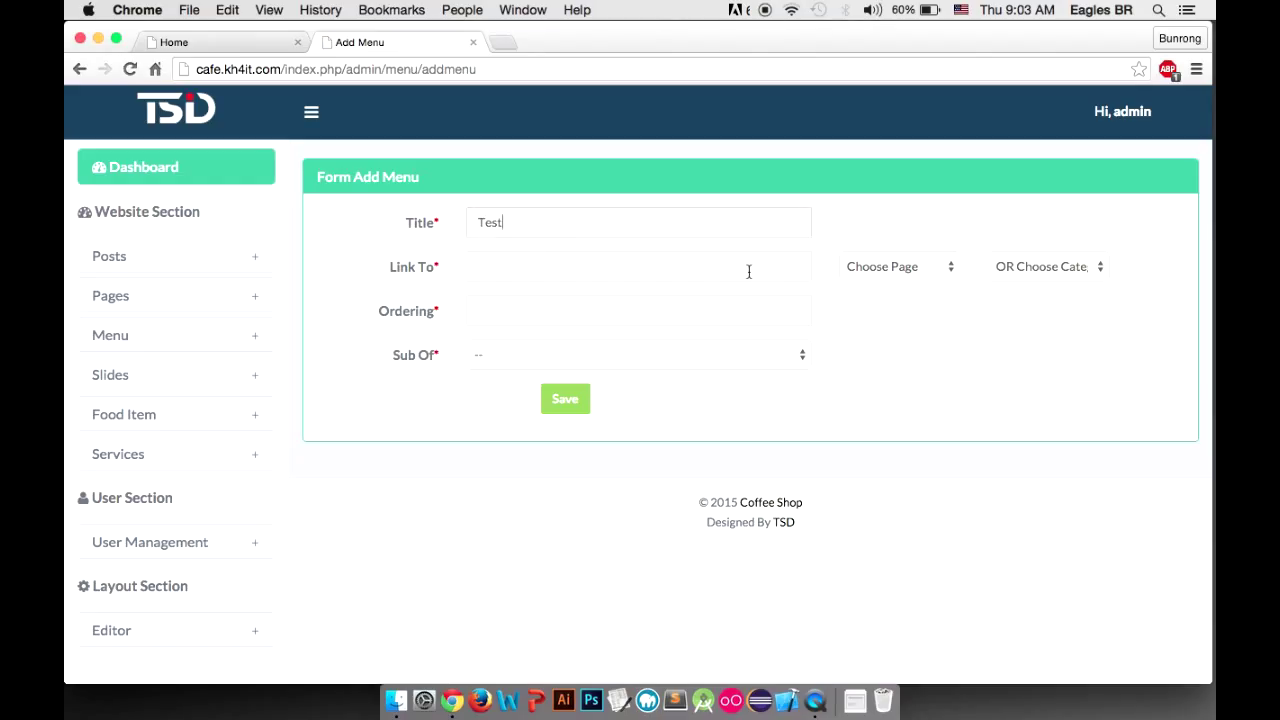
Follow the Policy item on the café site to see which page it links to.
click(200, 42)
mouse_move(588, 150)
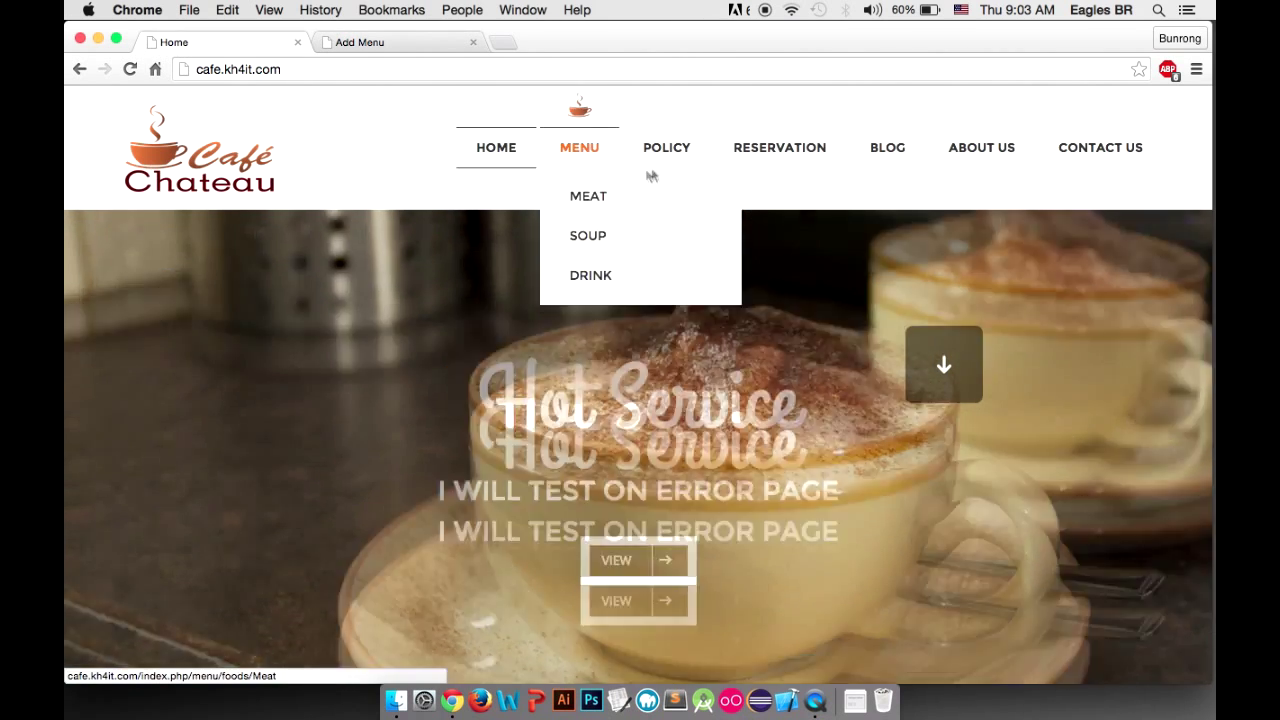
click(688, 155)
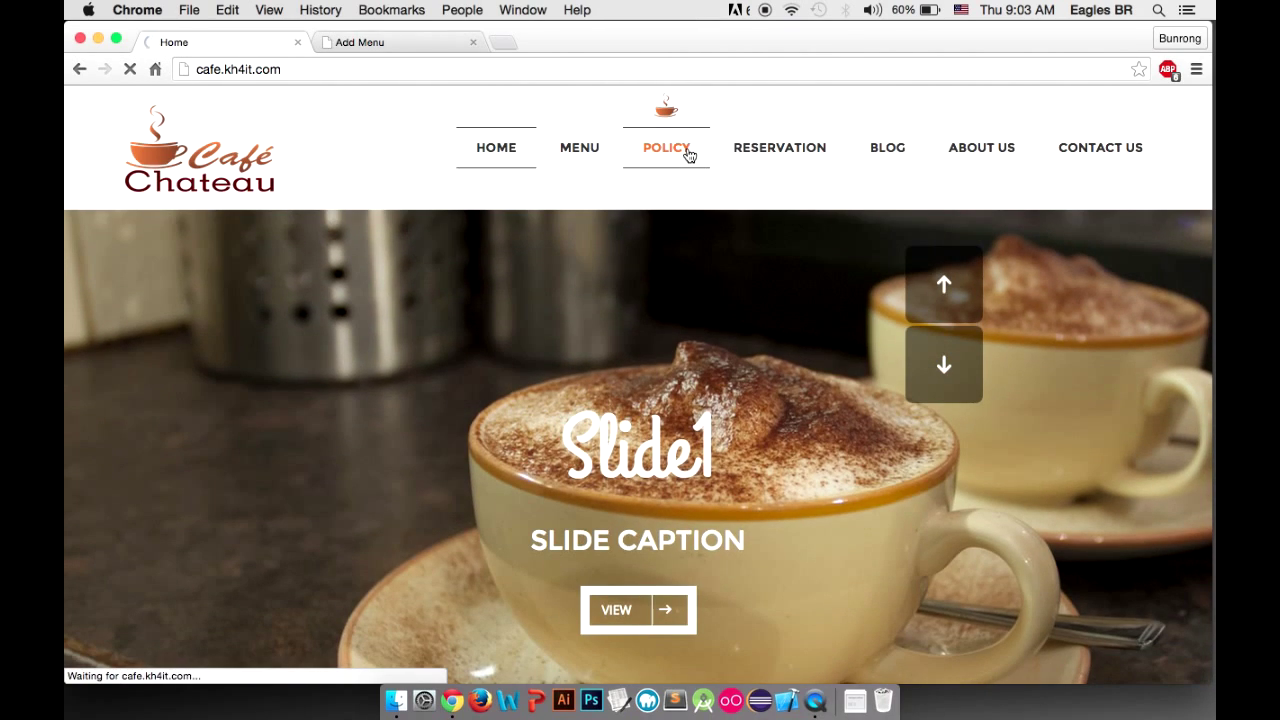
mouse_move(643, 220)
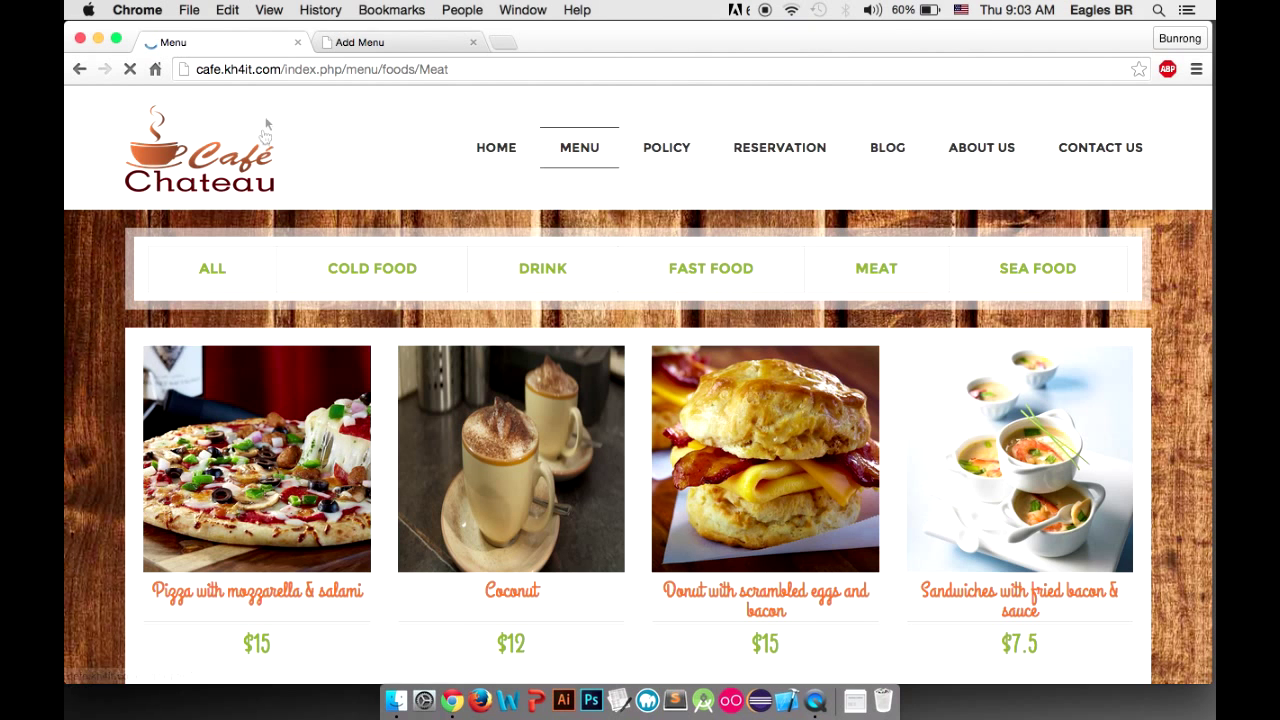
click(358, 45)
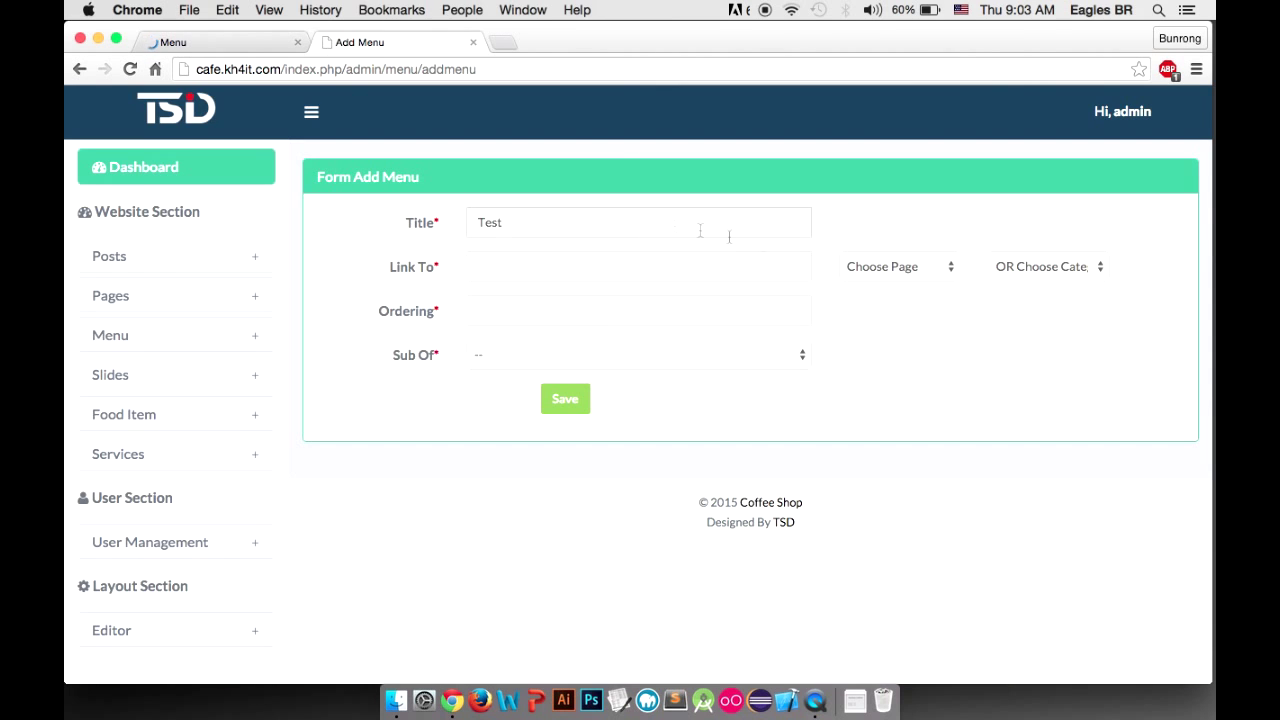
Look through the pages offered as the new entry's link target and view the café site's About Us page.
click(909, 260)
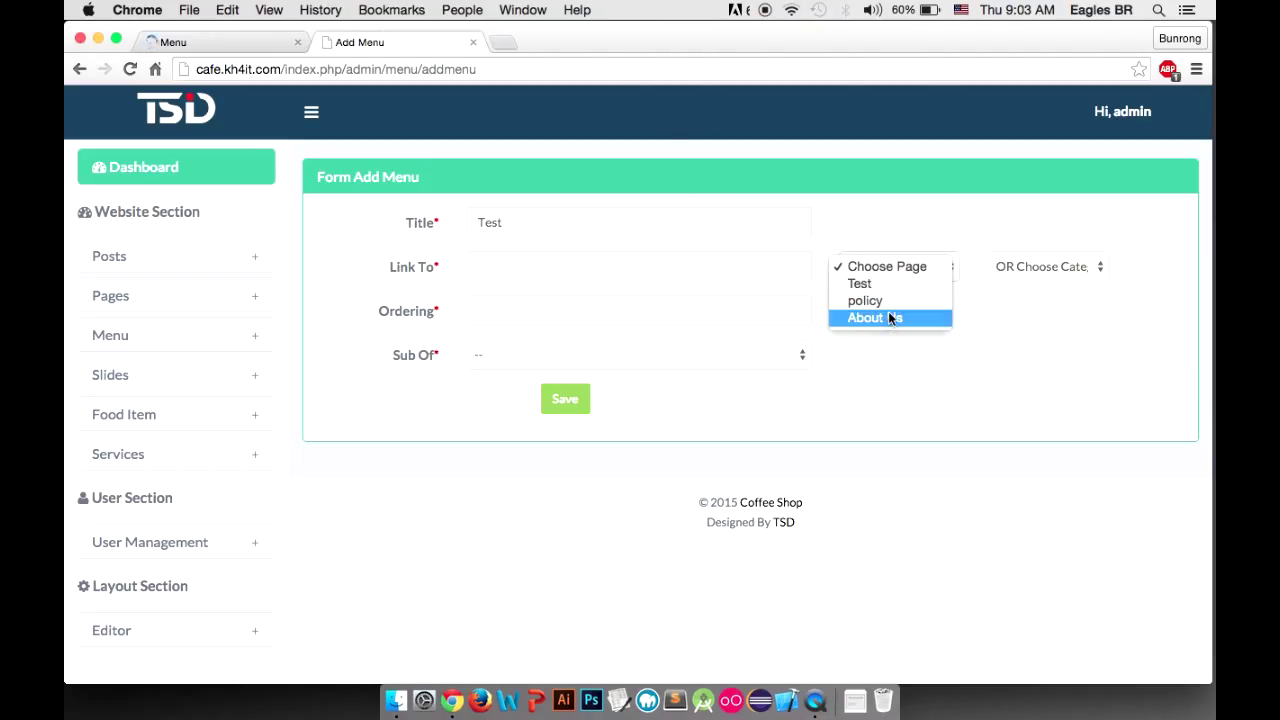
click(287, 139)
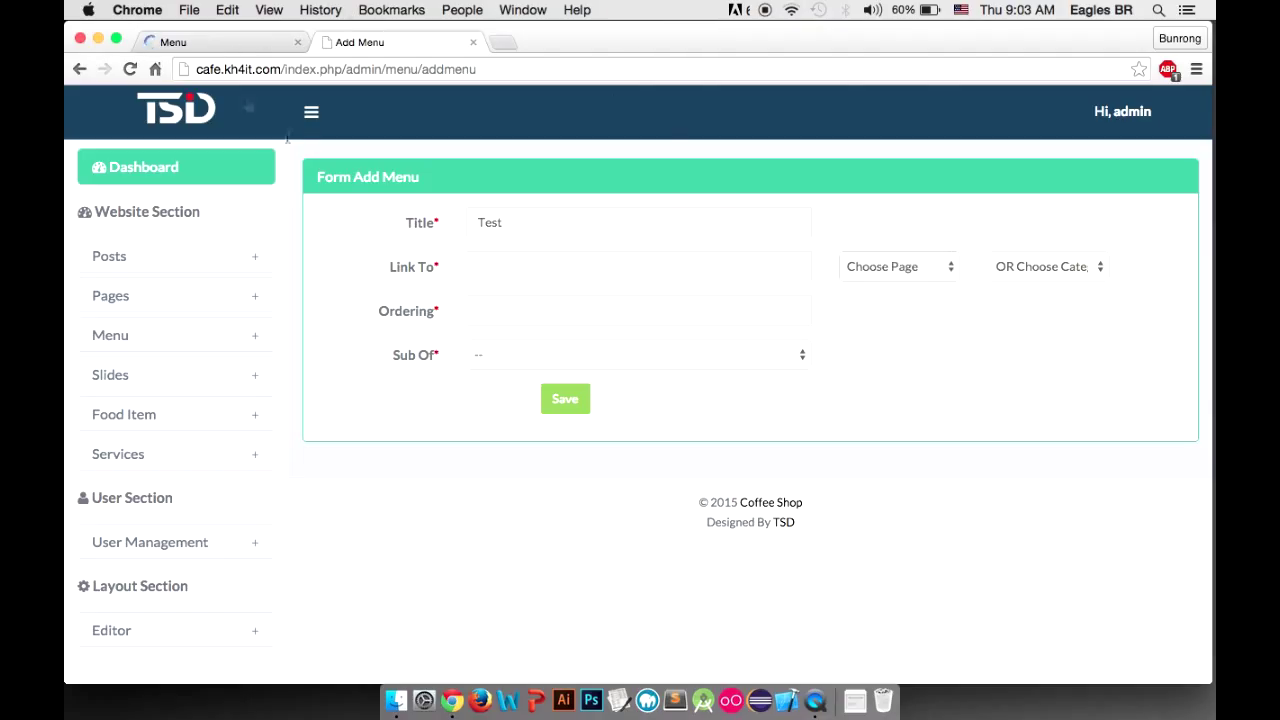
click(243, 40)
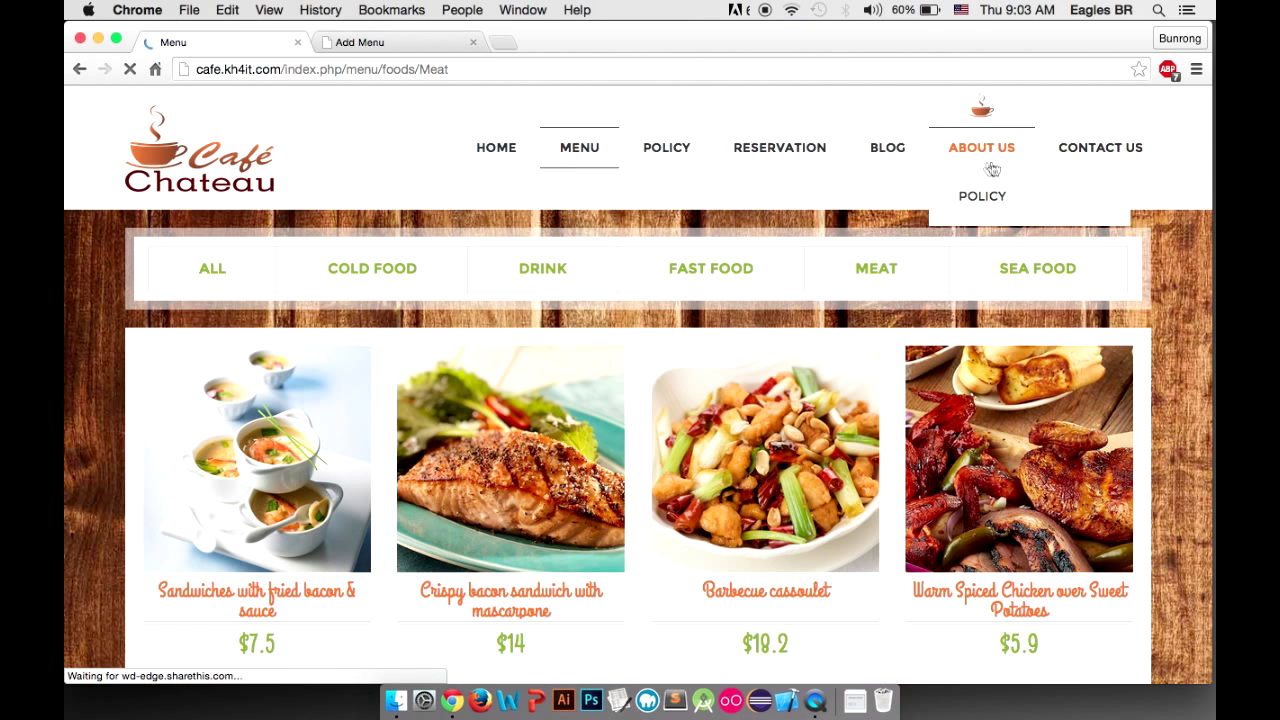
click(991, 166)
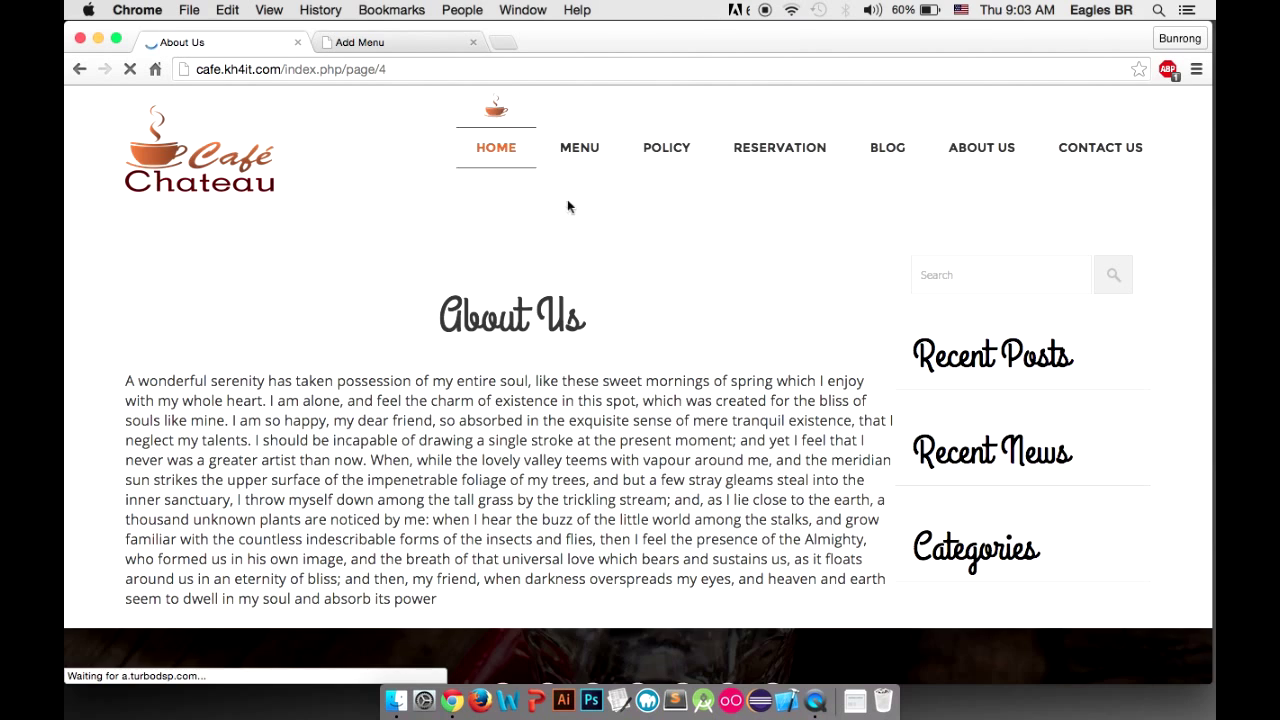
Link the Test menu entry to the About Us page and set its ordering to 0, leaving it without a parent menu.
click(335, 38)
click(927, 266)
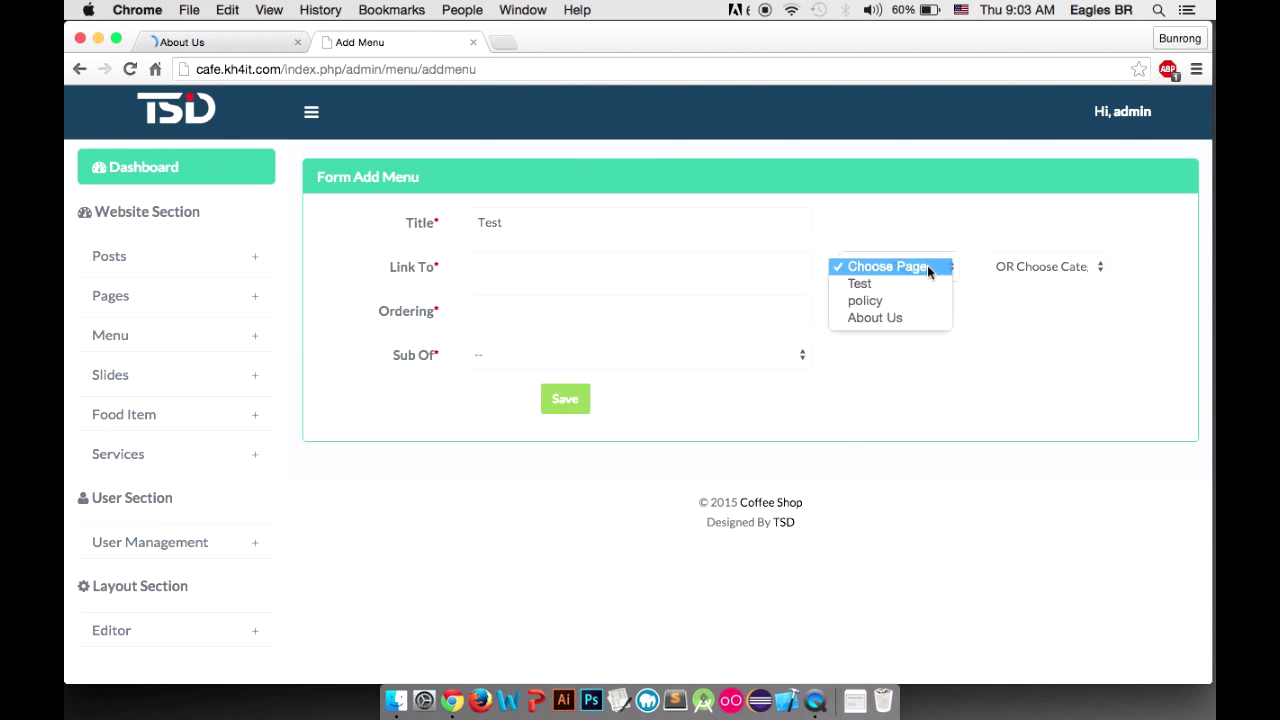
click(864, 318)
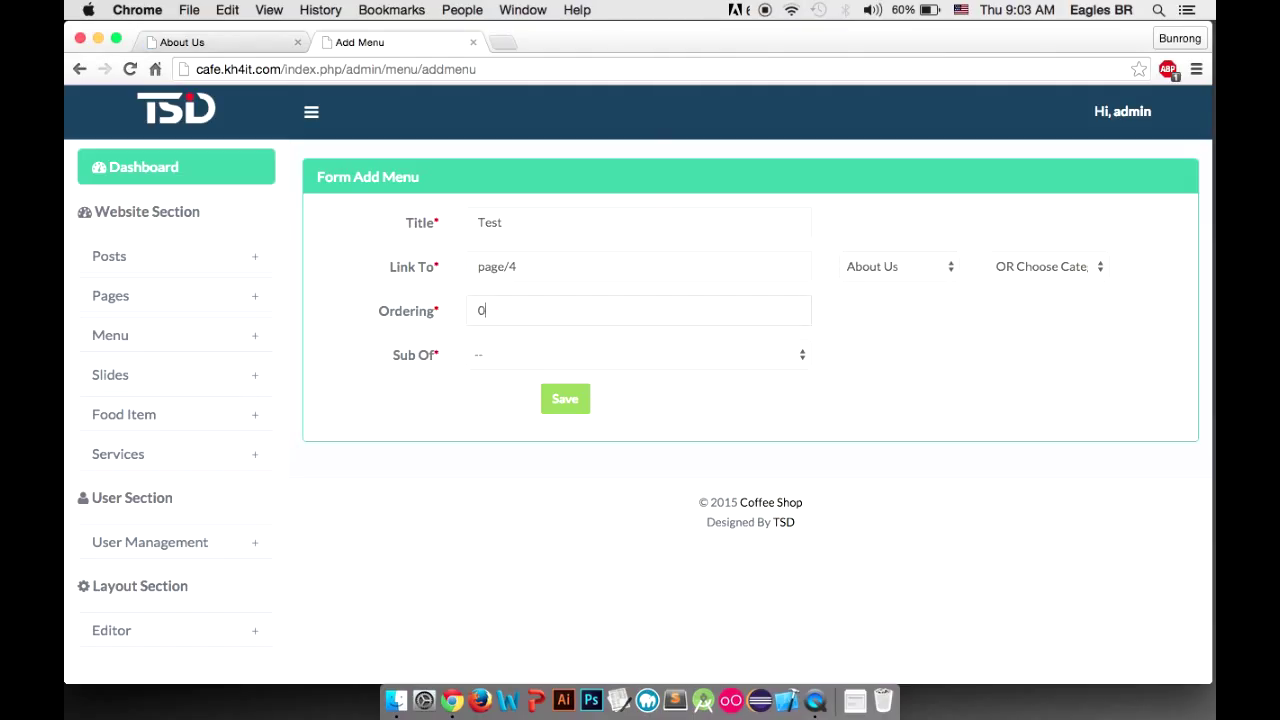
click(497, 355)
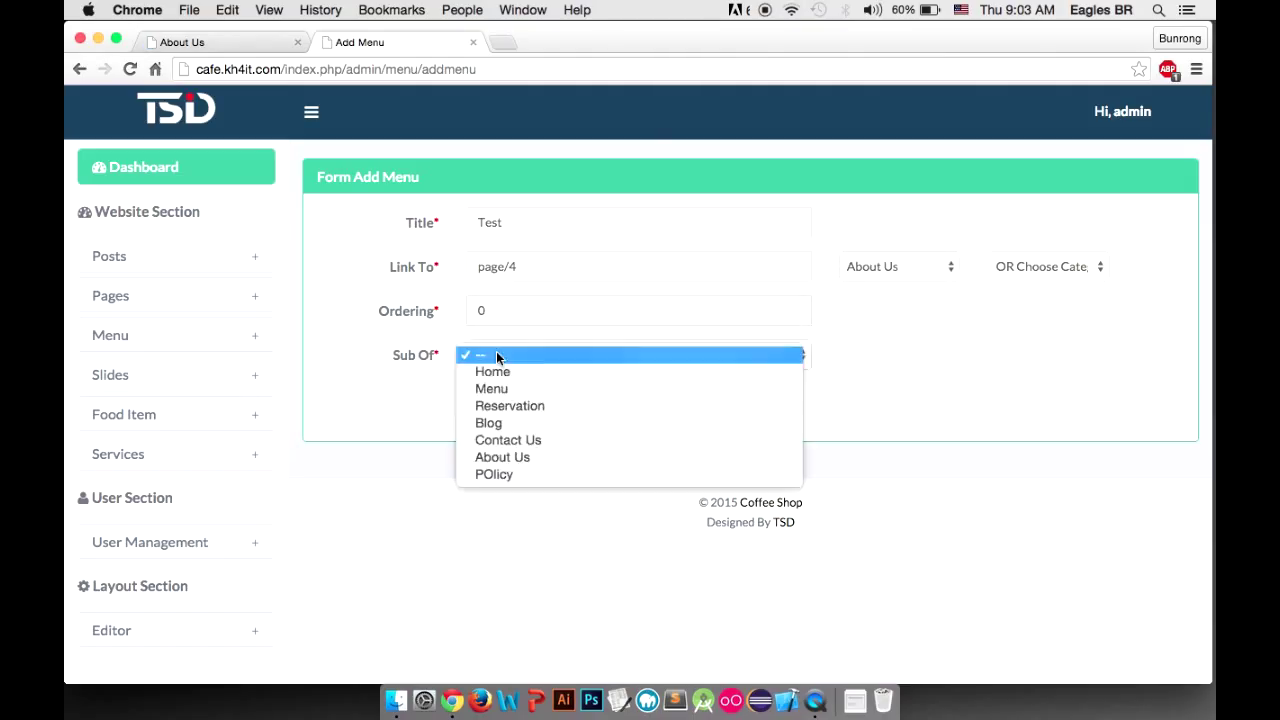
click(415, 358)
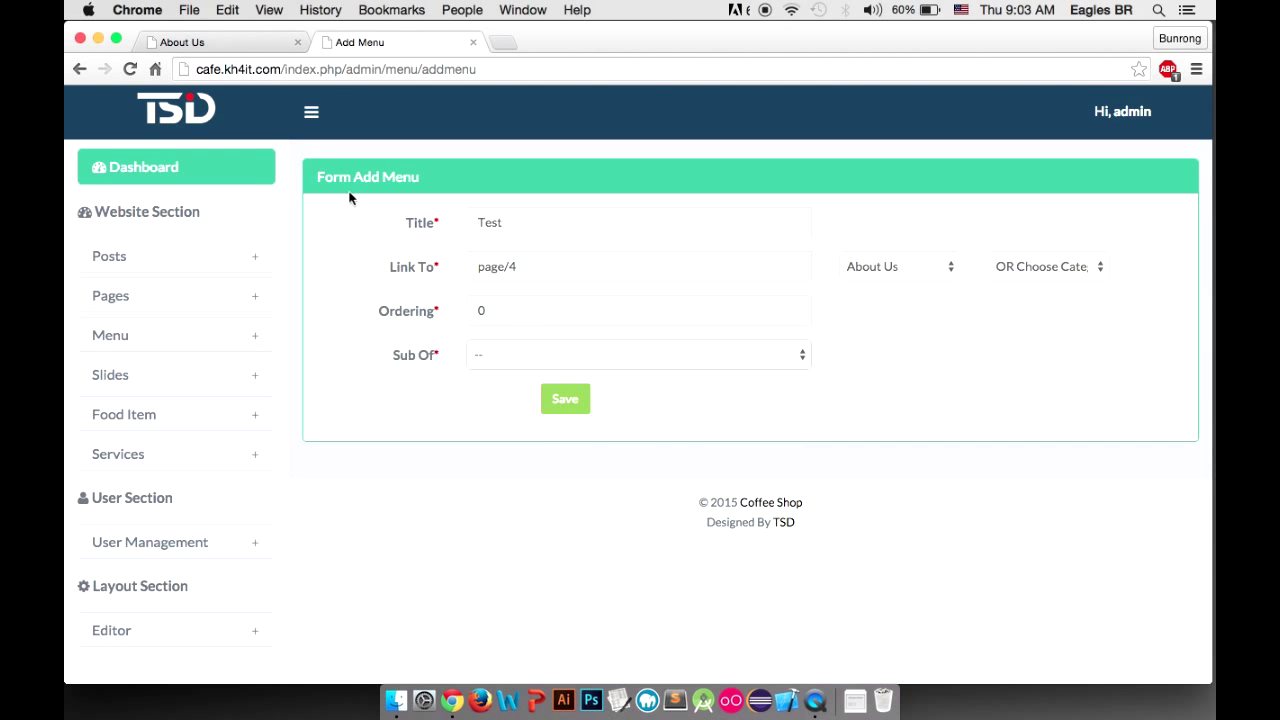
Compare the café site's navigation bar with the available parent menus, and save the Test menu entry without a parent.
click(223, 48)
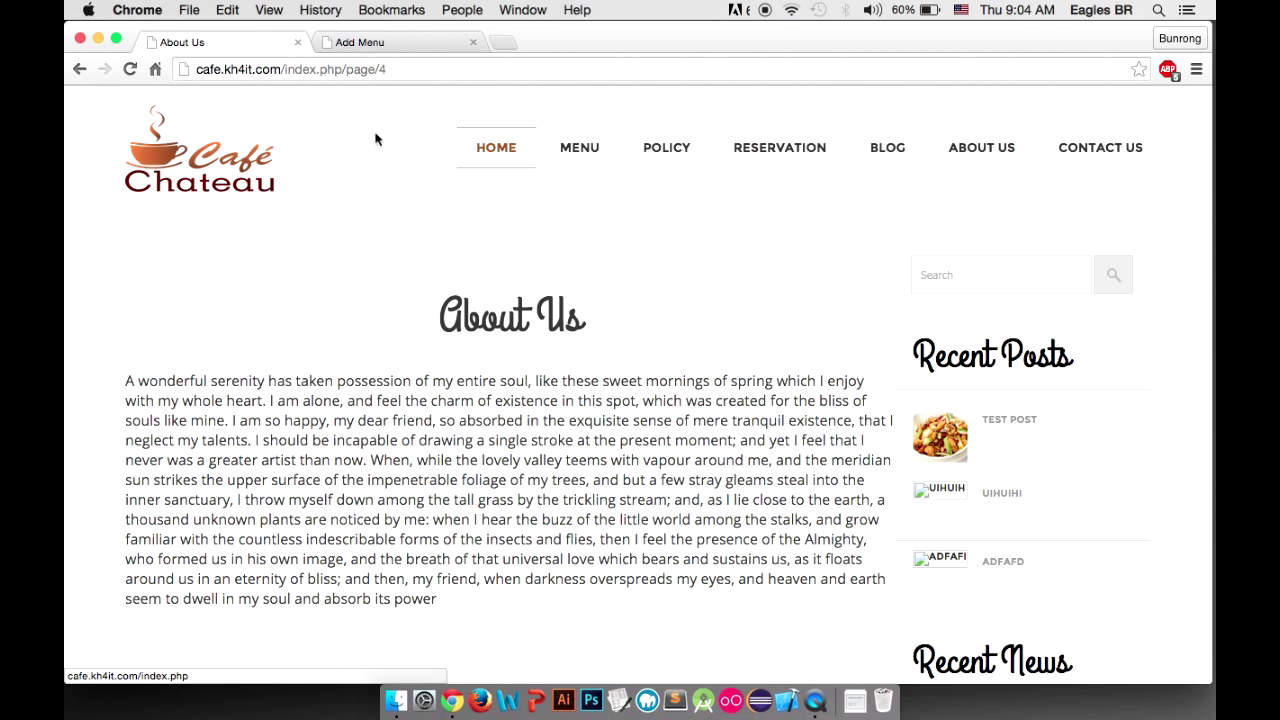
mouse_move(577, 158)
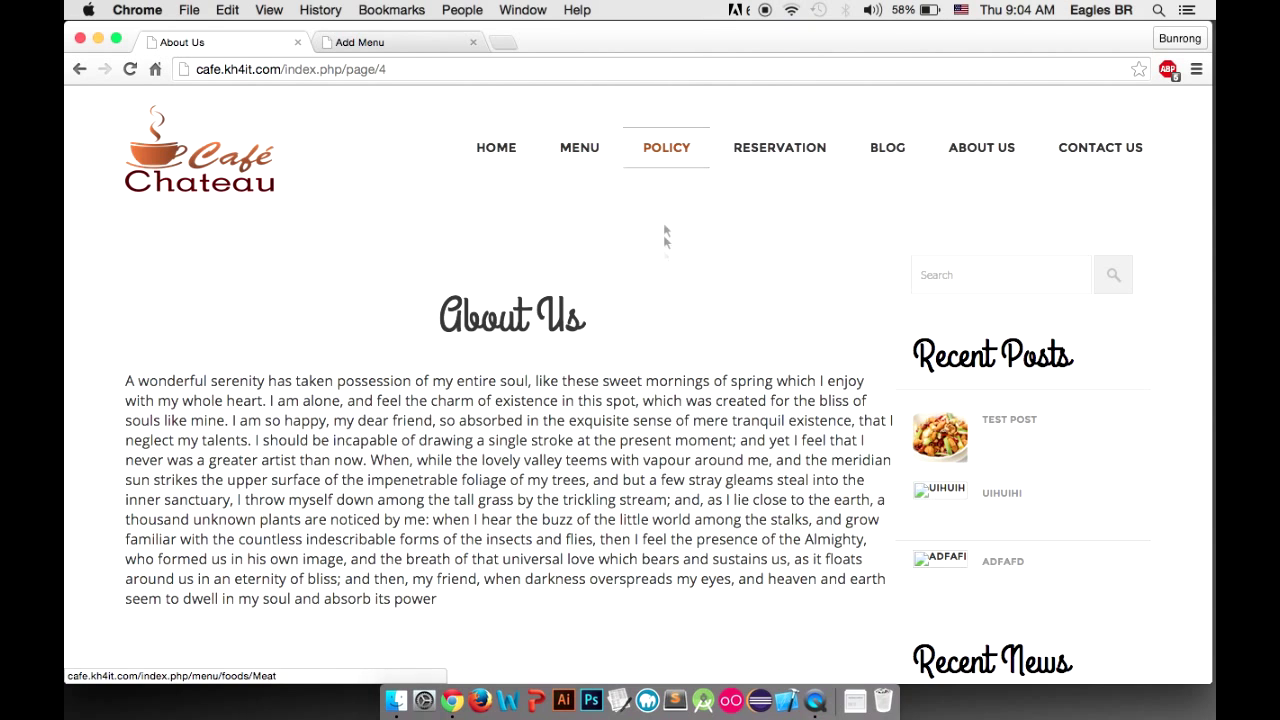
click(415, 43)
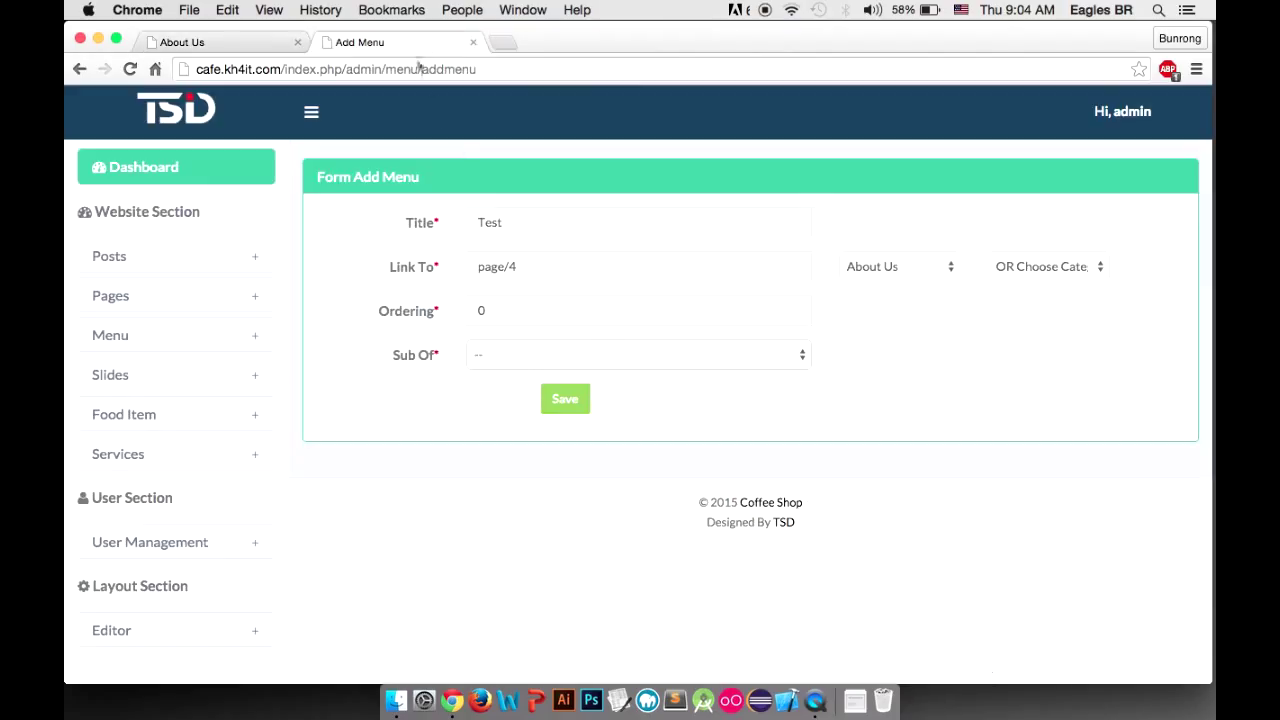
click(597, 356)
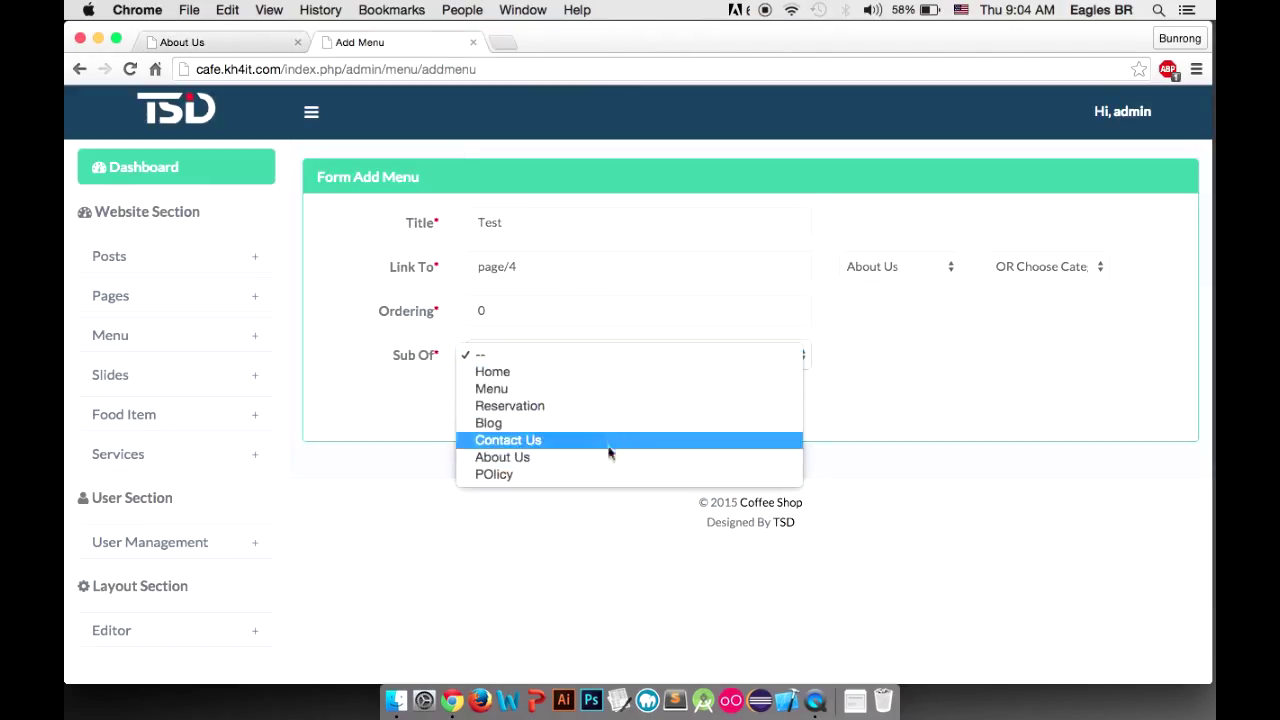
click(855, 401)
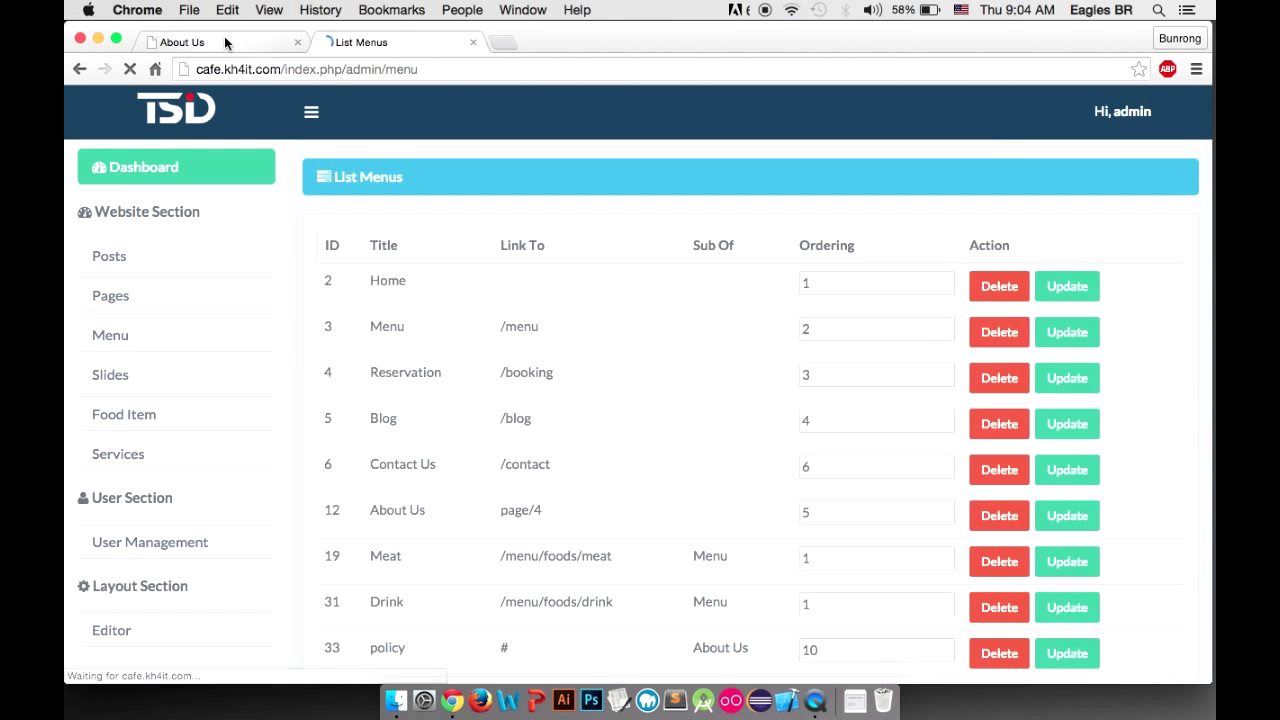
Reload the café site's About Us page to check the navigation bar for the Test item.
click(224, 40)
click(313, 68)
key(Return)
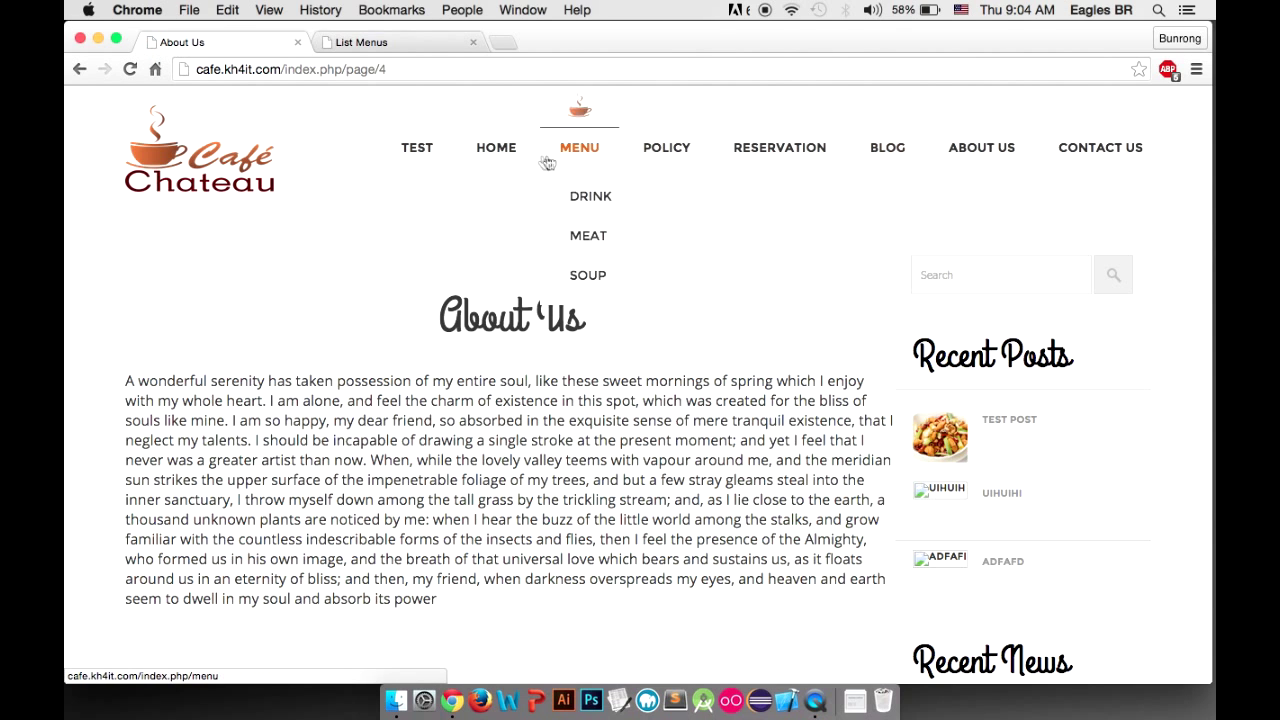
Start another menu entry in the admin area and title it Sub Test.
click(413, 44)
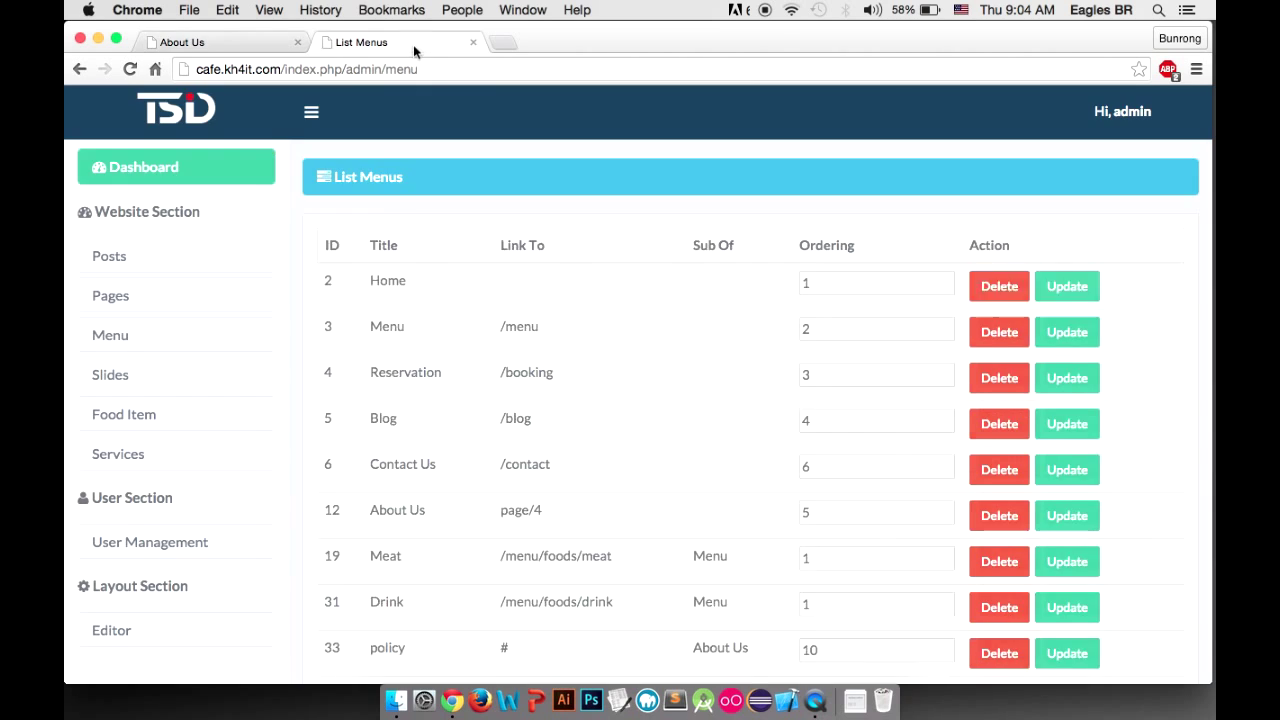
scroll(486, 309, down, 5)
scroll(494, 277, up, 5)
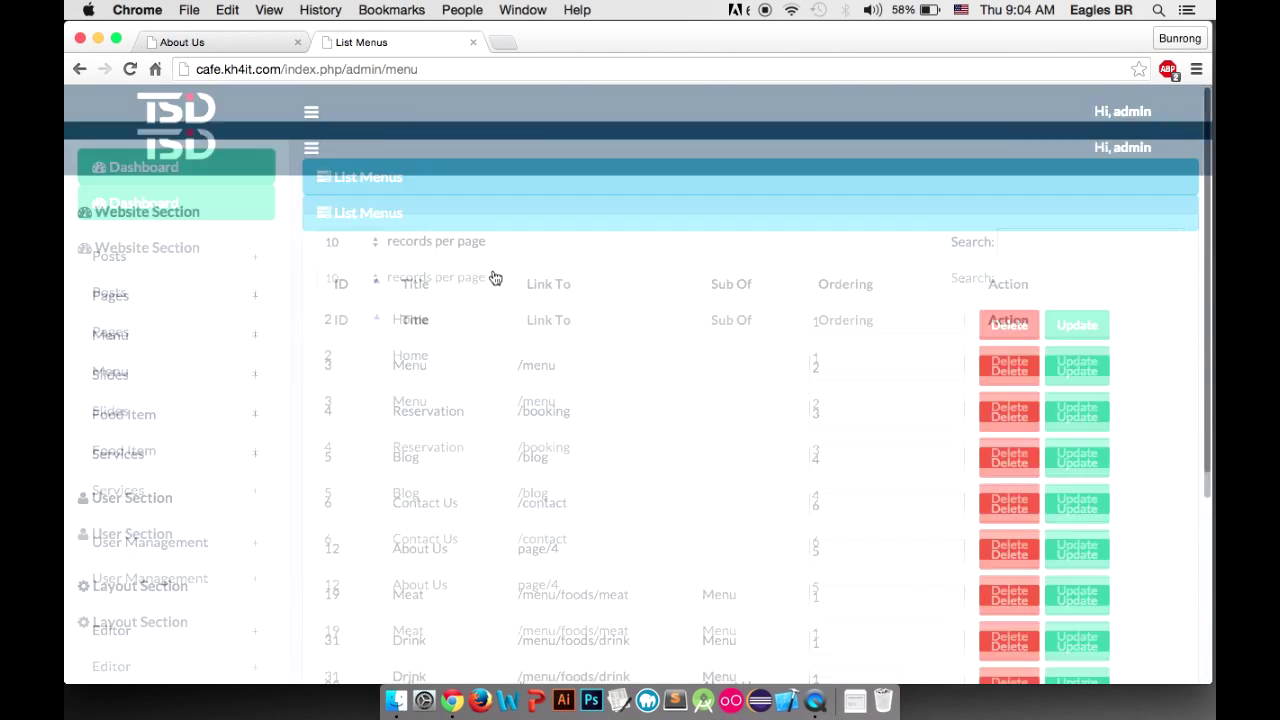
click(155, 340)
click(130, 418)
click(238, 38)
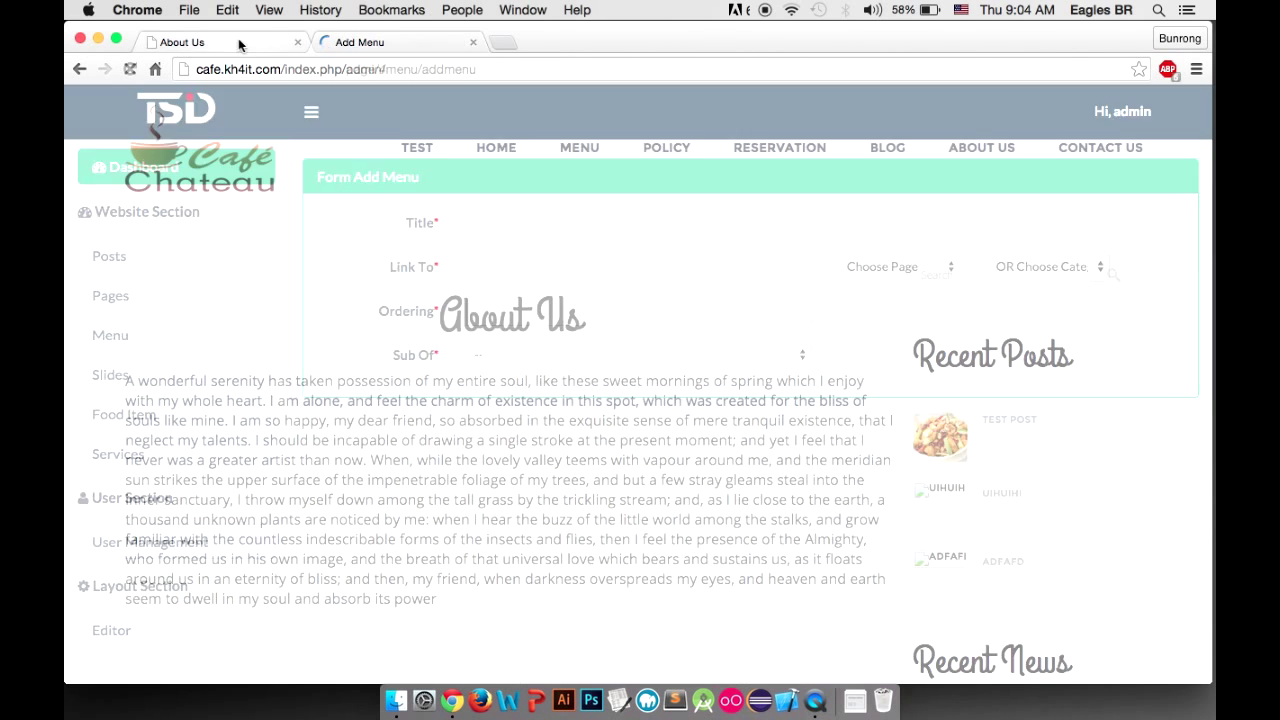
click(411, 44)
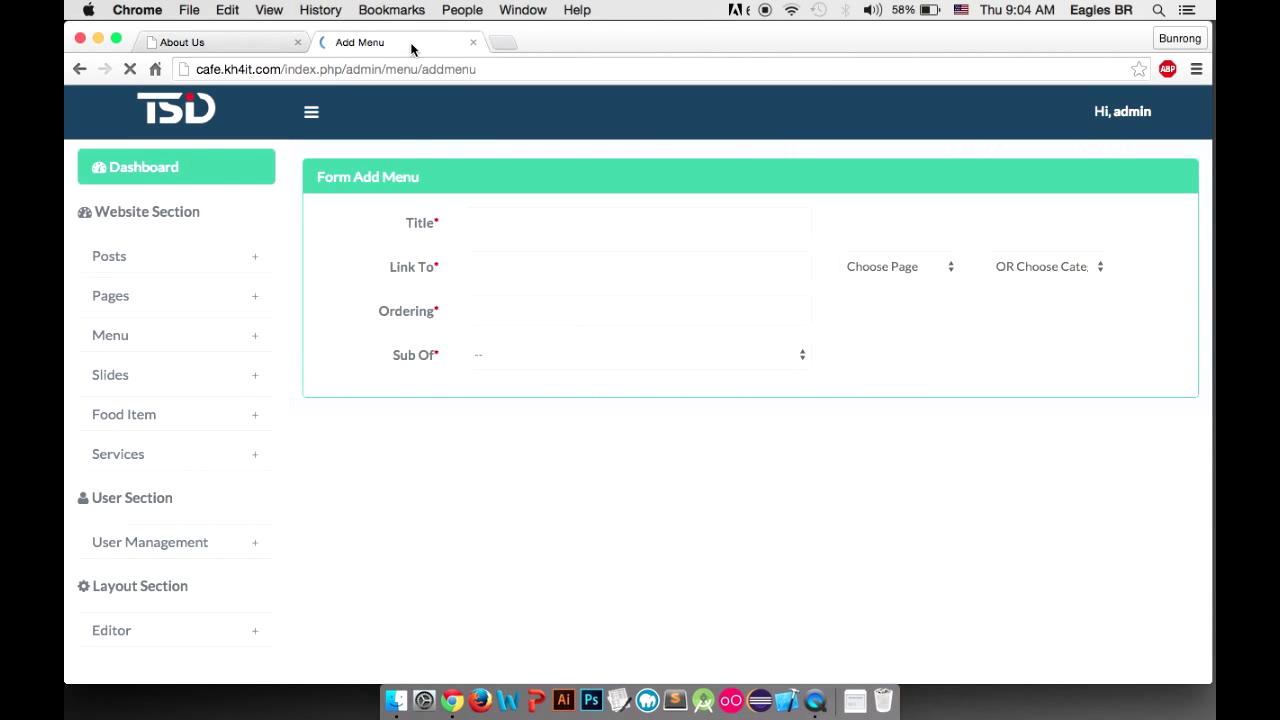
click(631, 228)
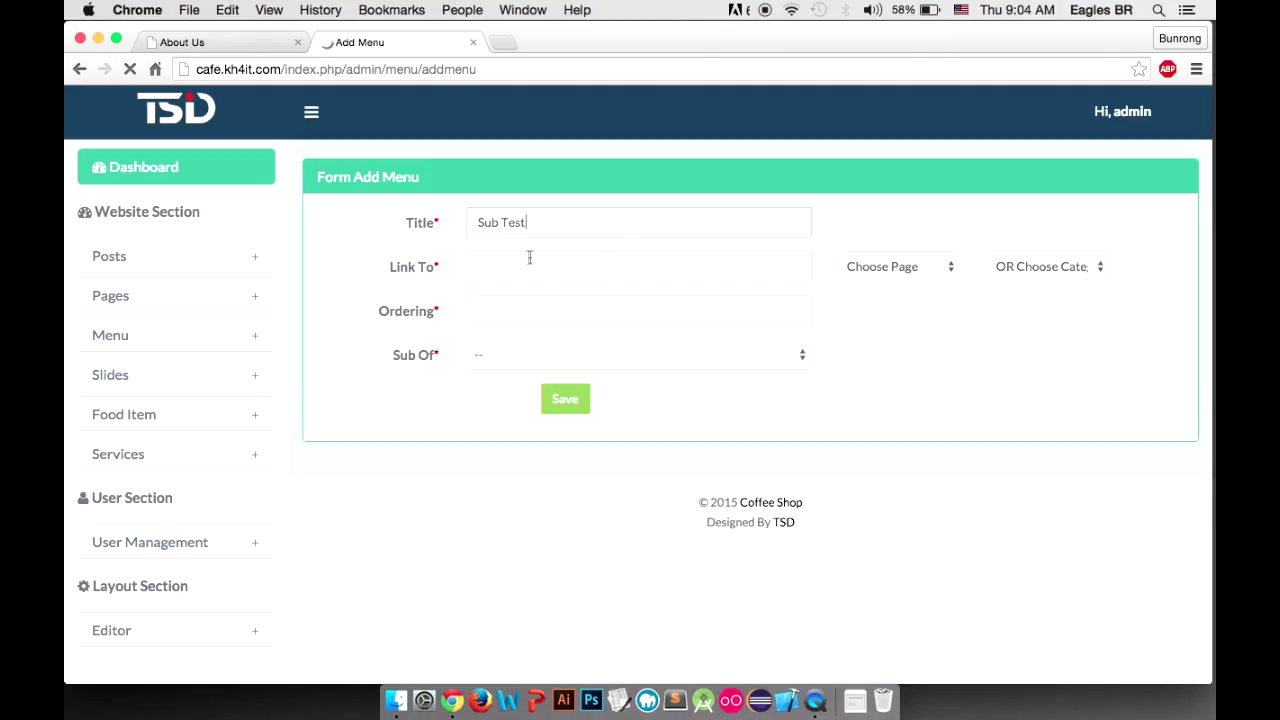
Link Sub Test to the About Us page, set its ordering to 0, place it under Test and save it.
click(888, 282)
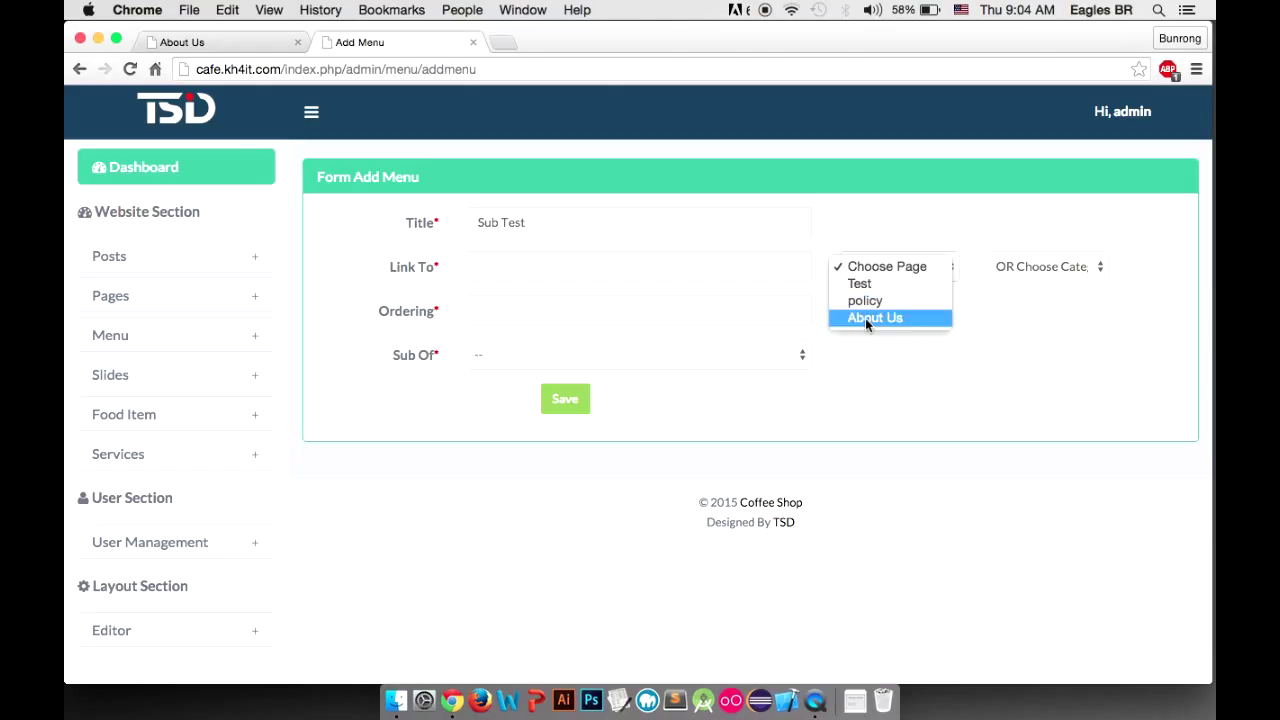
click(893, 317)
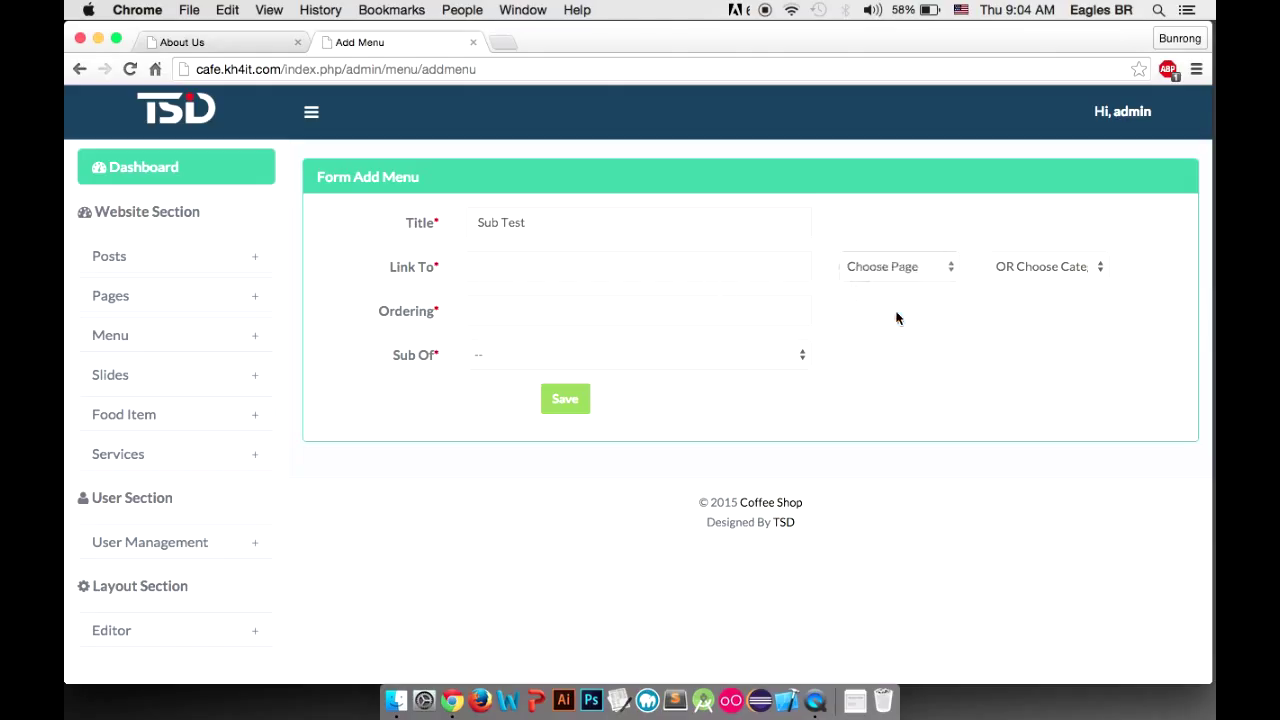
click(659, 312)
text(0)
click(591, 364)
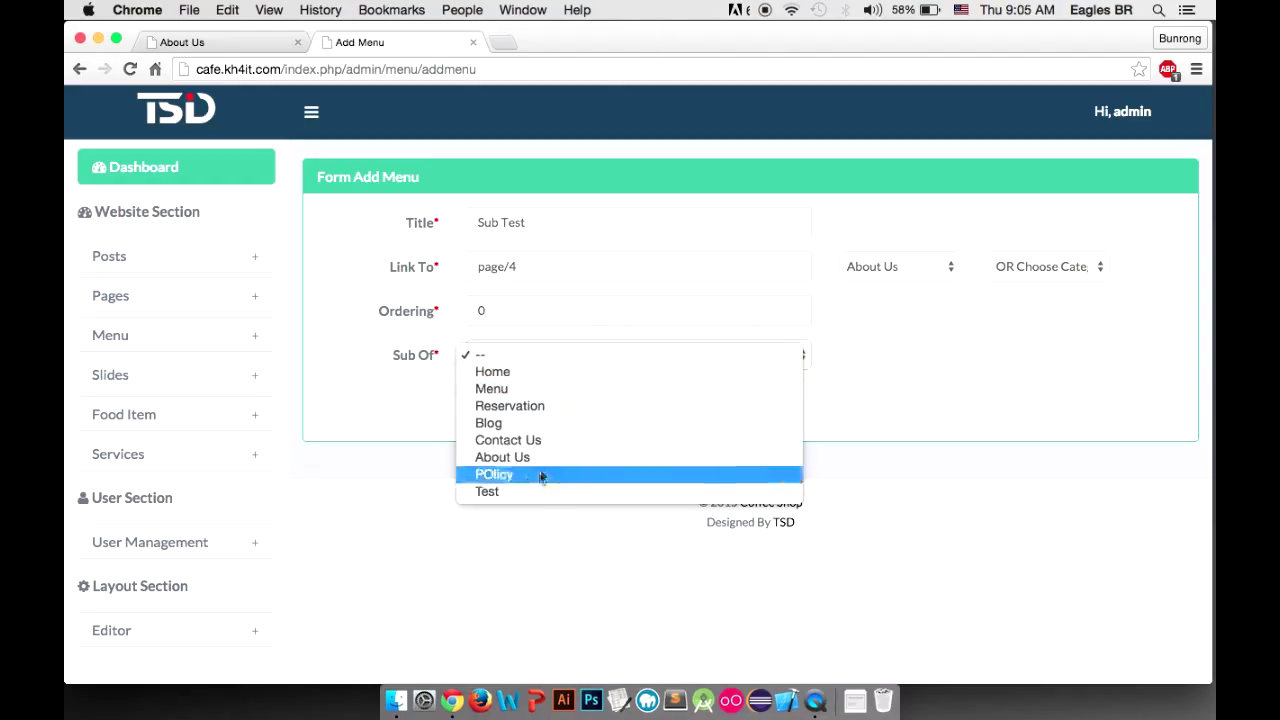
click(531, 494)
click(565, 399)
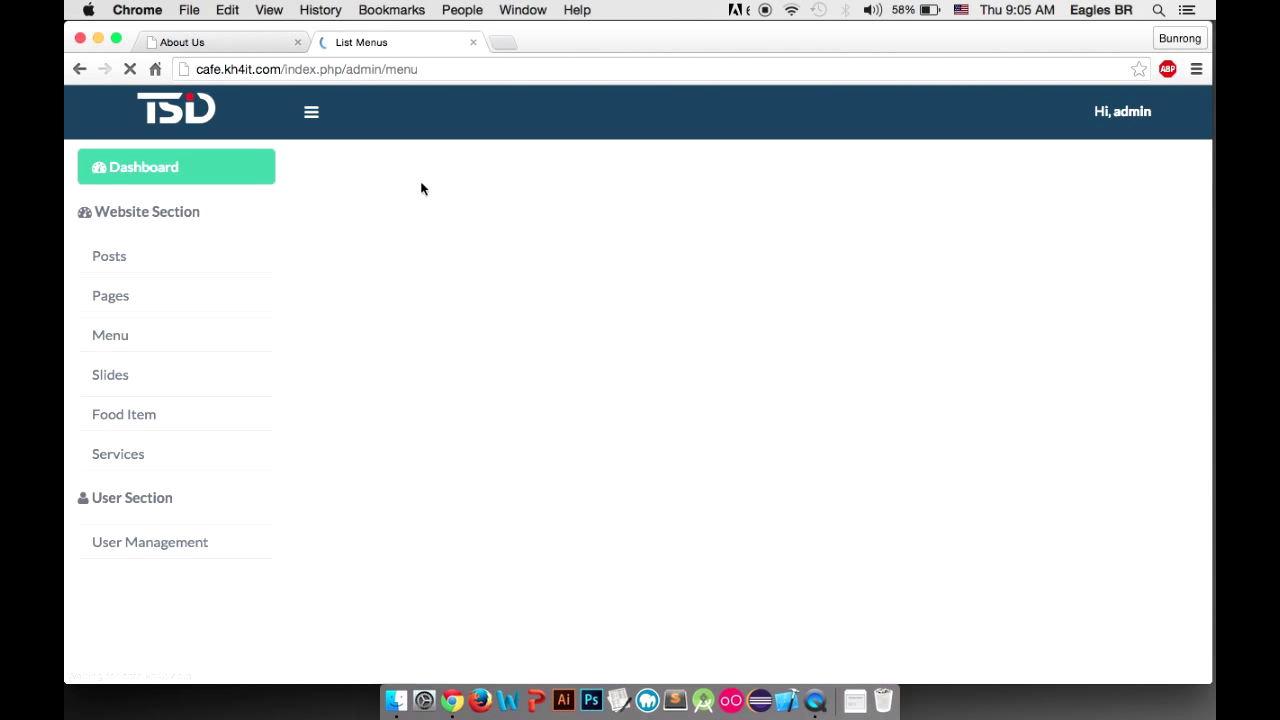
Reload the café site and follow the Sub Test item under Test in the navigation bar.
click(238, 43)
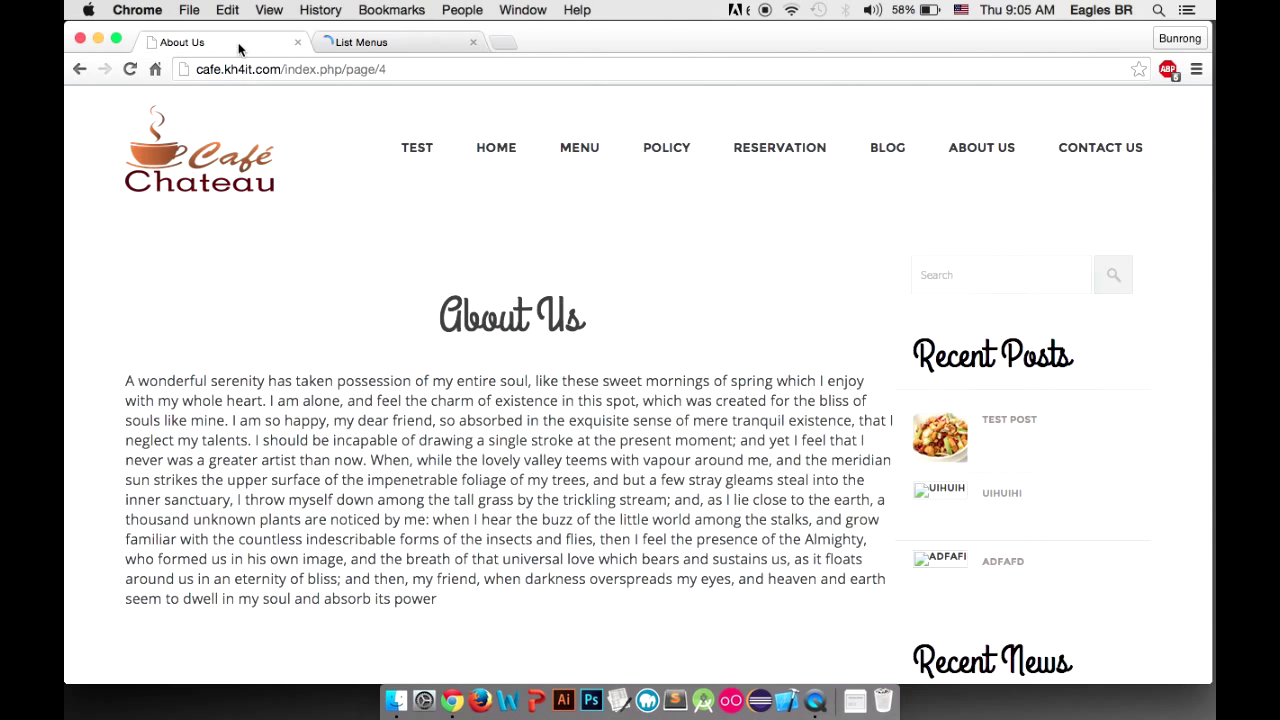
click(422, 72)
key(Return)
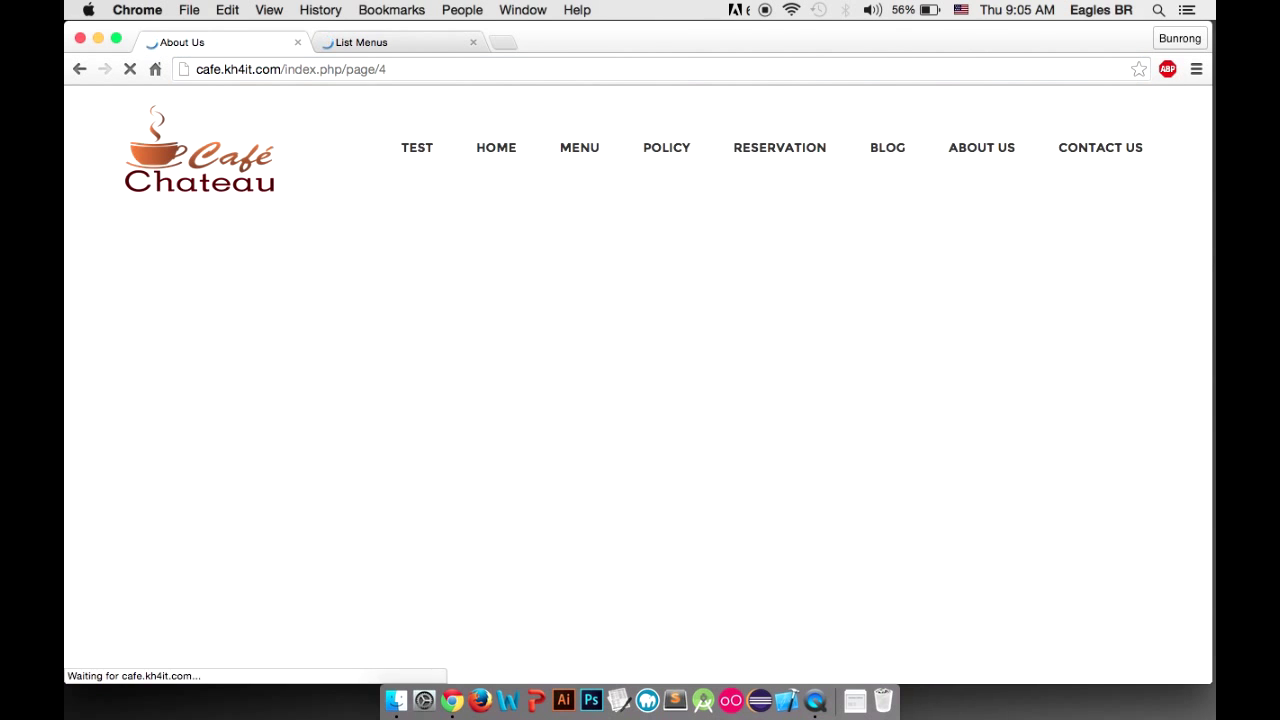
mouse_move(429, 149)
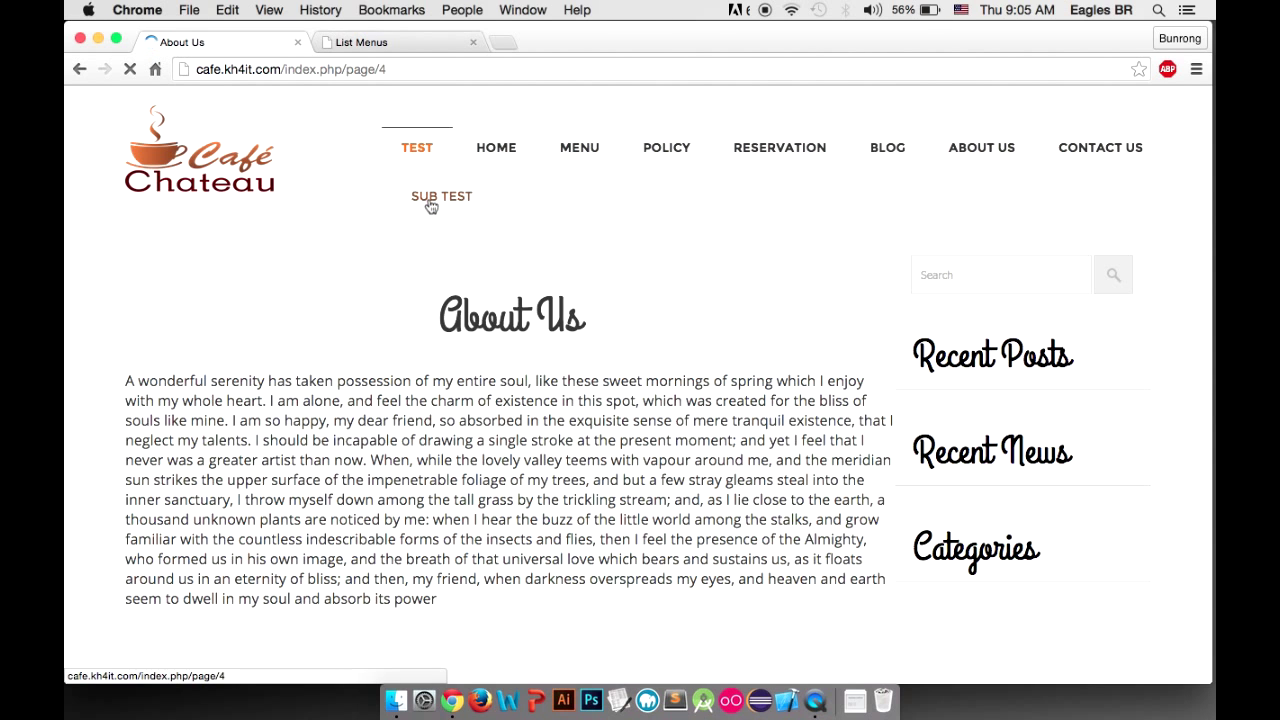
click(431, 206)
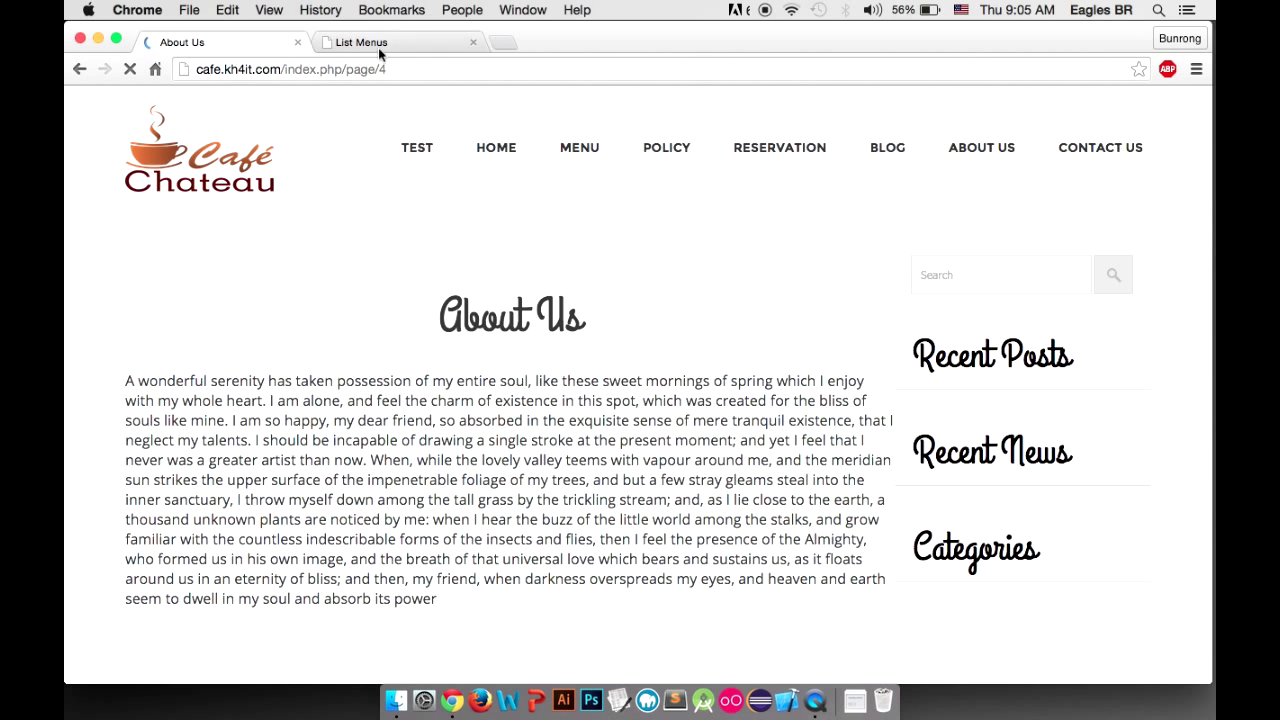
mouse_move(420, 128)
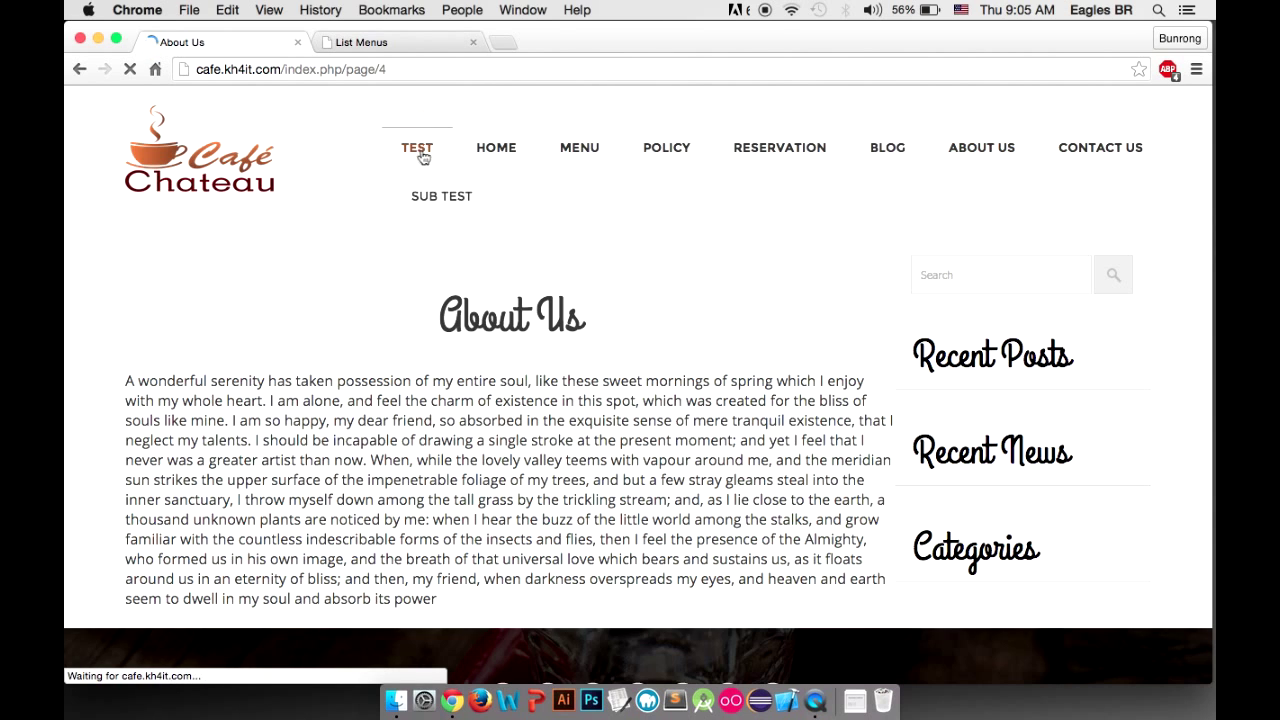
Open the admin area's list of pages in a separate browser tab and examine it.
click(389, 40)
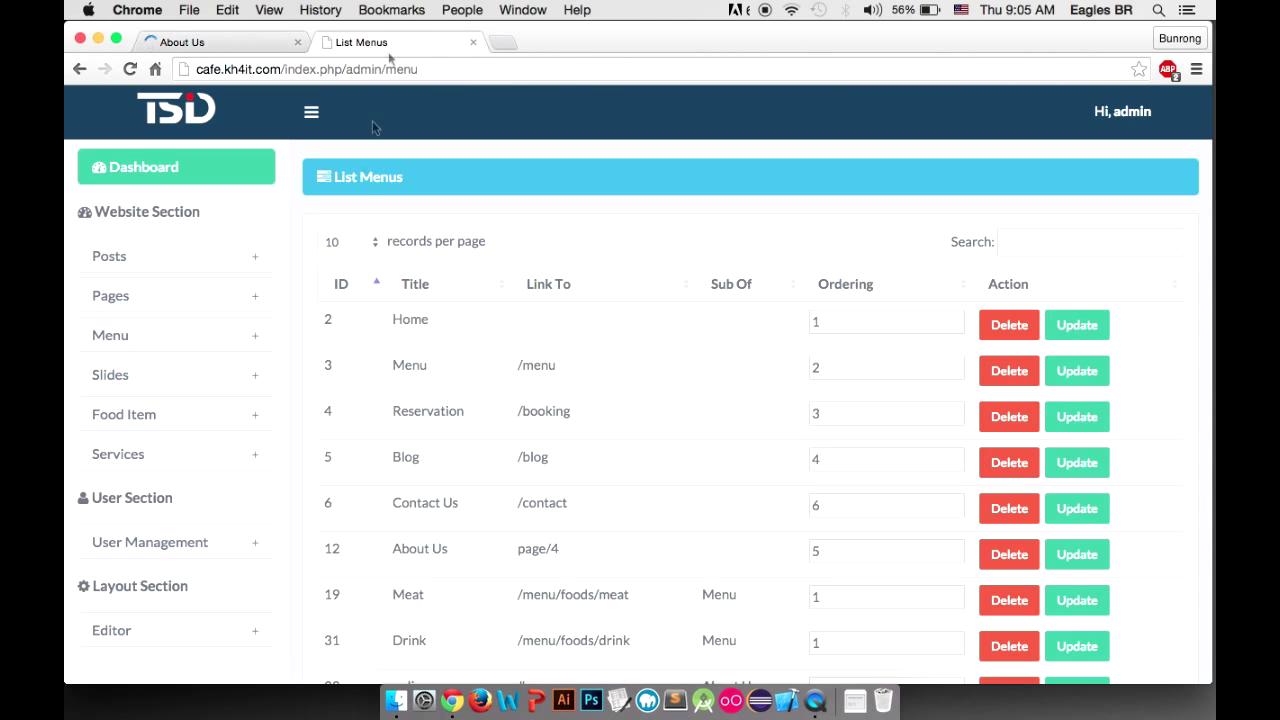
click(181, 314)
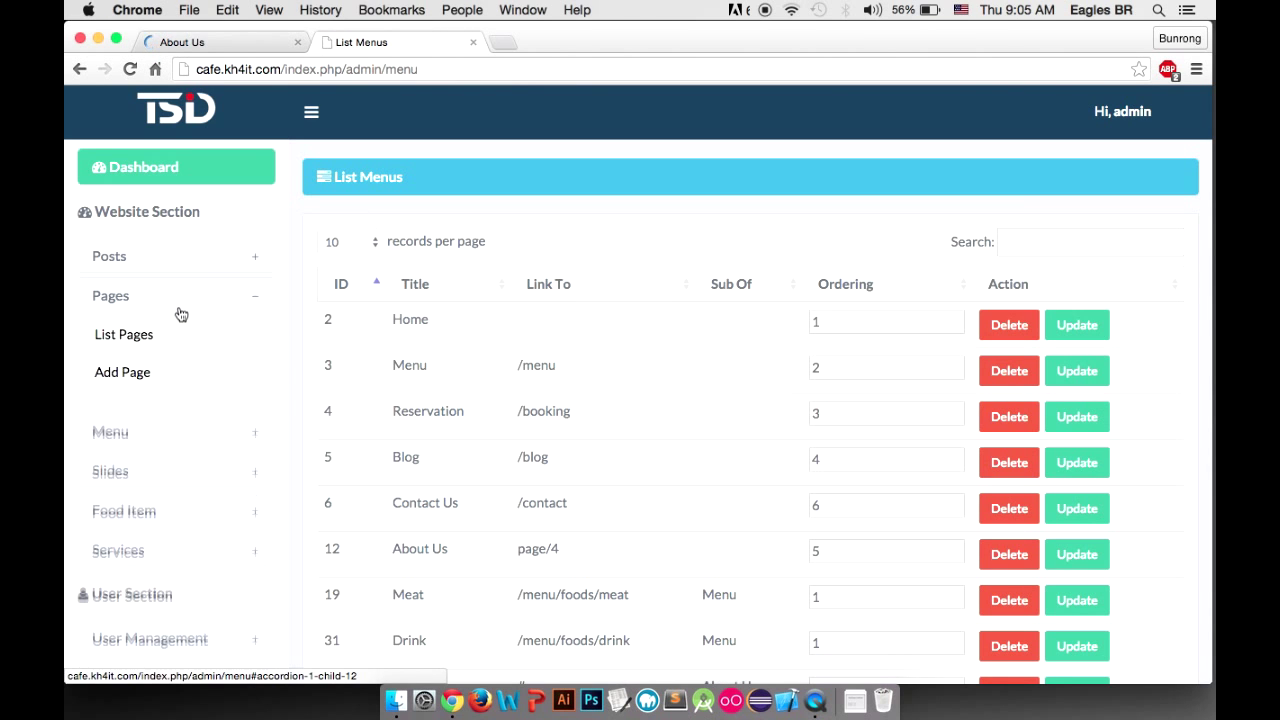
super+click(150, 341)
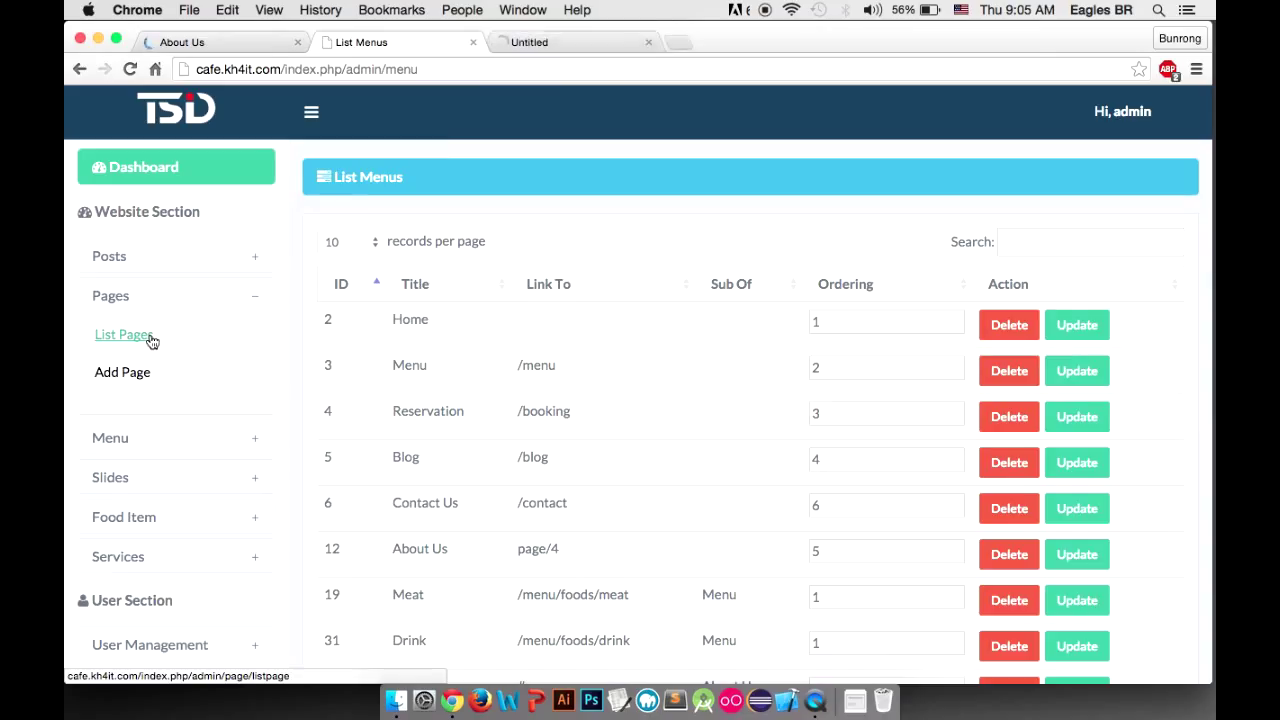
click(569, 42)
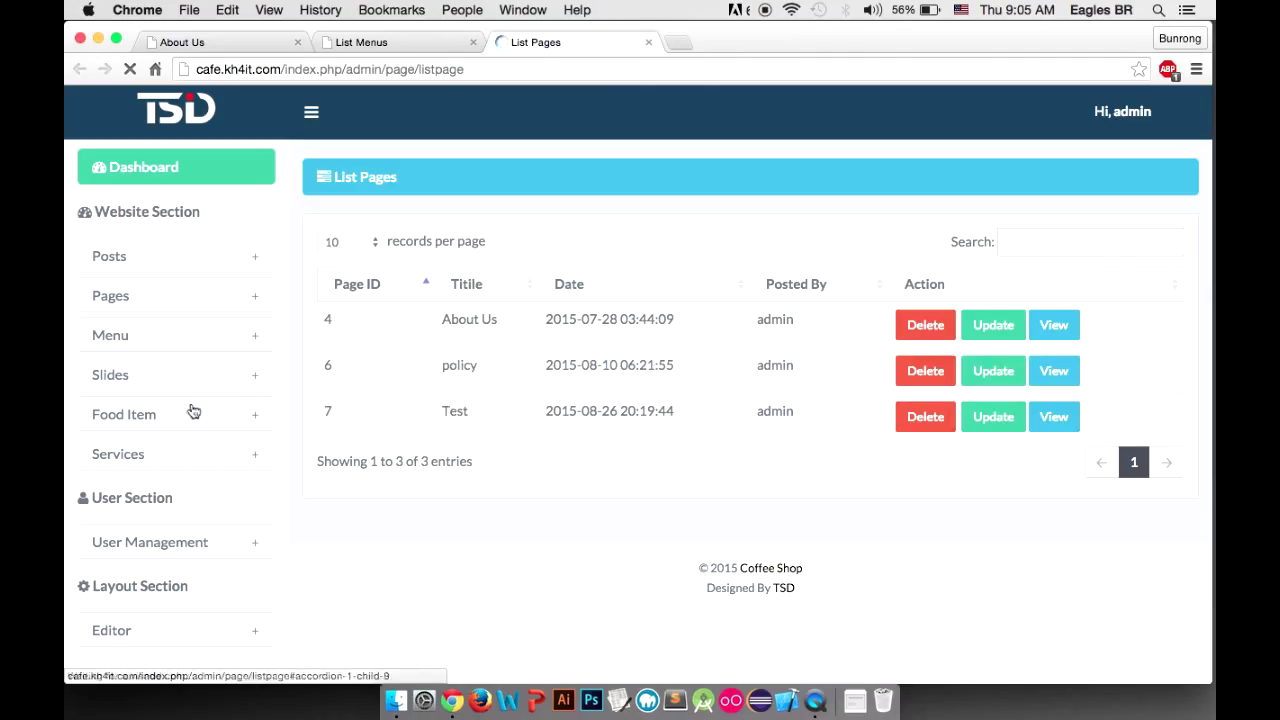
Start a new page in the admin area and title it My Page.
click(177, 294)
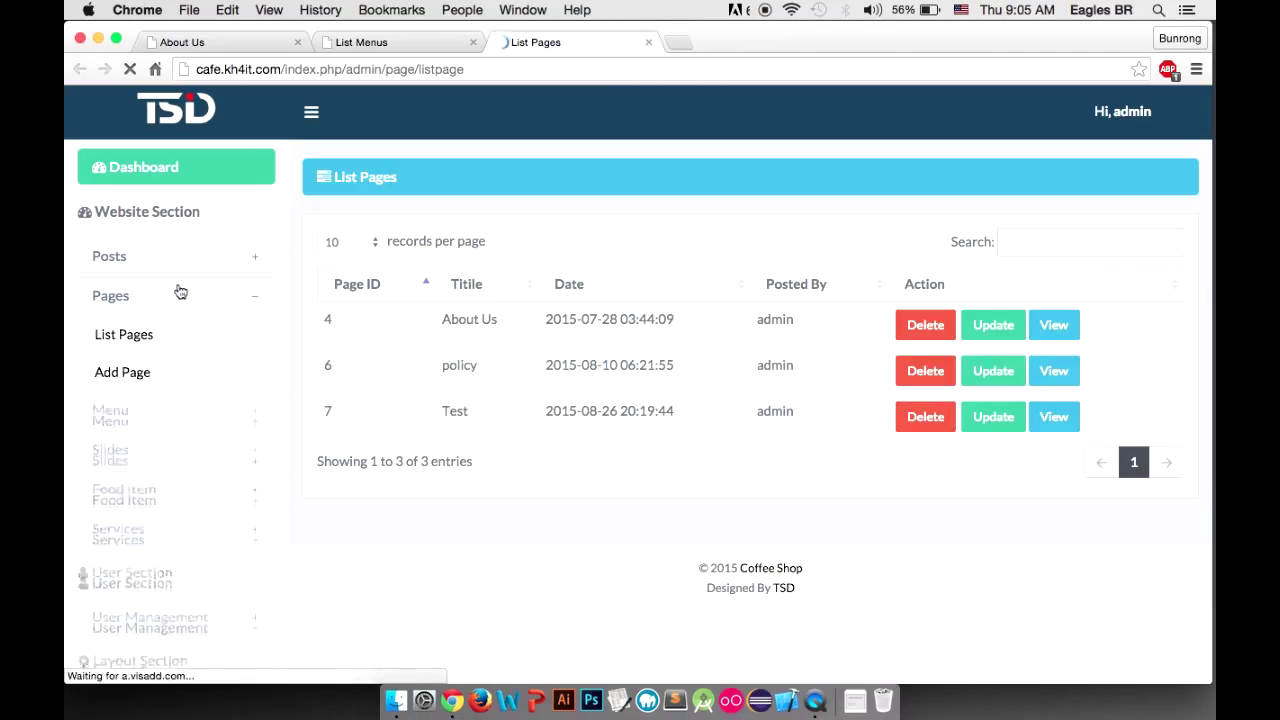
click(122, 373)
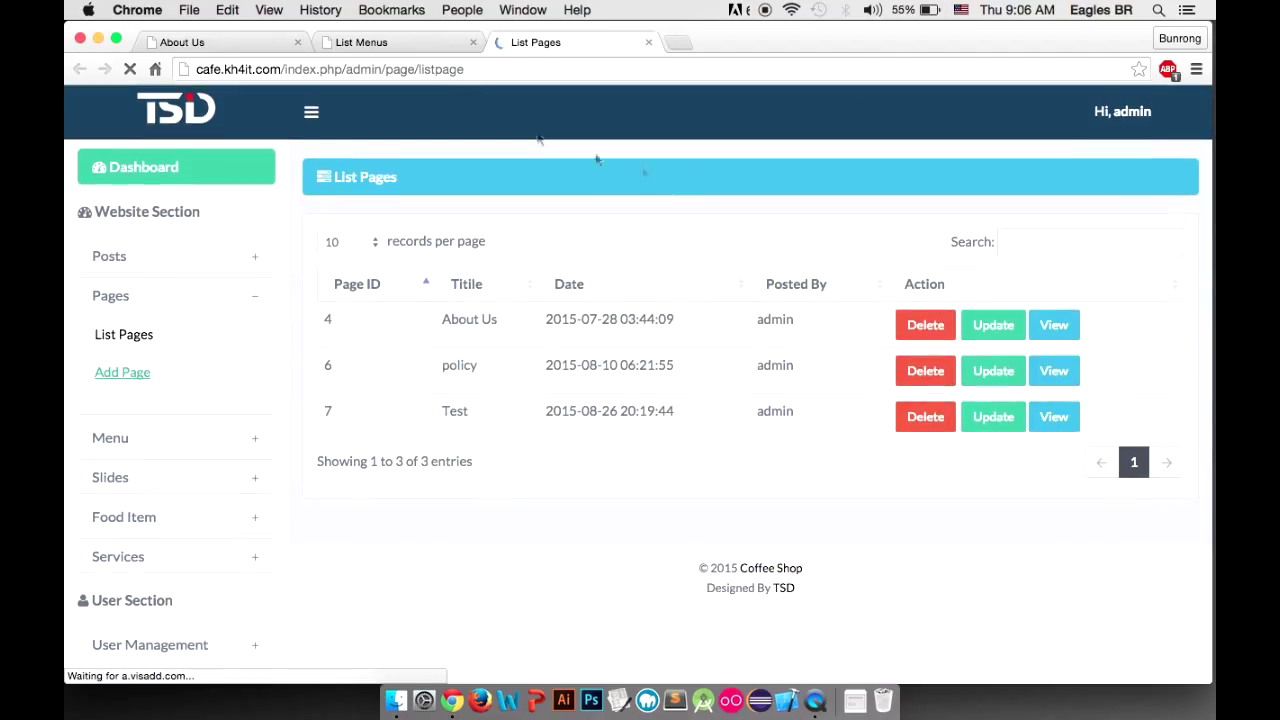
click(393, 46)
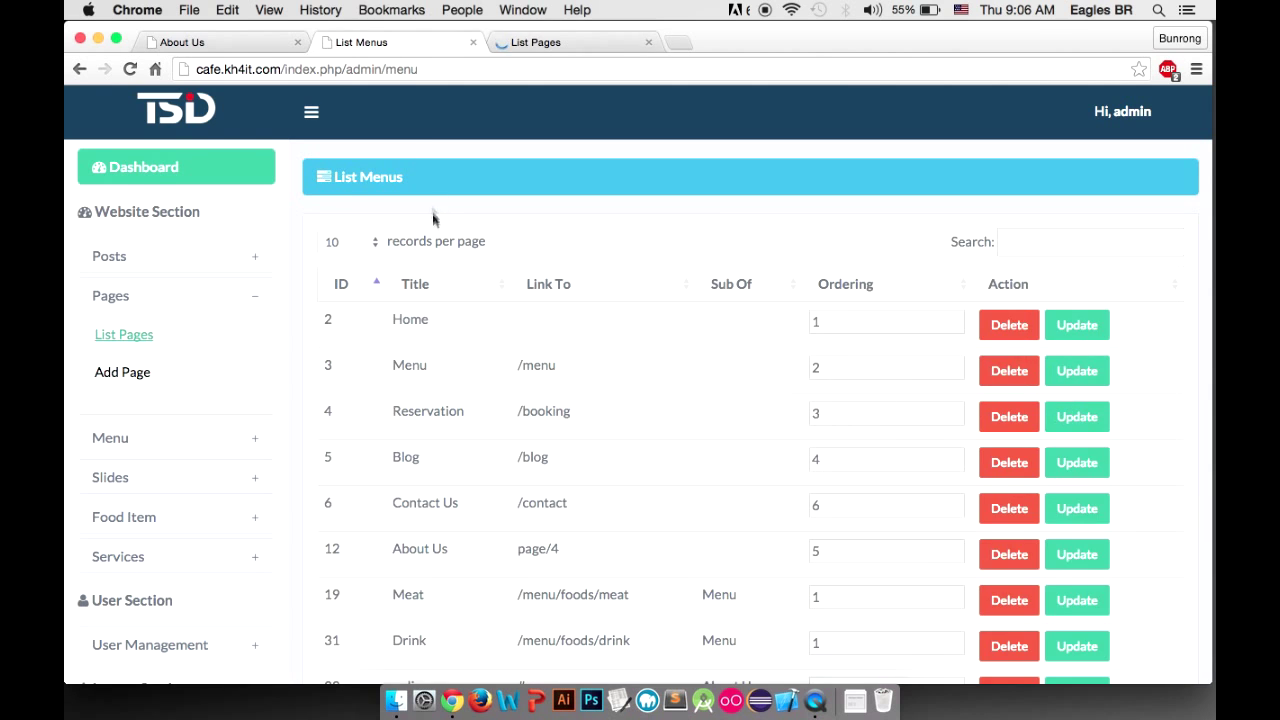
click(264, 42)
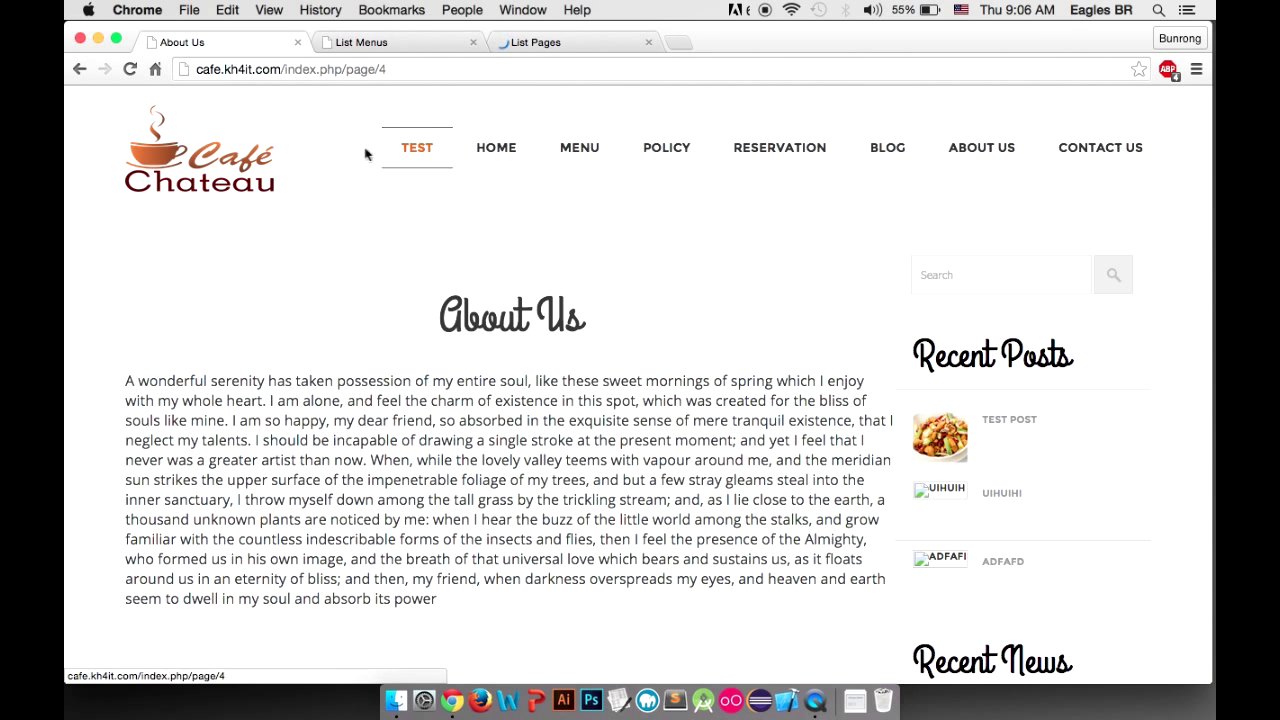
click(588, 44)
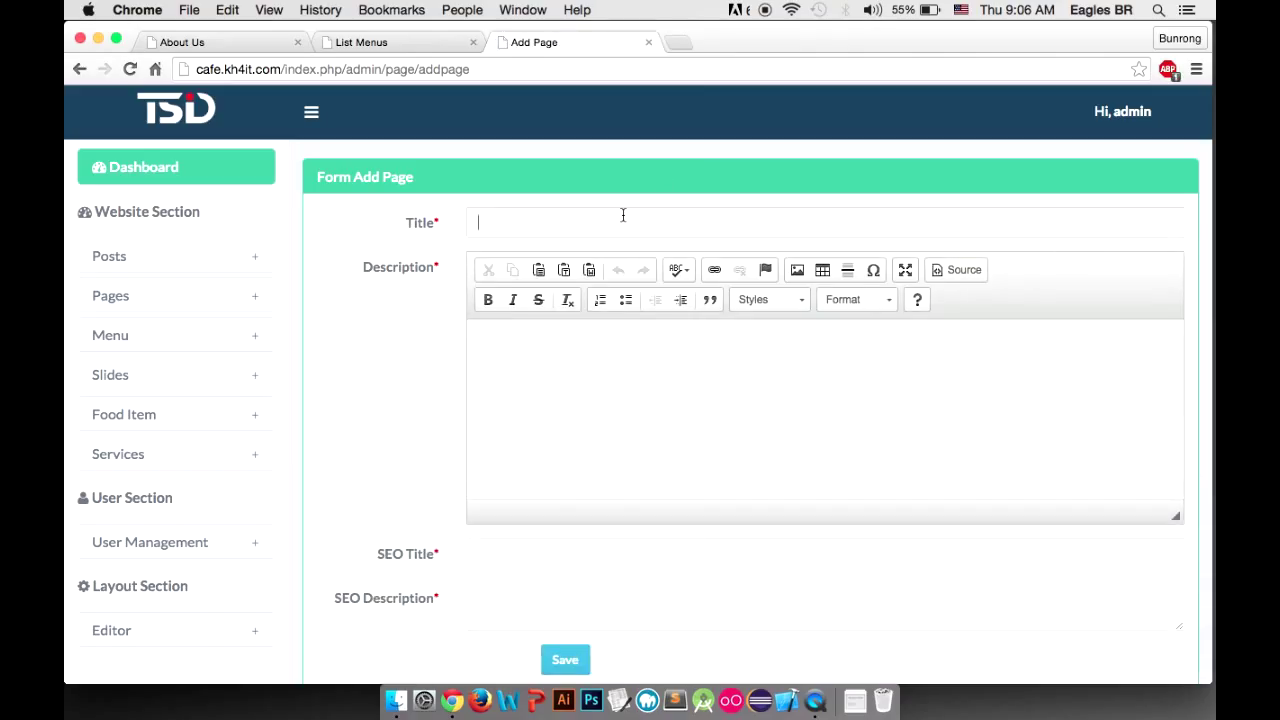
text(age)
Enter "This is my page test" as the description of My Page.
click(560, 380)
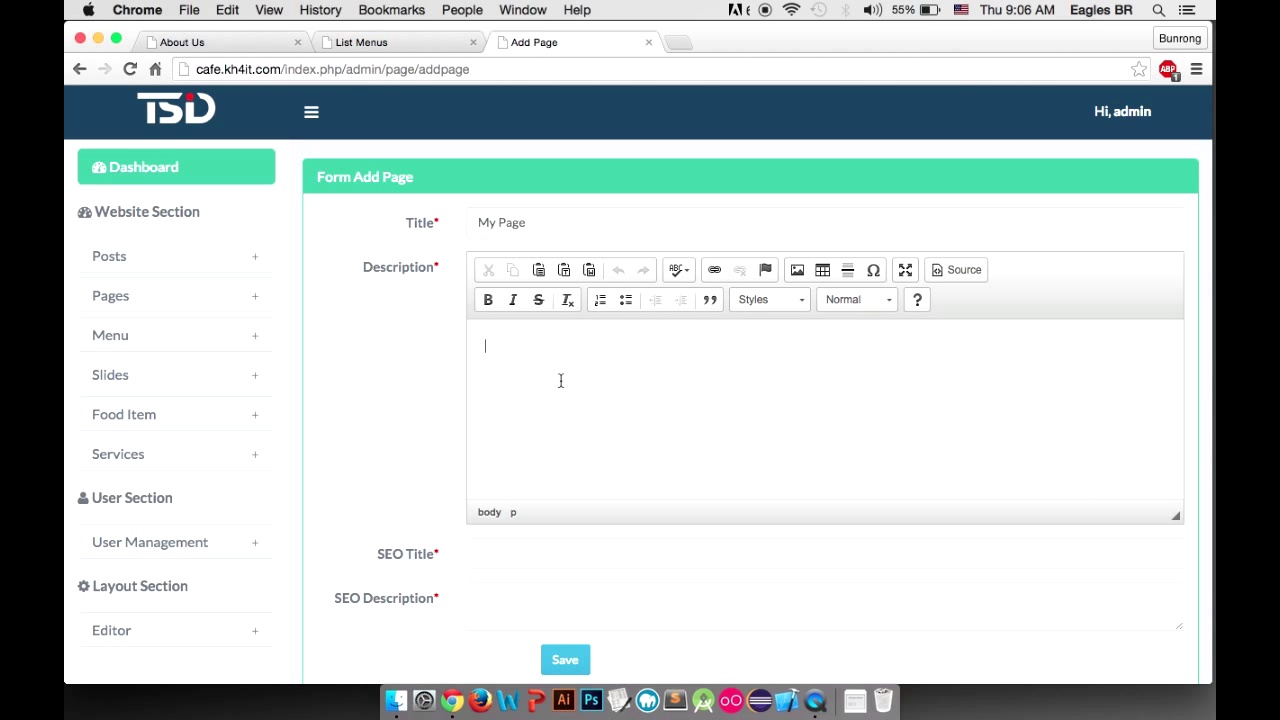
click(368, 43)
click(246, 42)
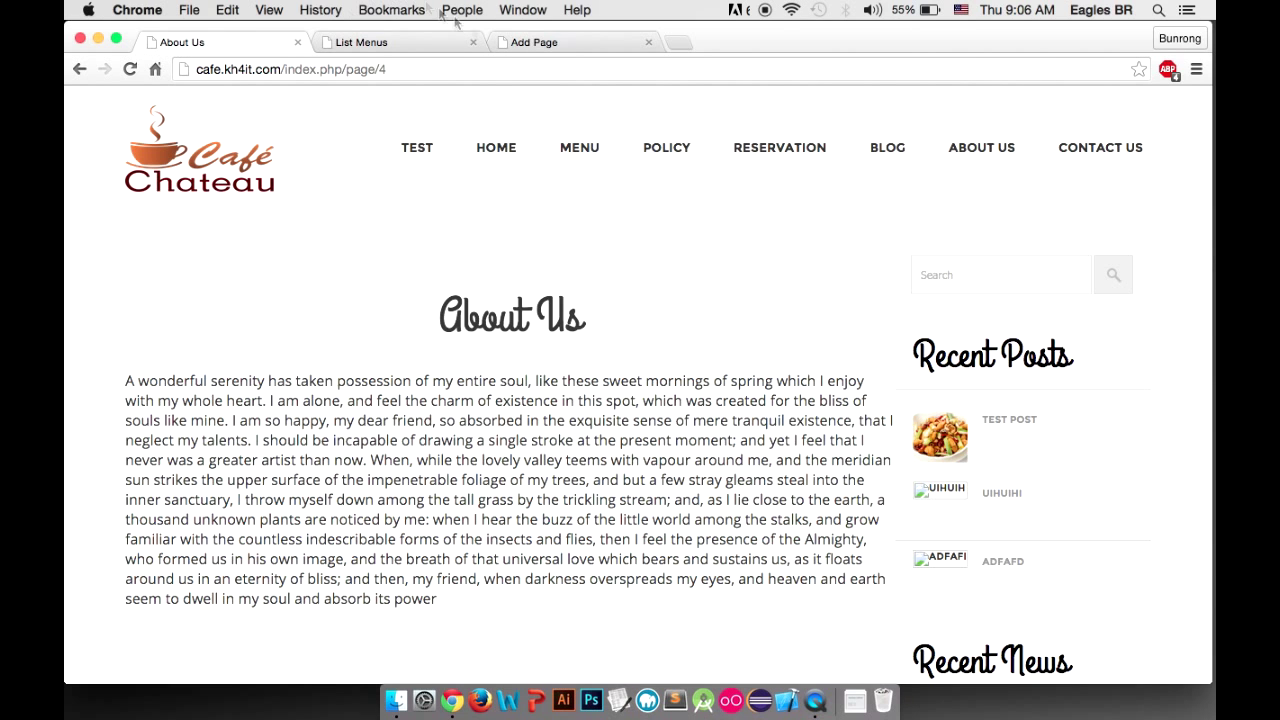
click(550, 42)
text(This is my page test)
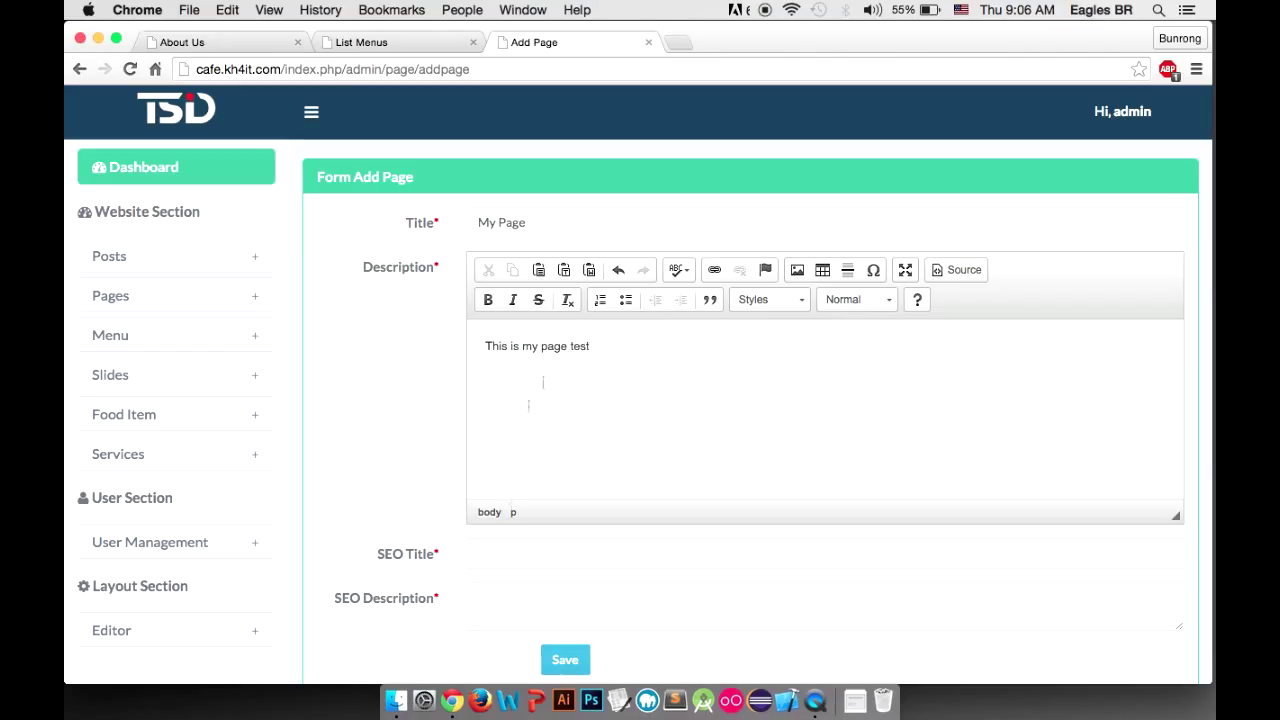
Fill in test as both the SEO title and the SEO description of My Page, and save the page.
click(534, 560)
text(test)
click(554, 608)
text(test)
click(582, 662)
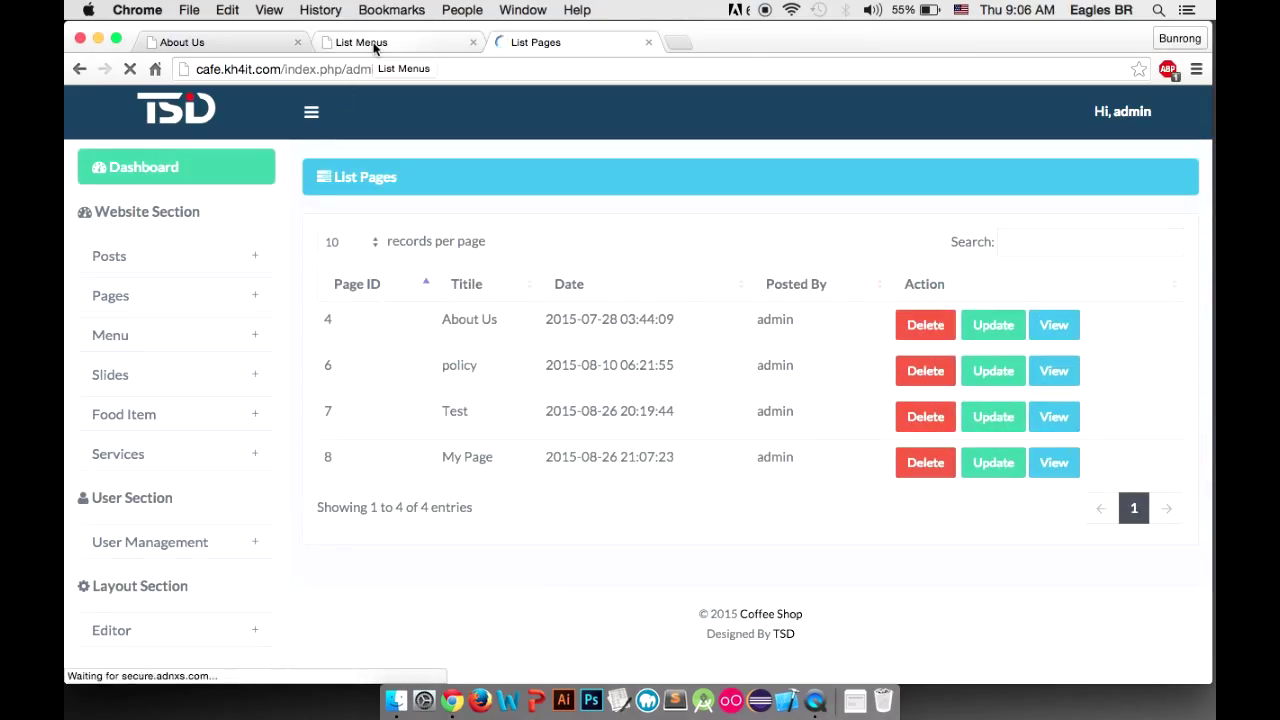
Start a new menu item in the admin area and title it My Menu.
click(374, 43)
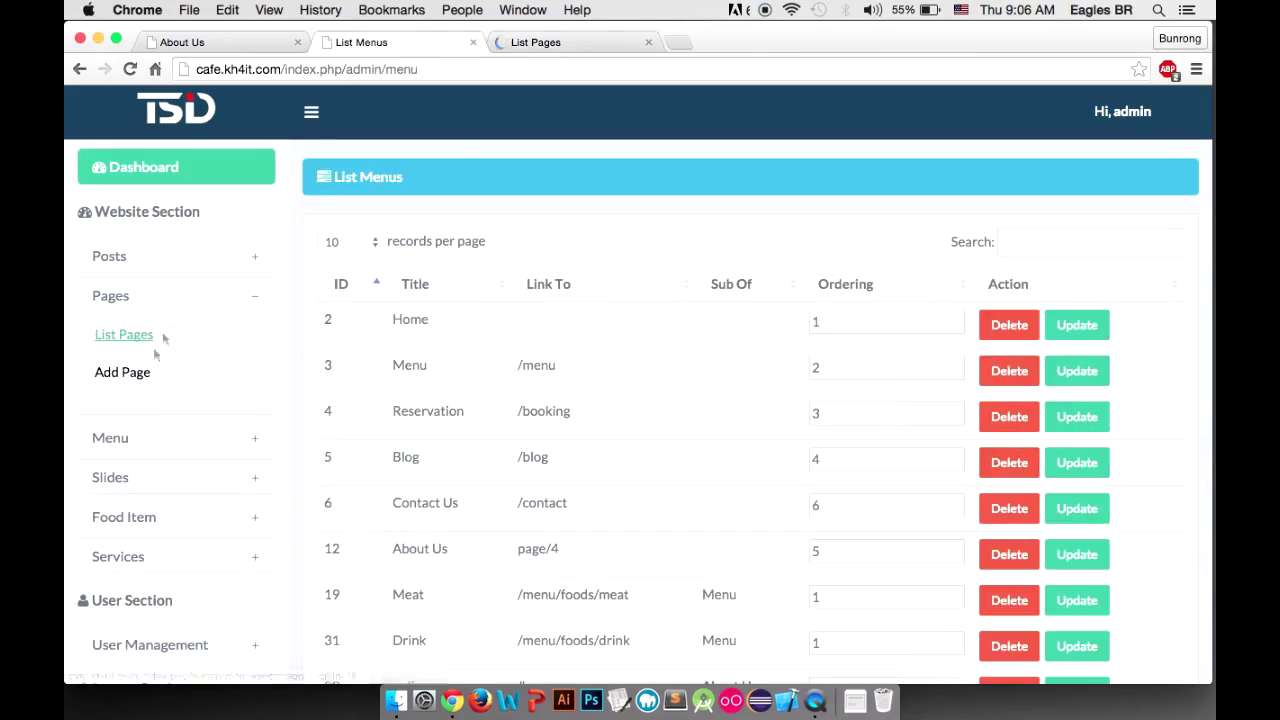
click(127, 452)
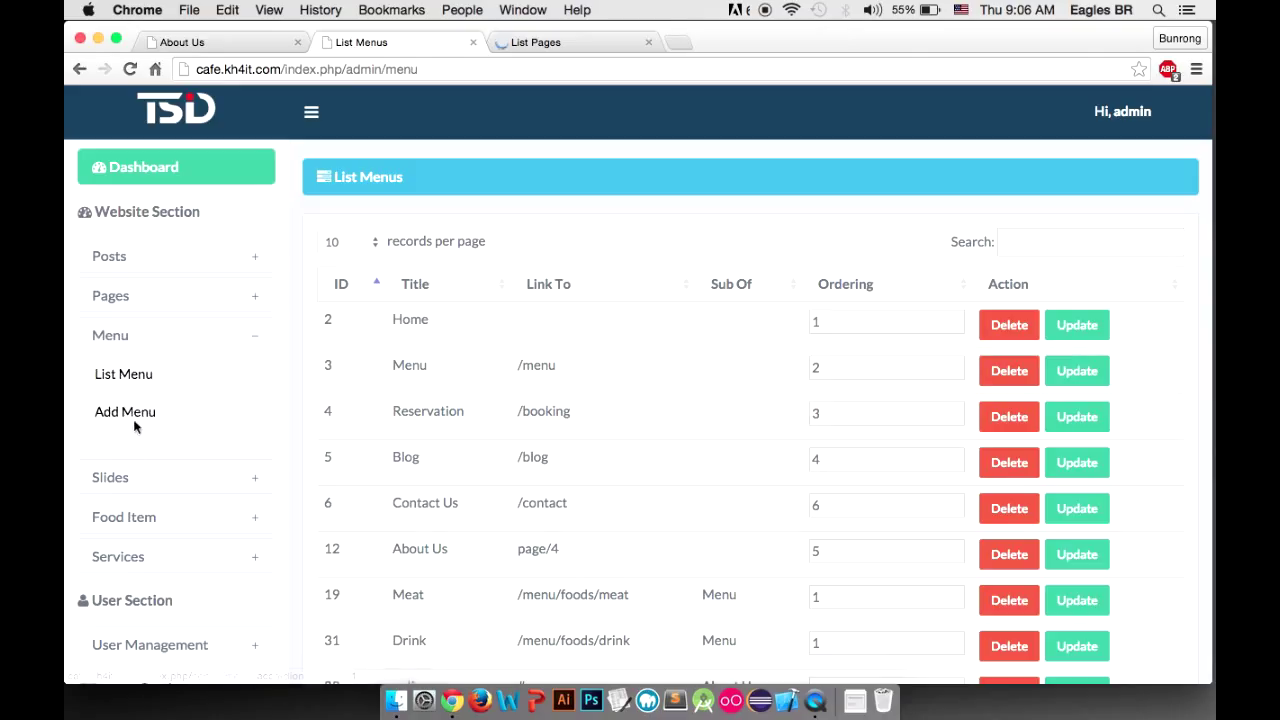
click(144, 413)
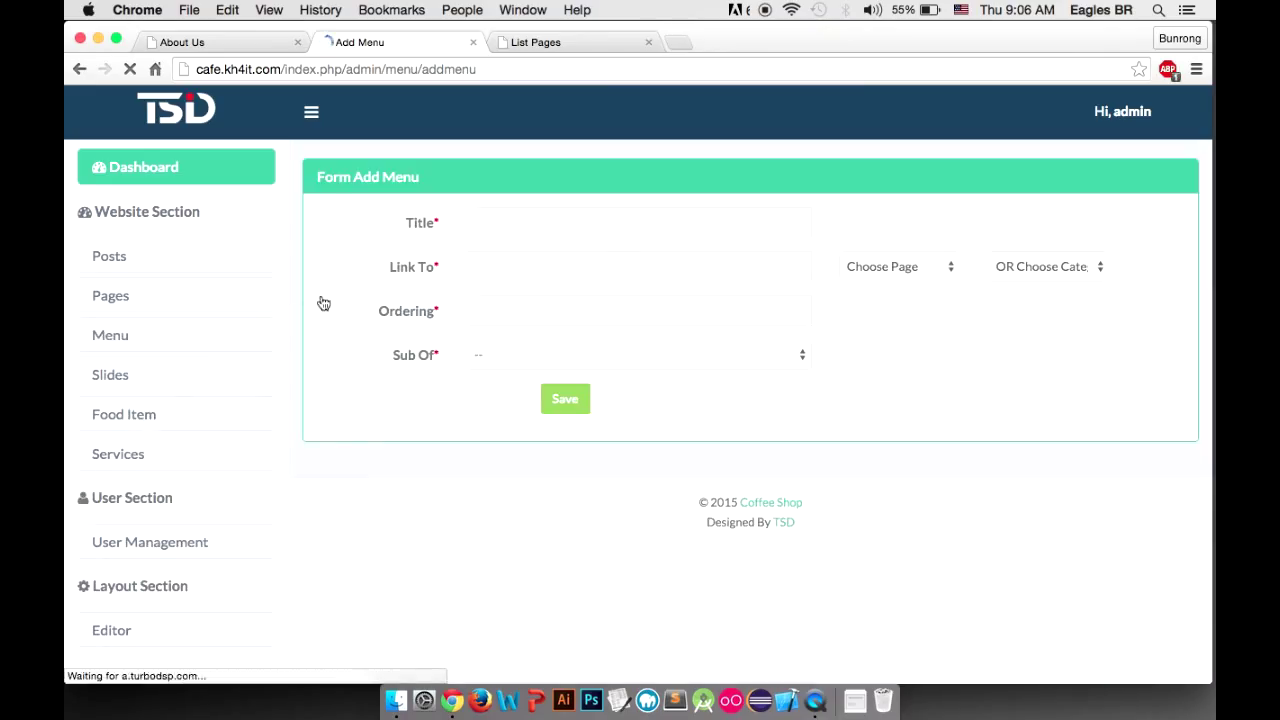
click(608, 220)
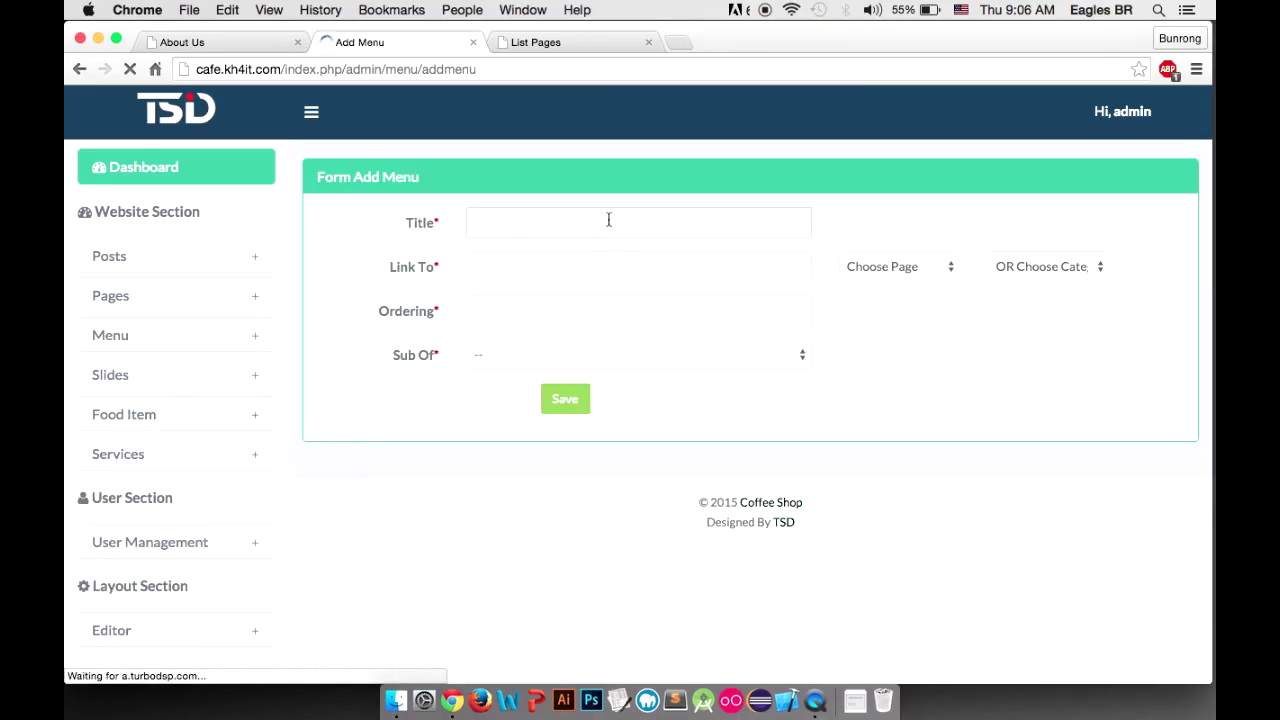
text(My Menu)
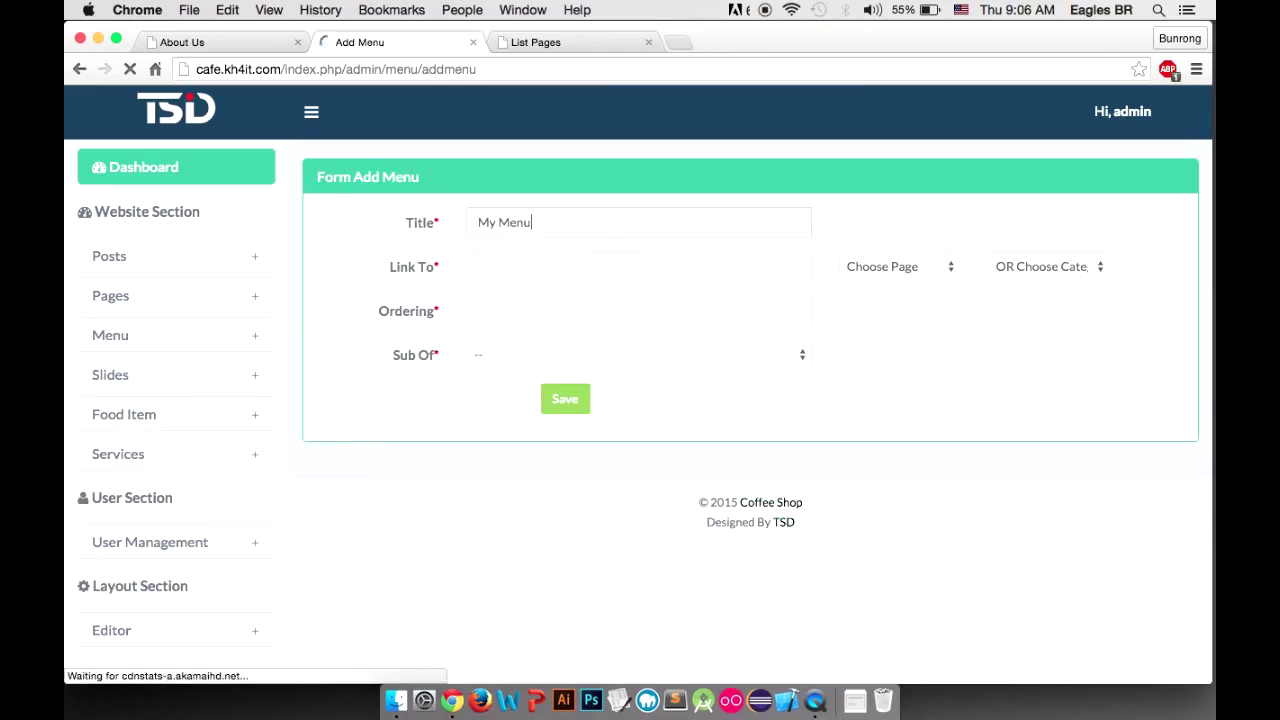
Link the new menu item to the page My Page.
click(880, 268)
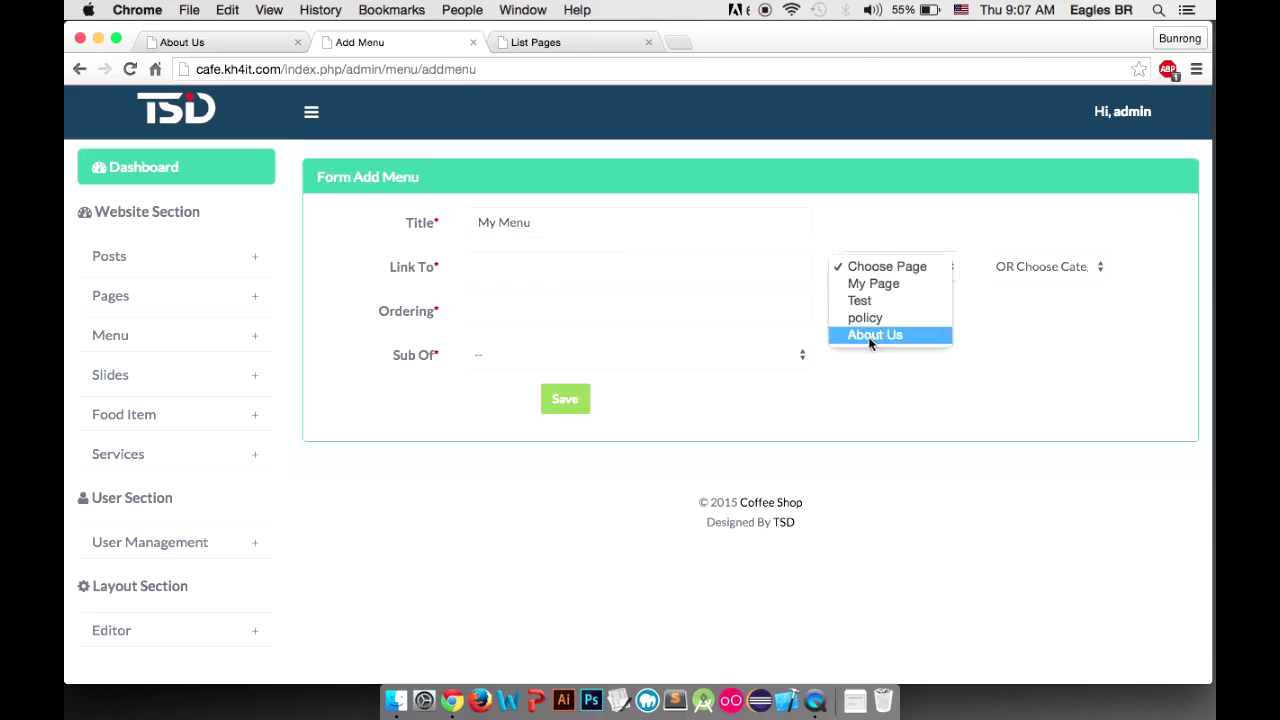
click(885, 283)
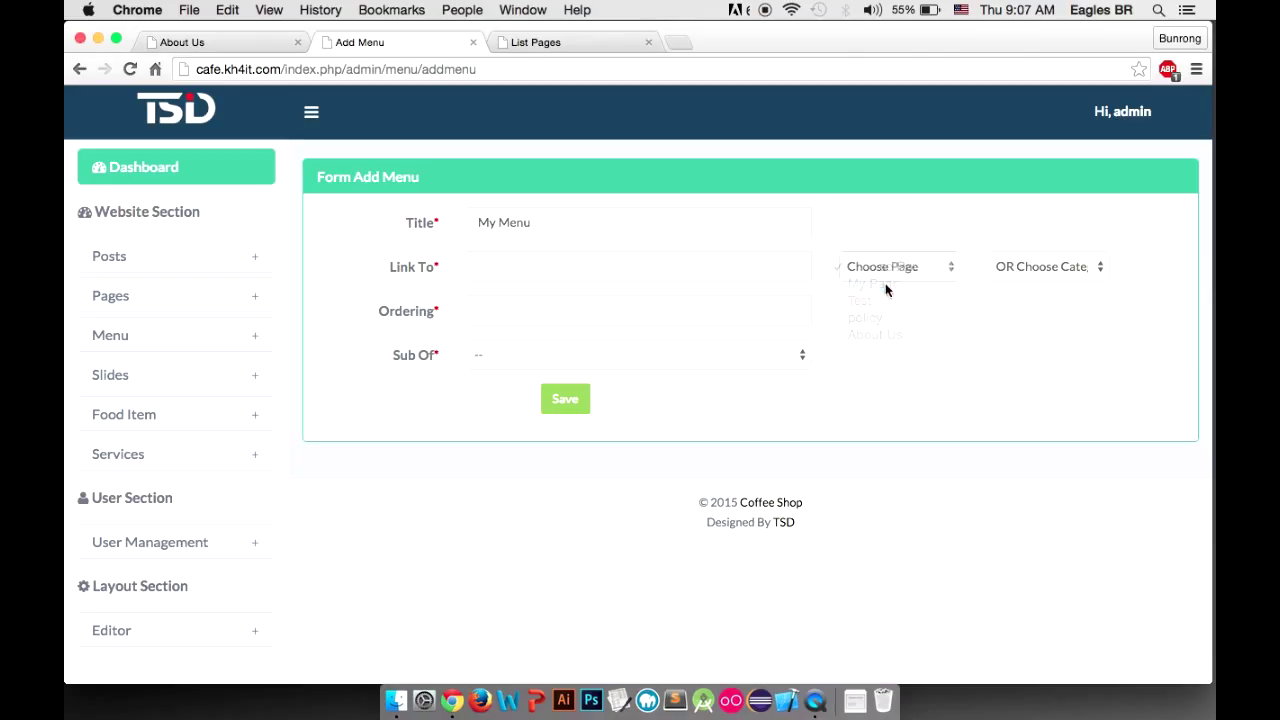
click(897, 268)
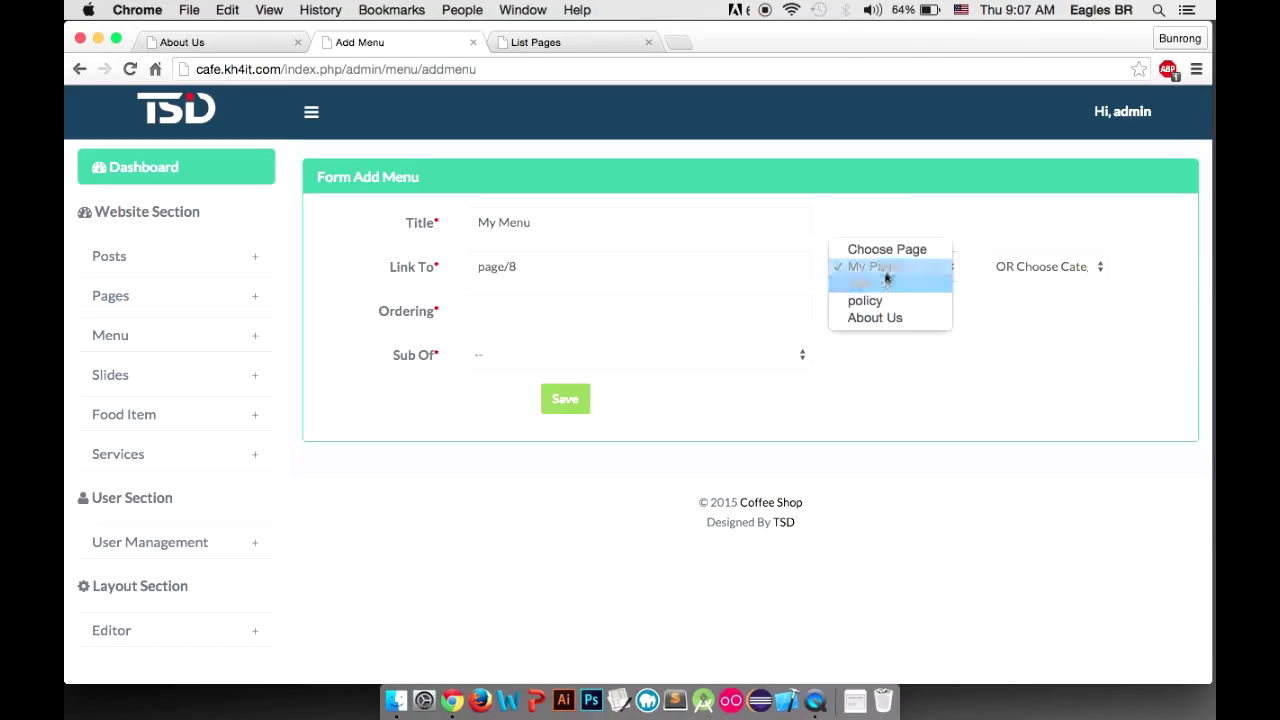
click(888, 268)
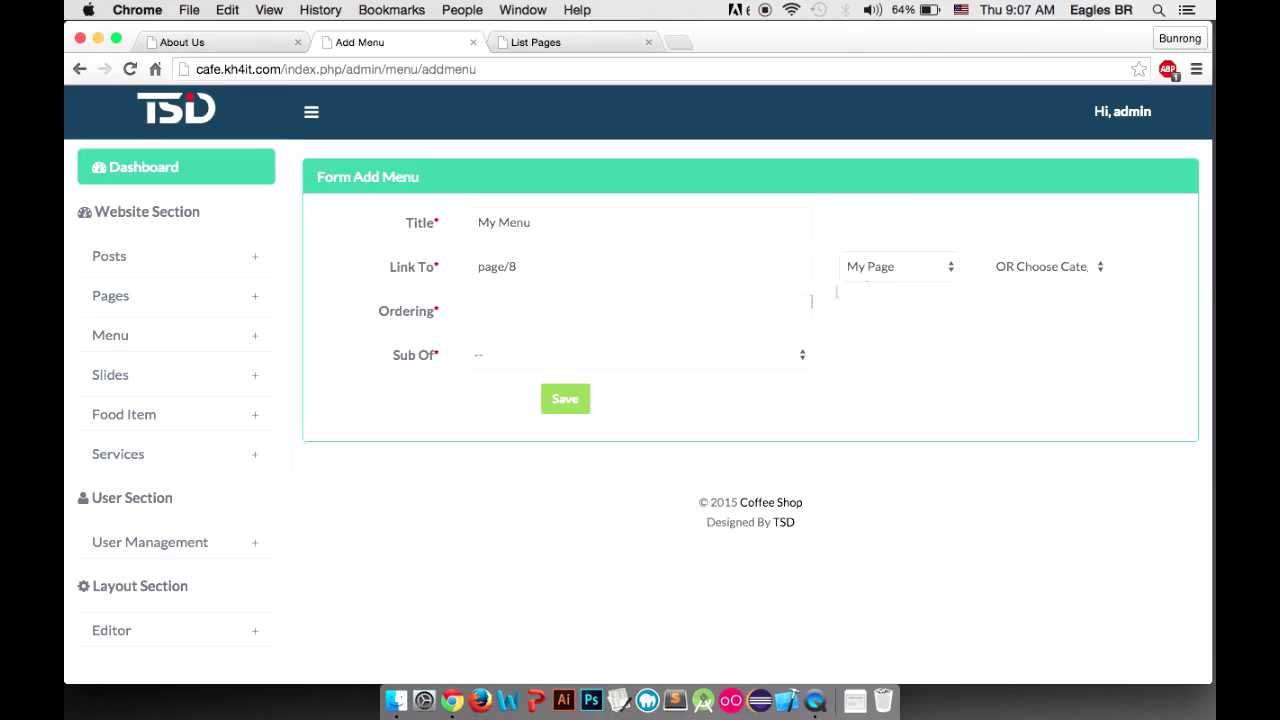
Set the menu item's ordering to 0 and save it as a top-level item.
click(715, 311)
key(BackSpace)
text(0)
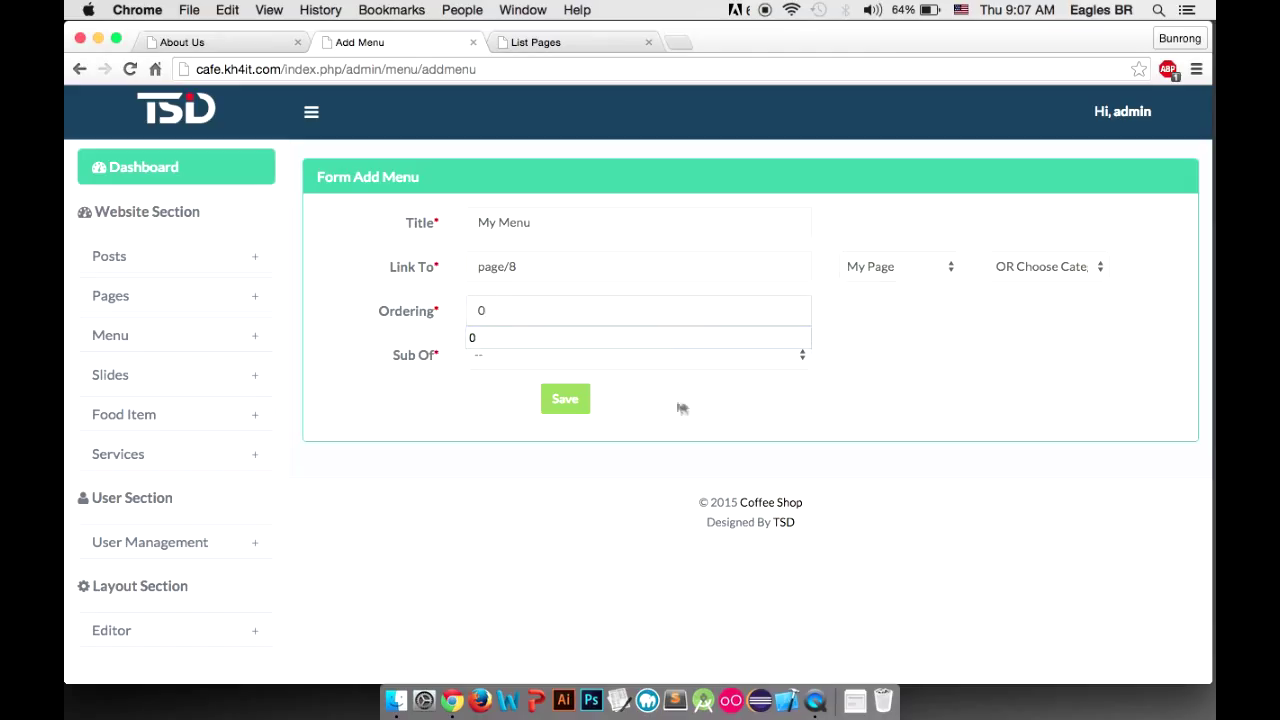
click(553, 398)
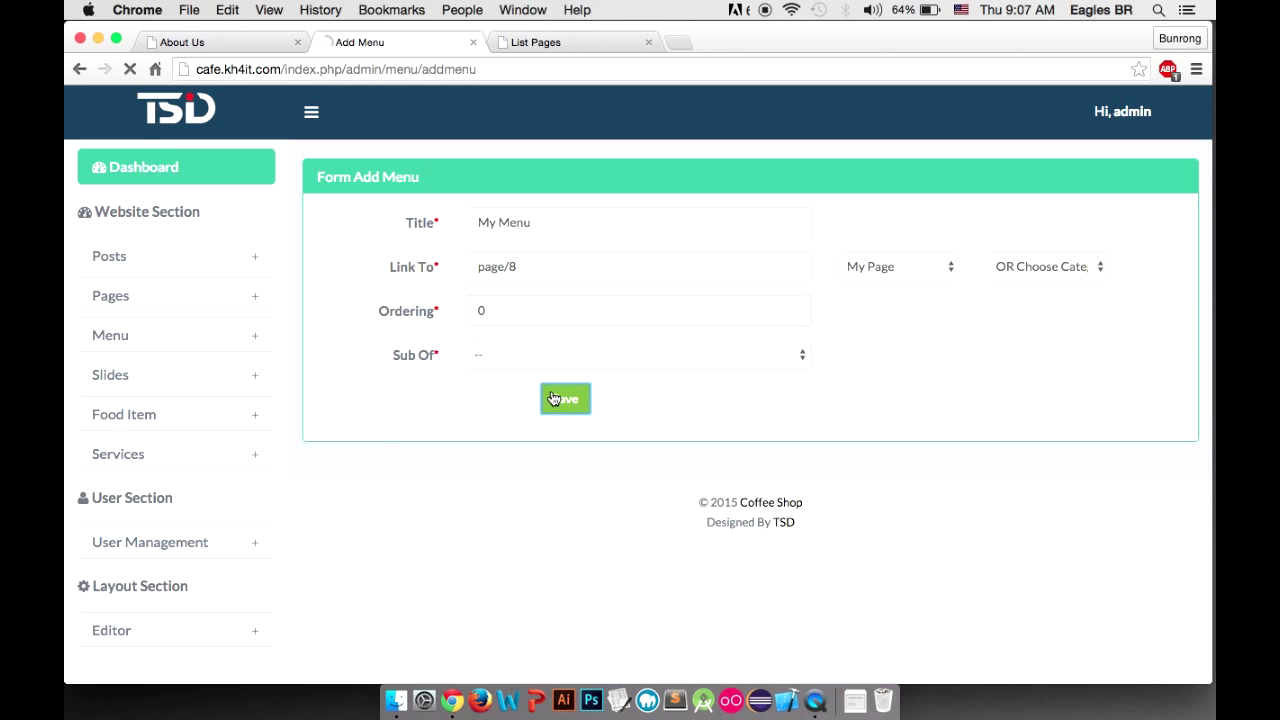
Reload the public café site and open its My Menu item to check the linked page.
click(228, 50)
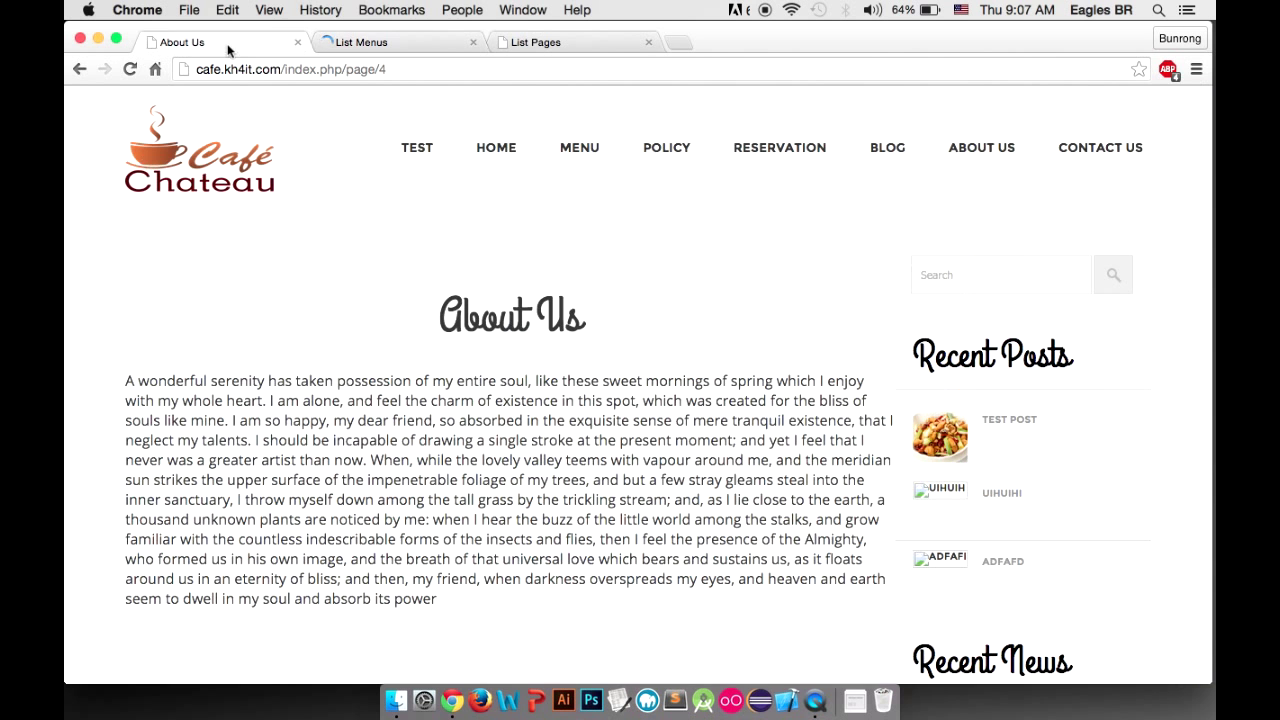
click(312, 60)
key(Return)
click(418, 42)
scroll(410, 250, down, 5)
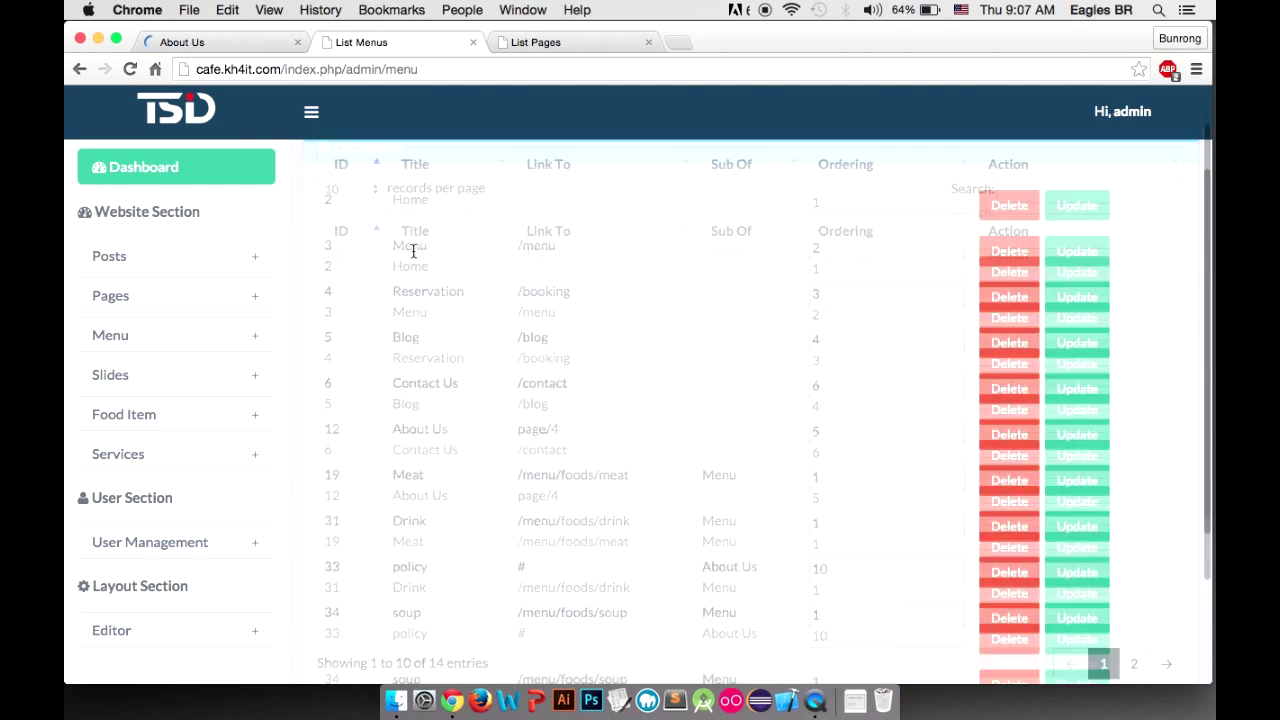
scroll(413, 255, up, 5)
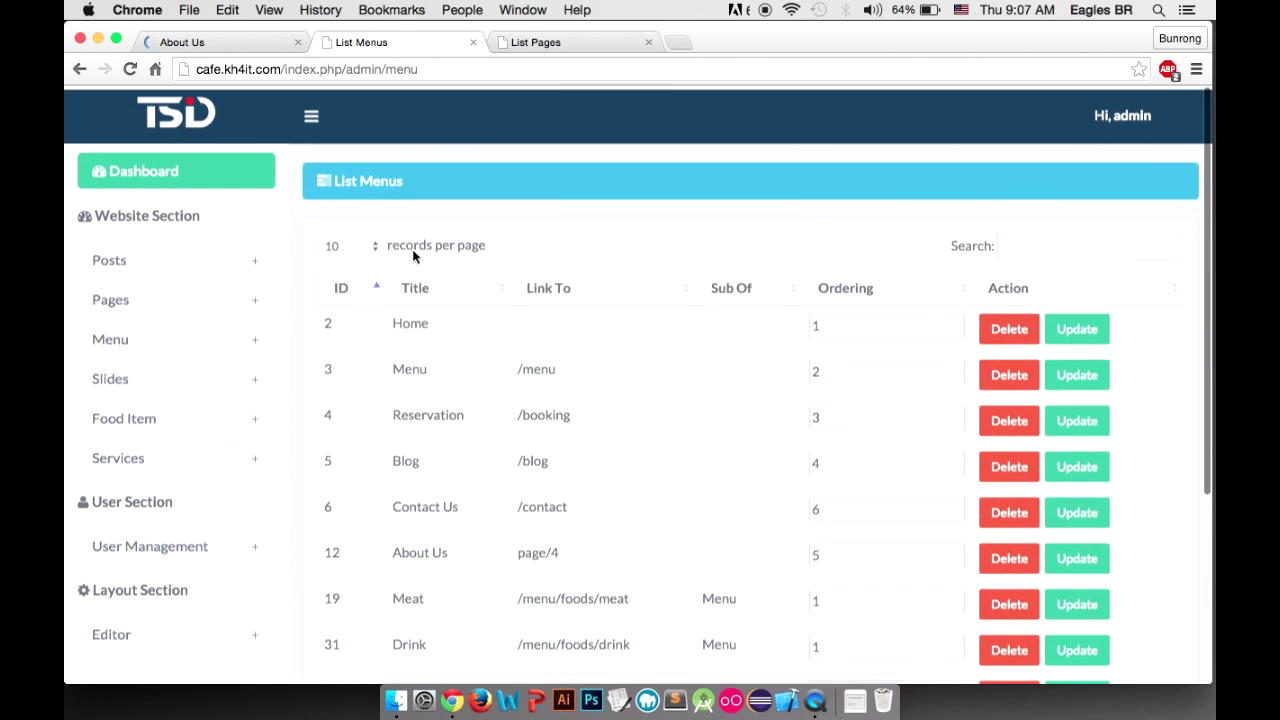
click(195, 44)
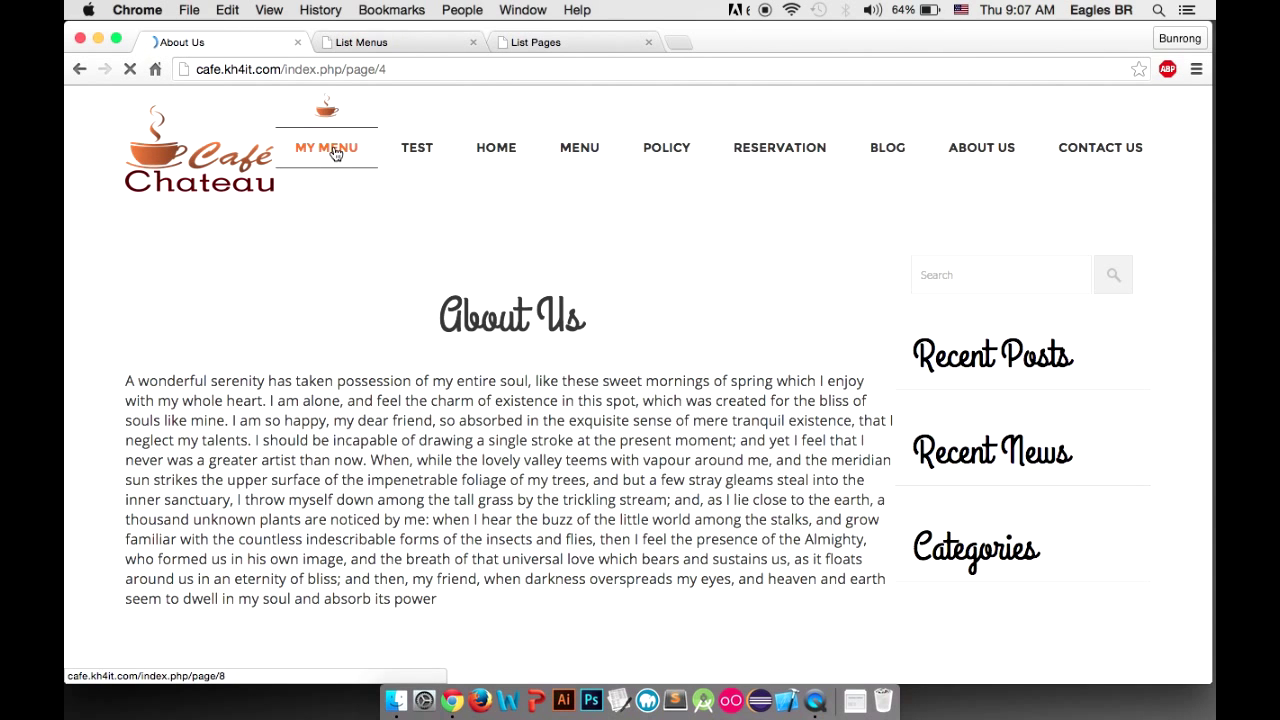
click(334, 150)
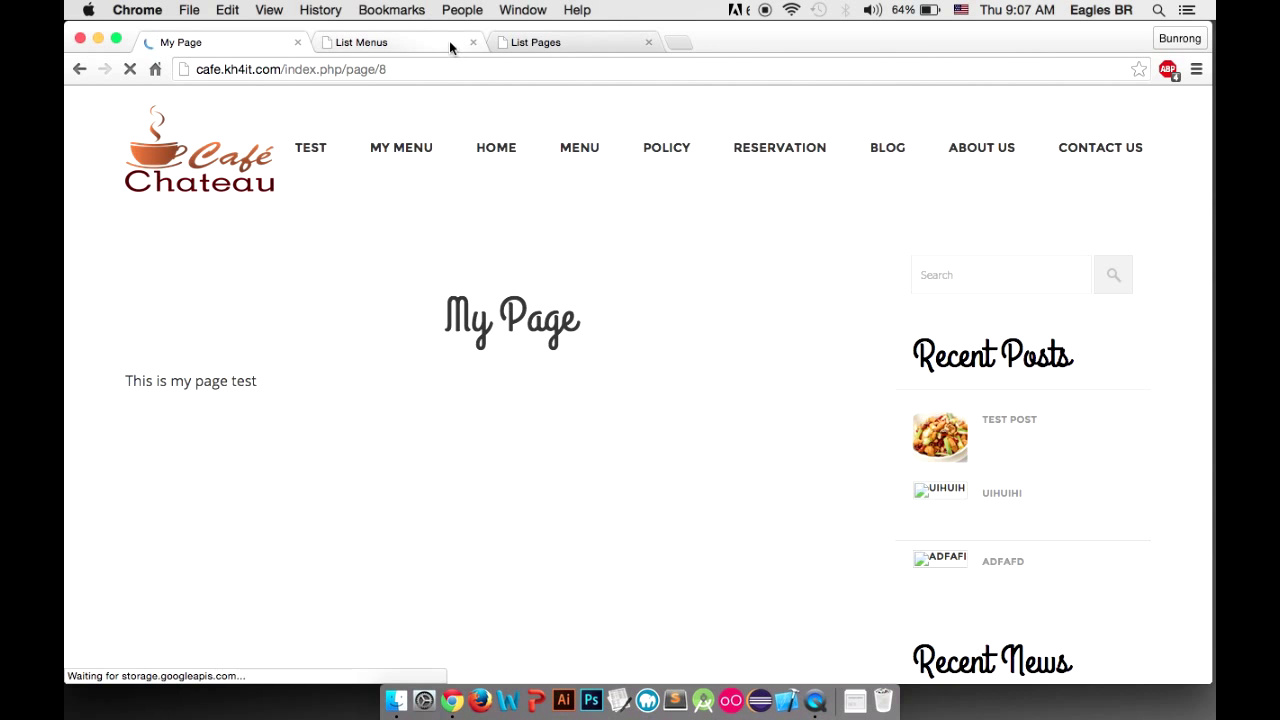
Find the My Menu entry on the second page of the admin menu list and open it for updating.
click(450, 44)
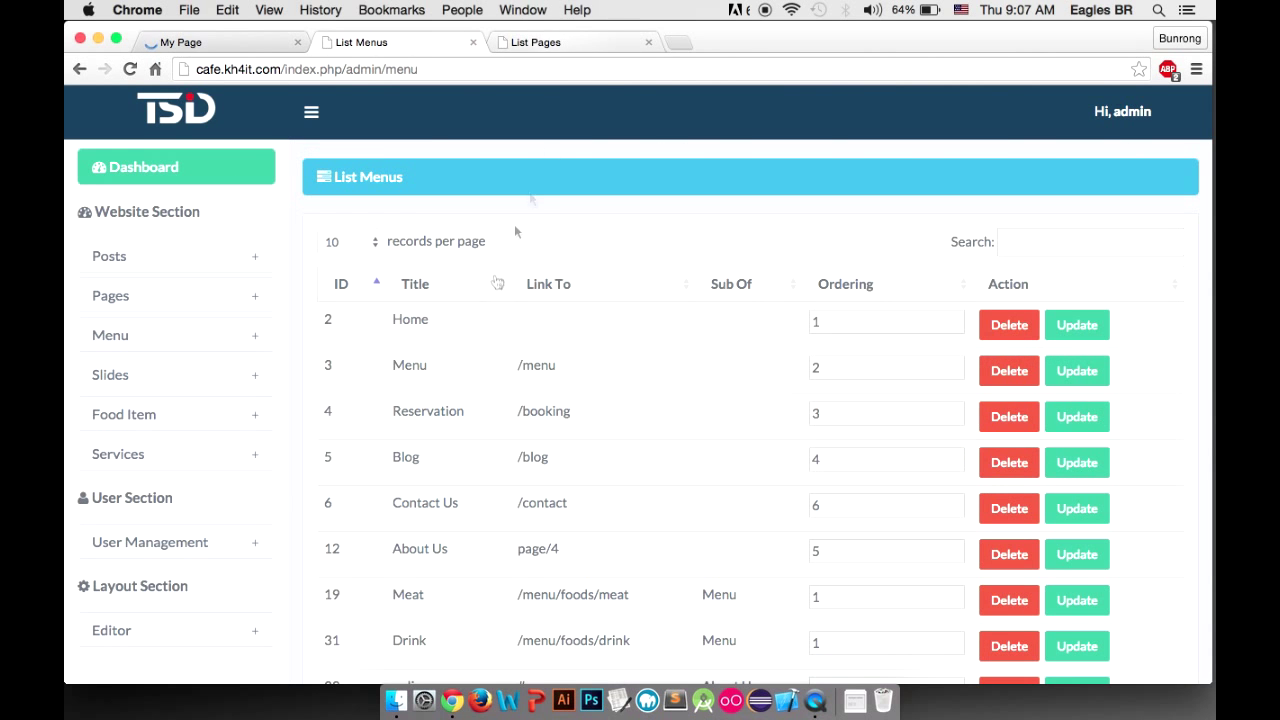
scroll(500, 270, down, 5)
click(152, 333)
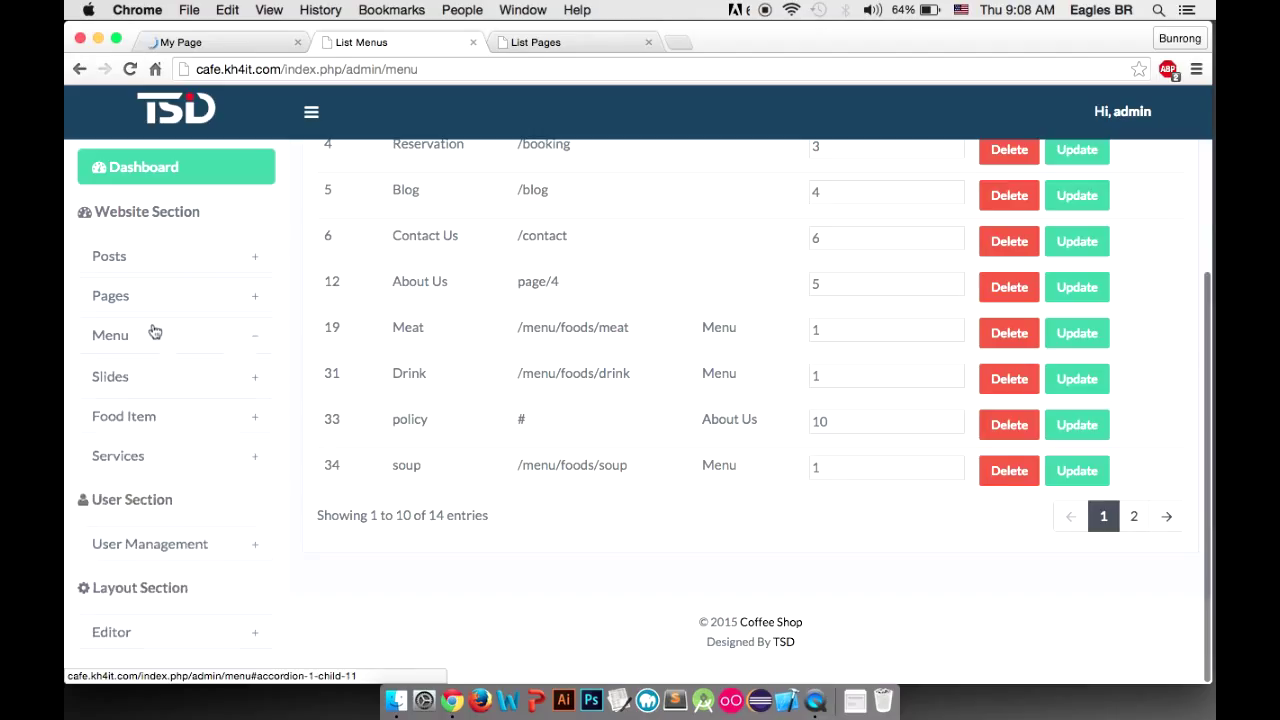
click(100, 416)
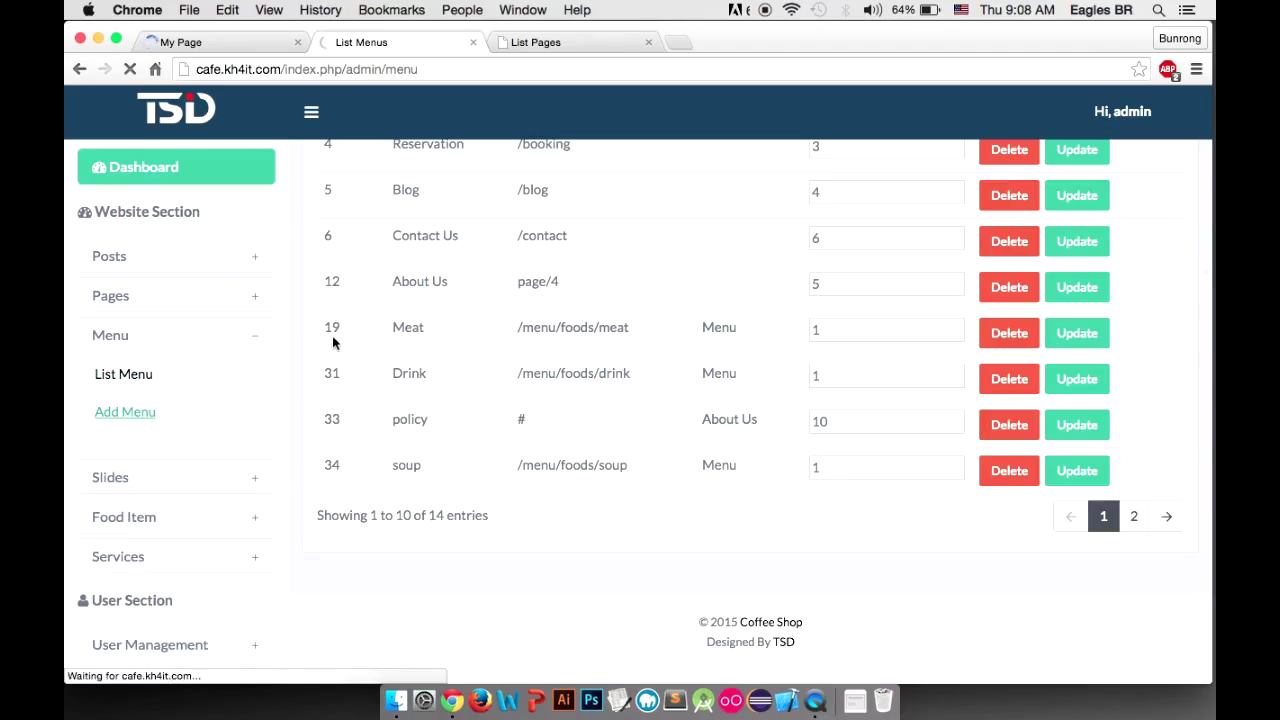
click(130, 375)
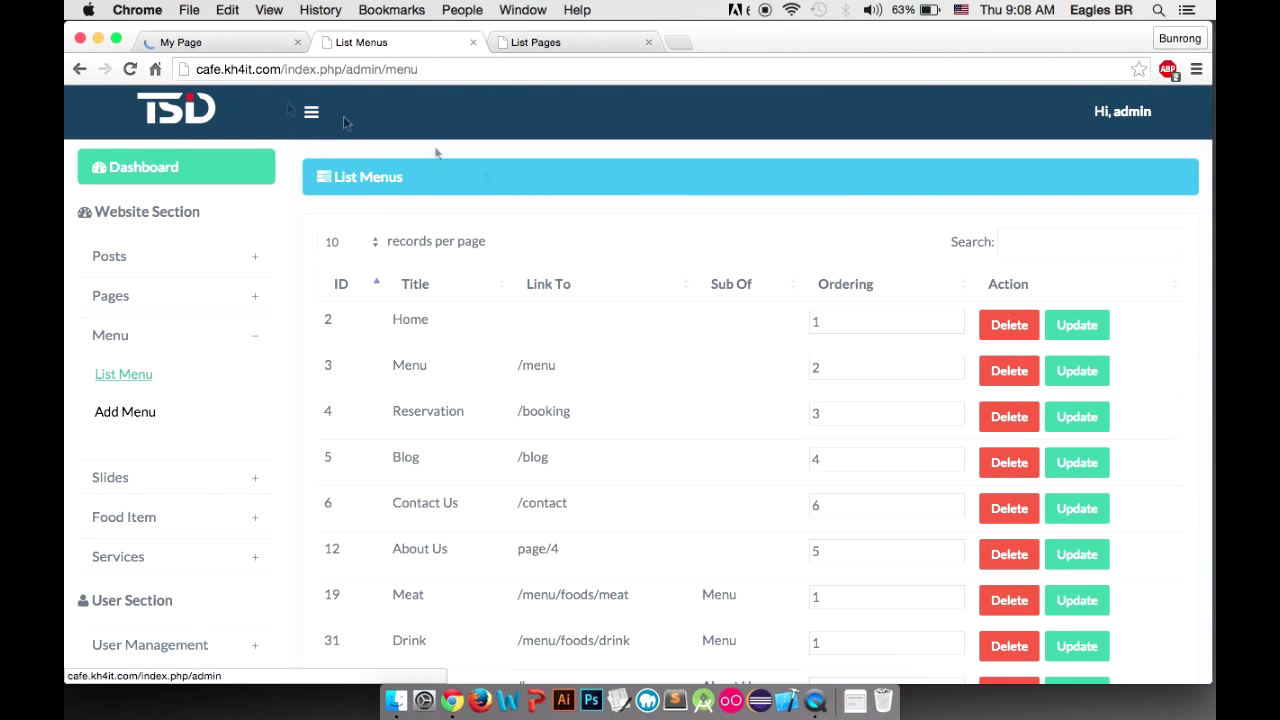
scroll(612, 214, down, 3)
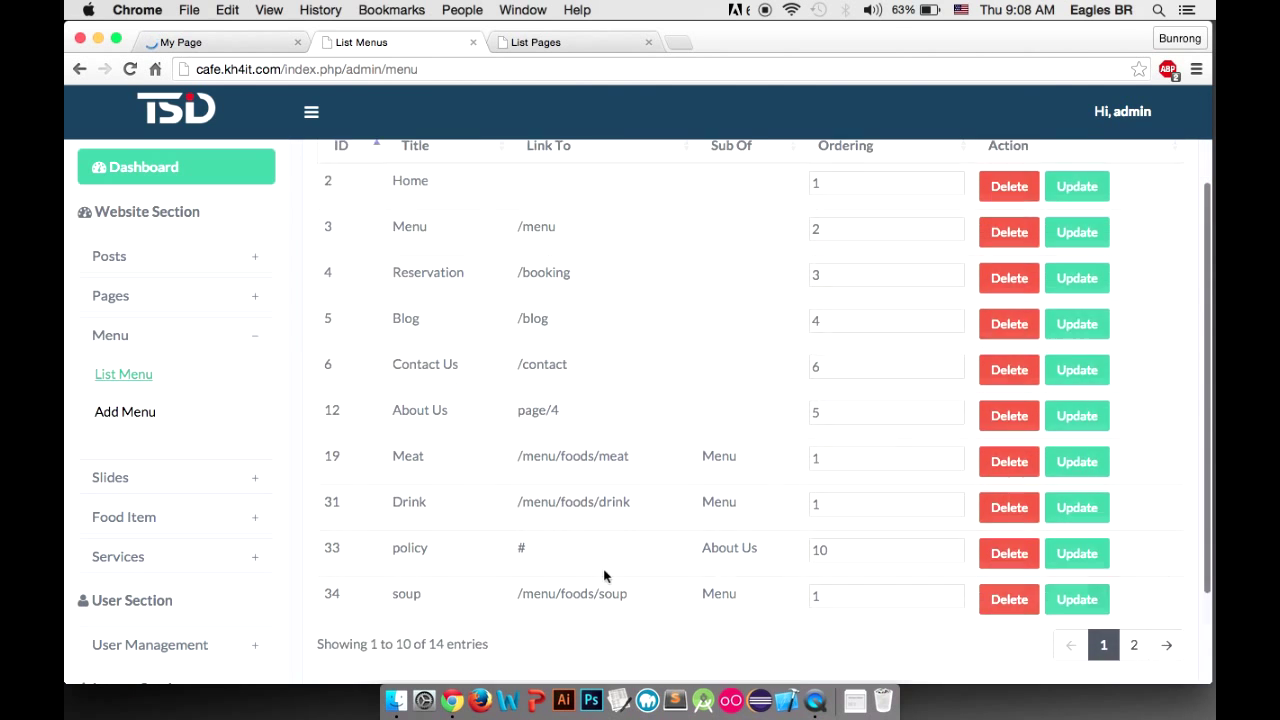
scroll(604, 576, down, 2)
click(1134, 566)
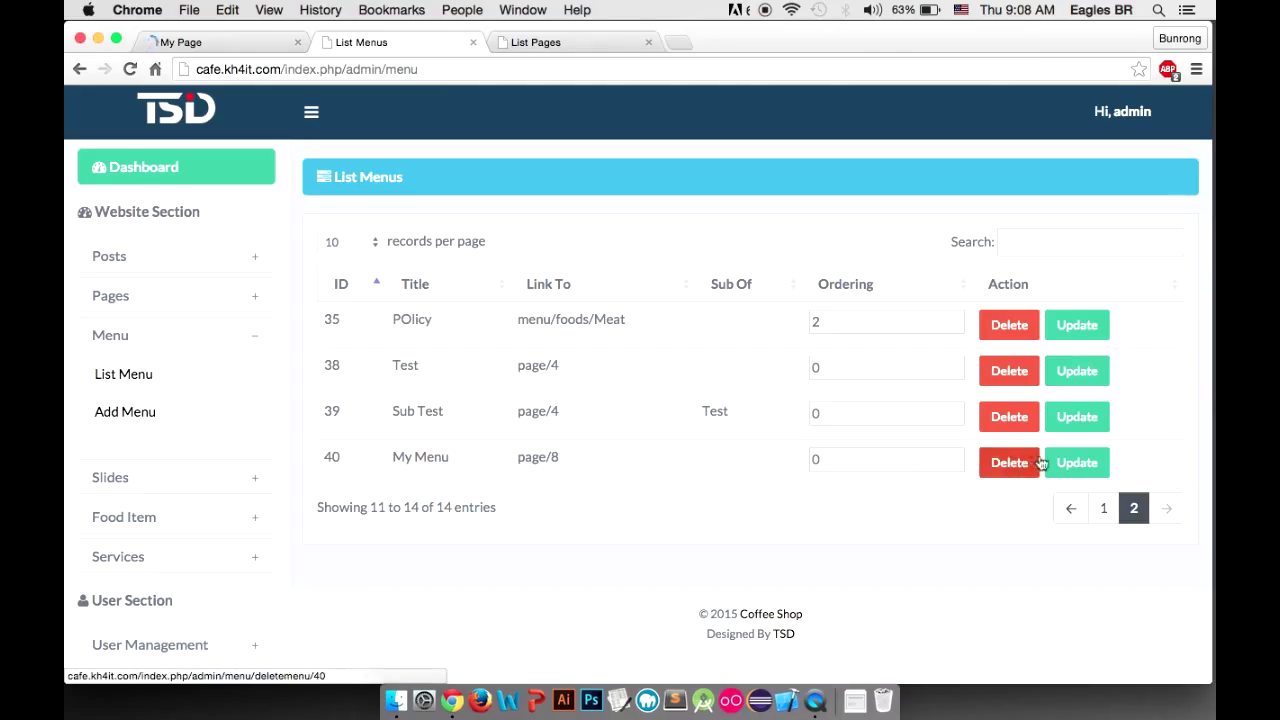
click(1074, 465)
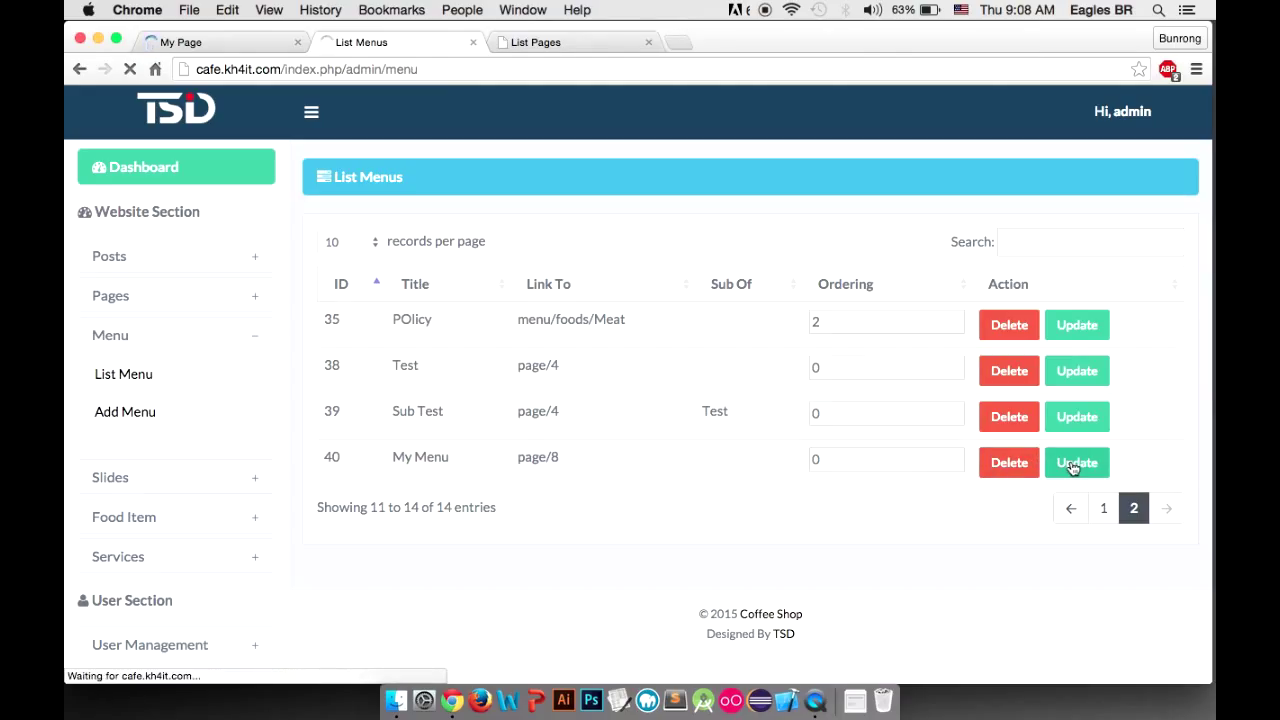
click(212, 42)
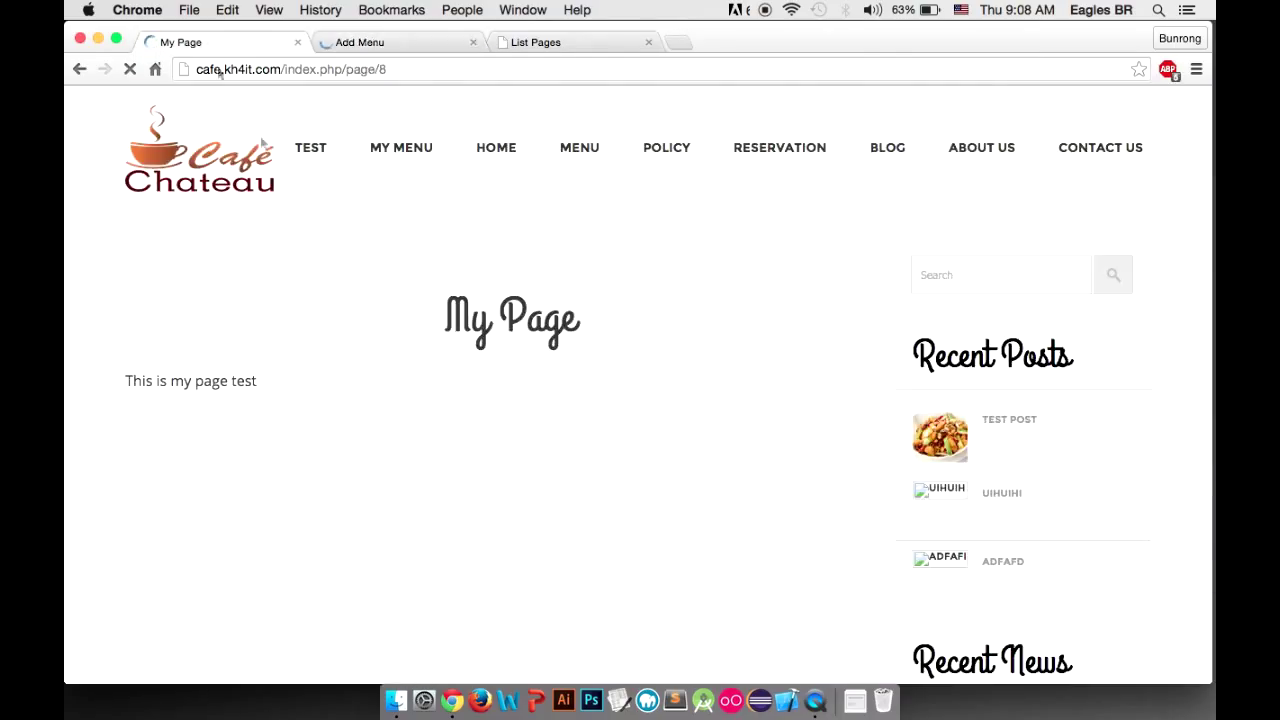
click(399, 38)
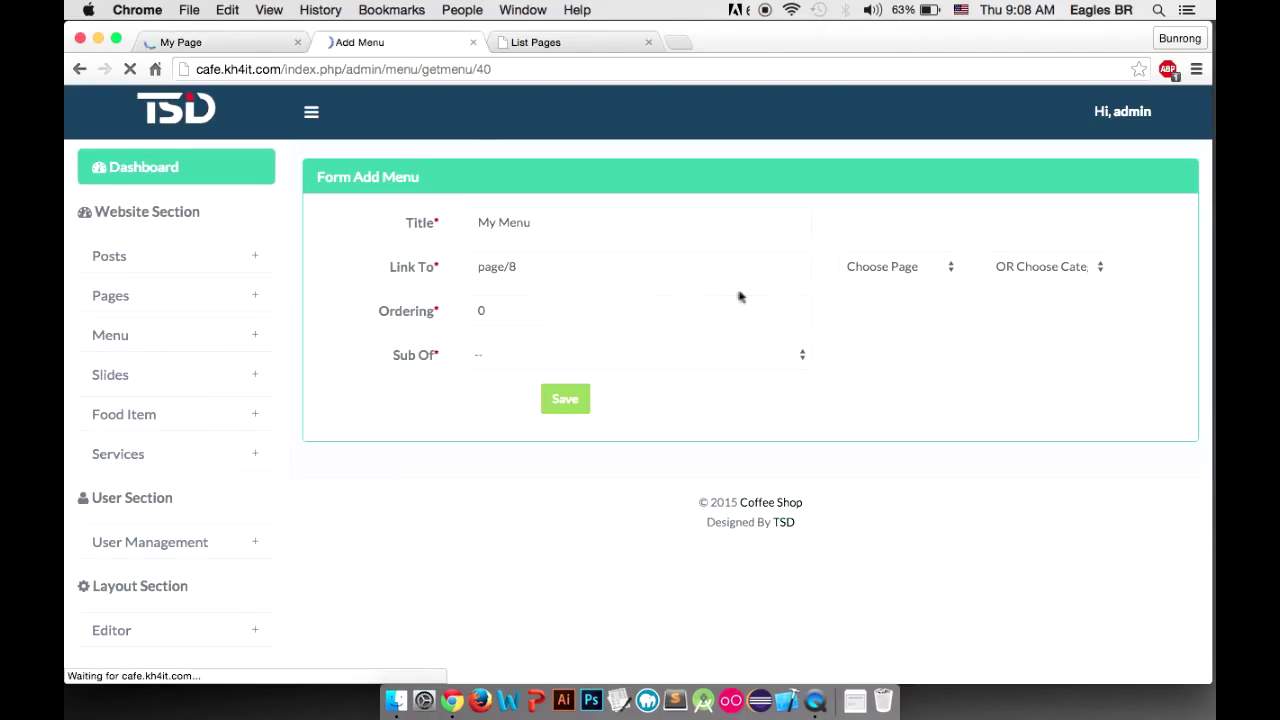
Change My Menu's link to the Drink food category instead of a page, and save the menu item.
click(1029, 267)
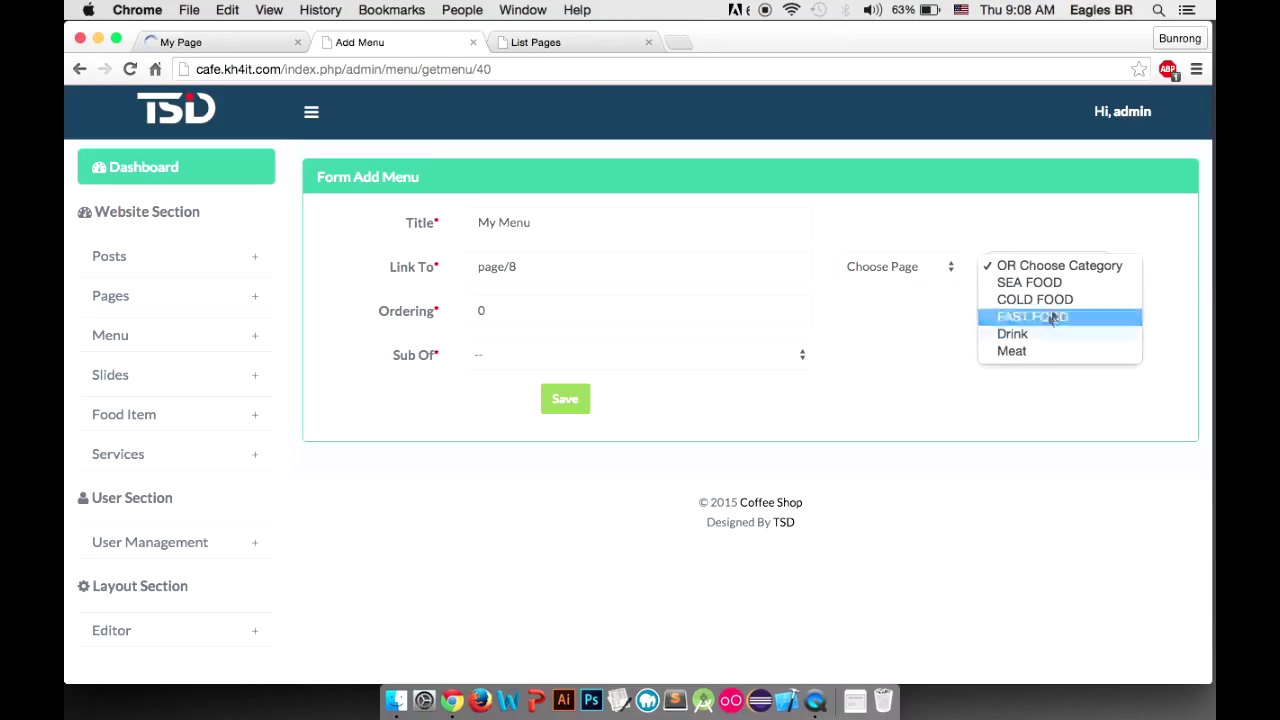
click(998, 256)
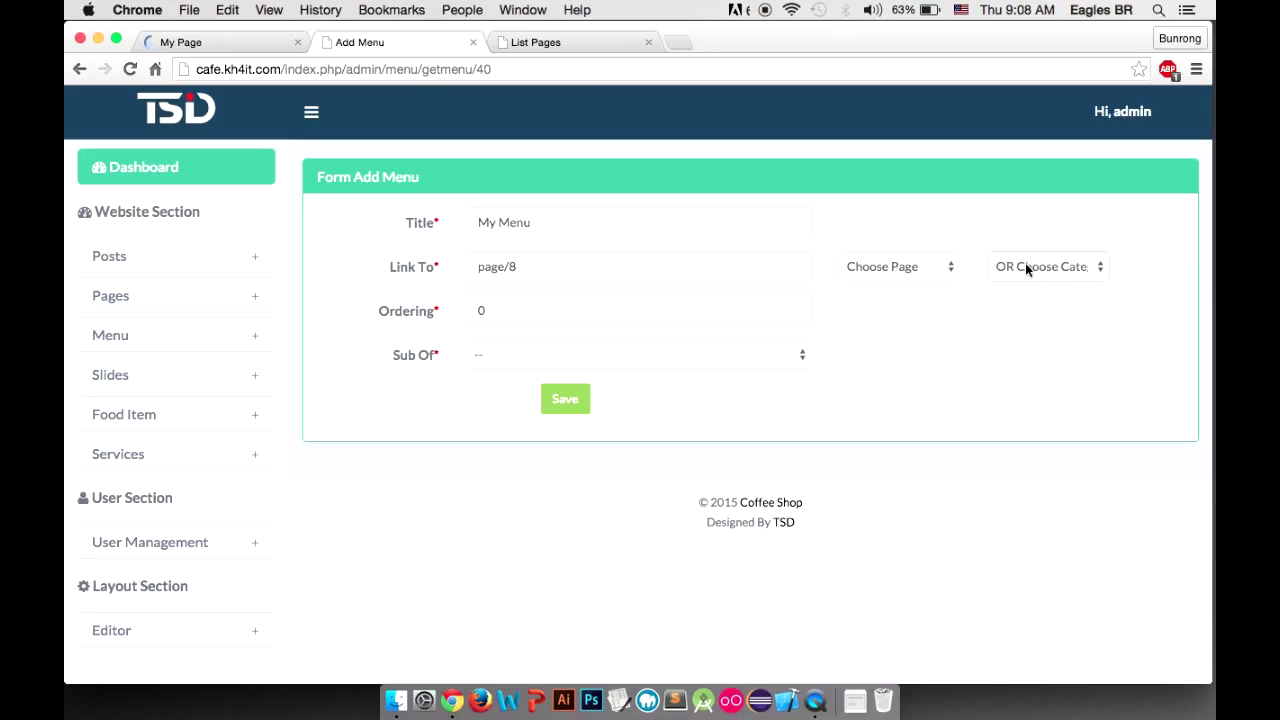
click(1025, 264)
click(1015, 282)
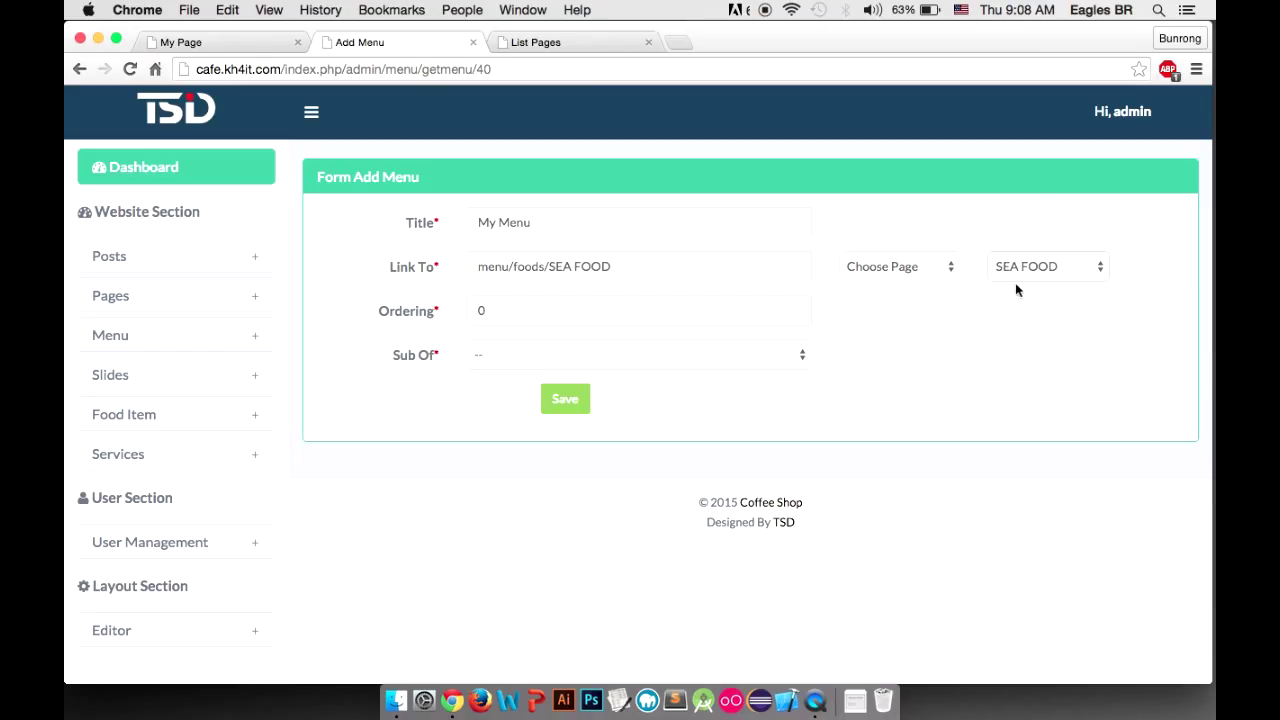
click(1028, 264)
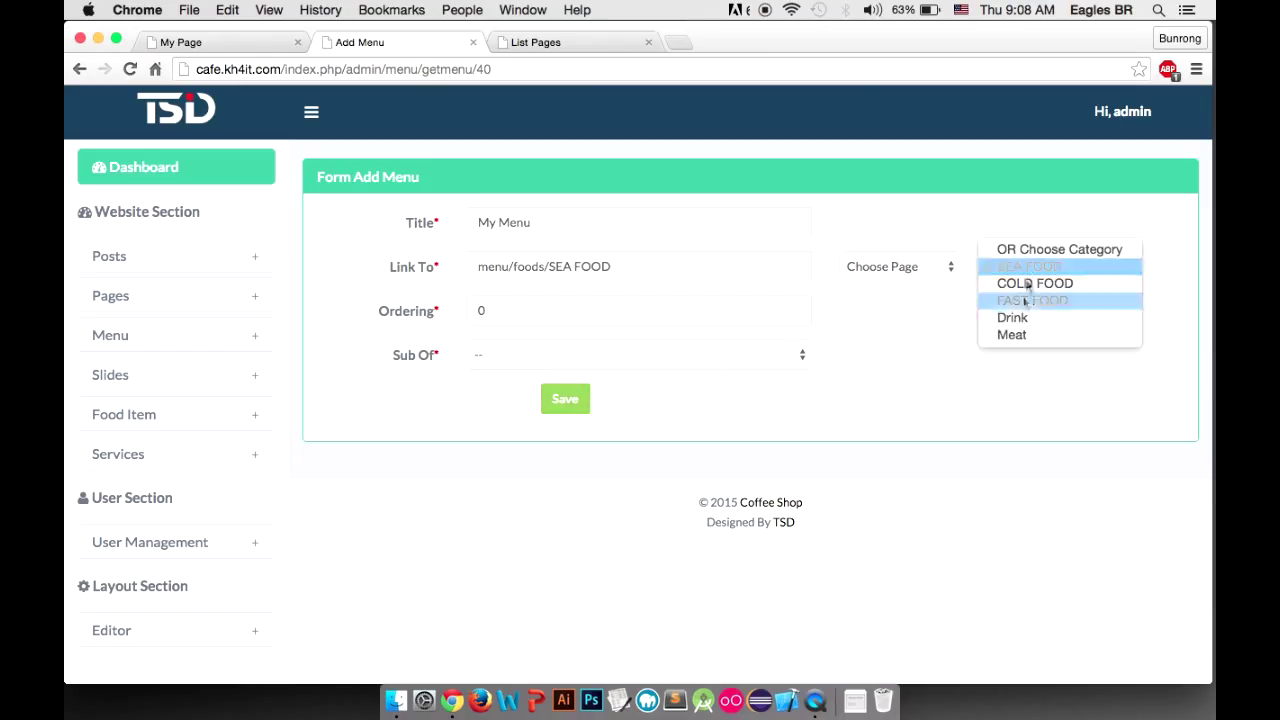
key(Escape)
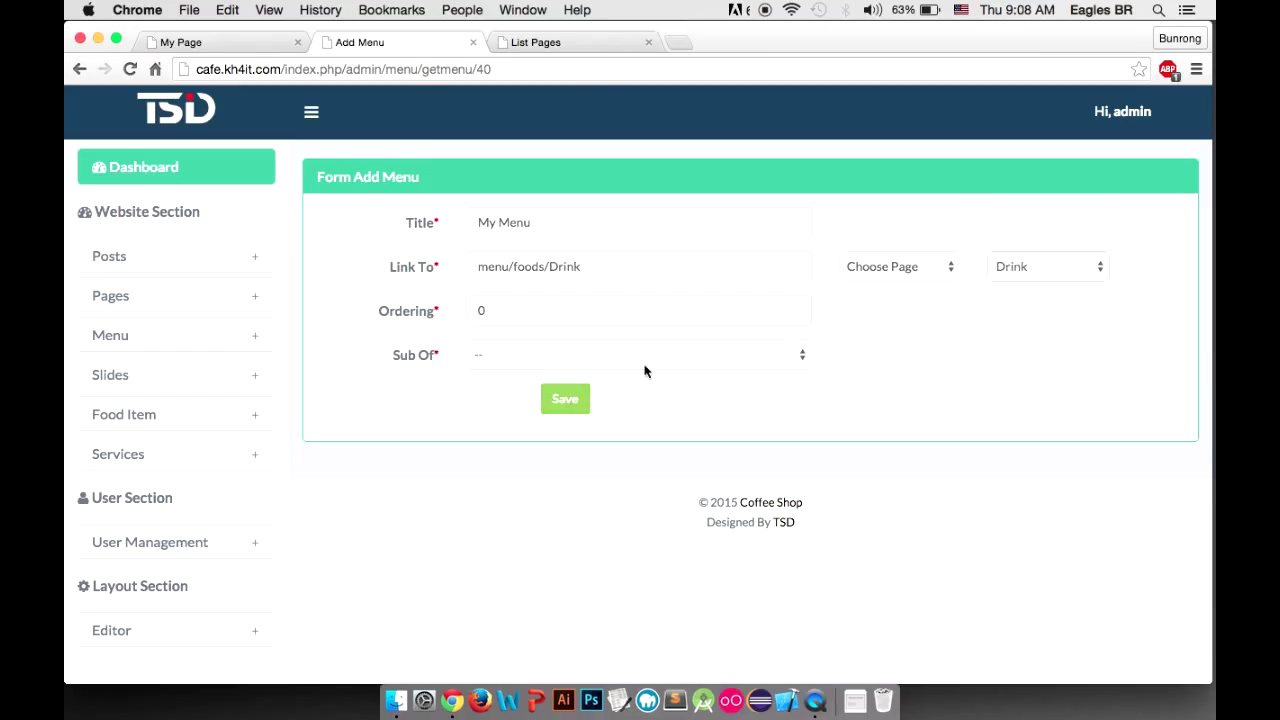
click(585, 404)
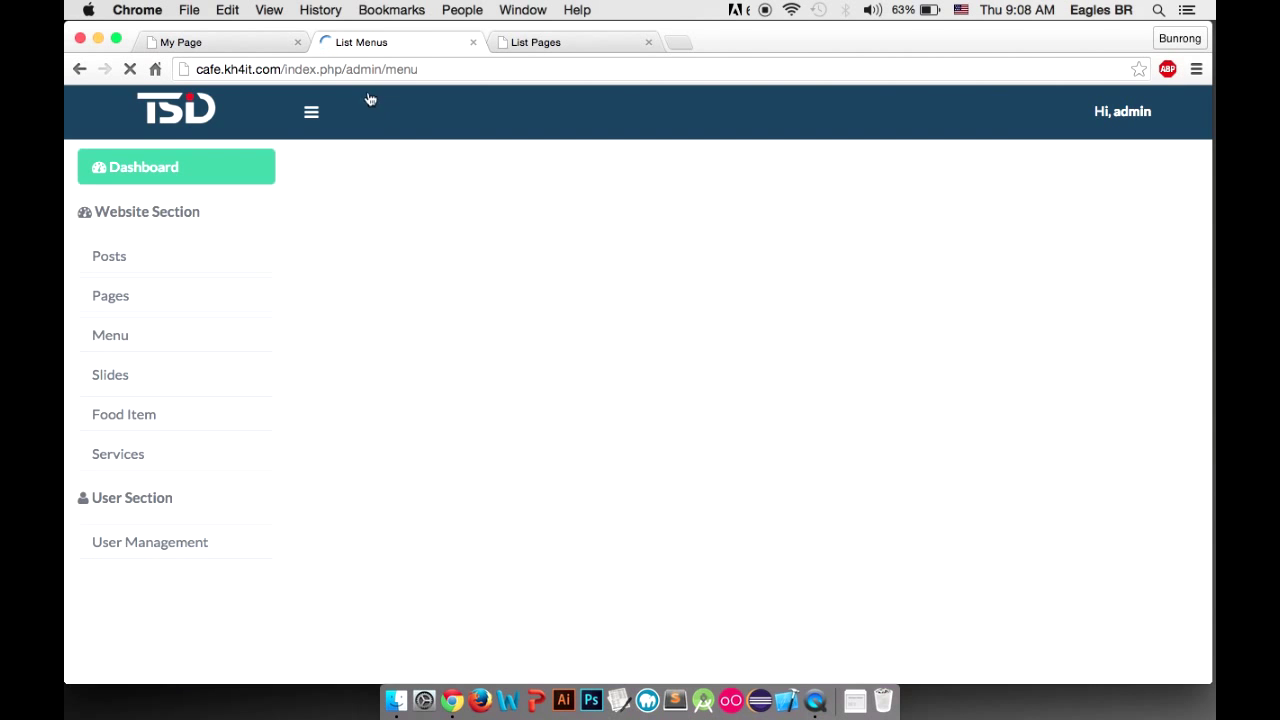
Reload the public café page and check its navigation, looking over the admin menu list while it loads.
click(229, 37)
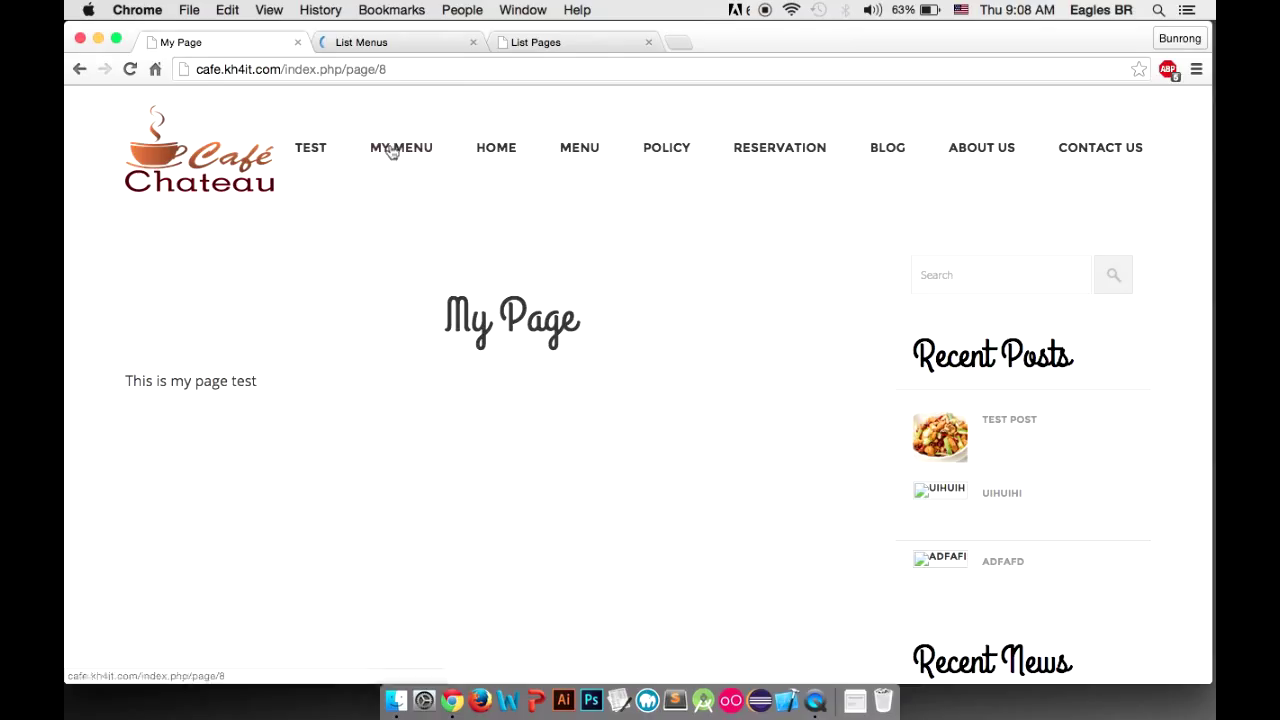
click(374, 69)
key(Return)
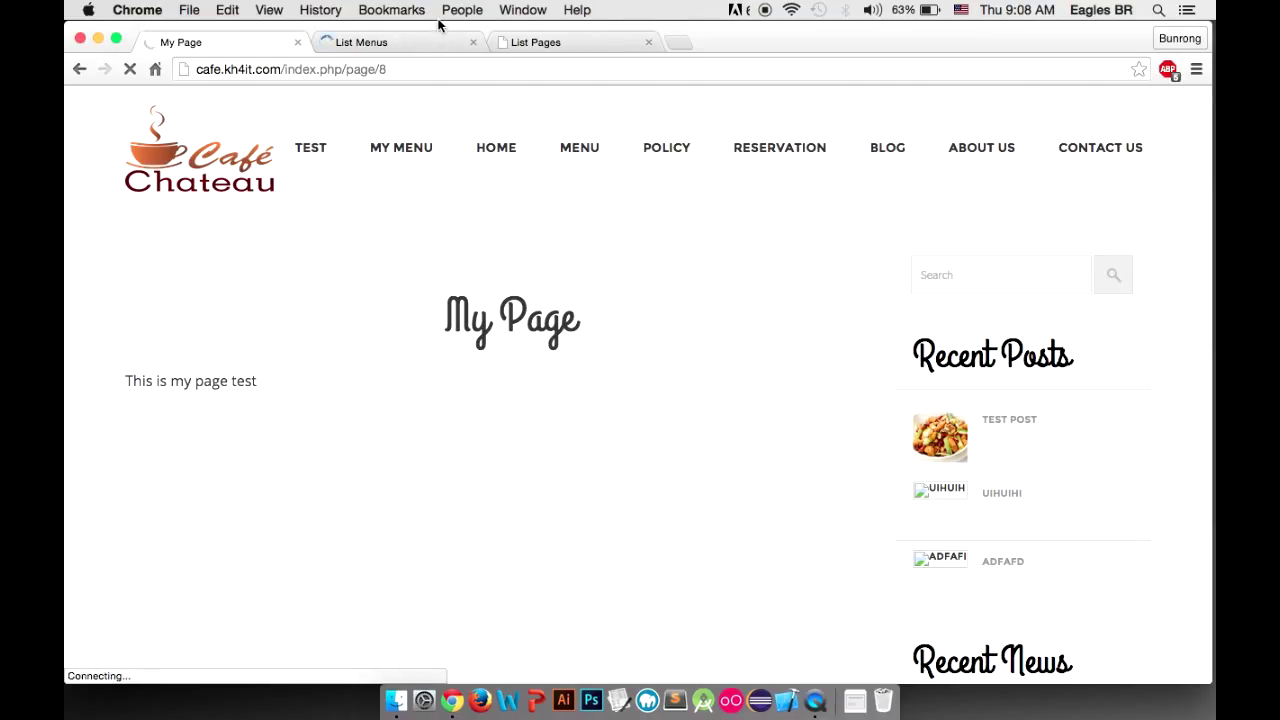
click(391, 42)
scroll(511, 231, down, 2)
scroll(511, 231, up, 3)
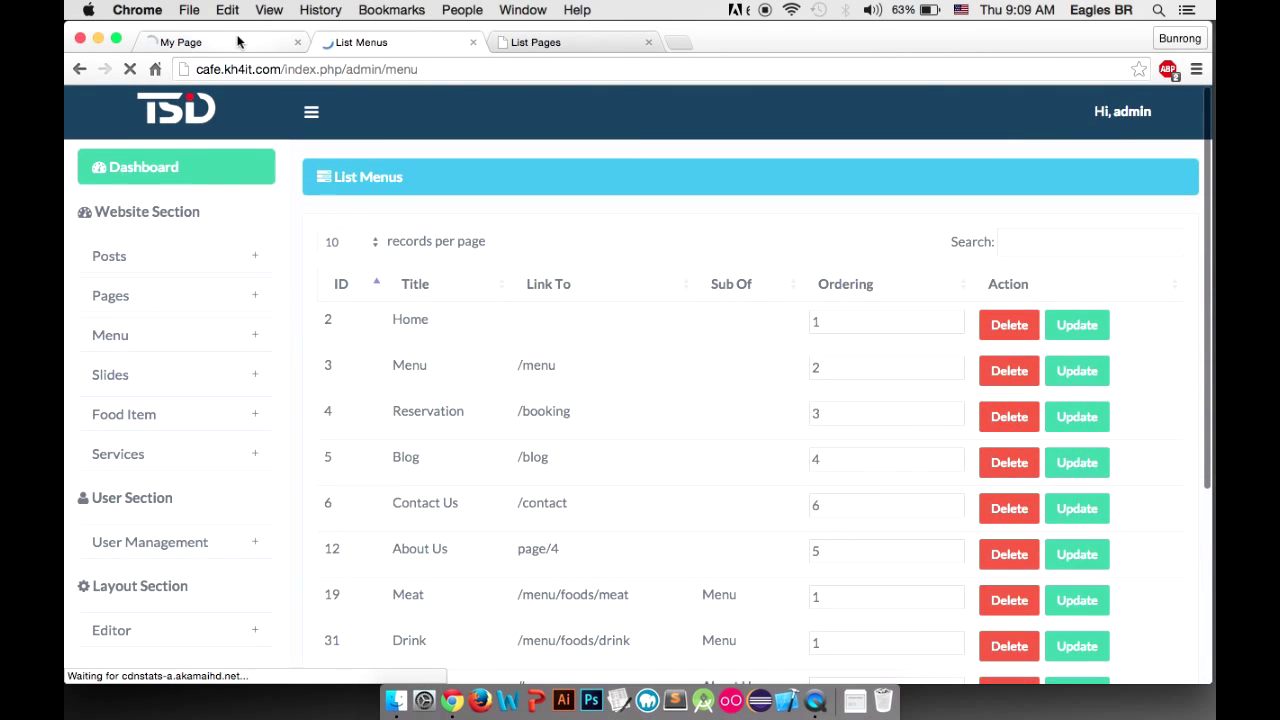
click(237, 42)
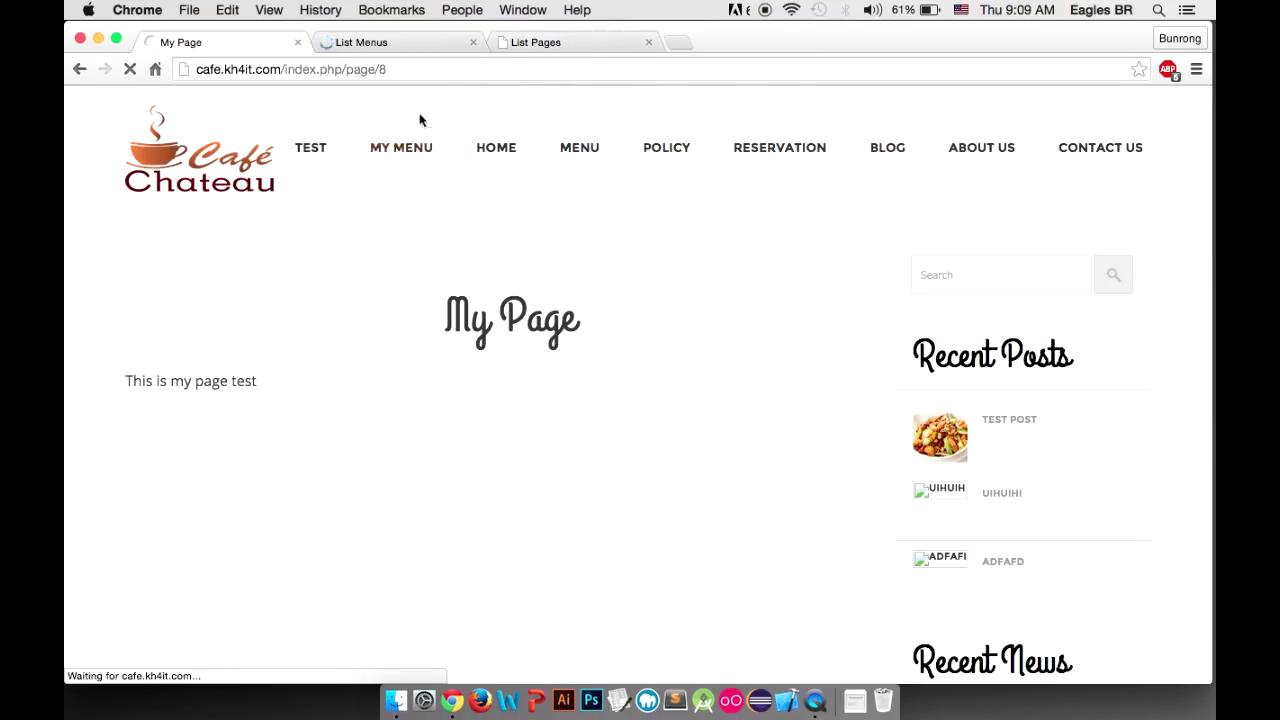
click(405, 39)
scroll(423, 414, down, 5)
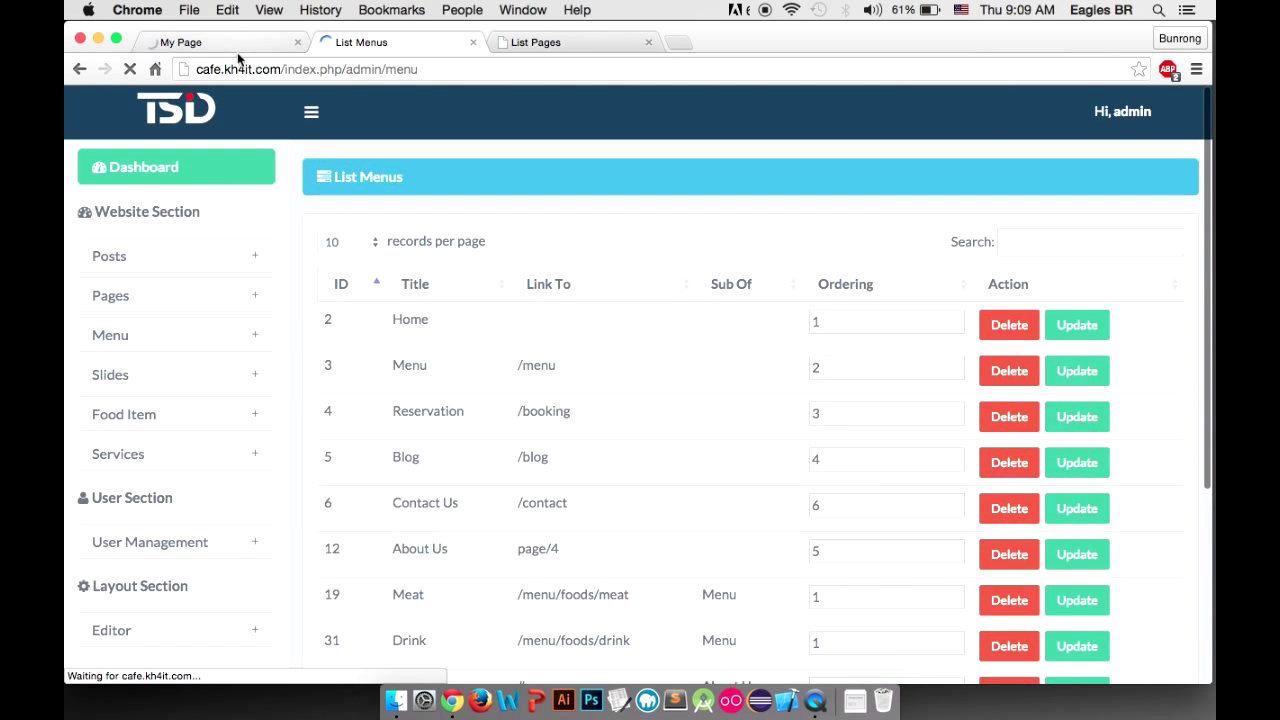
click(237, 50)
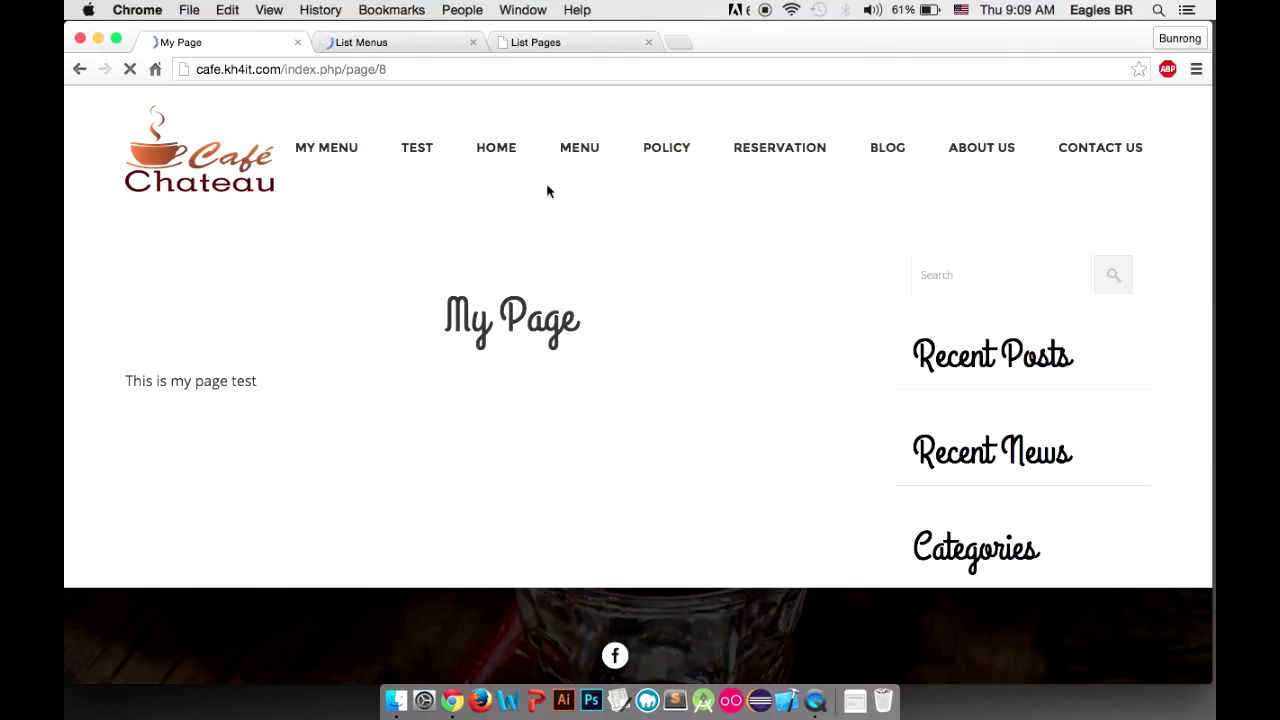
click(416, 42)
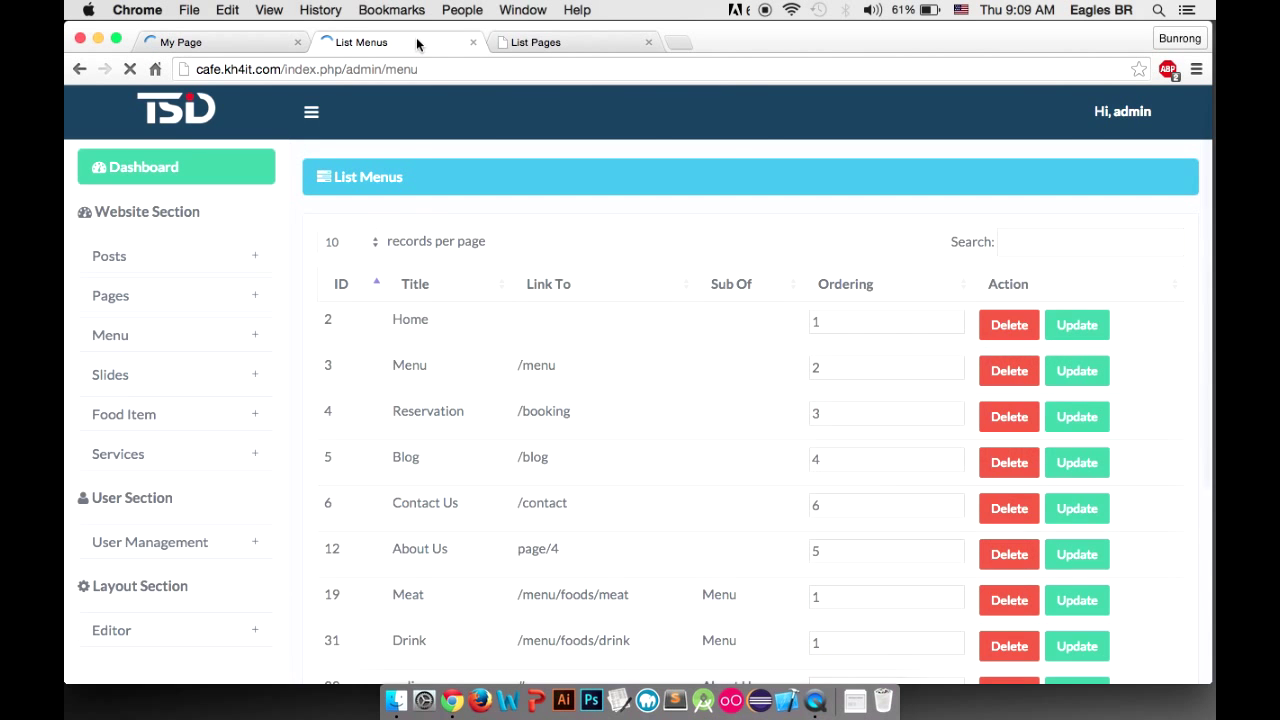
scroll(443, 306, down, 5)
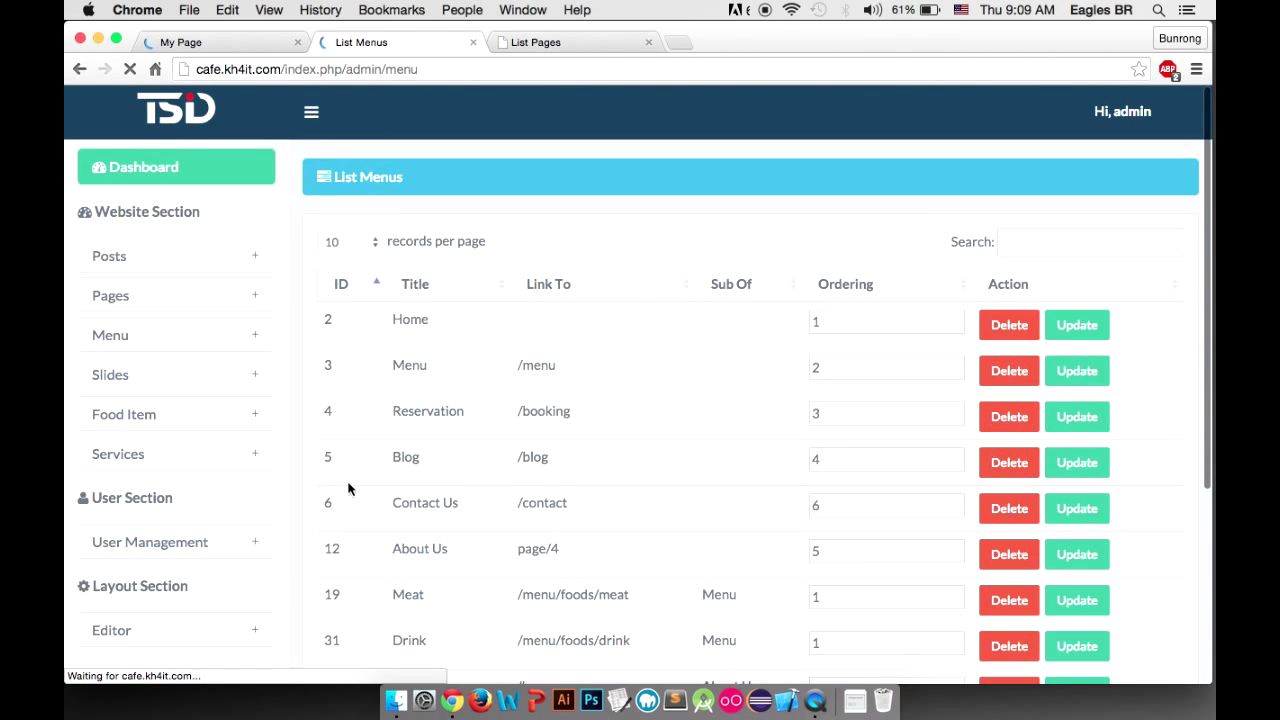
scroll(349, 487, down, 5)
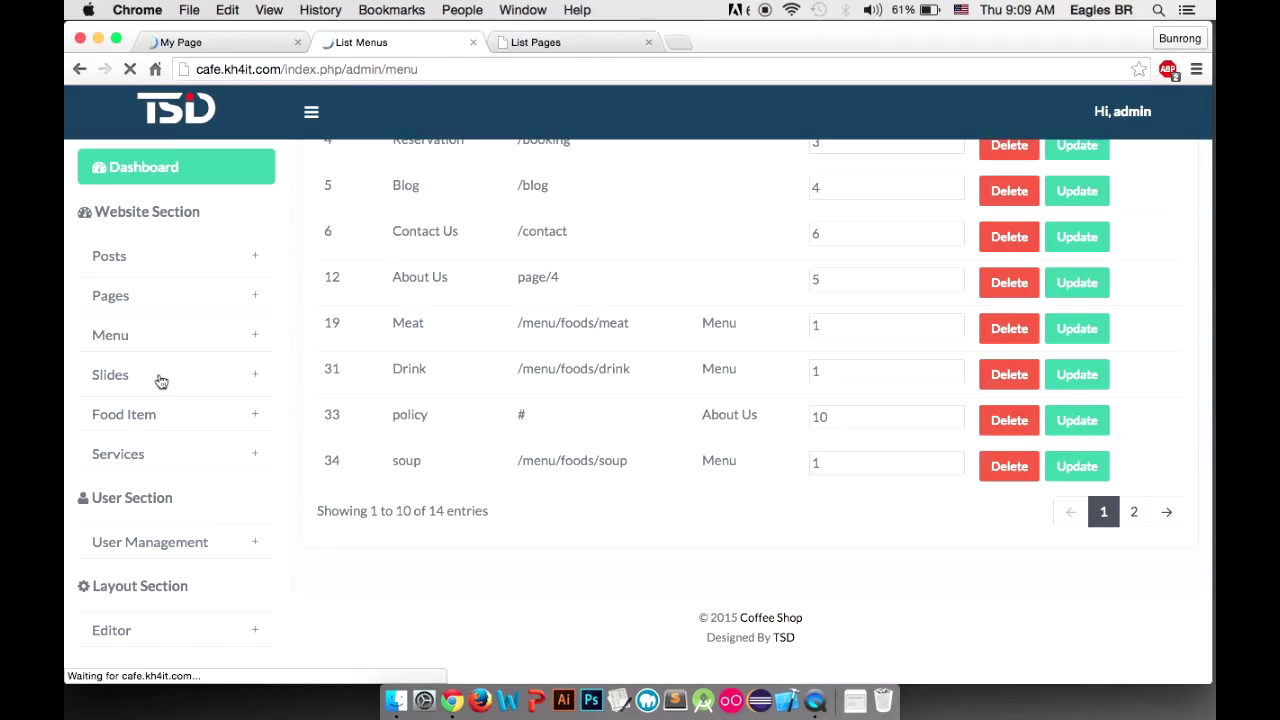
click(205, 47)
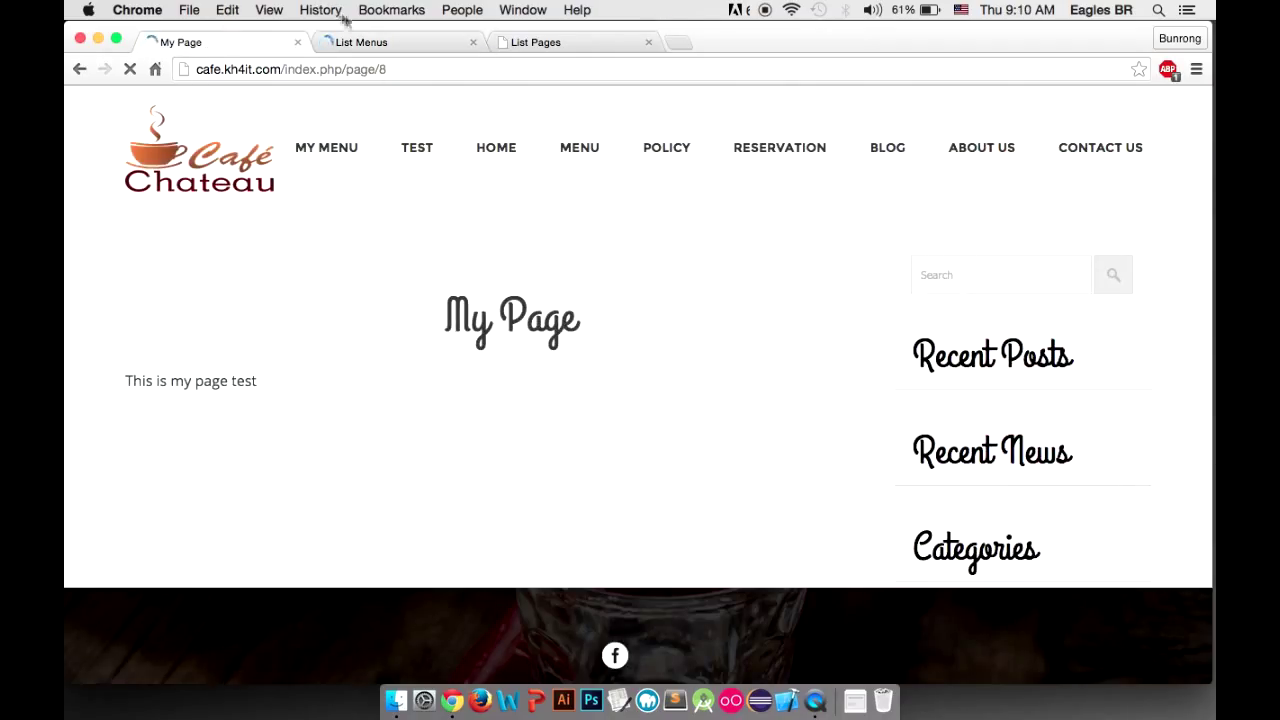
click(368, 42)
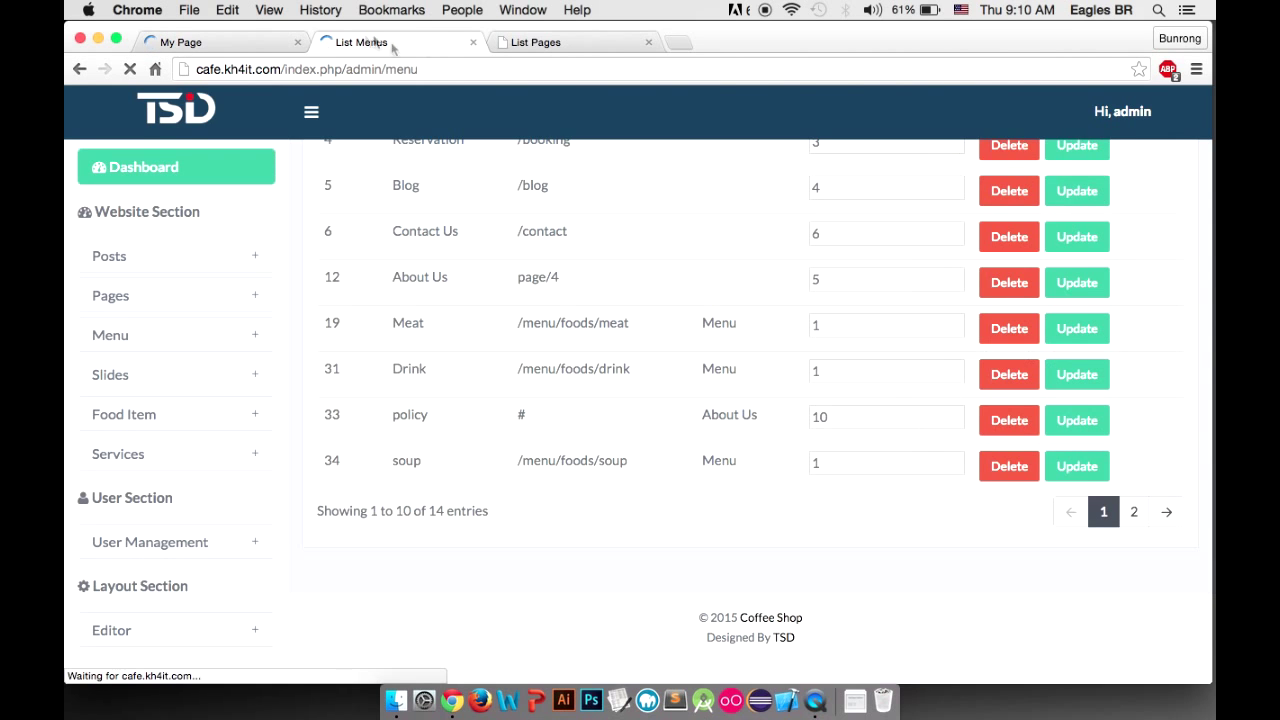
click(246, 43)
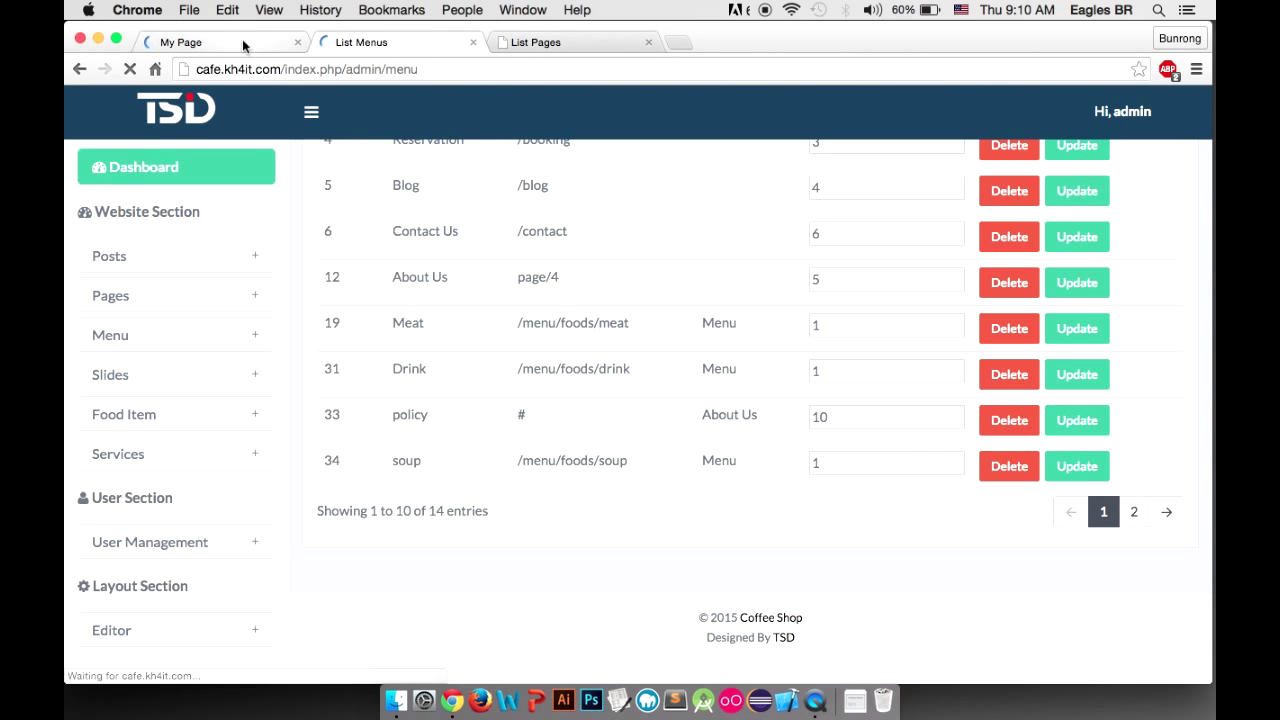
click(362, 42)
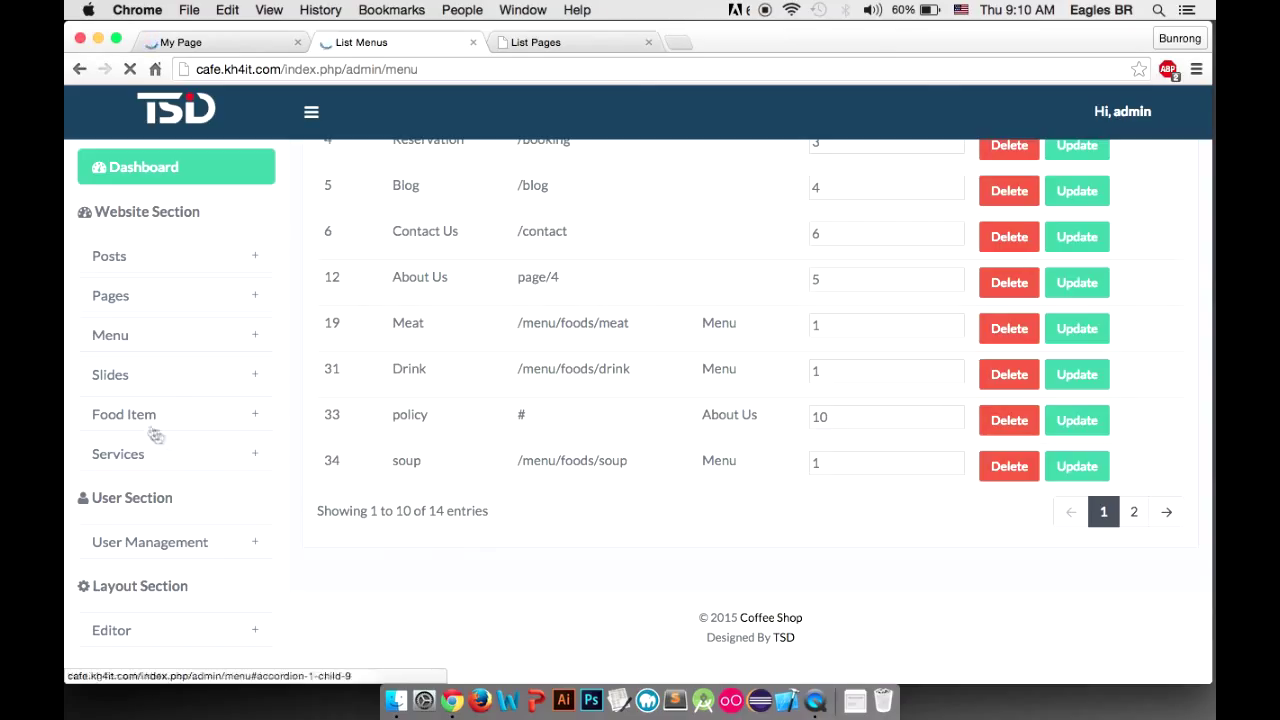
Open the list of existing slides in the admin area.
click(174, 384)
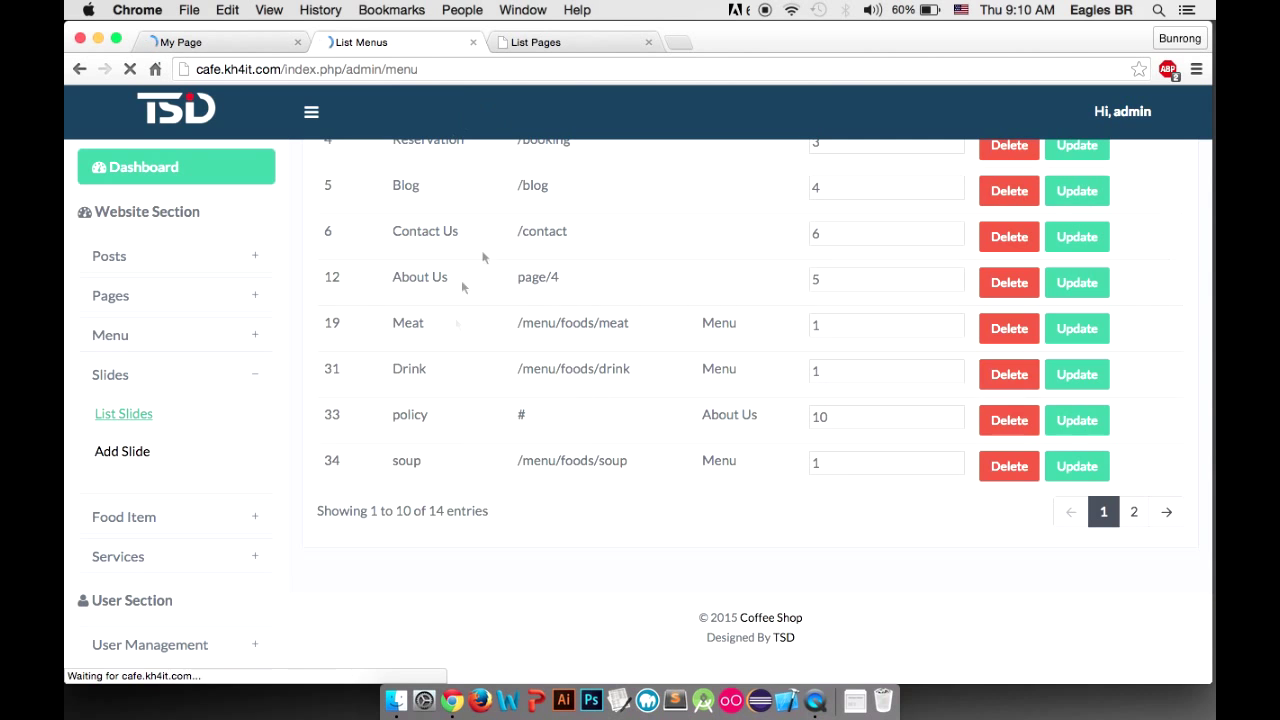
click(194, 43)
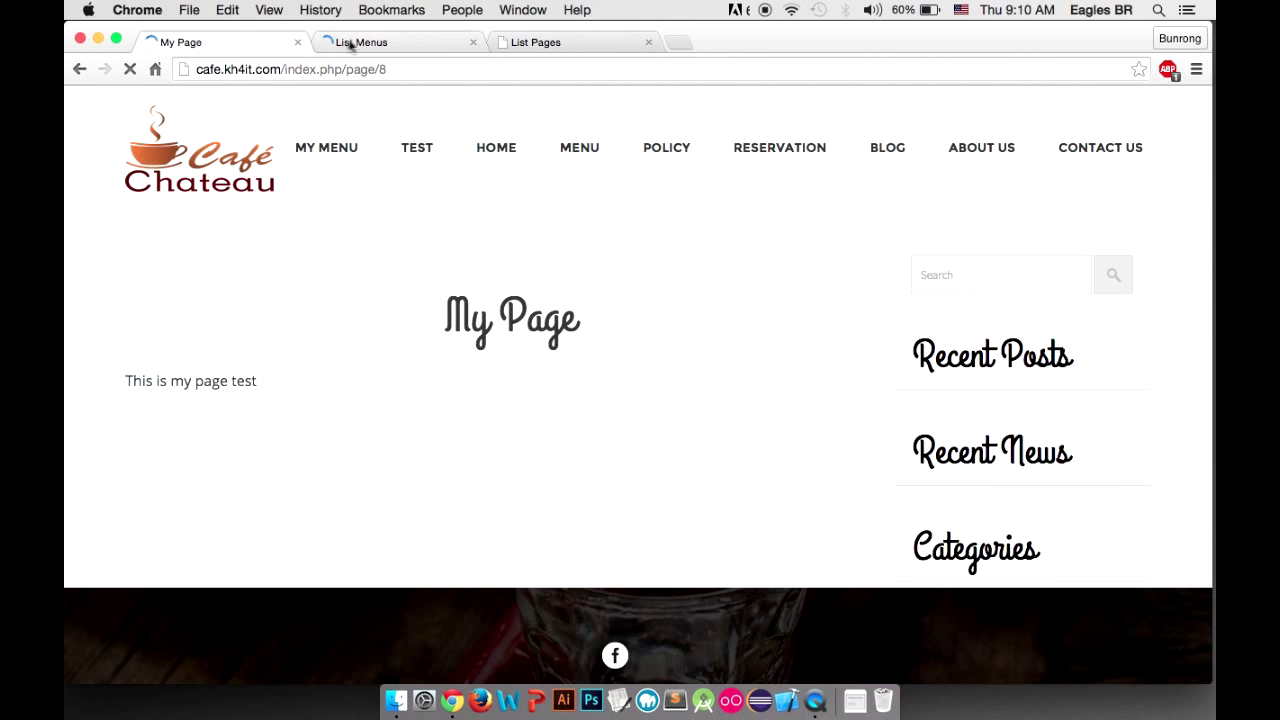
click(352, 41)
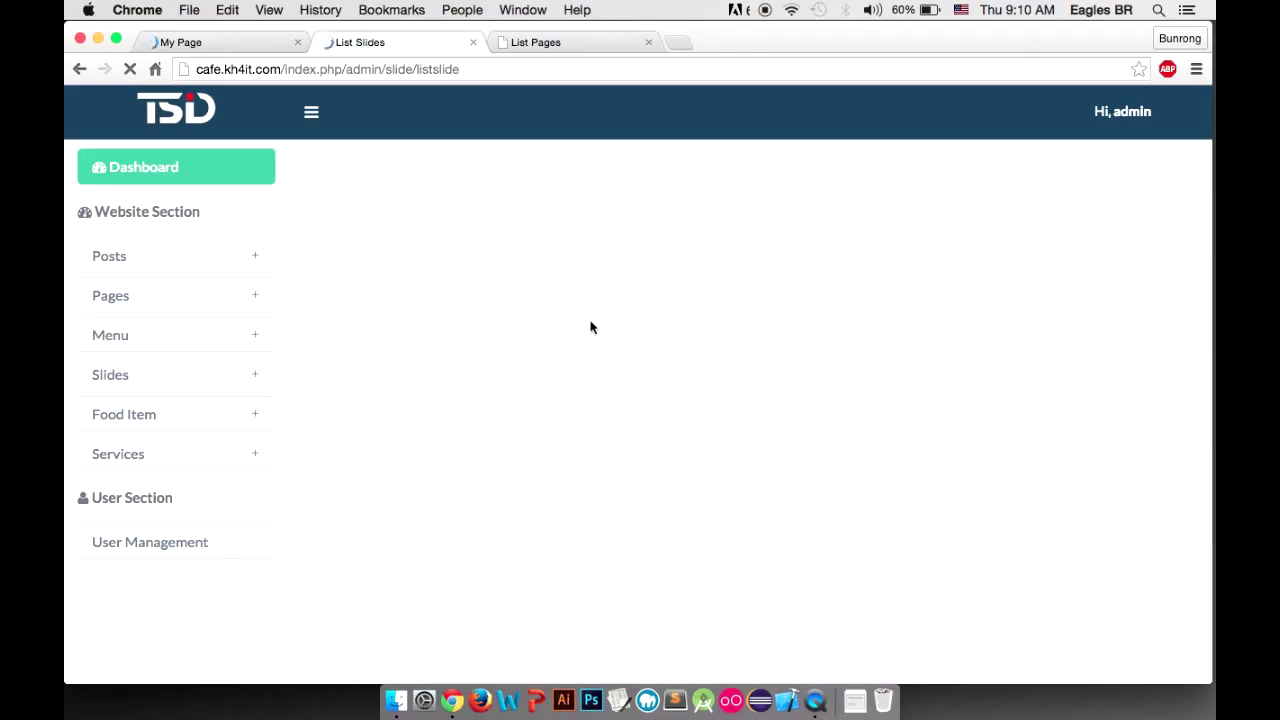
click(230, 43)
click(345, 40)
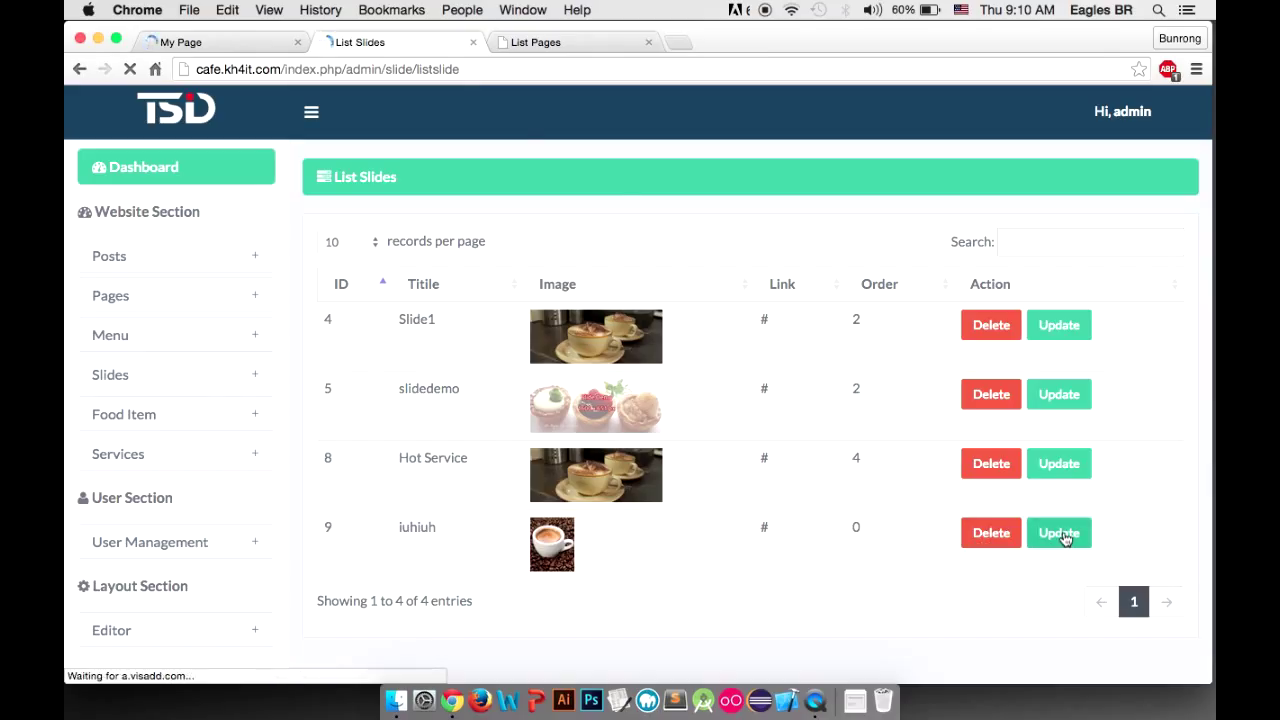
Load the public café site's home page at cafe.kh4it.com by removing the page path from its address.
click(180, 45)
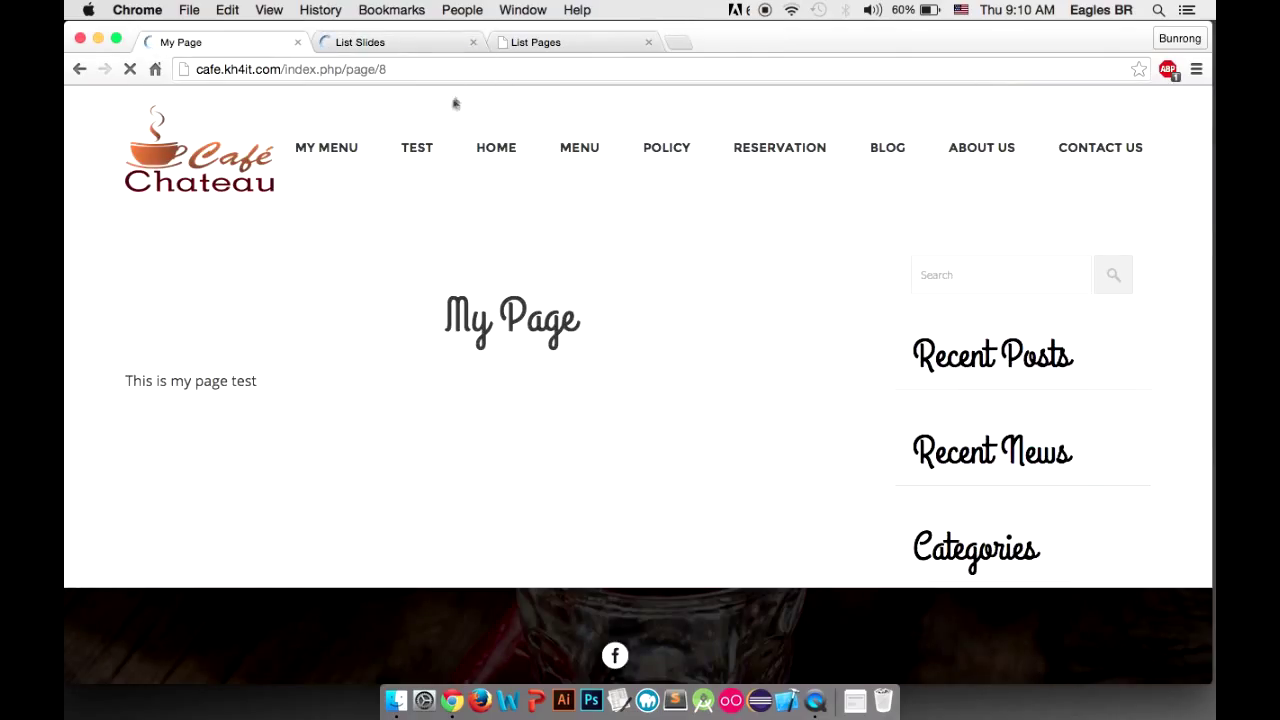
drag(456, 68, 290, 69)
key(BackSpace)
key(Escape)
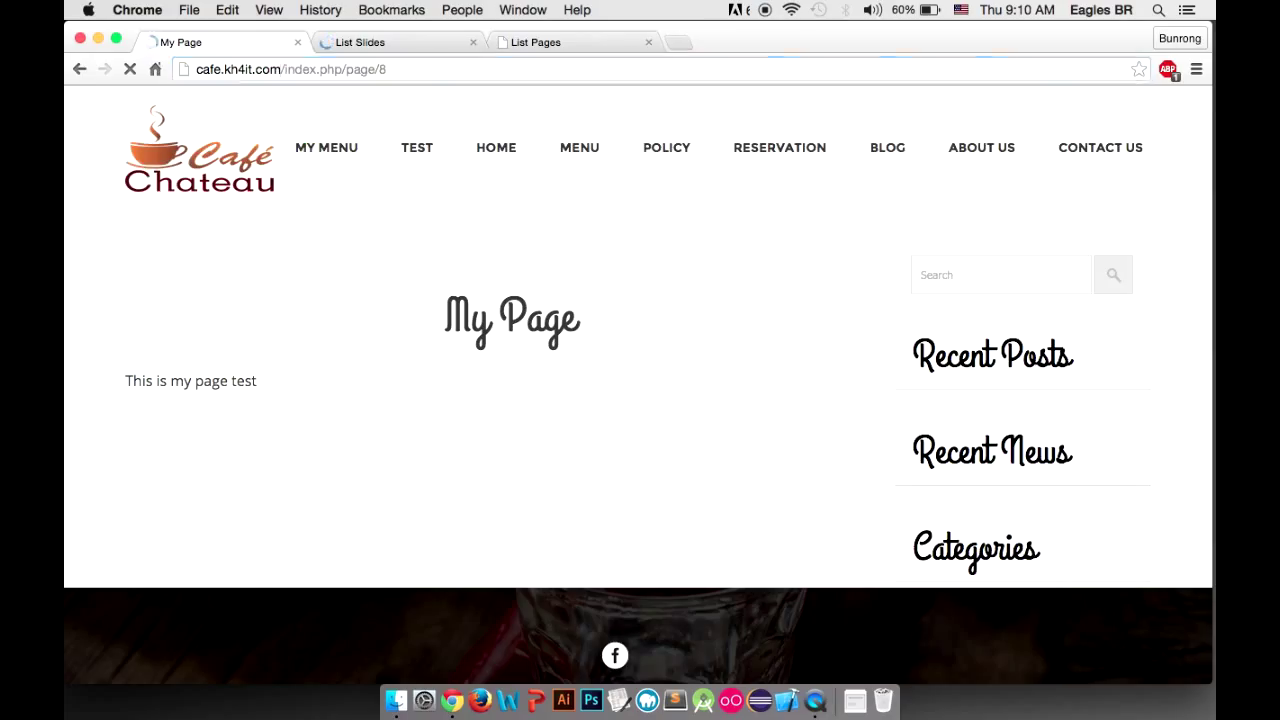
Open the slide titled iuhiuh for updating, closing the blank pop-up page.
click(340, 50)
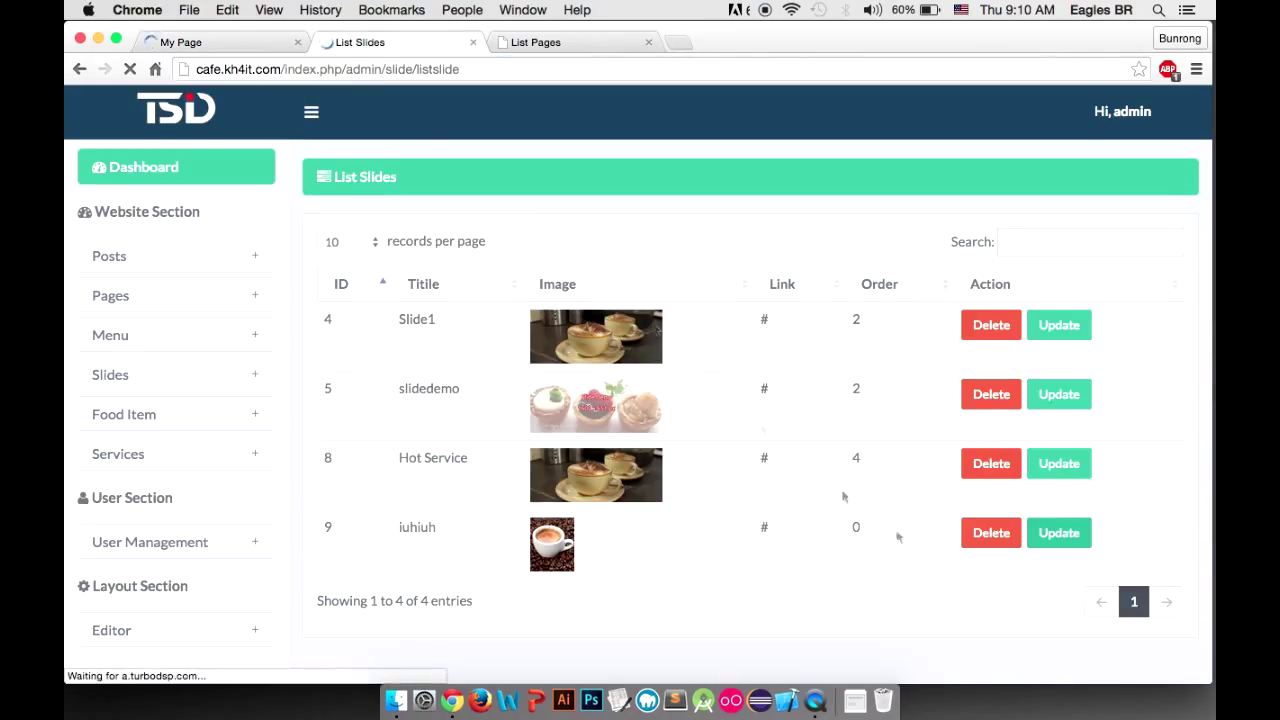
click(1076, 543)
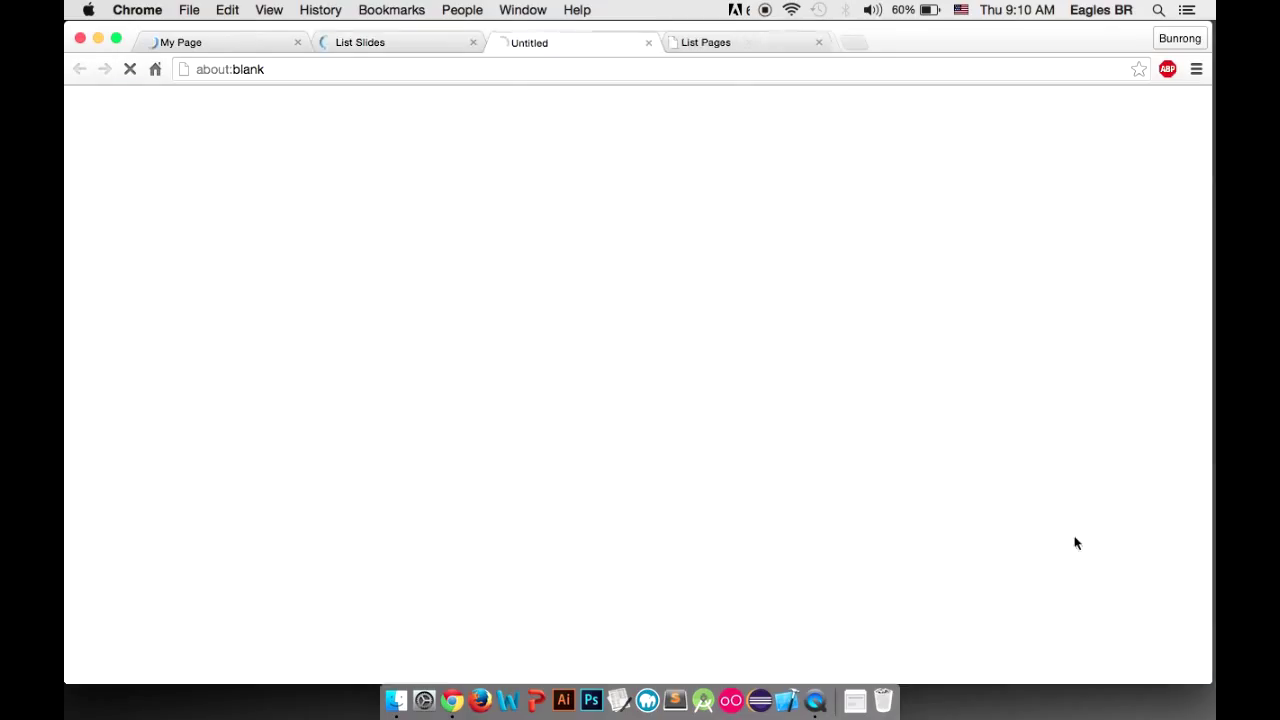
click(648, 43)
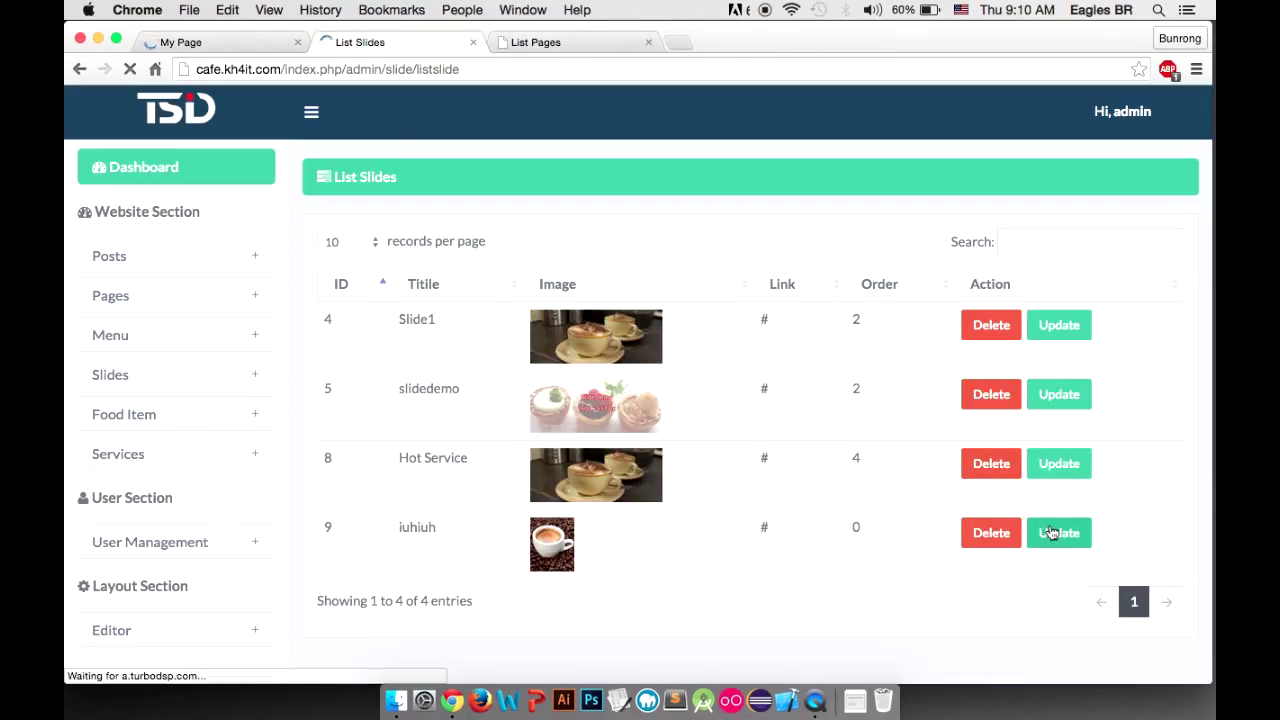
click(222, 40)
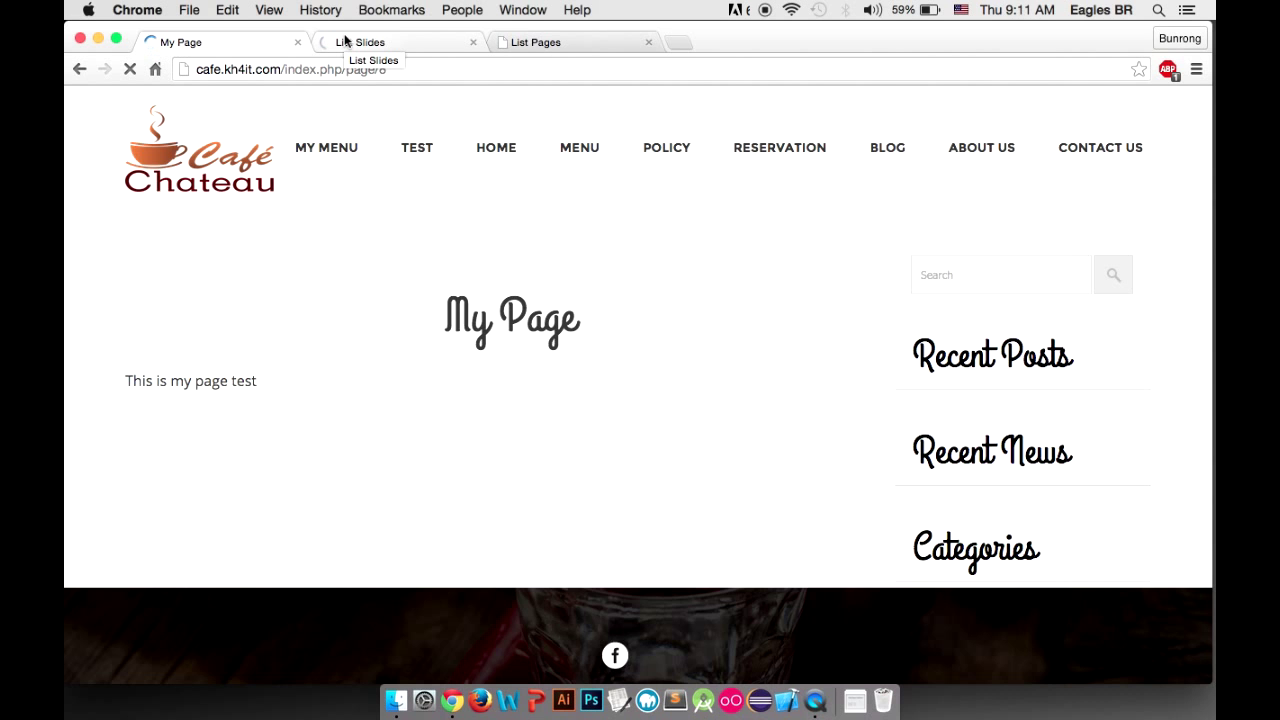
click(345, 40)
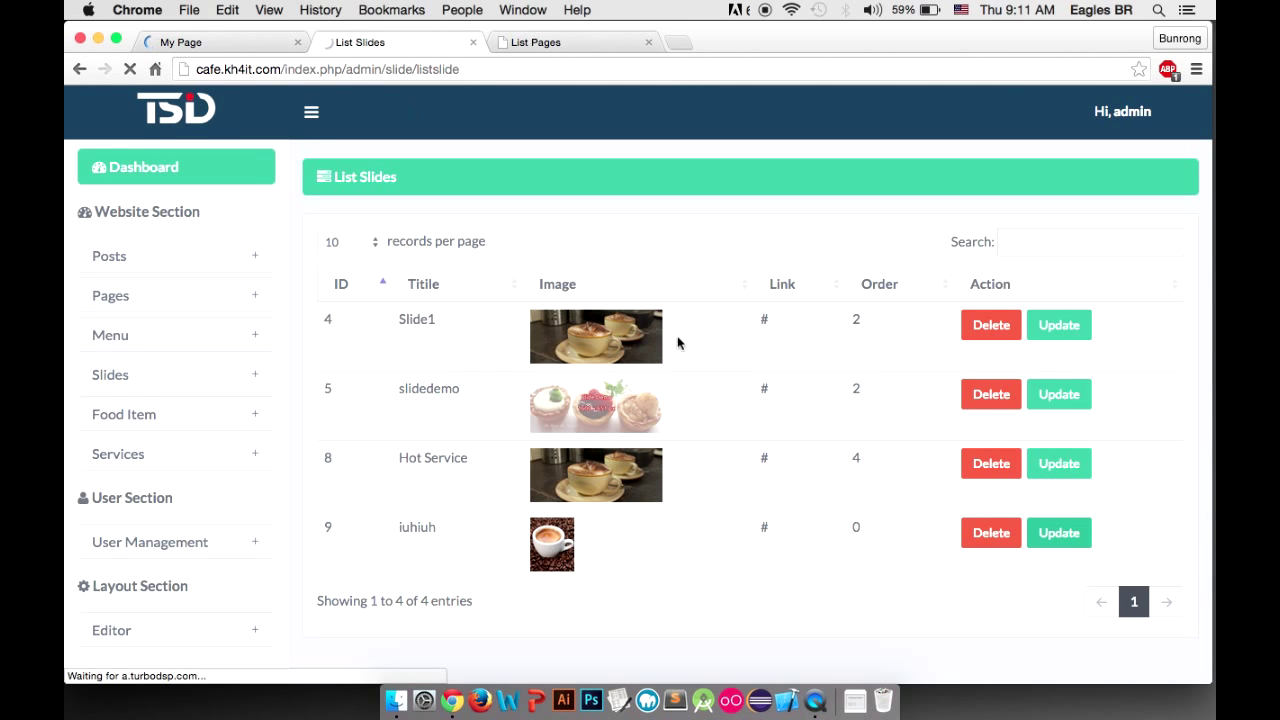
scroll(677, 343, down, 2)
scroll(677, 343, up, 3)
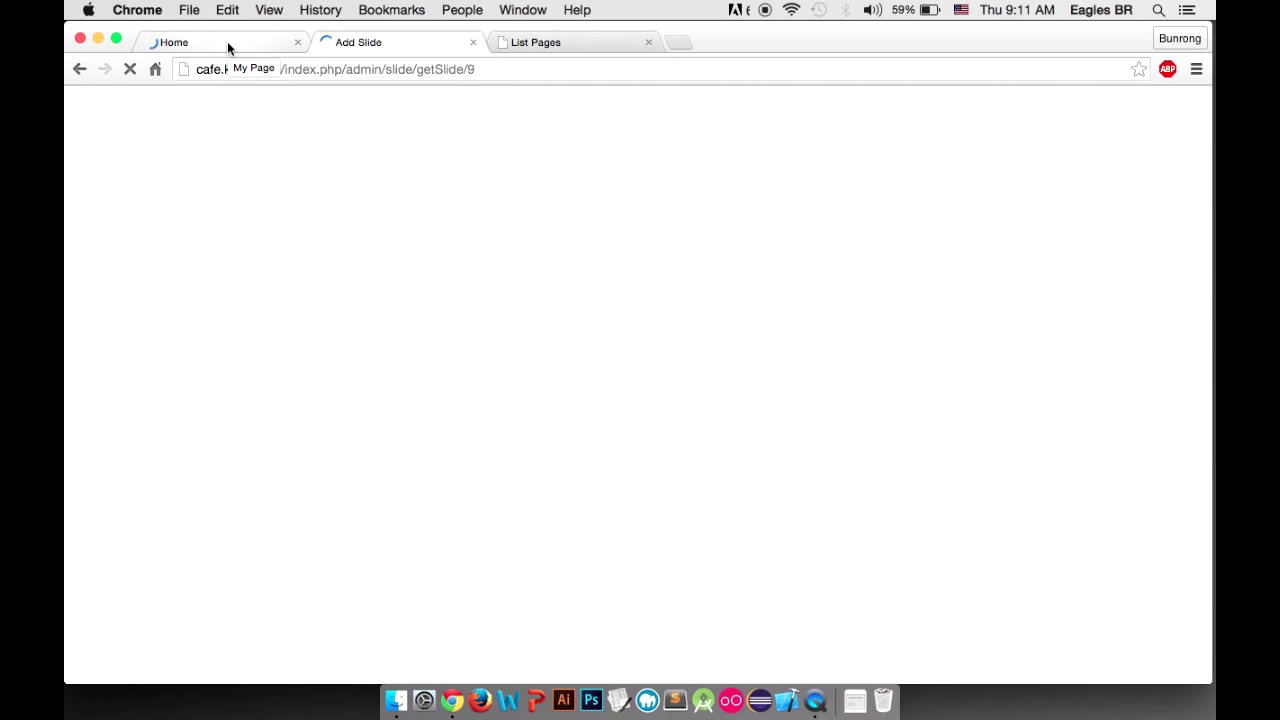
Examine the public home page's Services section and its slideshow.
click(227, 41)
scroll(561, 352, down, 1)
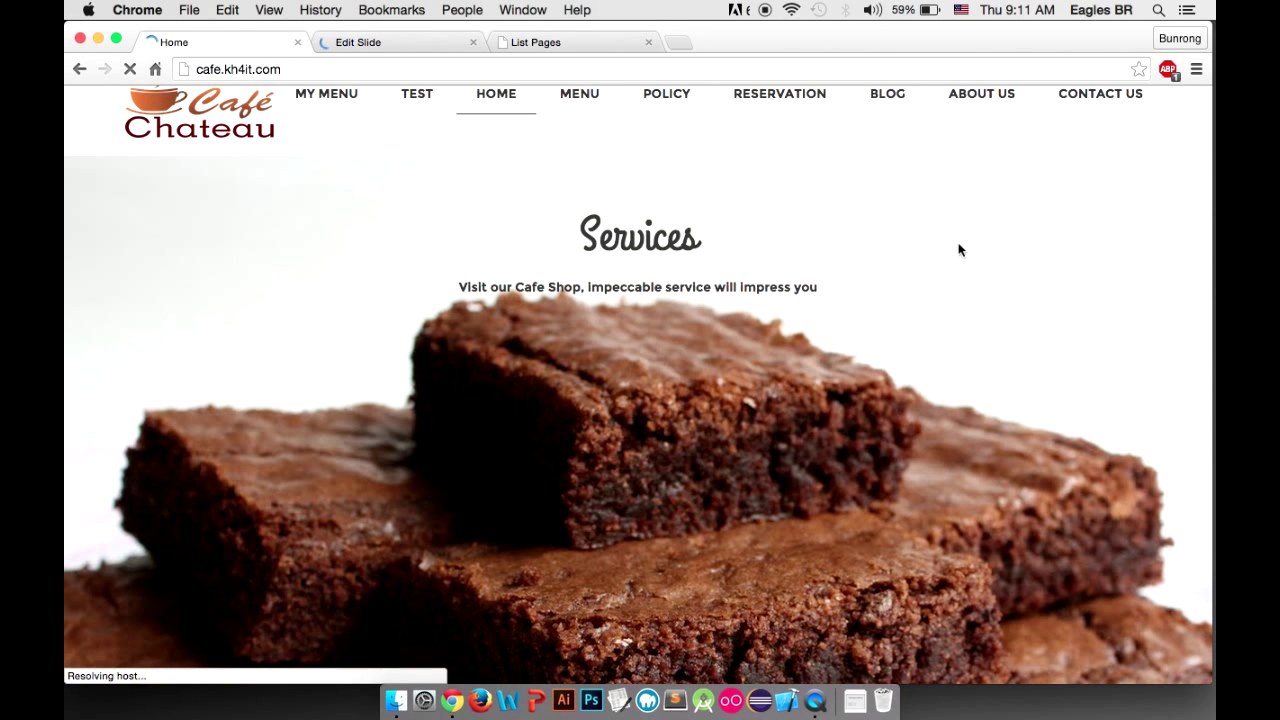
scroll(957, 249, down, 2)
scroll(958, 250, down, 1)
scroll(958, 250, down, 2)
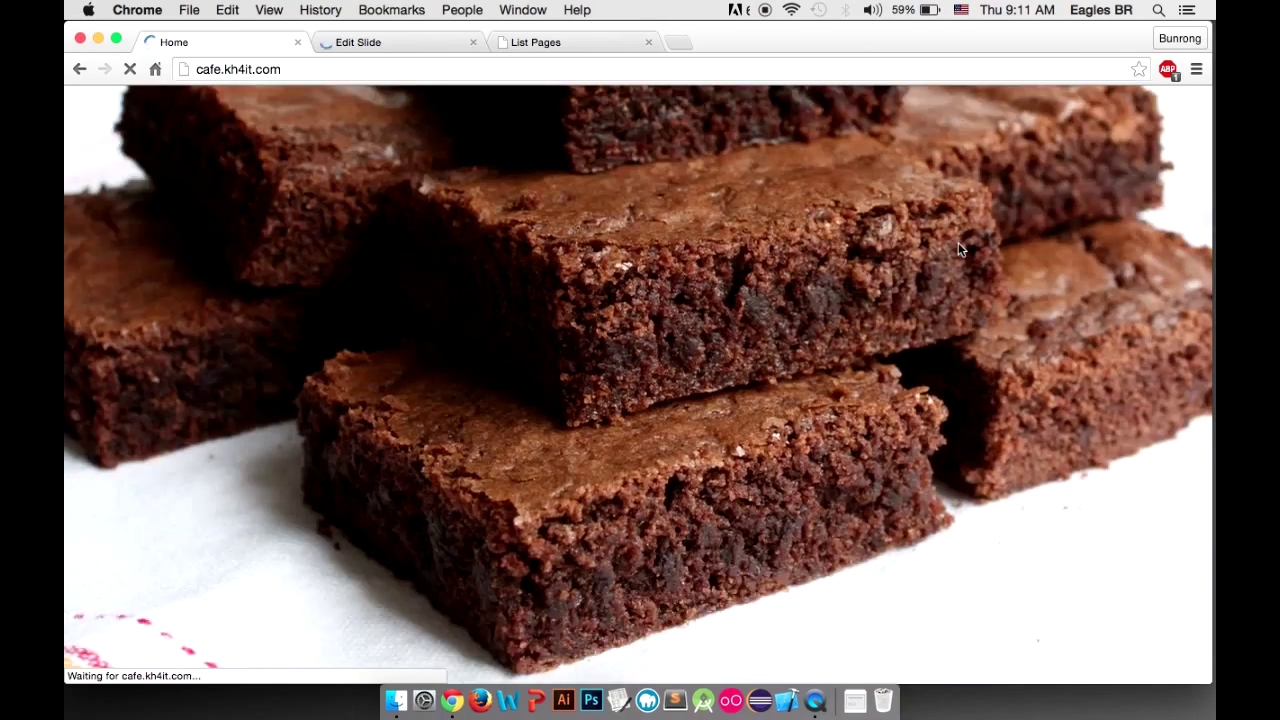
scroll(958, 248, up, 10)
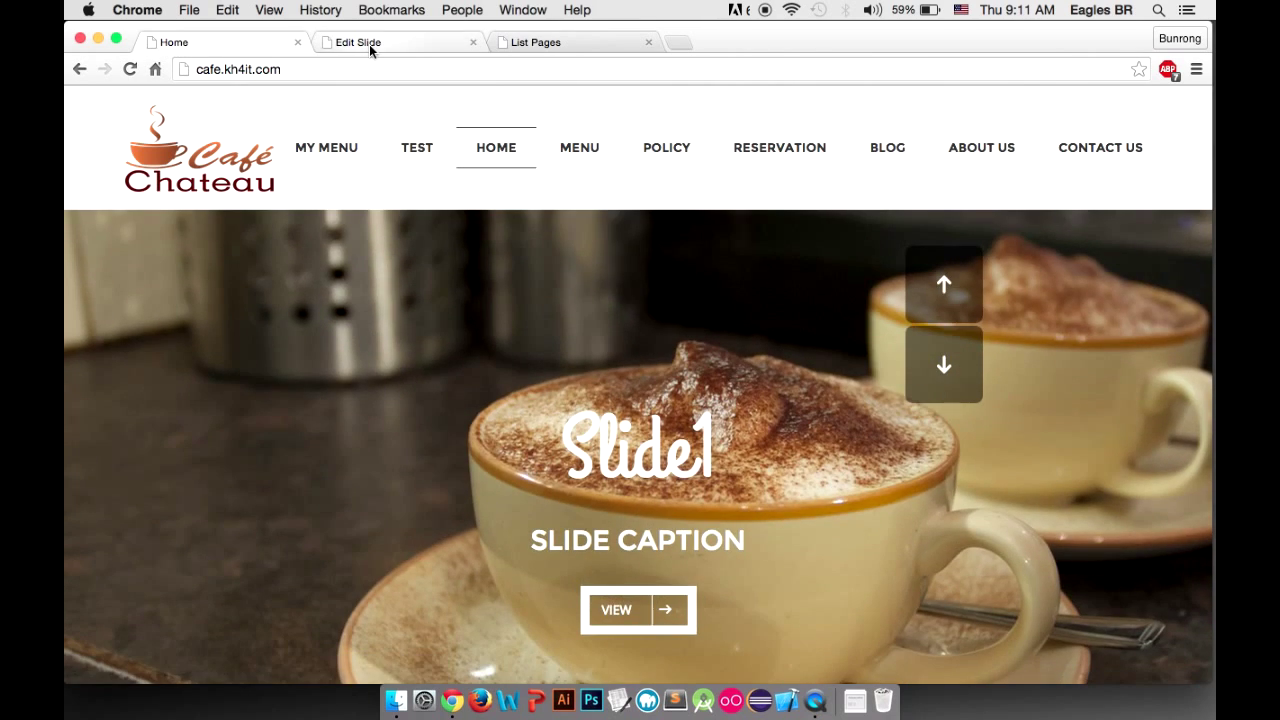
Set the slide's background image to the portrait photo beside the Posts folder in the file manager.
click(372, 46)
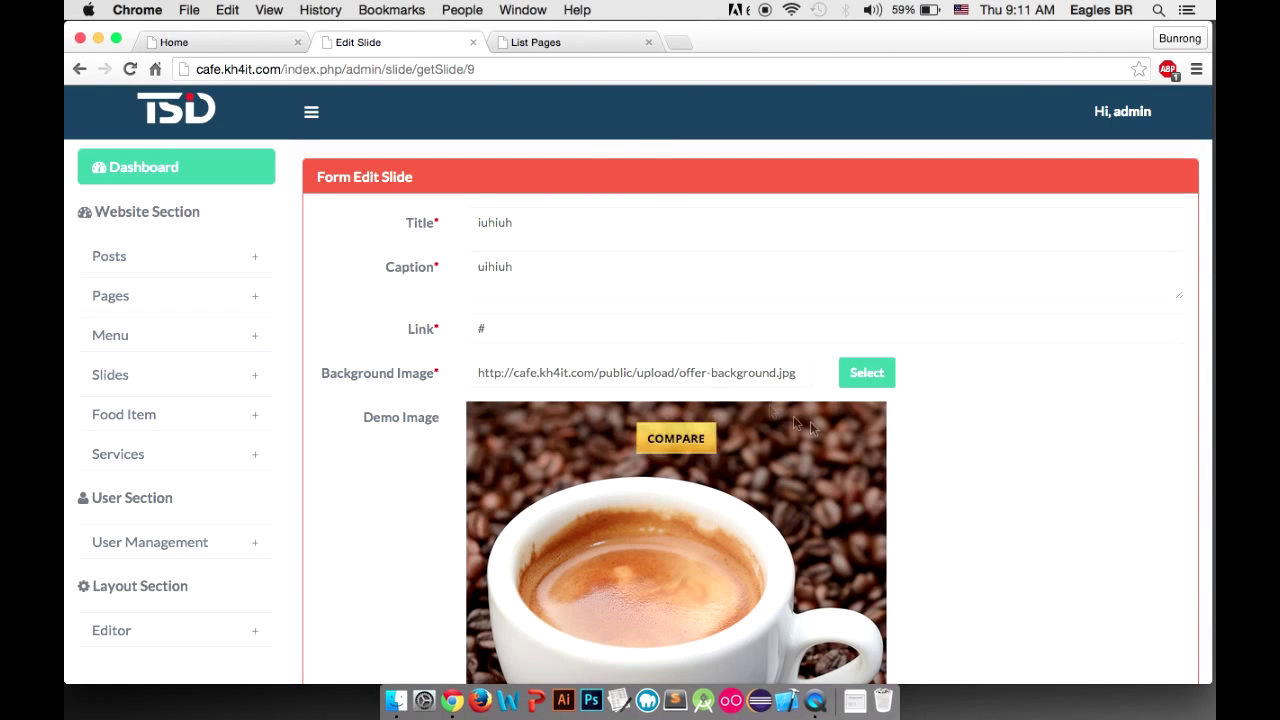
click(868, 384)
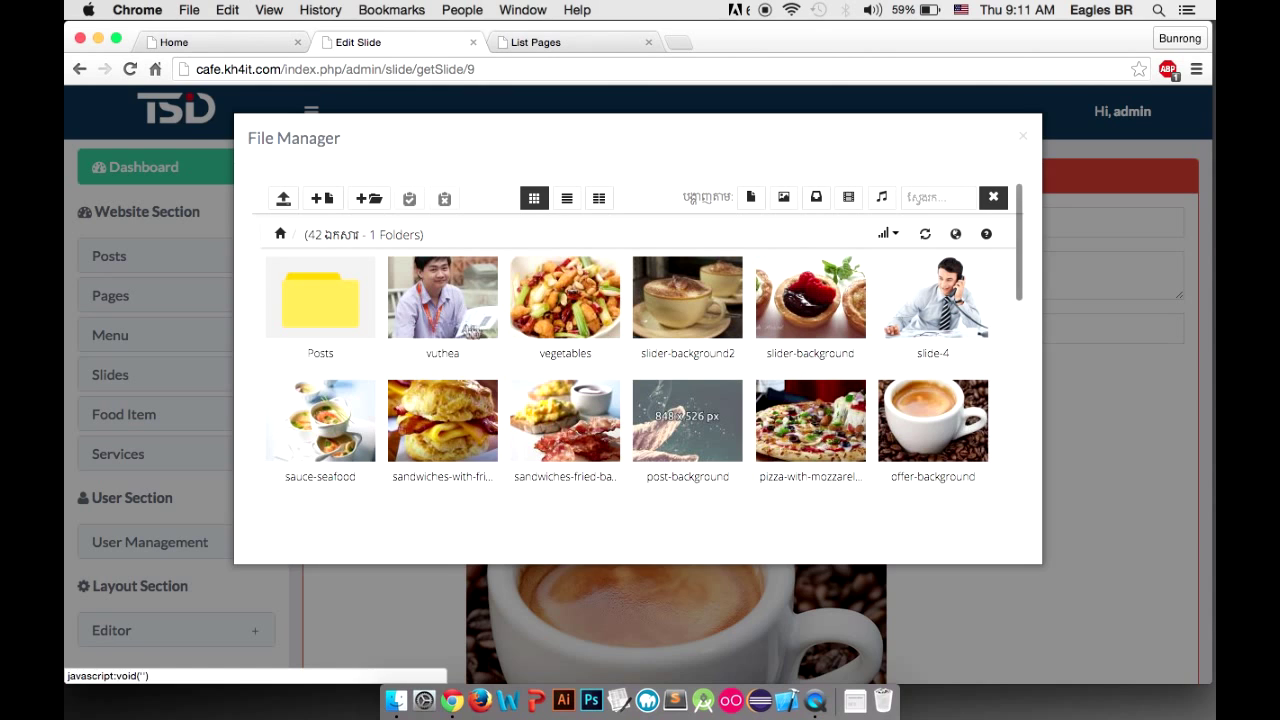
click(436, 302)
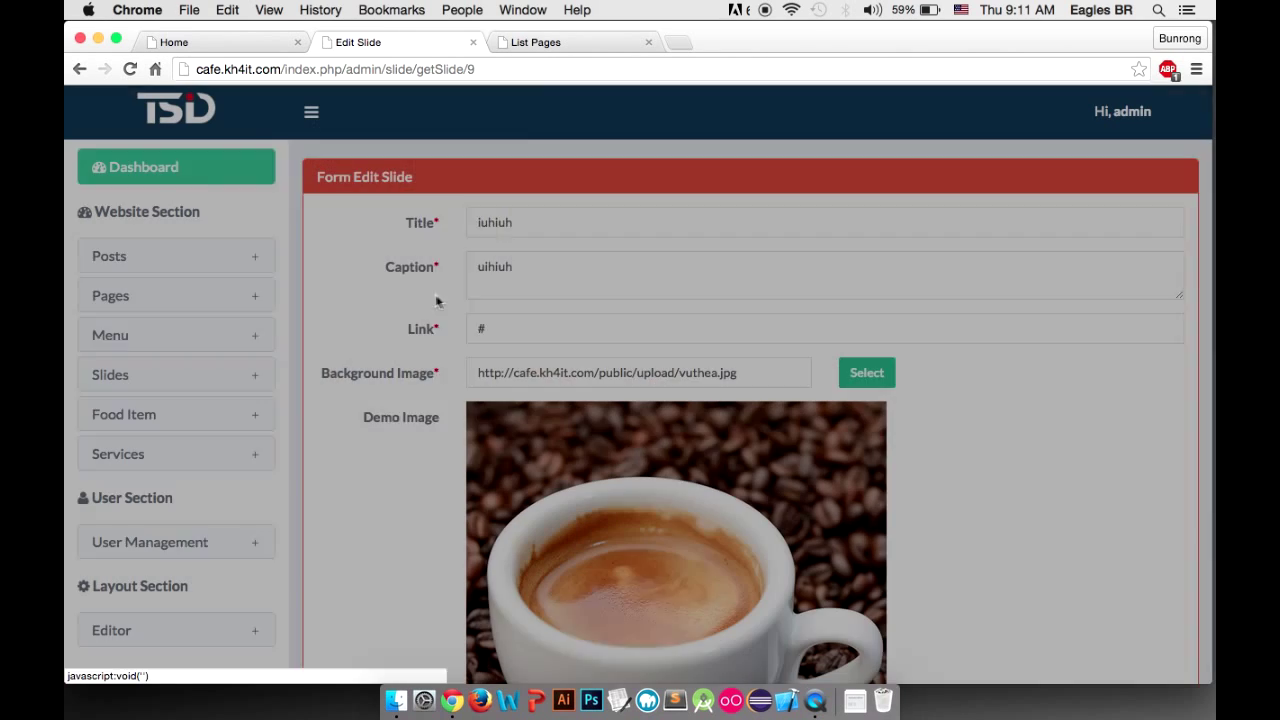
scroll(743, 405, down, 1)
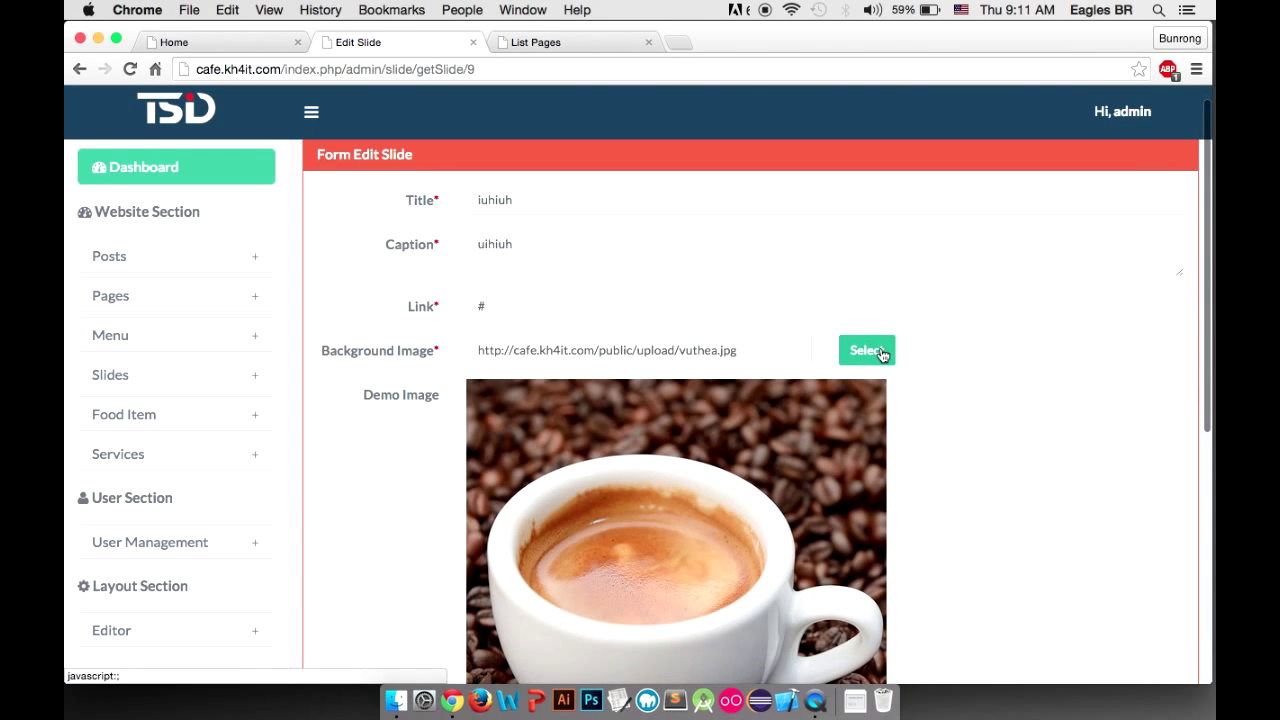
Try slide-4.png as the slide's background image, and switch back to the portrait photo beside the Posts folder.
click(878, 350)
click(953, 284)
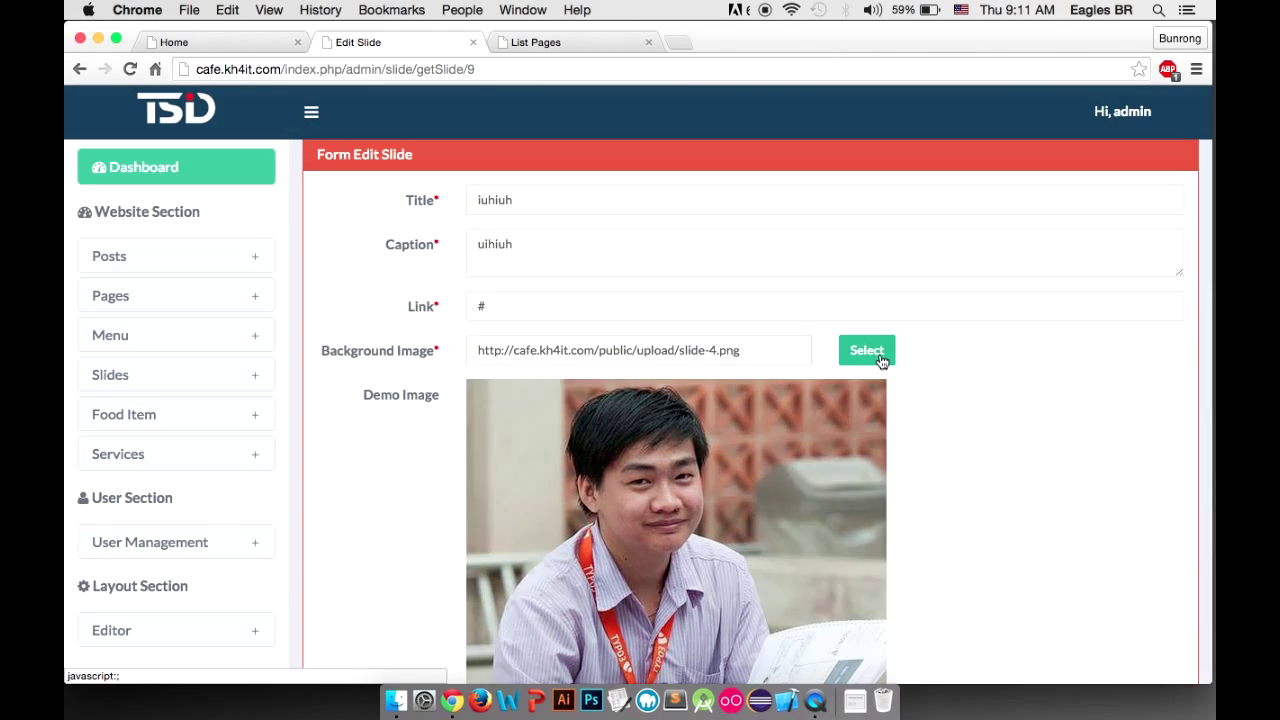
click(878, 352)
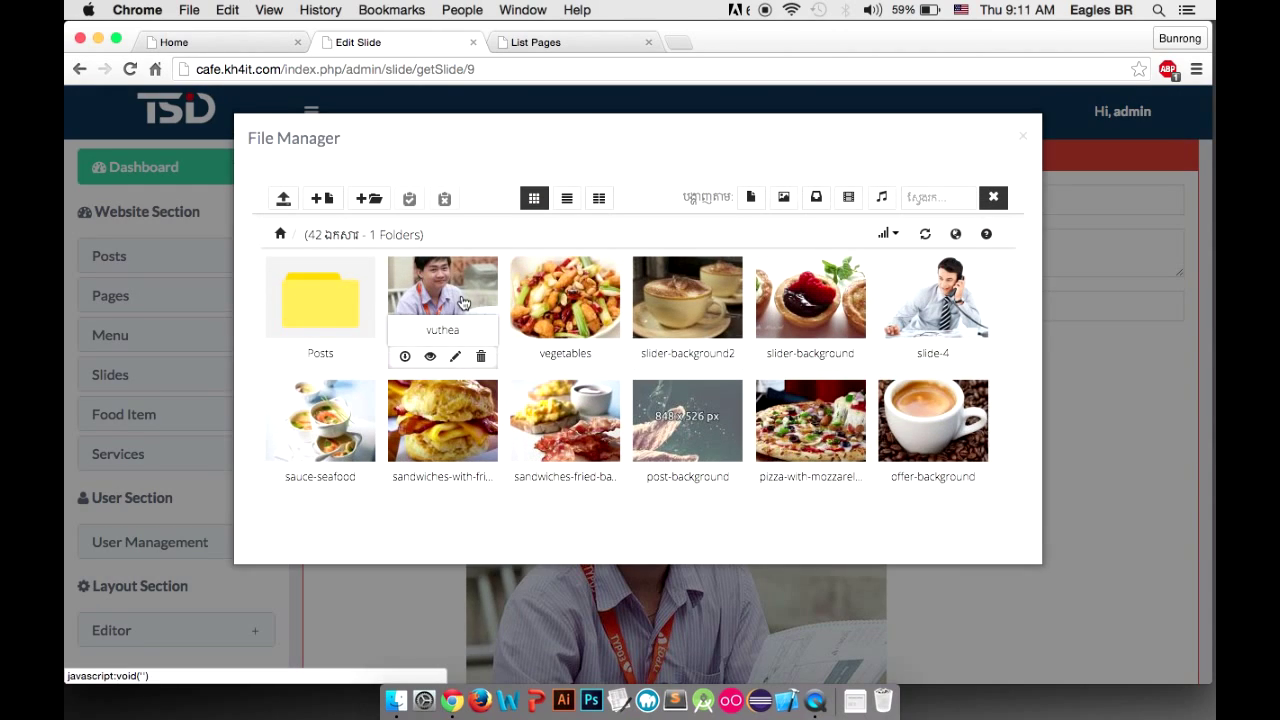
click(463, 303)
scroll(468, 450, down, 5)
scroll(468, 450, up, 2)
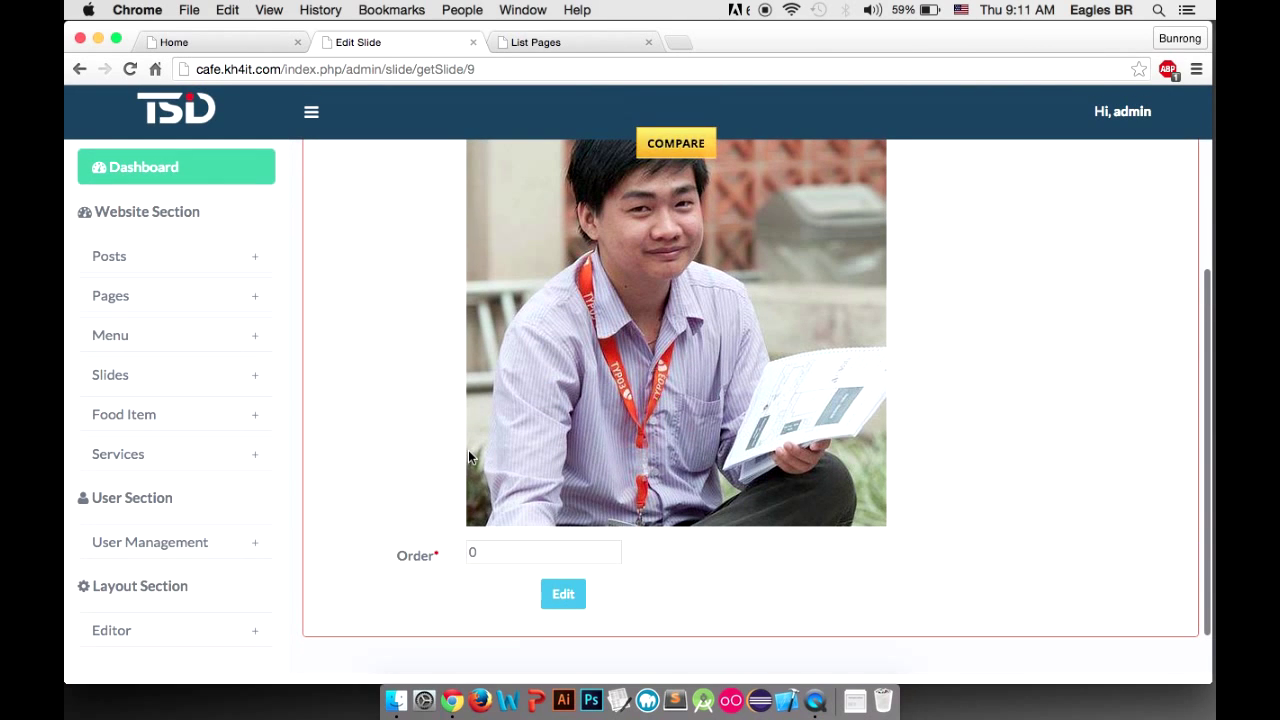
Save the edited slide and reload the café's public home page.
click(562, 595)
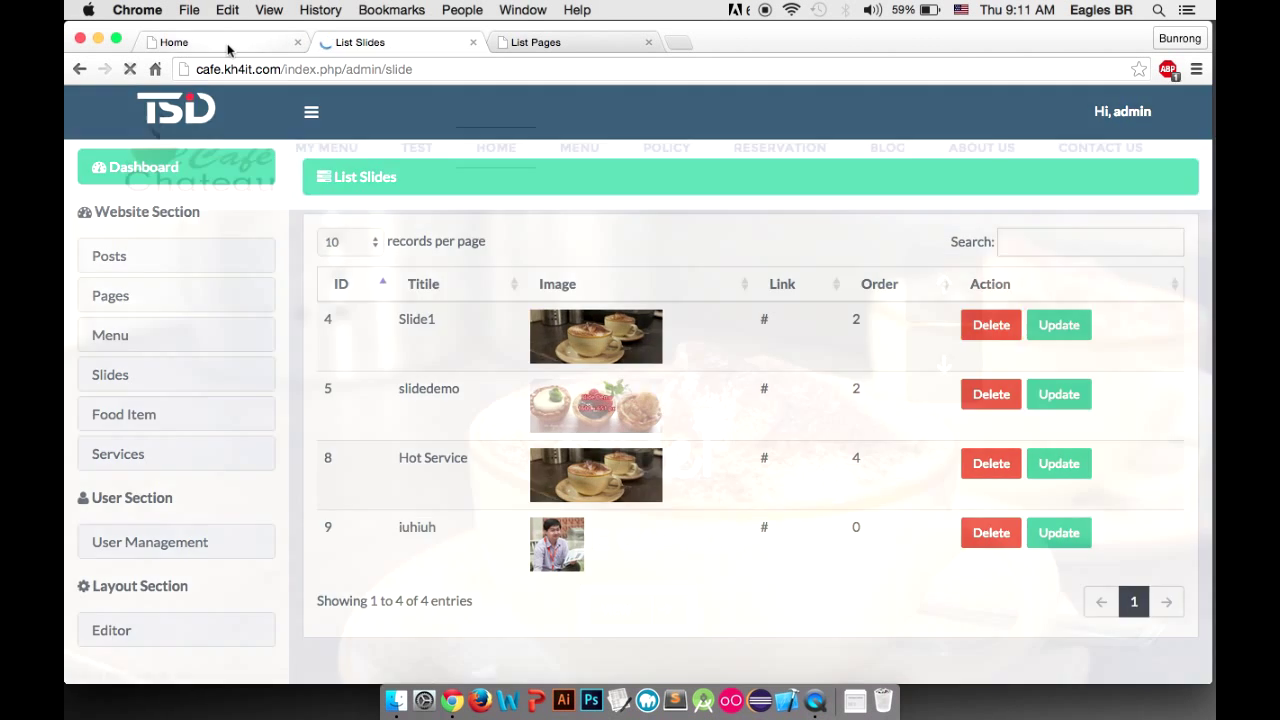
click(227, 43)
click(320, 70)
key(Return)
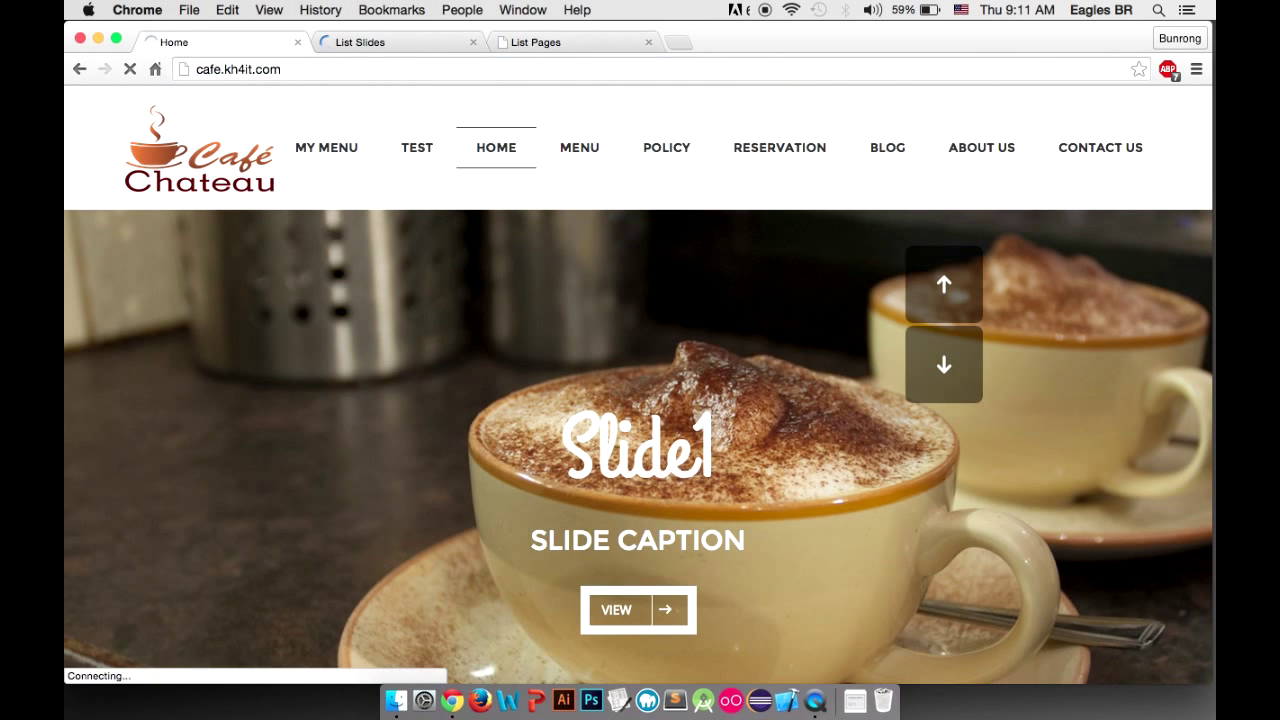
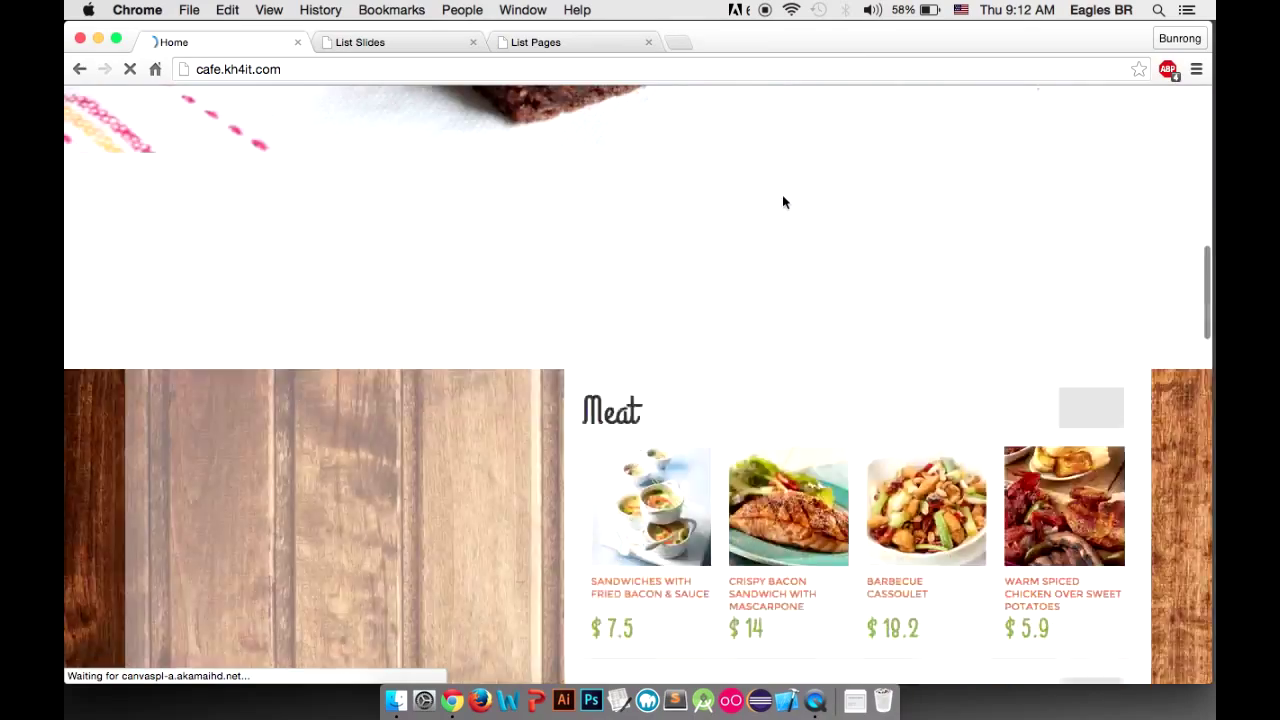
Advance the home page slideshow to the slide titled iuhiuh to check its background image.
scroll(783, 201, down, 3)
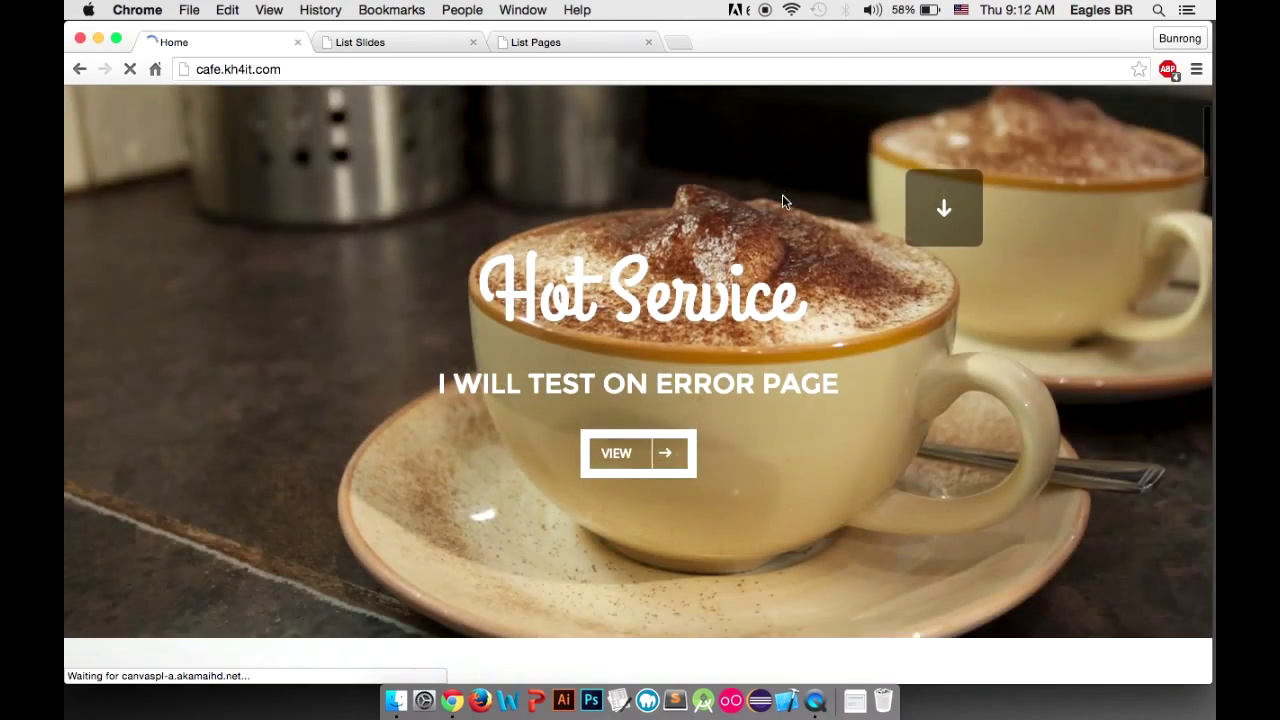
click(948, 220)
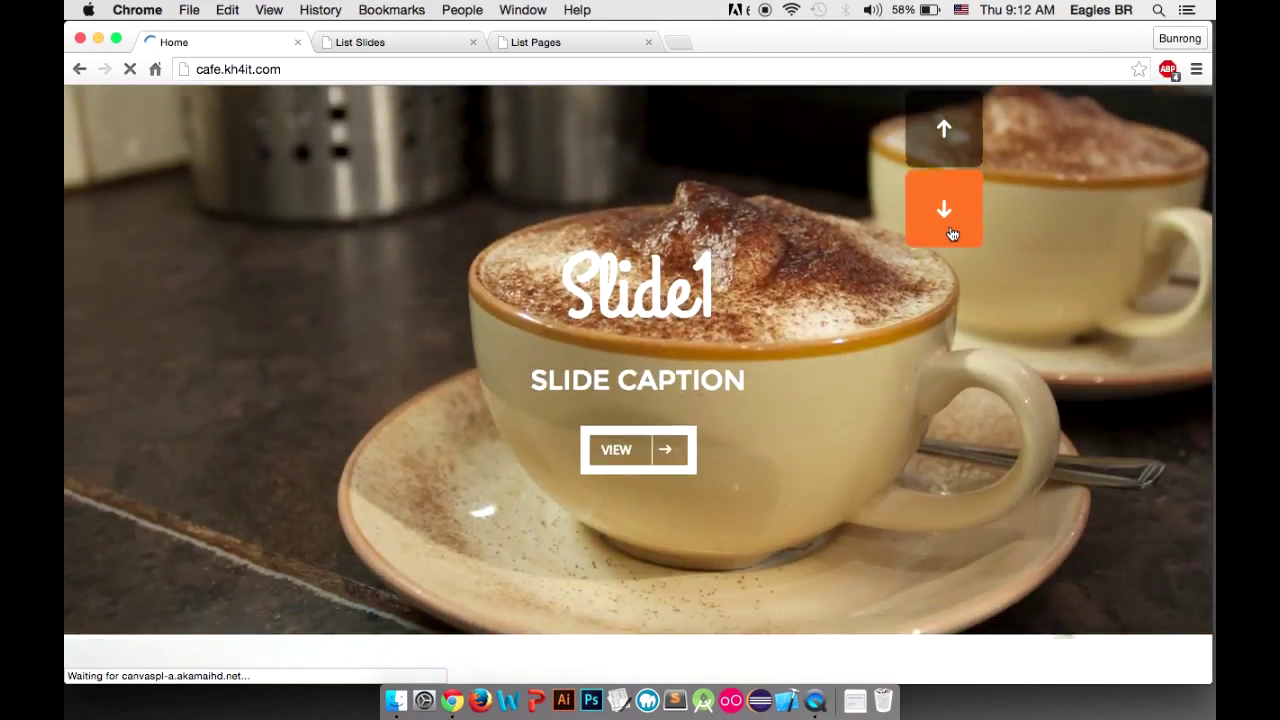
click(951, 233)
click(951, 233)
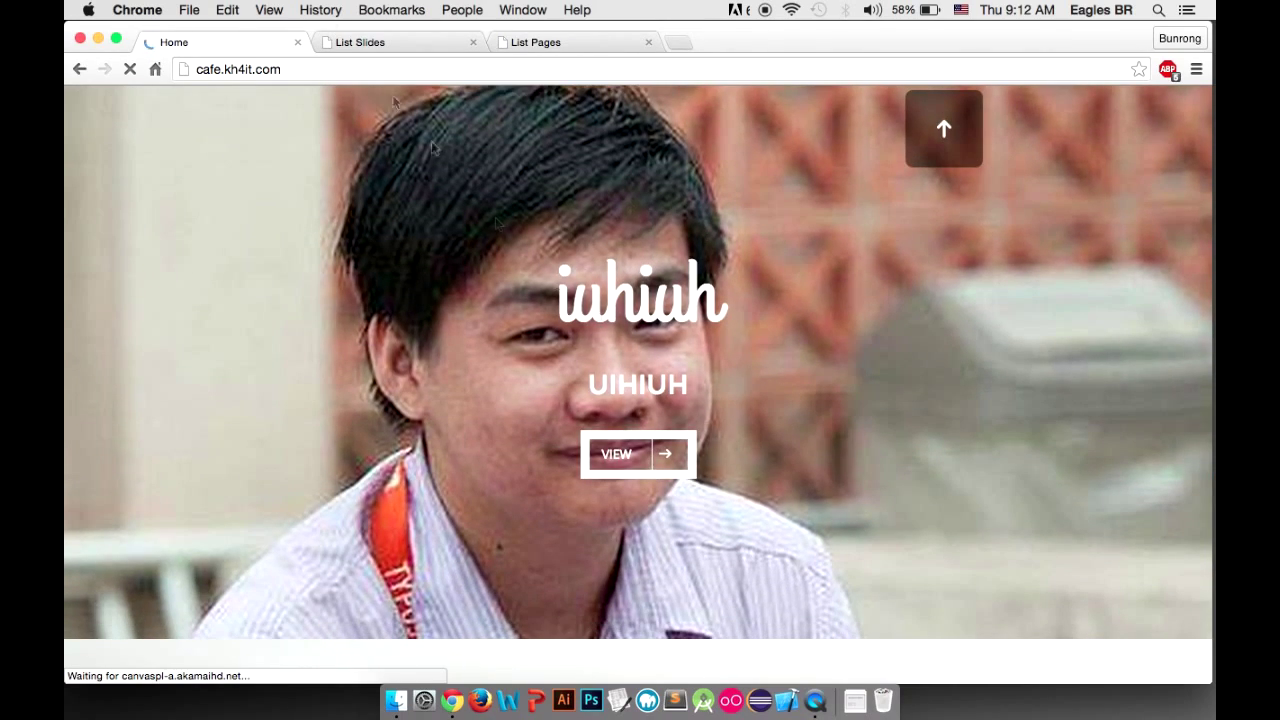
Start a new slide in the admin area and give it the title Hello.
click(358, 44)
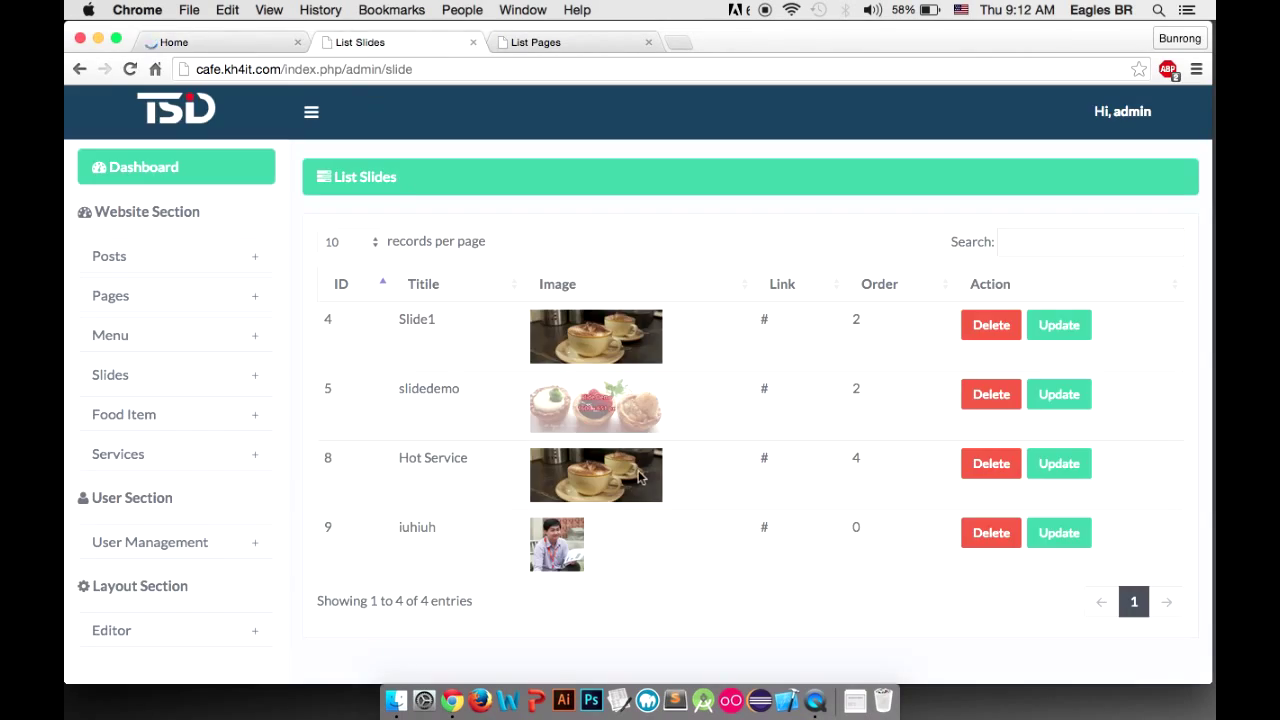
click(179, 381)
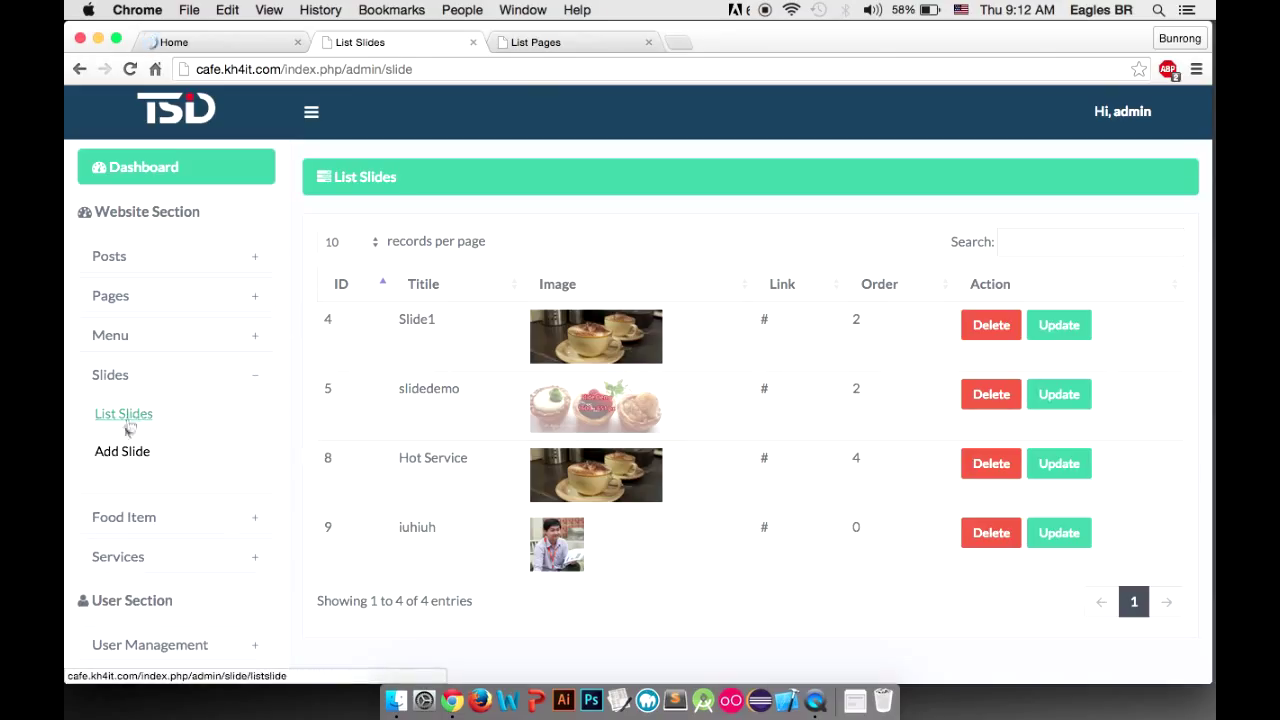
click(113, 458)
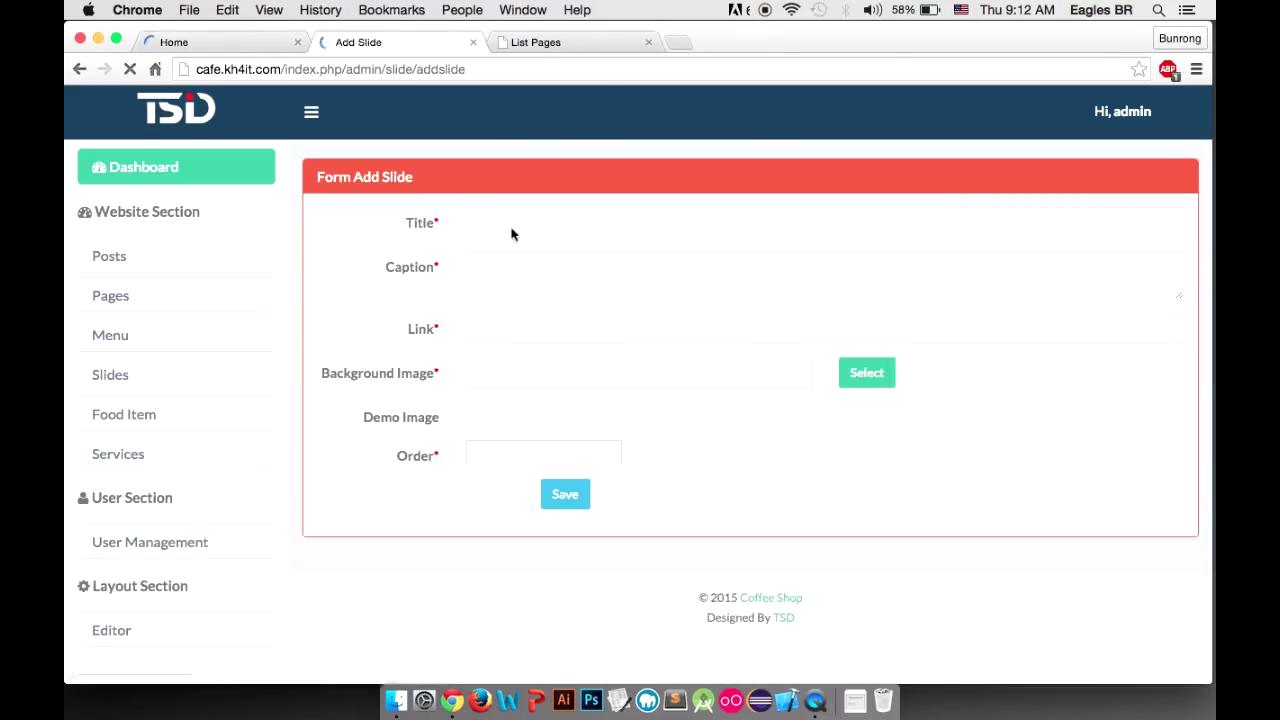
click(560, 222)
text(Hello)
key(Tab)
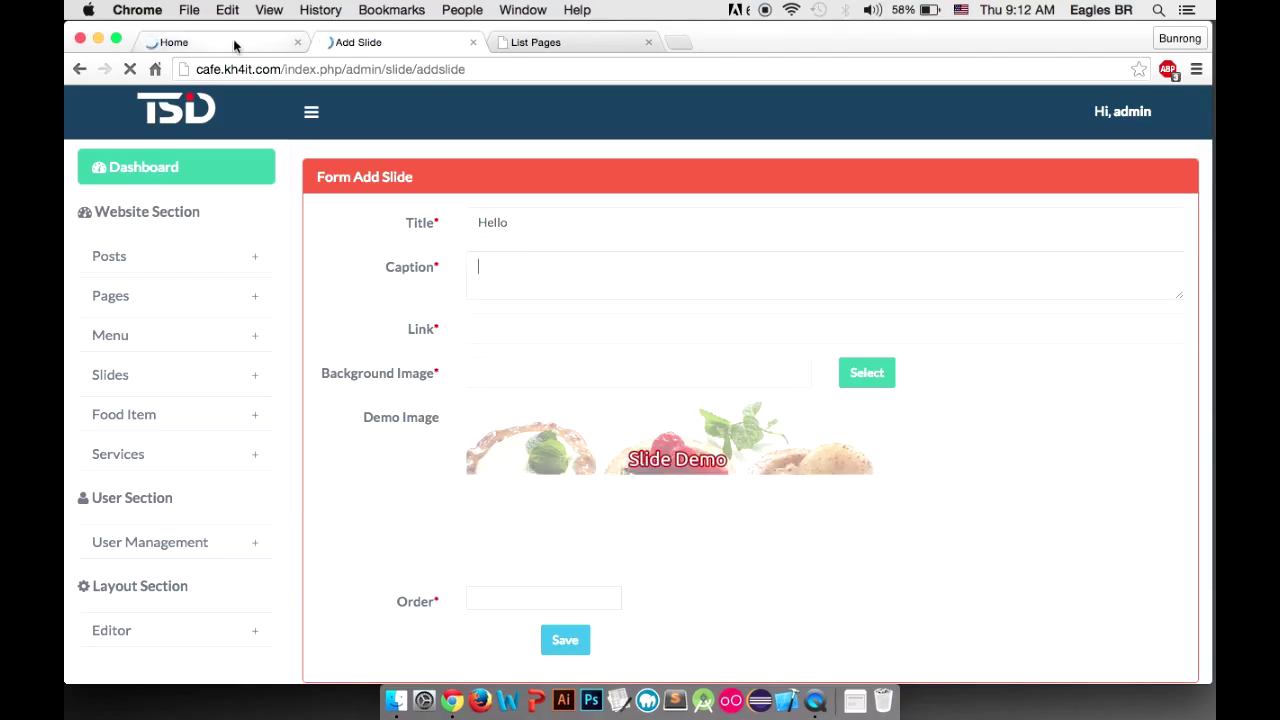
Give the new slide the caption "This is my Test" and the link "#", checking the public home page's slide for reference.
click(194, 42)
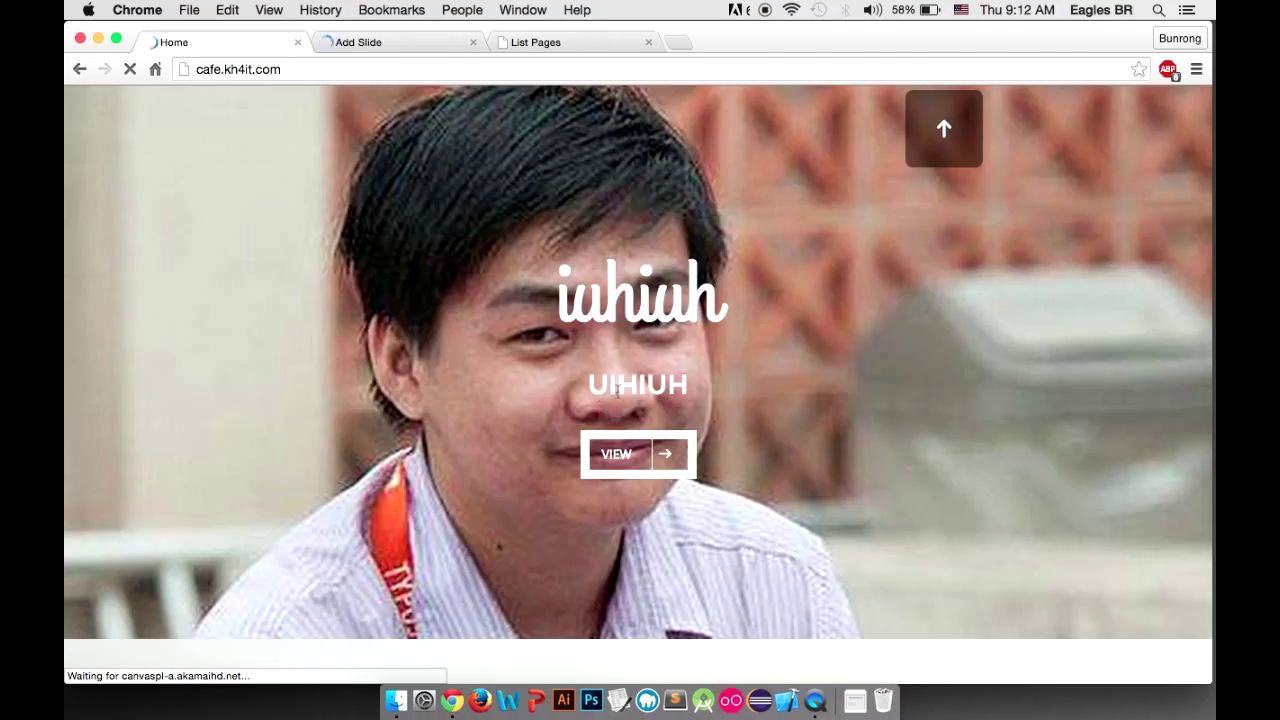
click(370, 43)
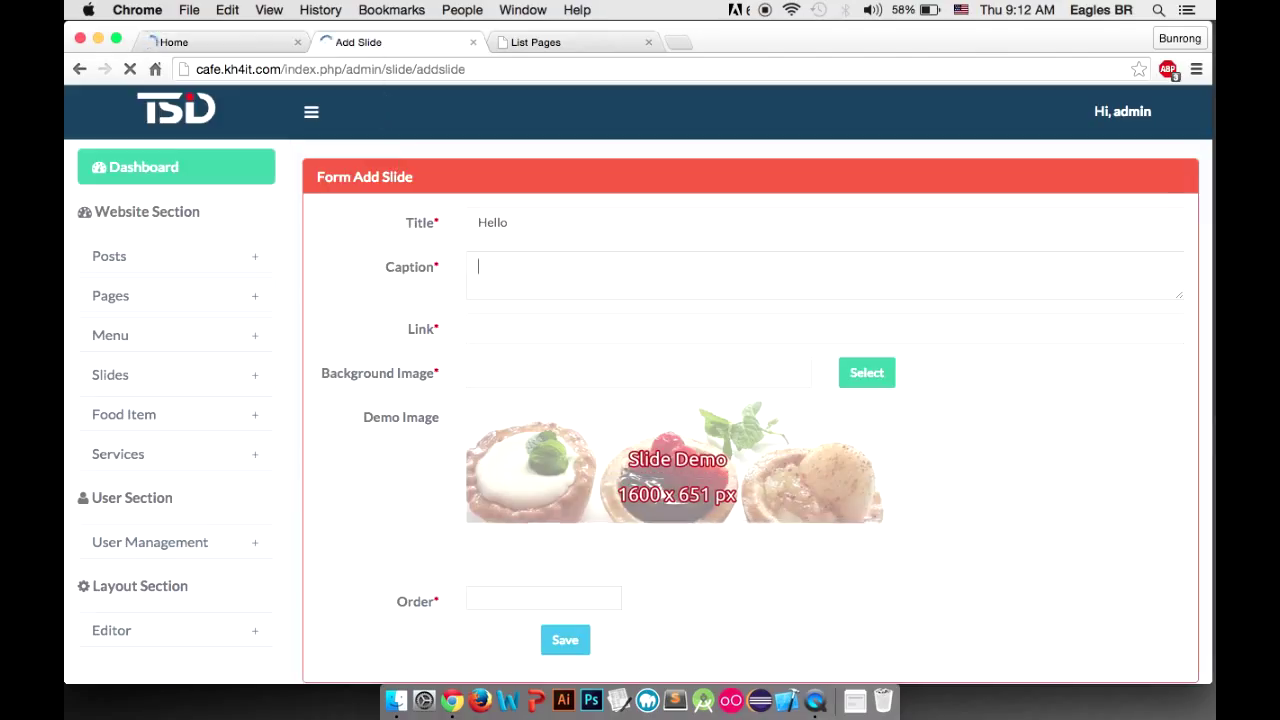
text(This is my Test)
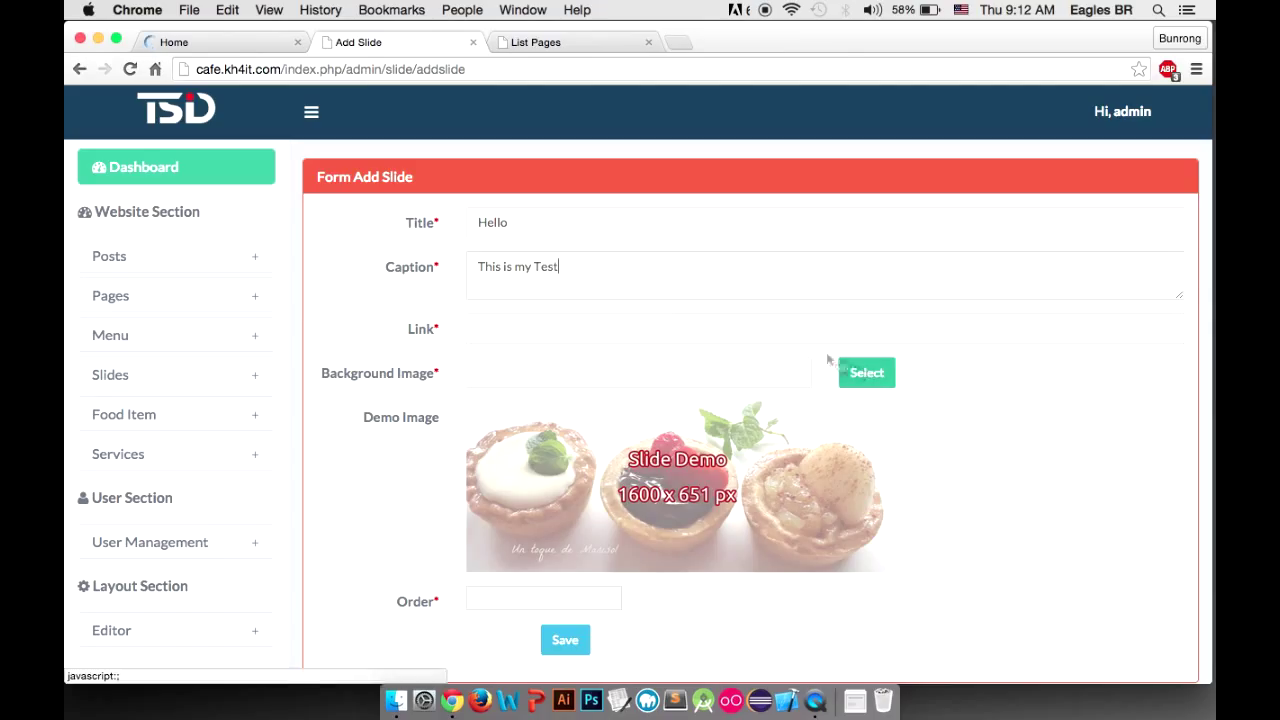
click(250, 40)
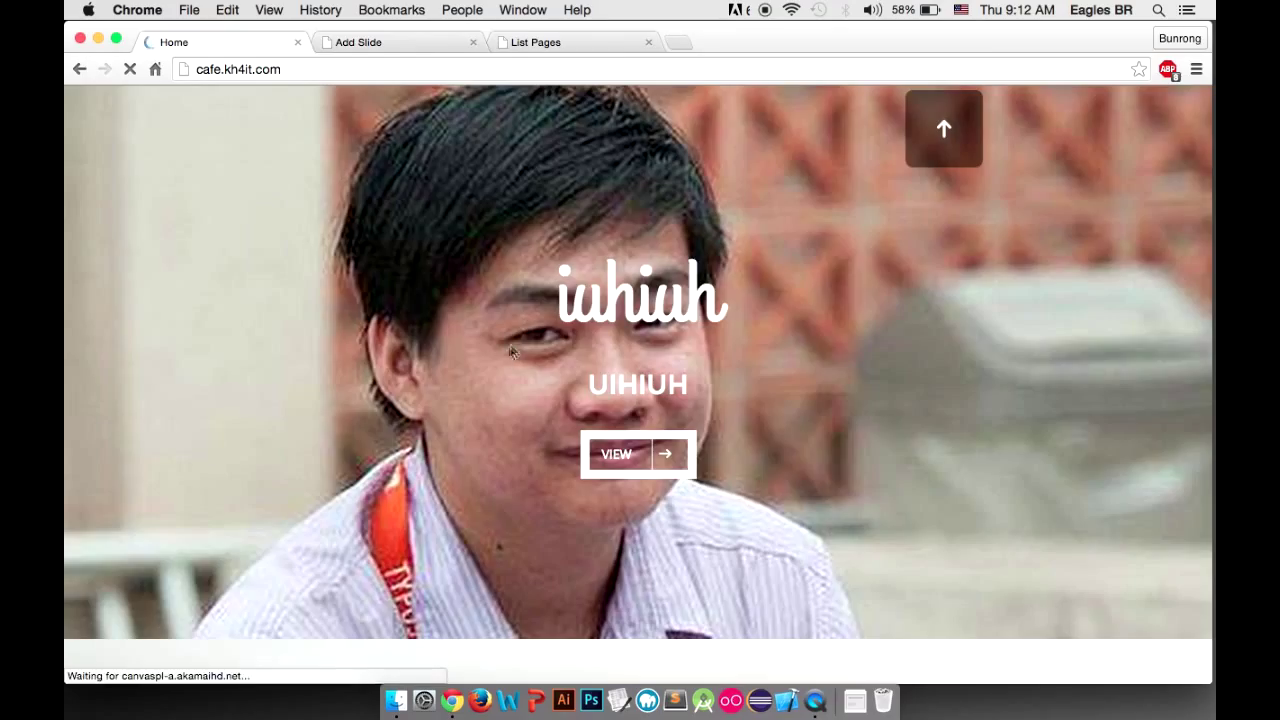
click(420, 44)
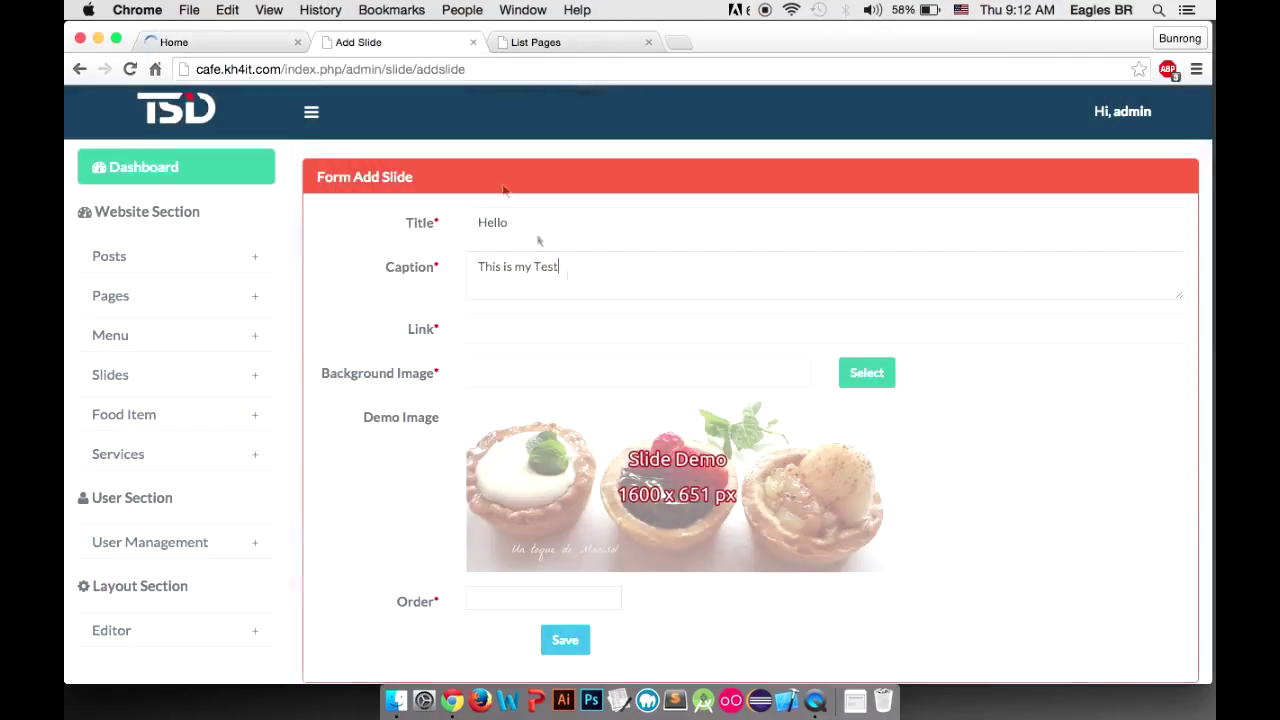
click(615, 329)
text(#)
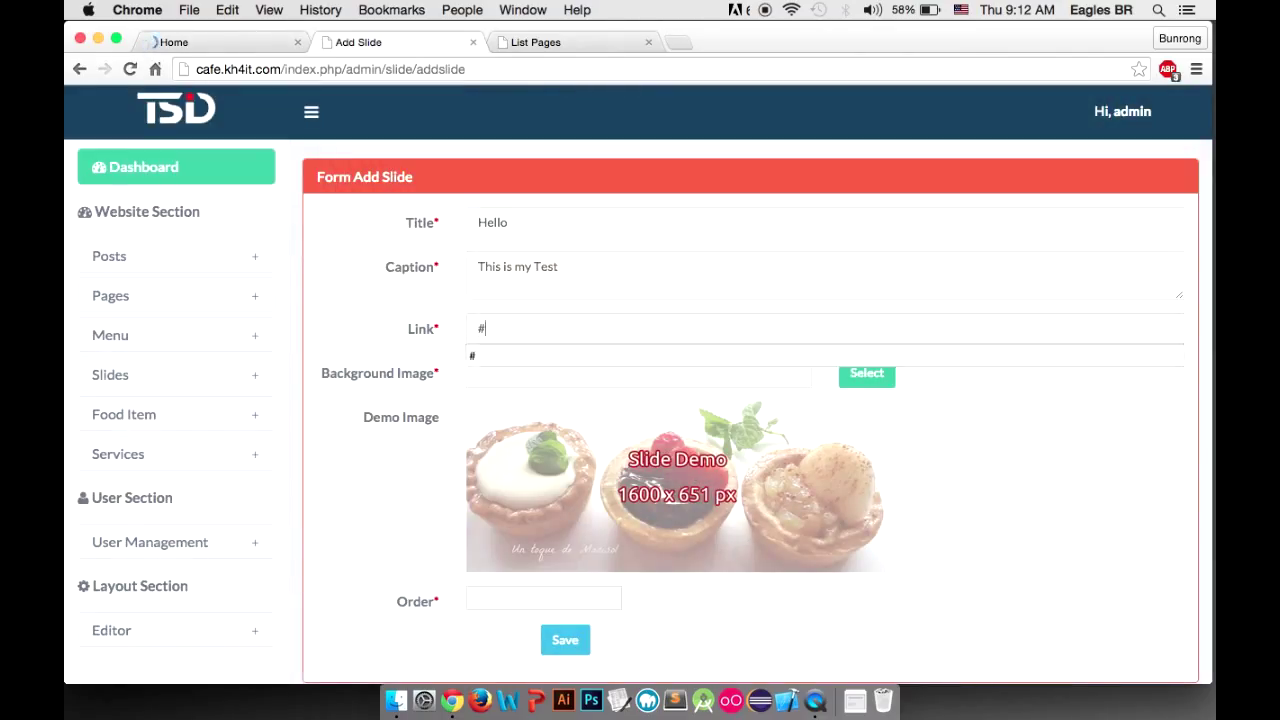
Choose the vegetables picture as the slide's background image and save the slide with order 1.
click(857, 384)
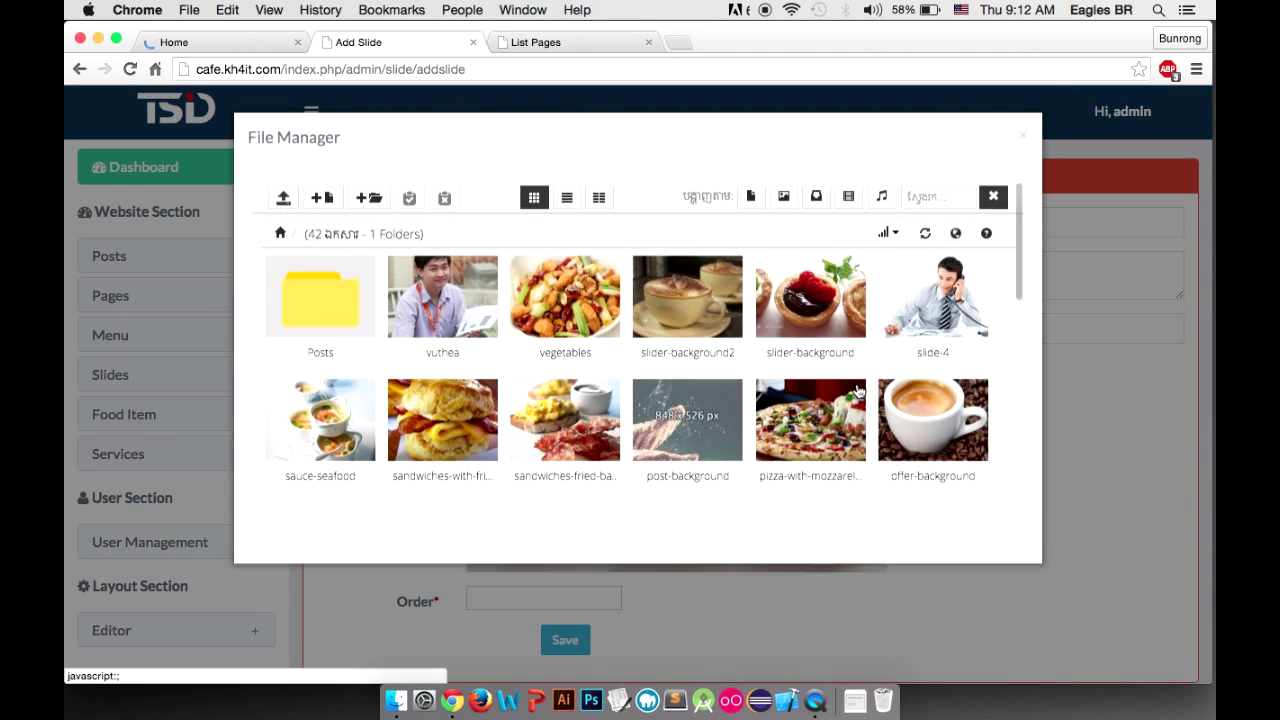
click(565, 300)
scroll(660, 440, down, 5)
click(559, 480)
text(1)
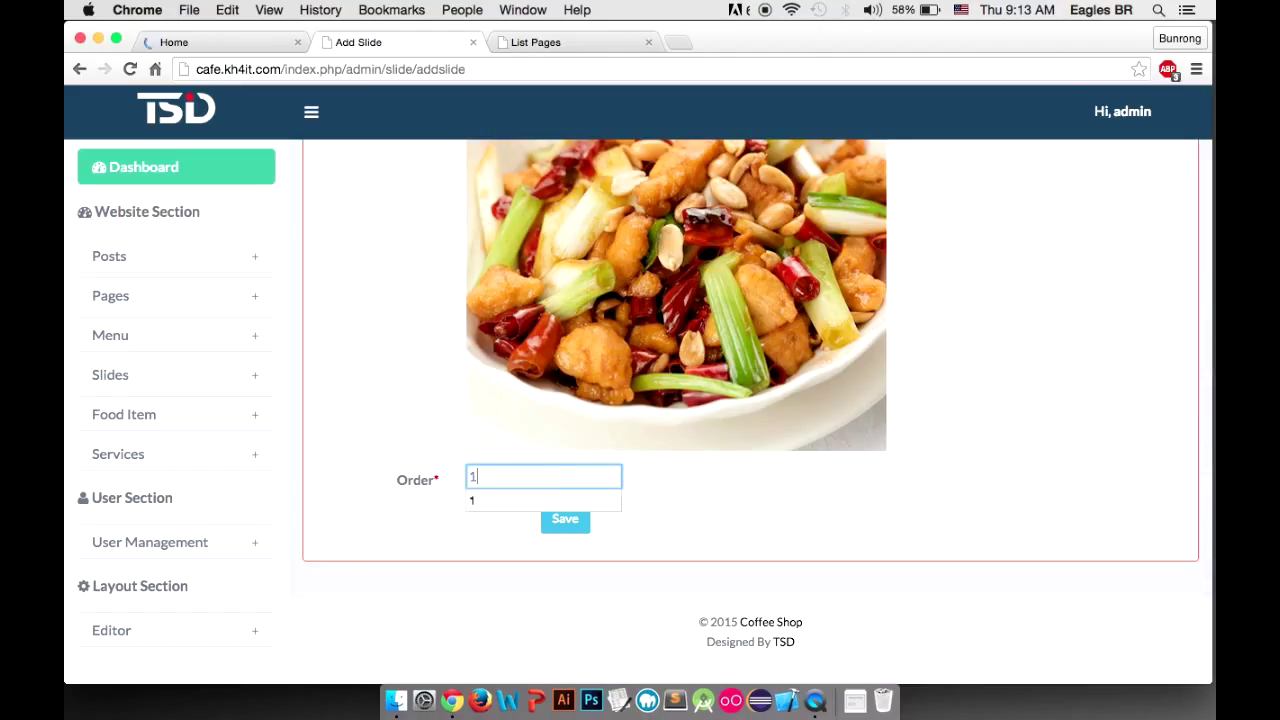
click(550, 529)
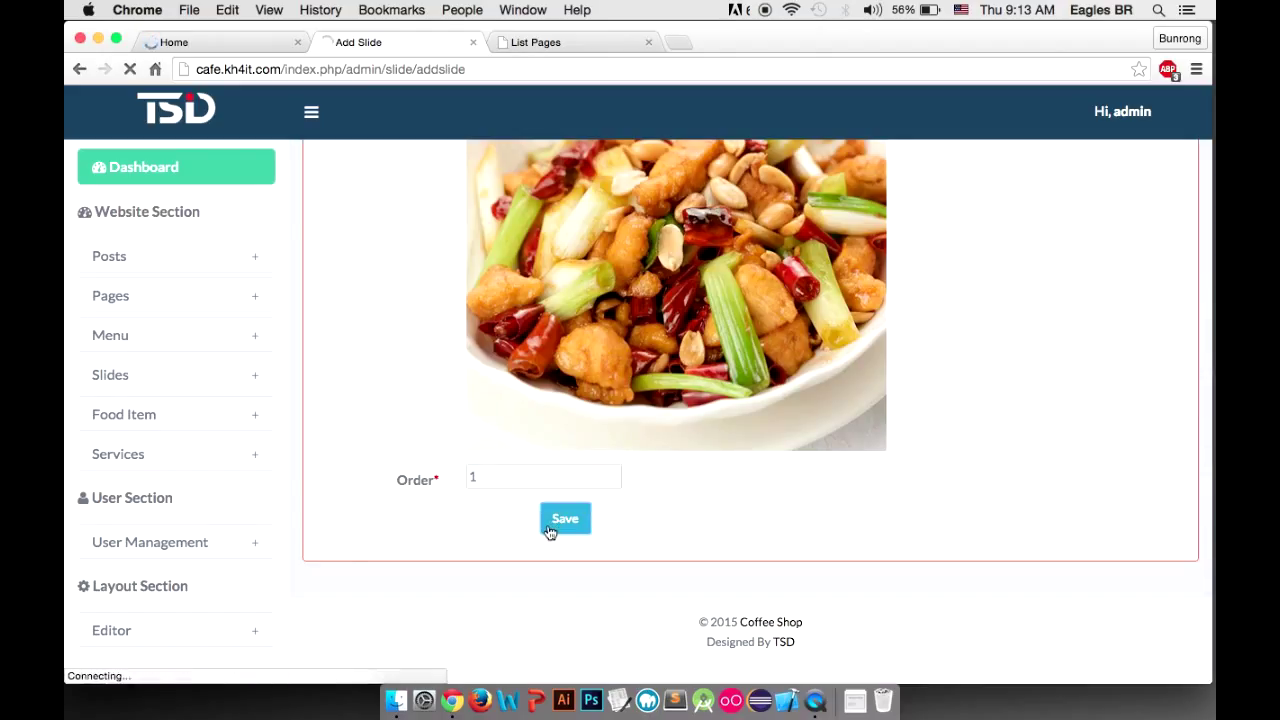
Reload the public home page and check the Hello slide's entry in the admin slide list.
click(205, 41)
click(283, 66)
key(Return)
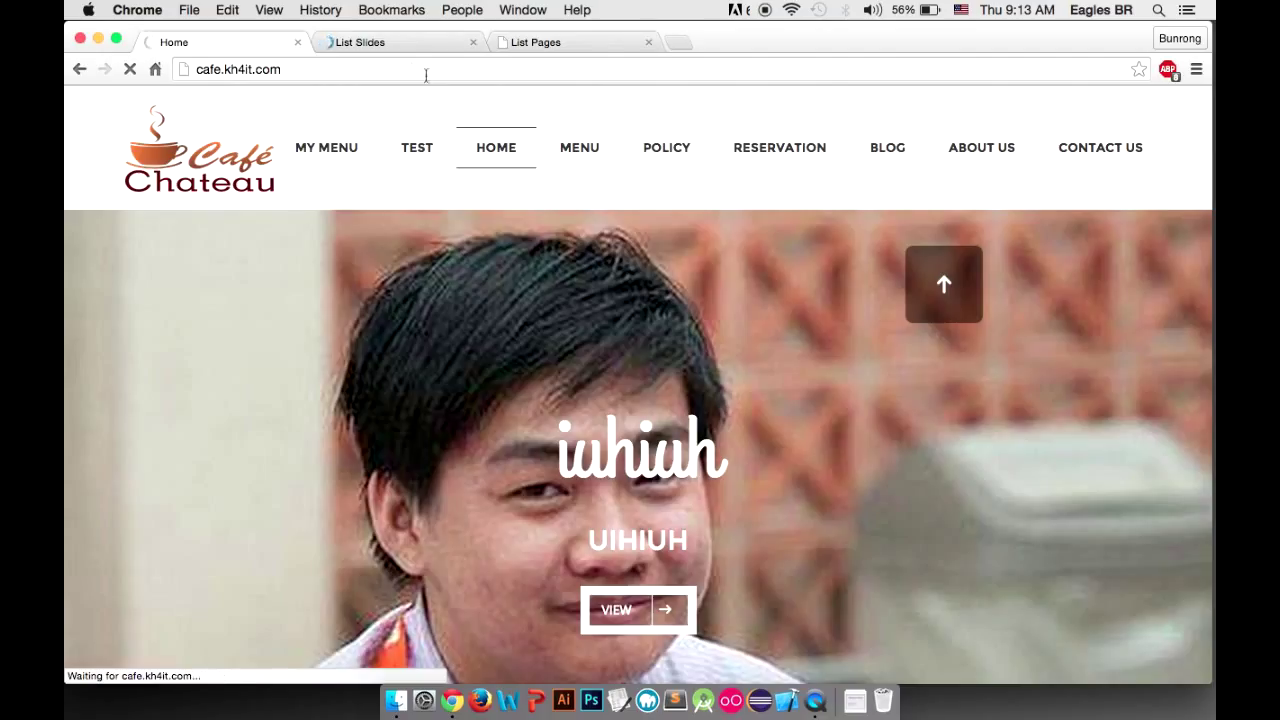
click(385, 46)
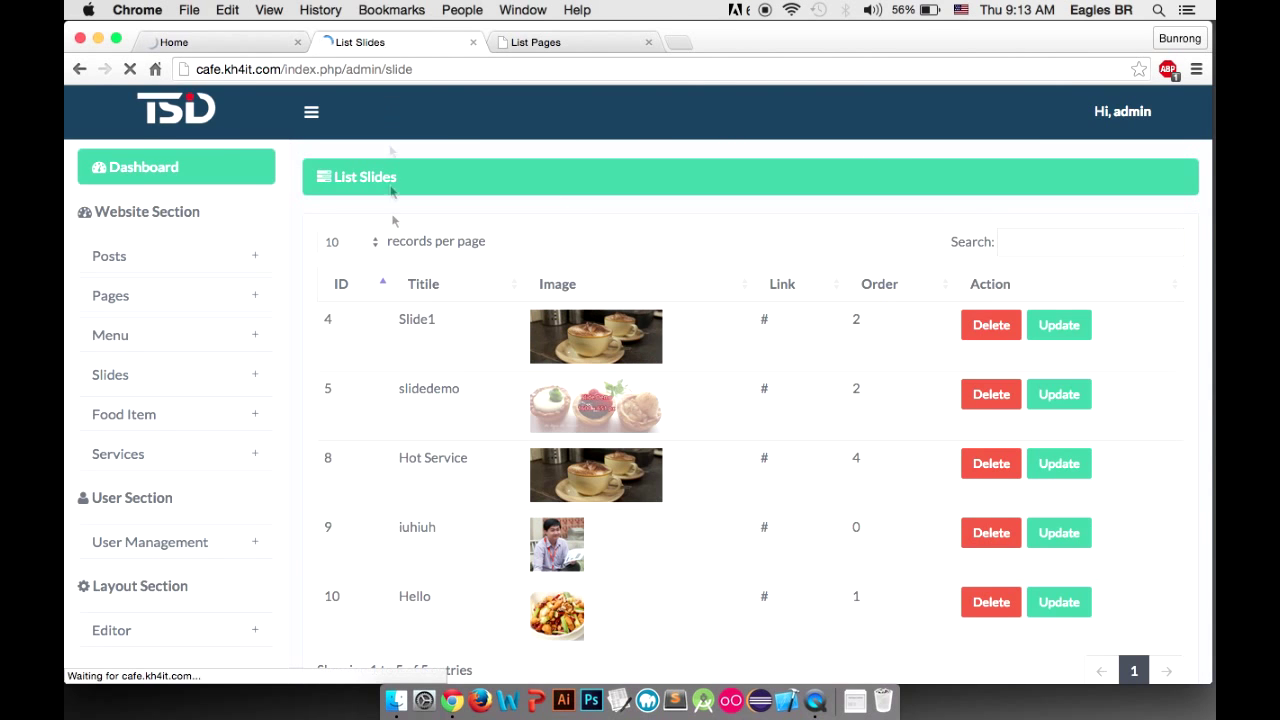
scroll(583, 515, down, 1)
scroll(583, 515, down, 3)
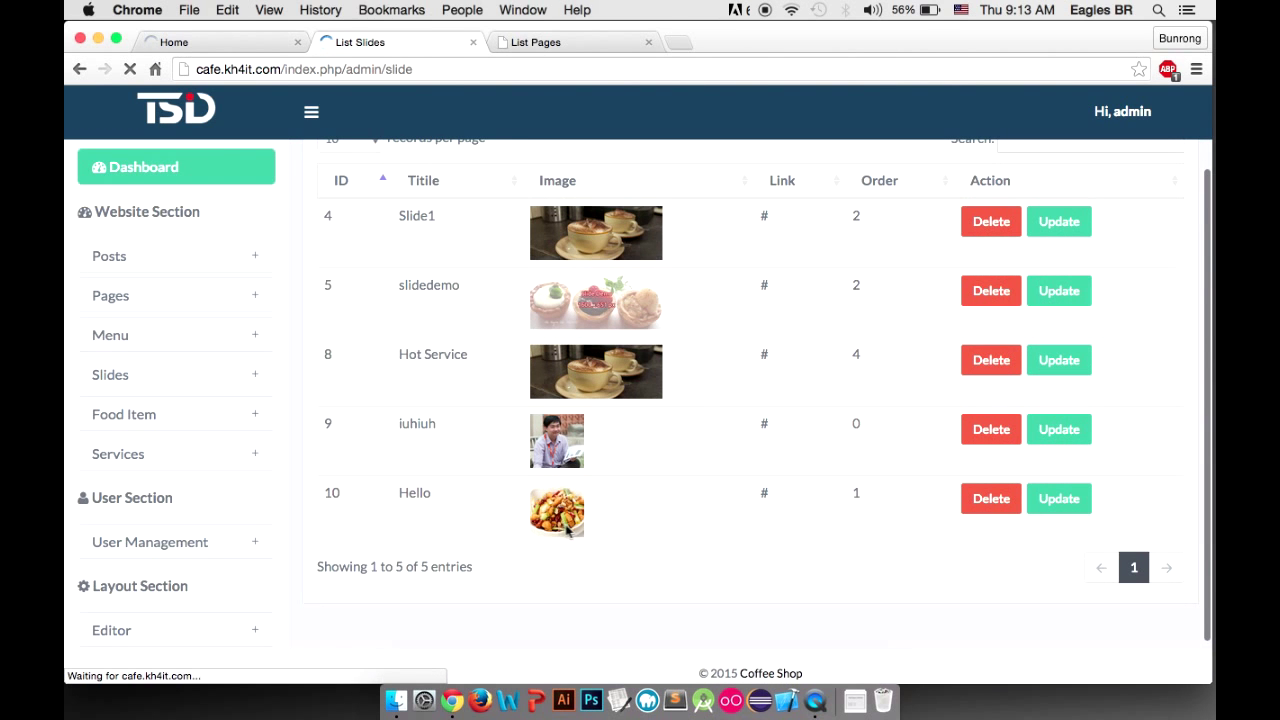
click(182, 45)
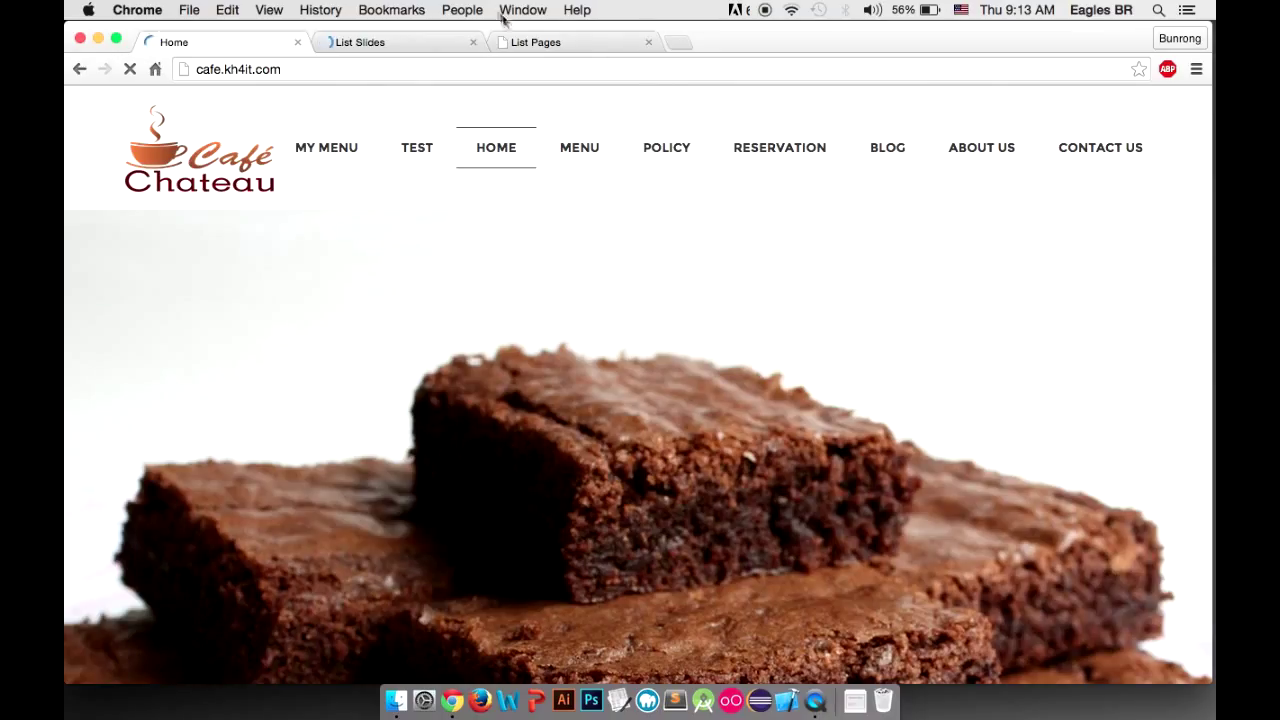
click(381, 45)
click(237, 43)
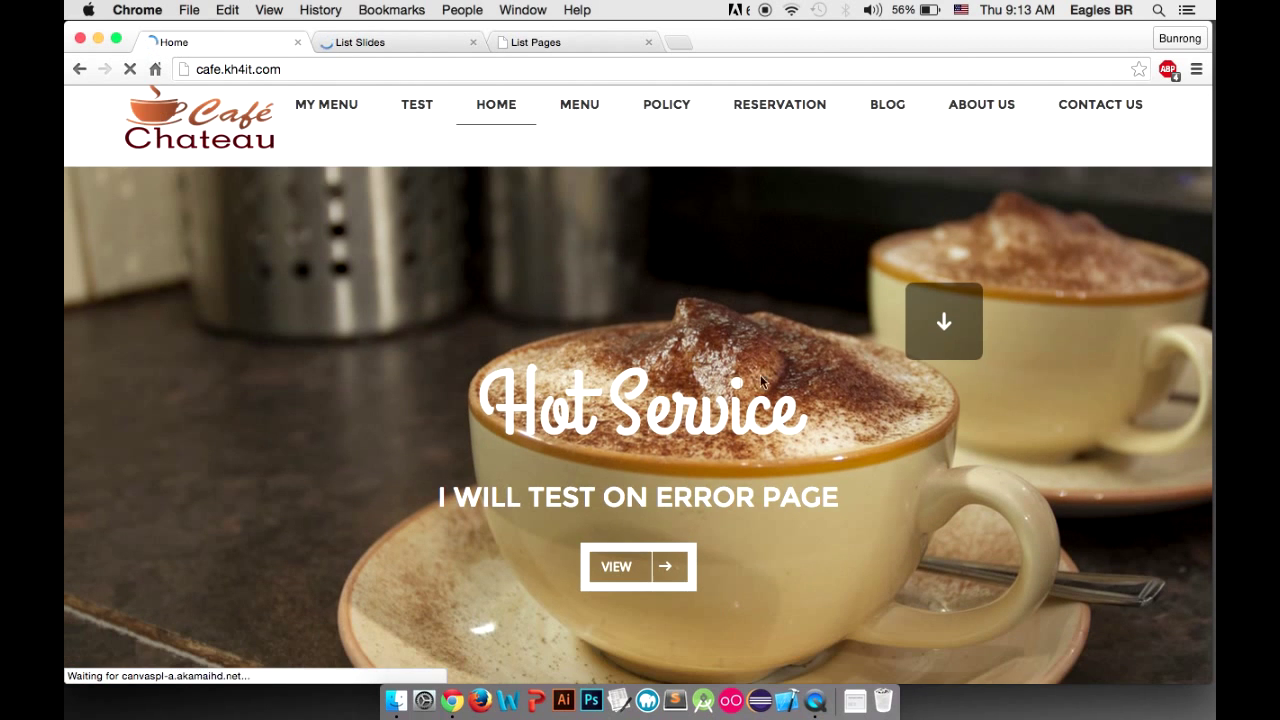
Advance through the home page slideshow from Hot Service to the last slide.
click(943, 328)
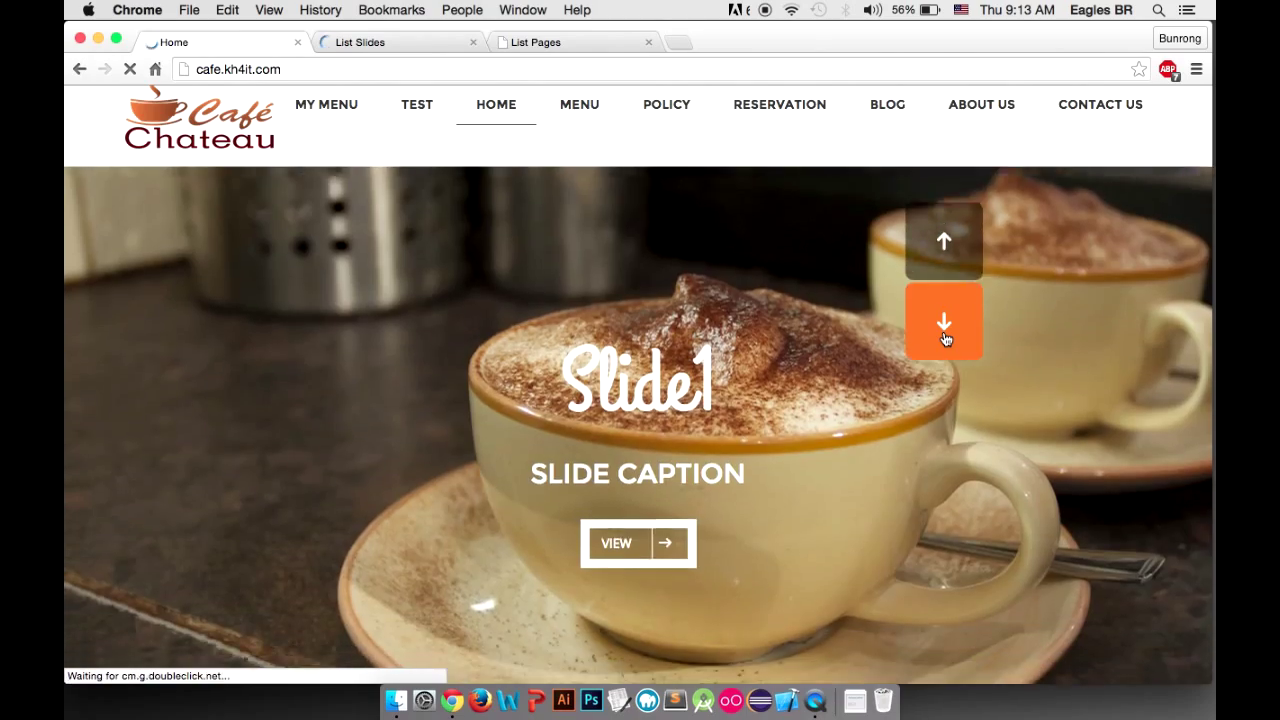
click(945, 330)
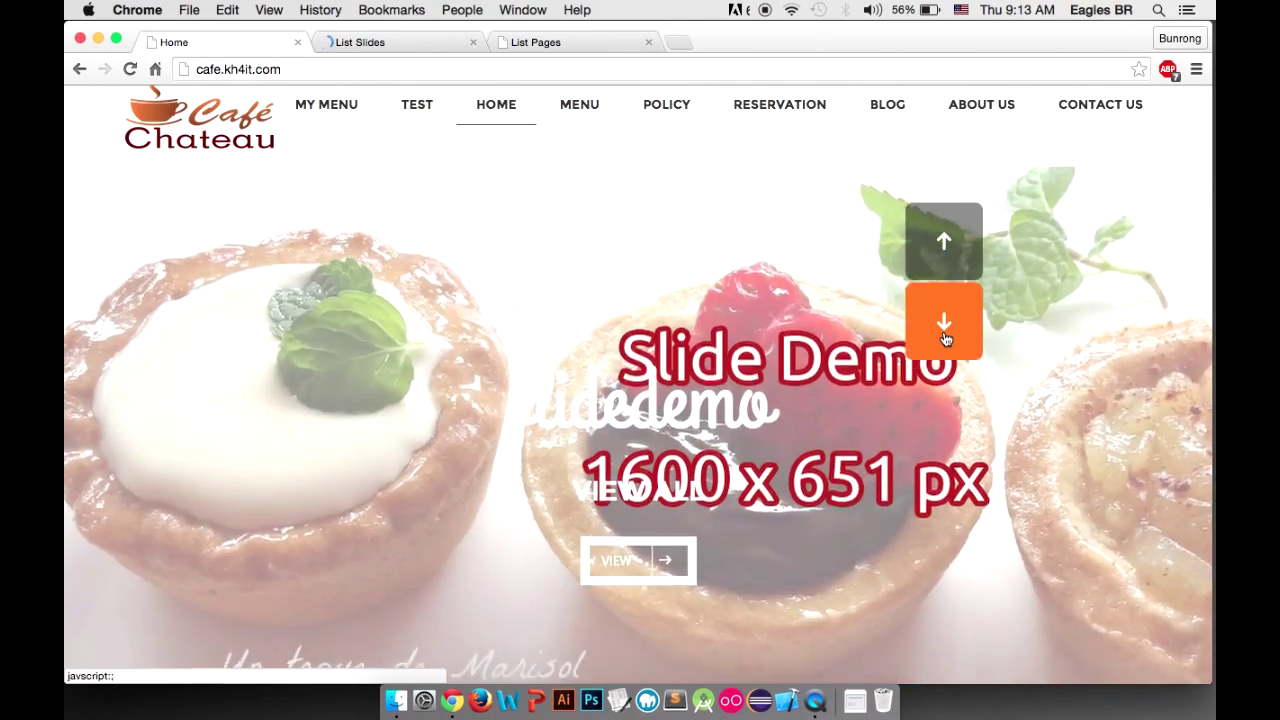
click(944, 335)
click(944, 337)
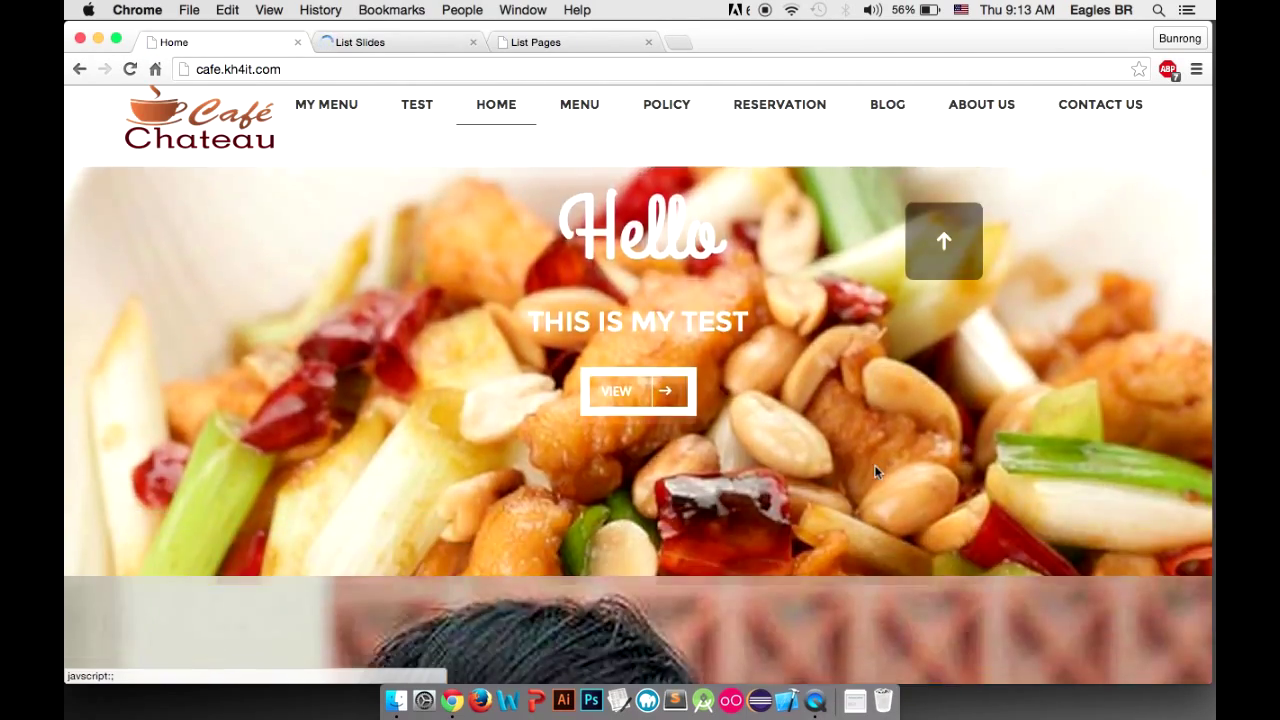
scroll(876, 472, down, 3)
scroll(876, 472, up, 3)
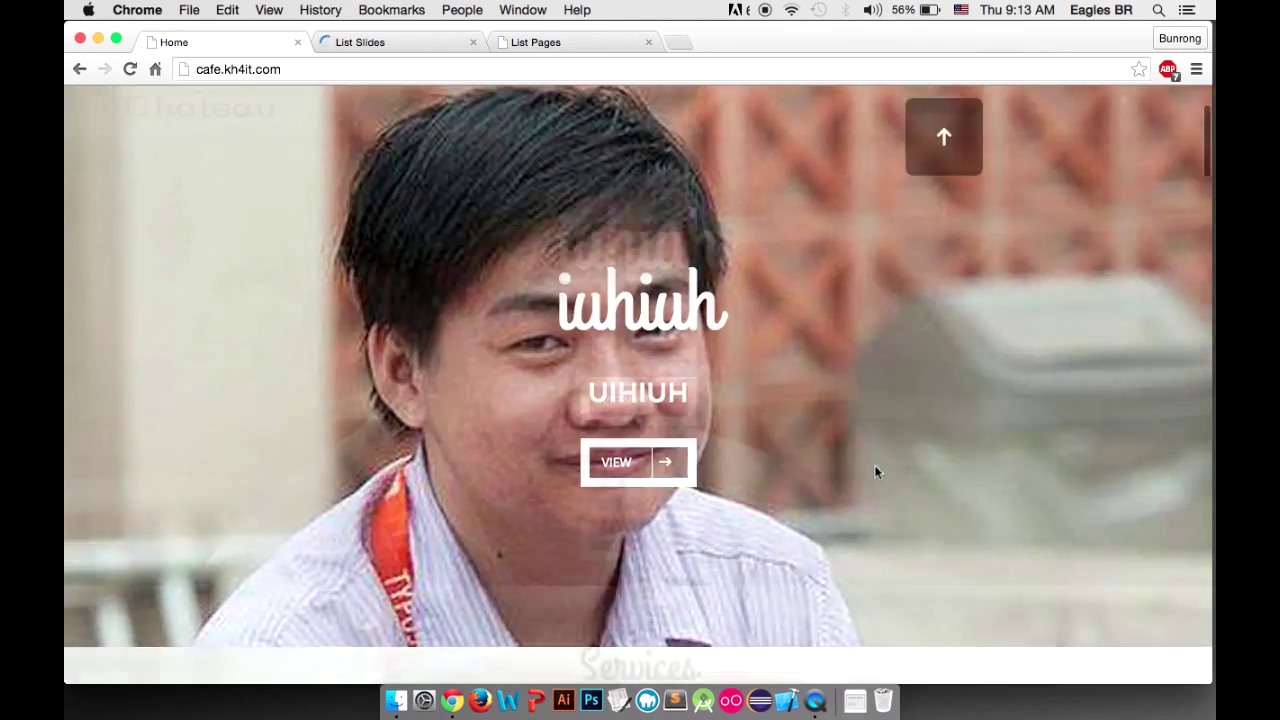
Go back to the Hello slide on the public home page, and open the My Menu page.
click(930, 288)
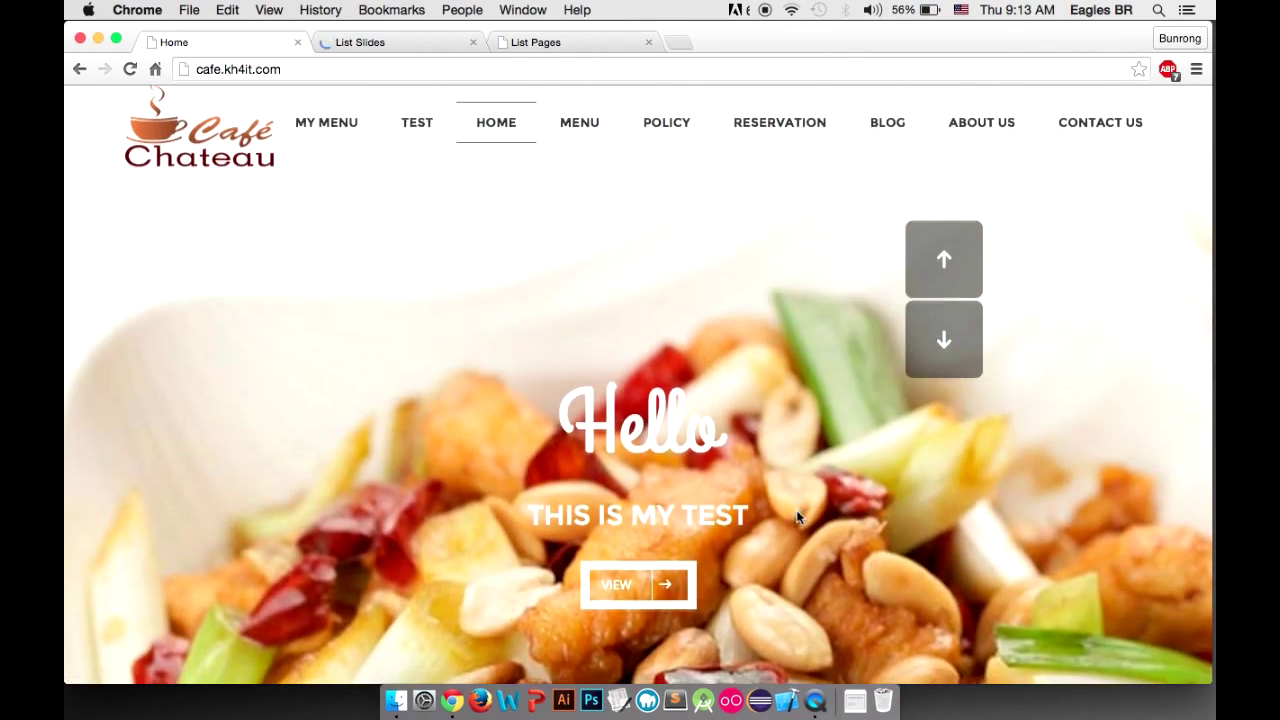
scroll(798, 517, down, 2)
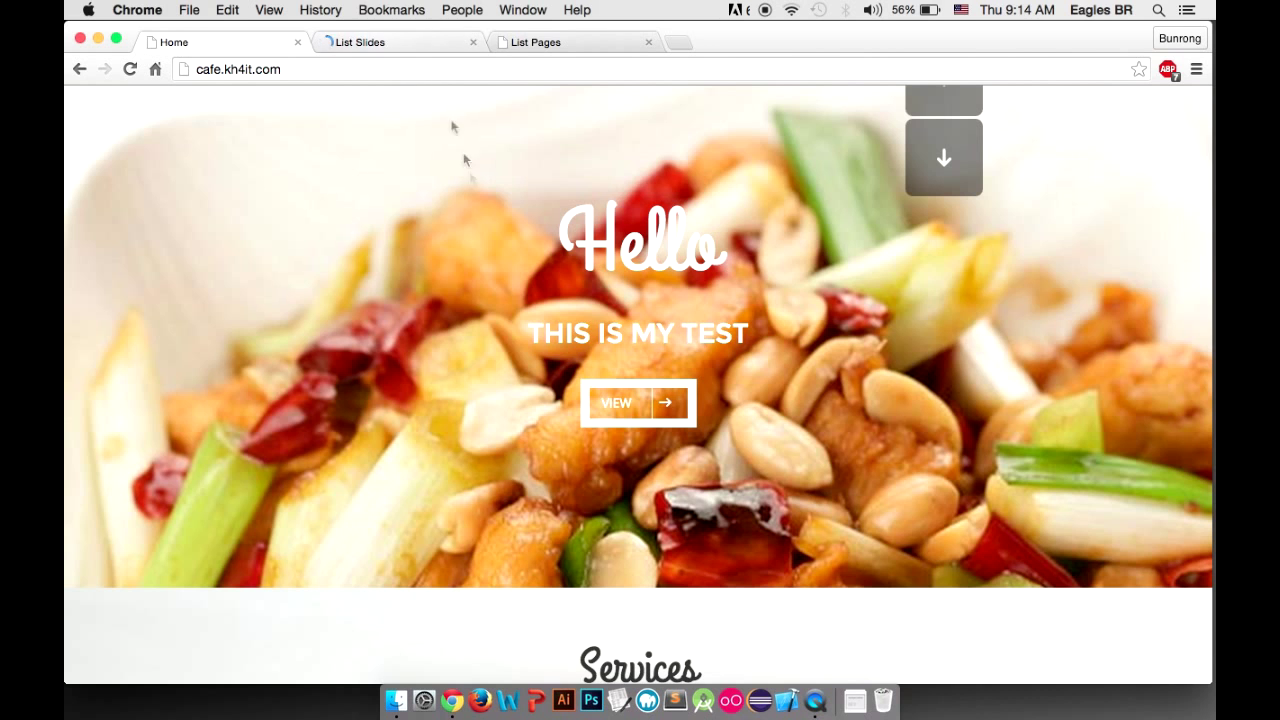
click(428, 49)
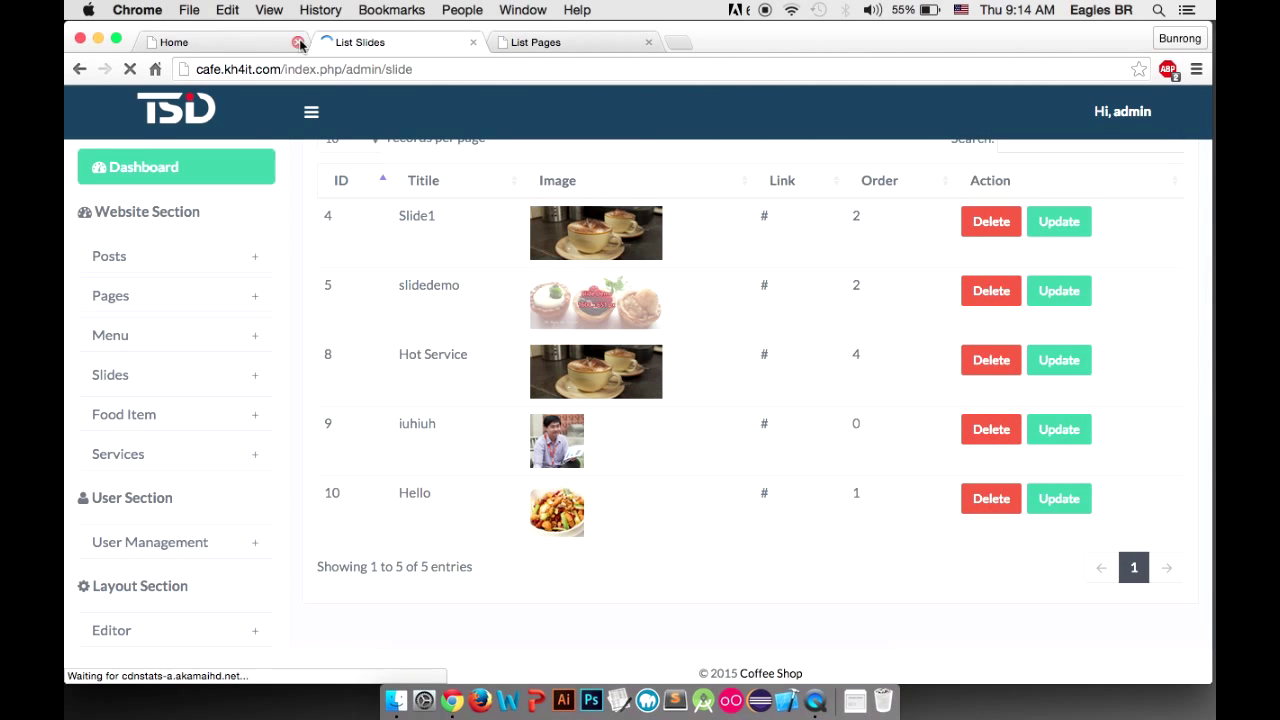
click(220, 42)
scroll(470, 271, up, 3)
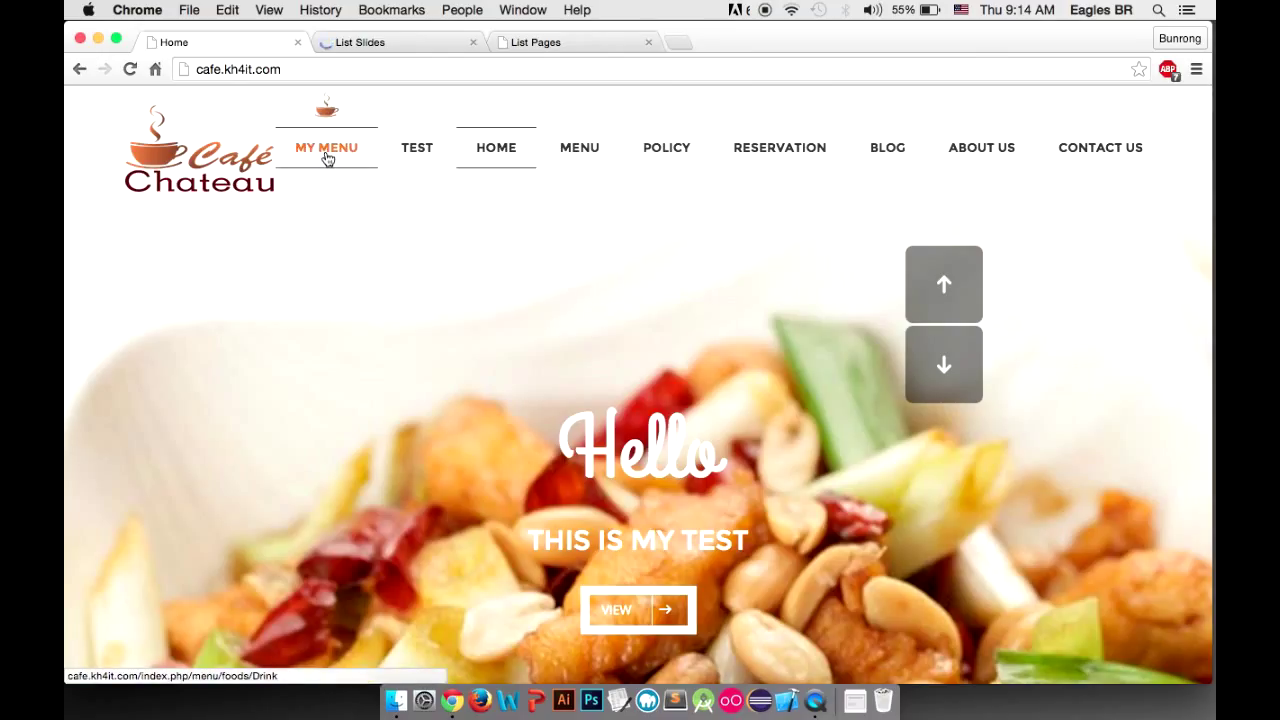
click(327, 158)
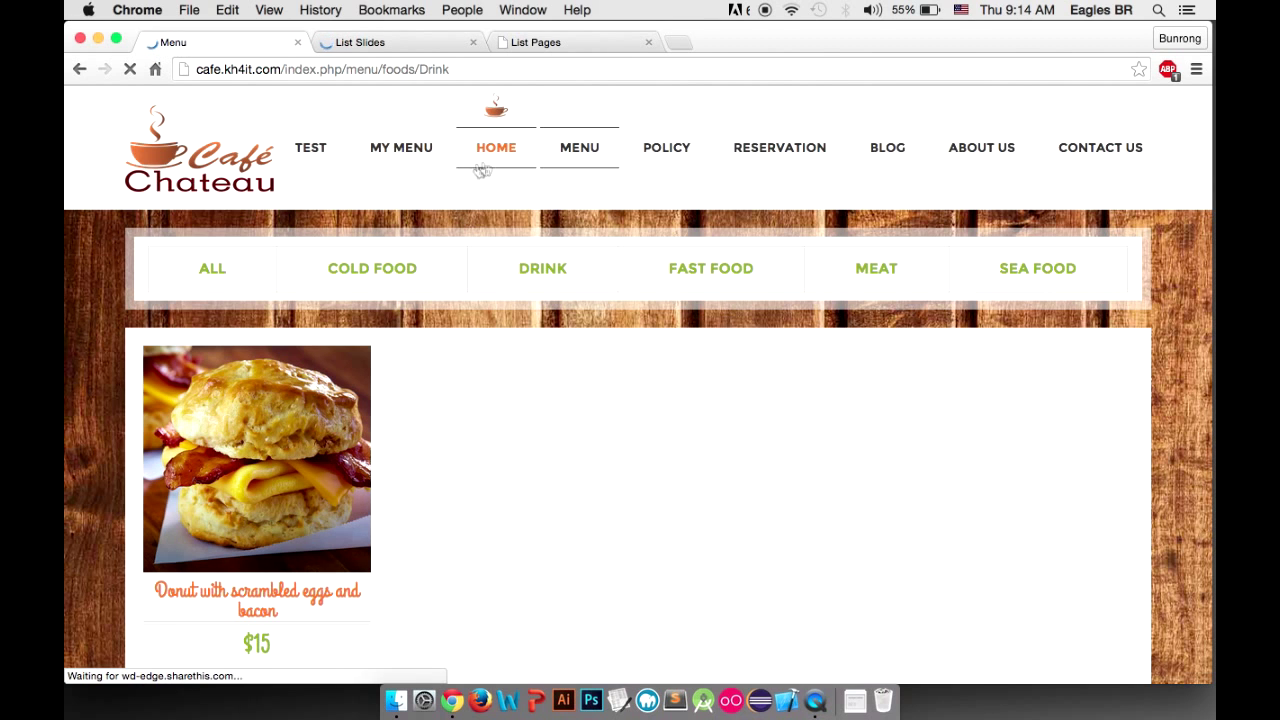
Open the list of food categories in the admin area.
click(385, 40)
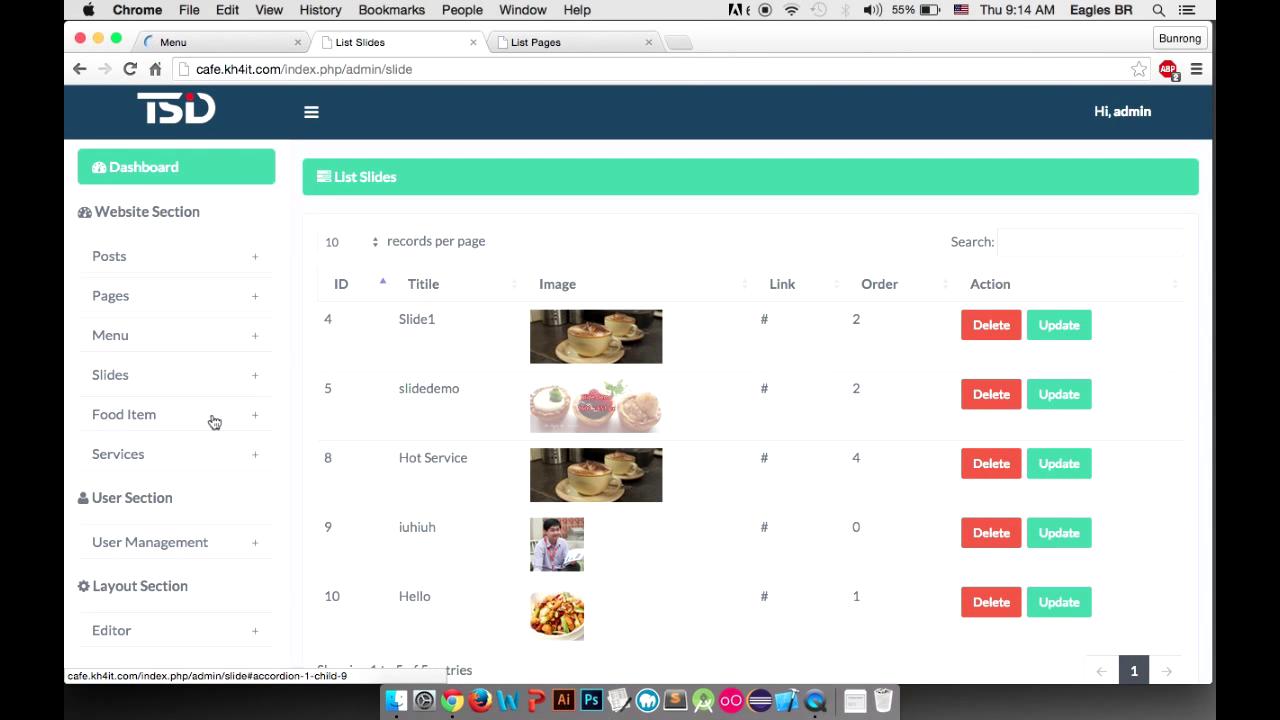
click(214, 421)
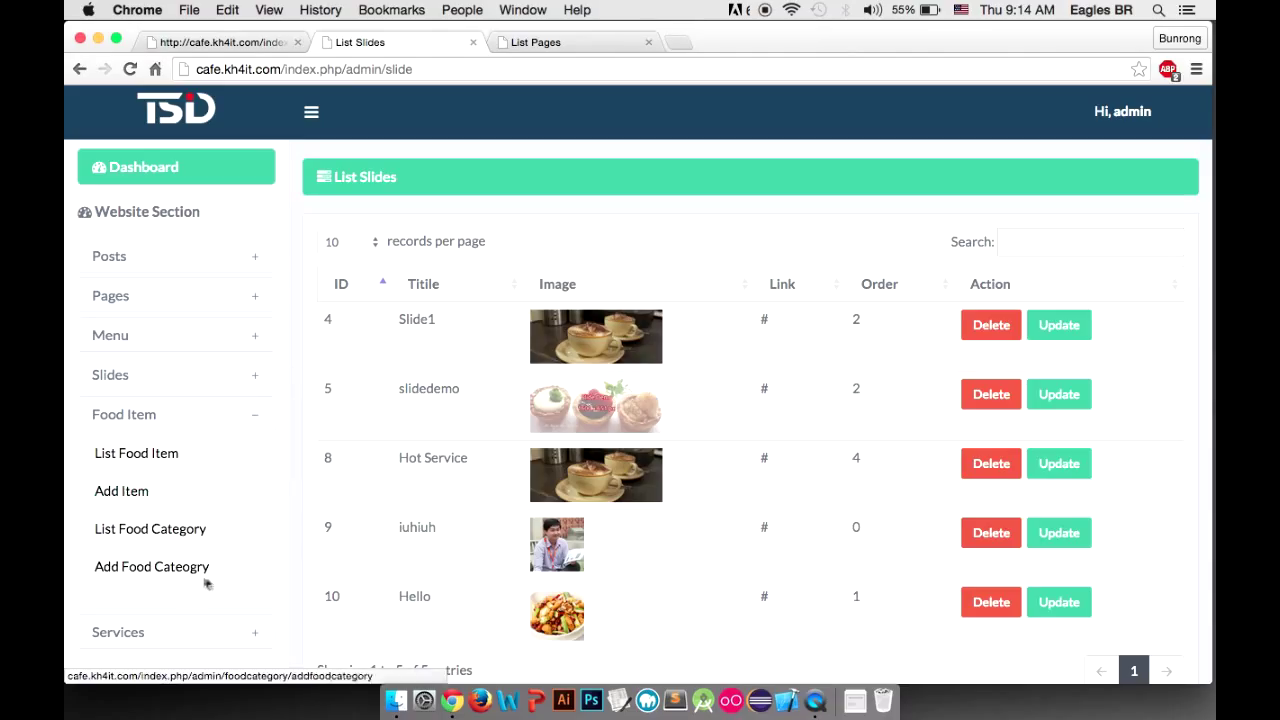
click(168, 533)
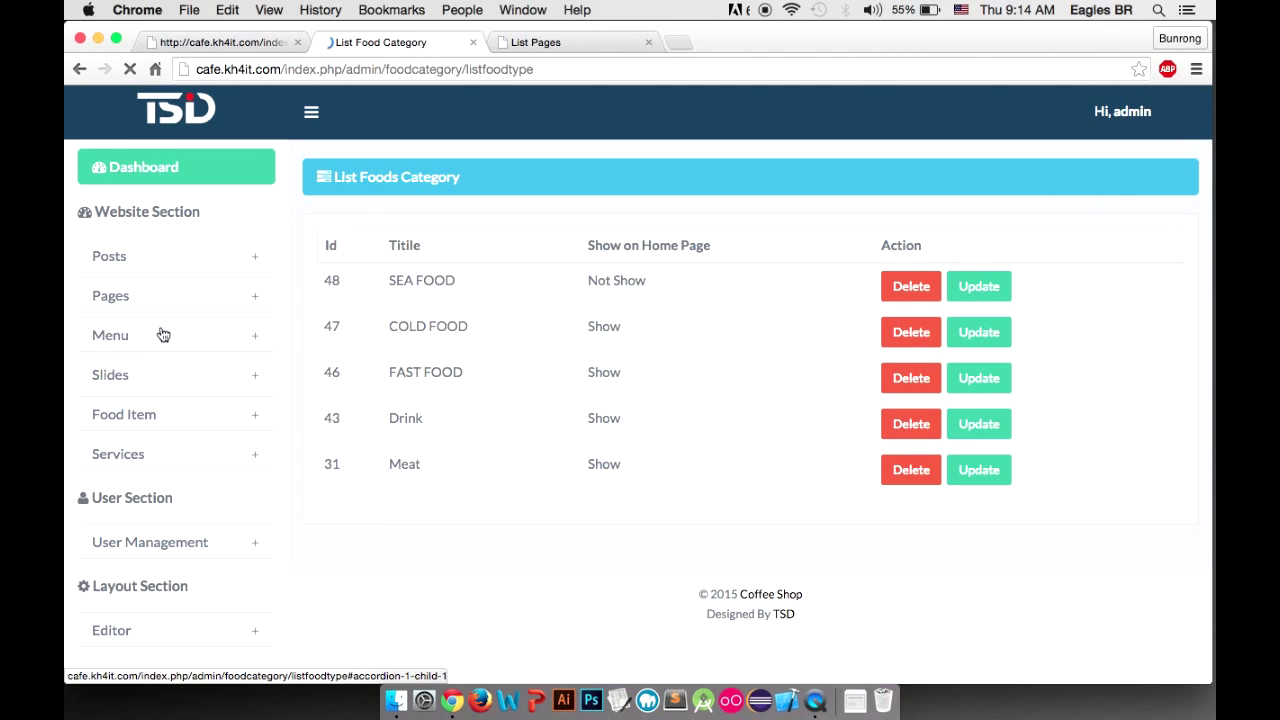
Start a new food category titled "Average" with the description "This the battle of water for drinking".
click(200, 416)
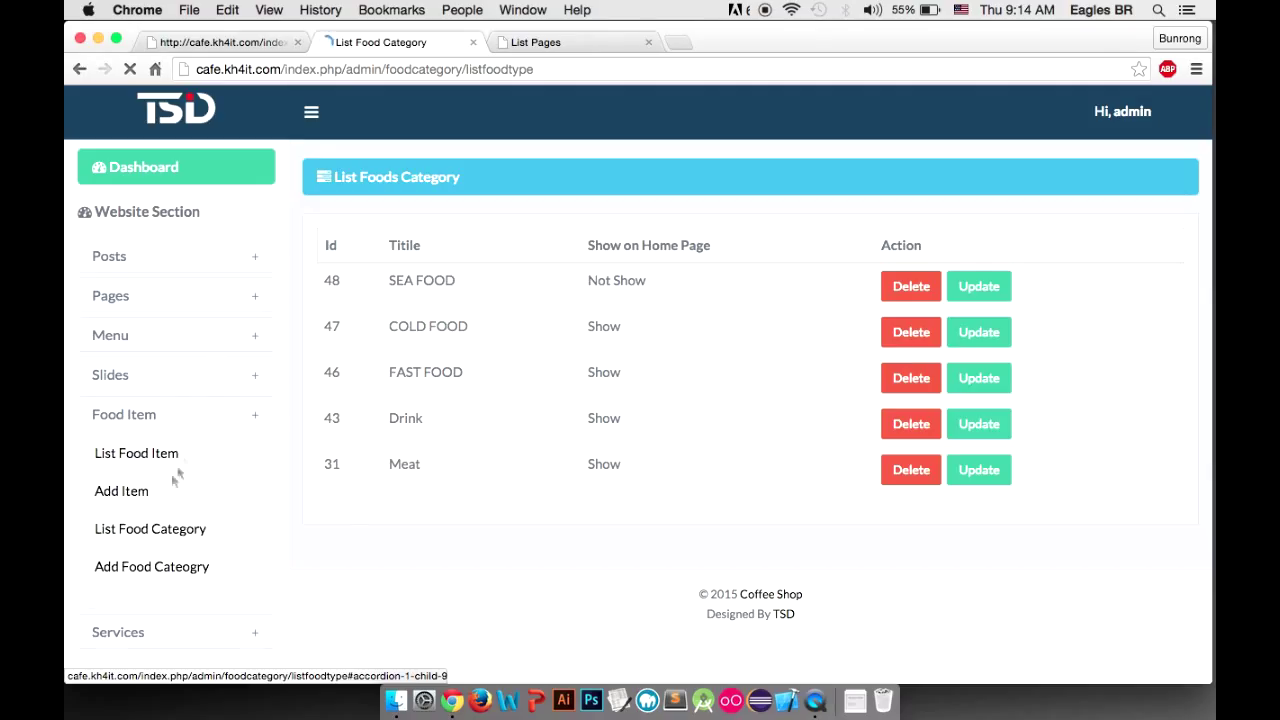
click(153, 567)
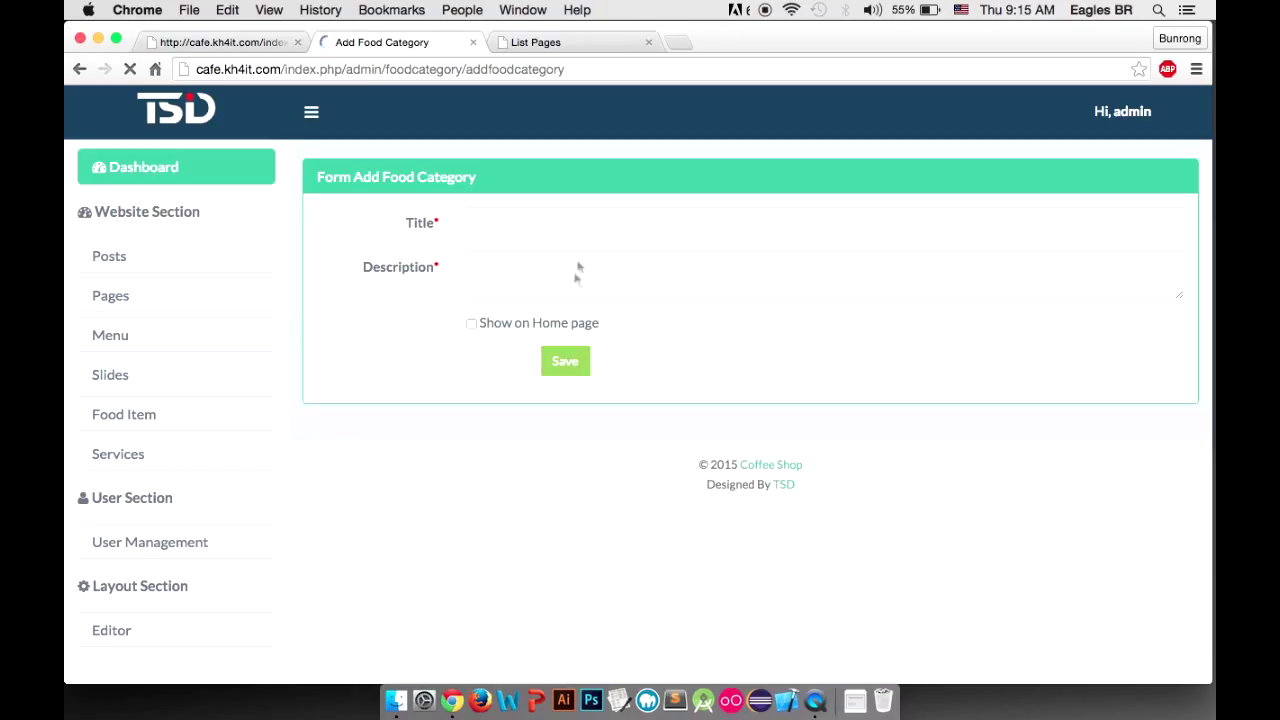
click(610, 213)
text(Average)
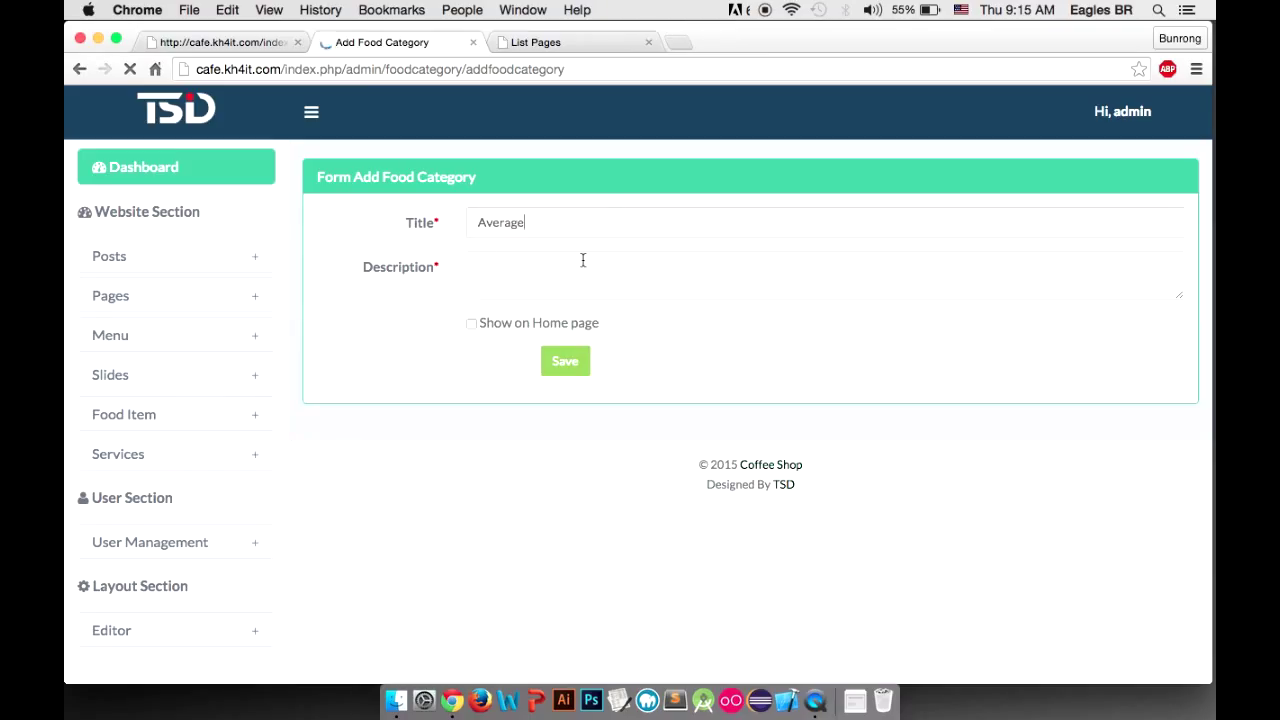
click(583, 260)
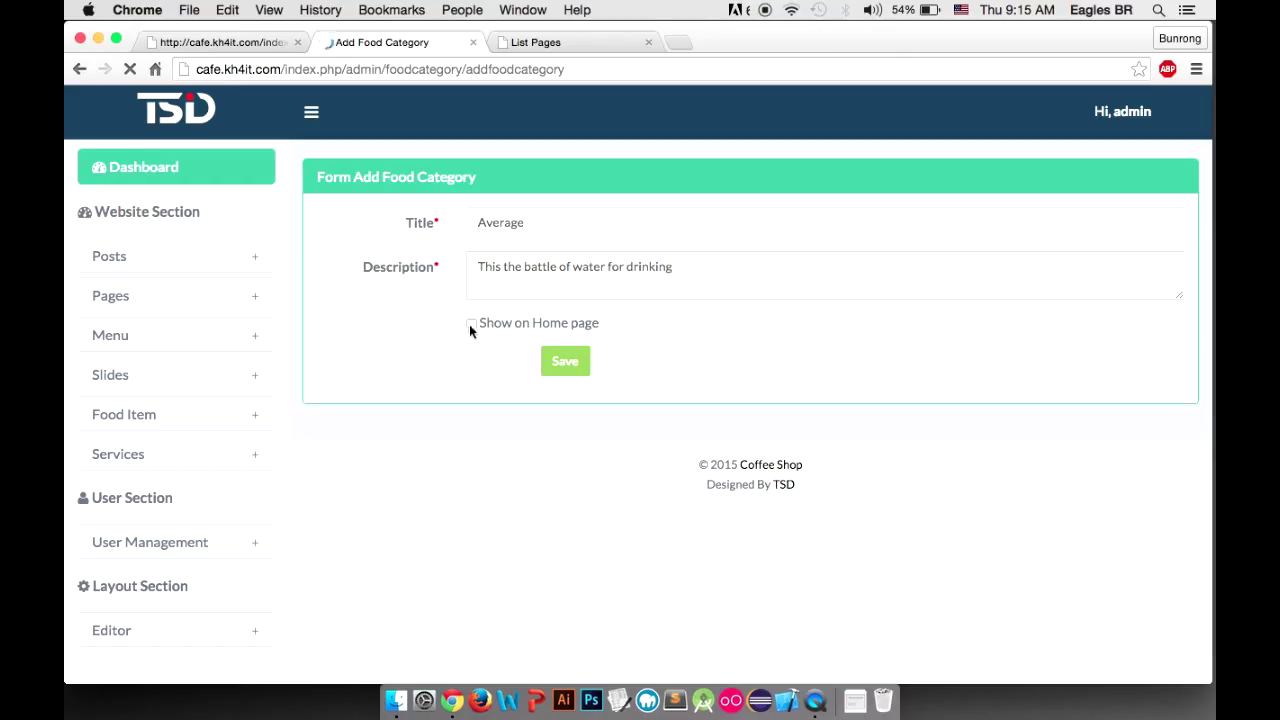
Load the public home page and examine the food category sections shown there, such as Fast Food and Drink.
click(220, 42)
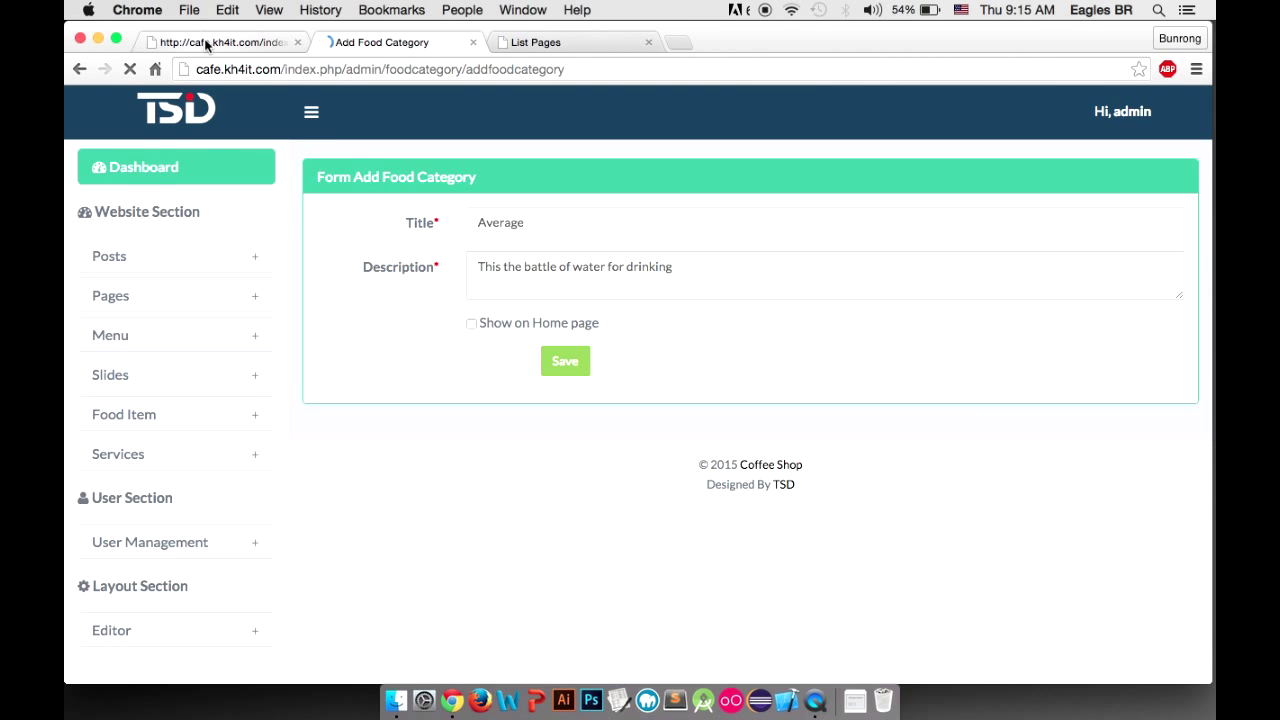
click(339, 77)
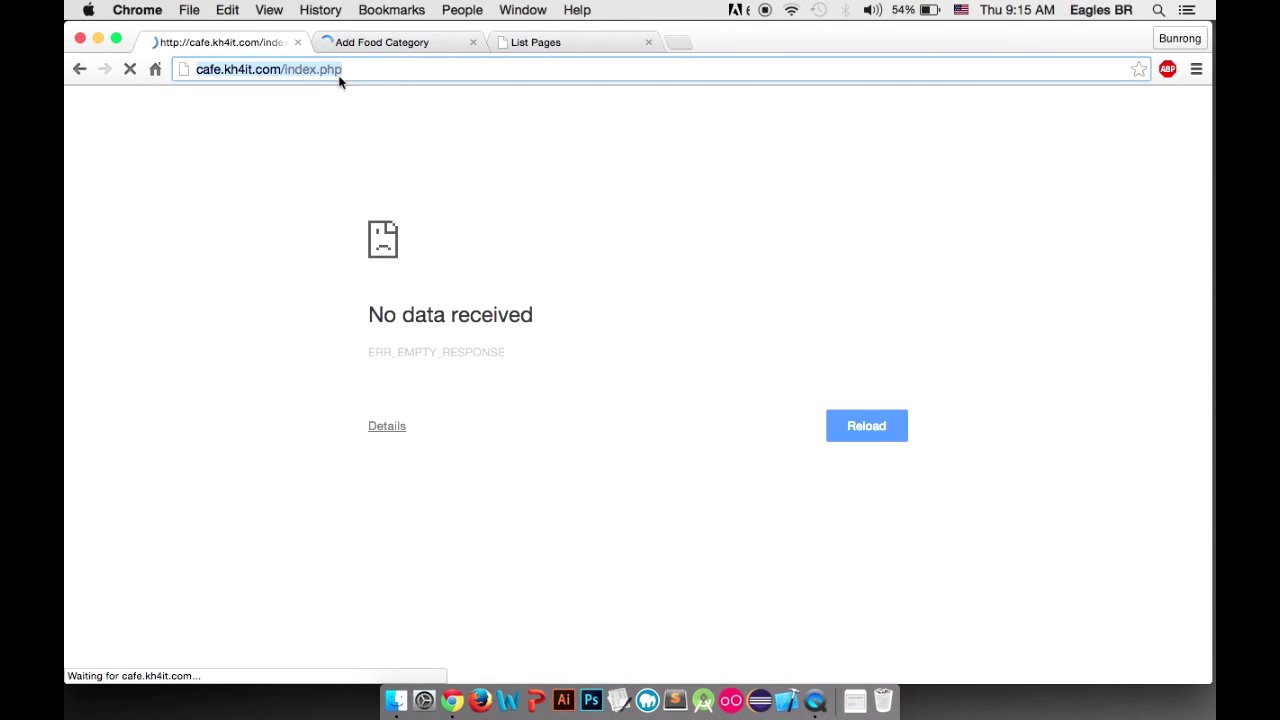
mouse_move(602, 248)
scroll(602, 248, down, 10)
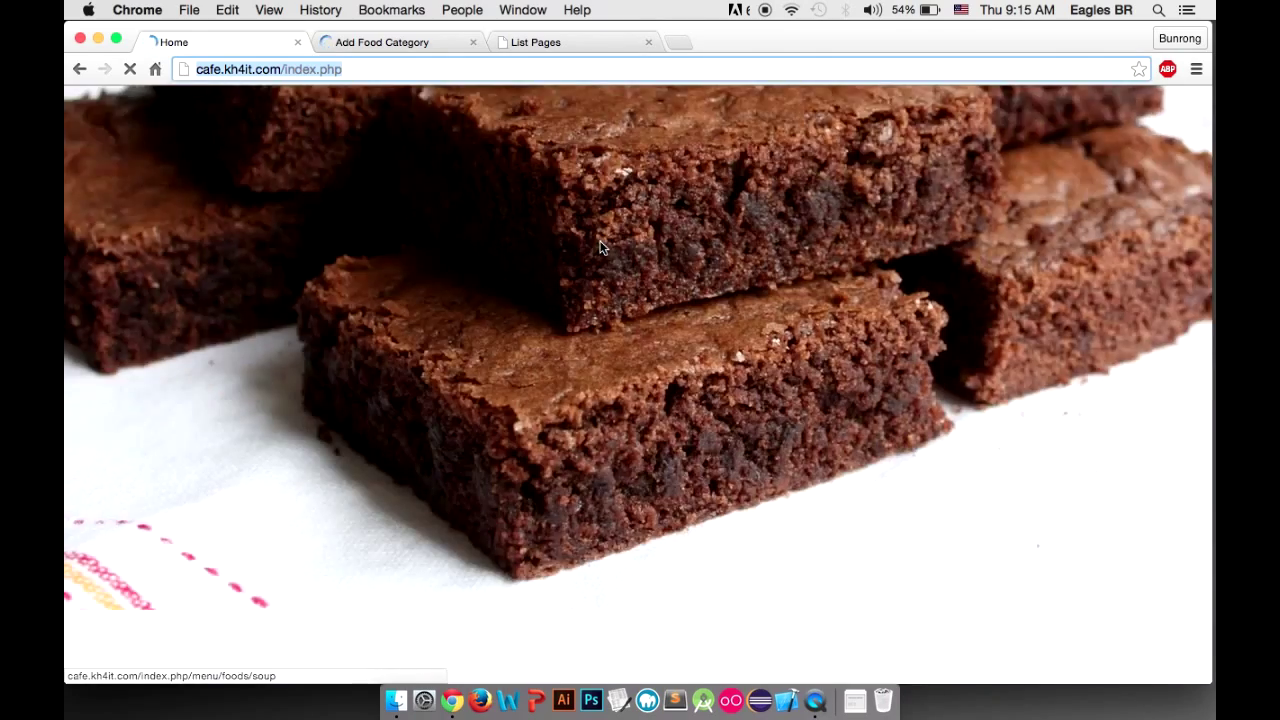
scroll(602, 248, down, 15)
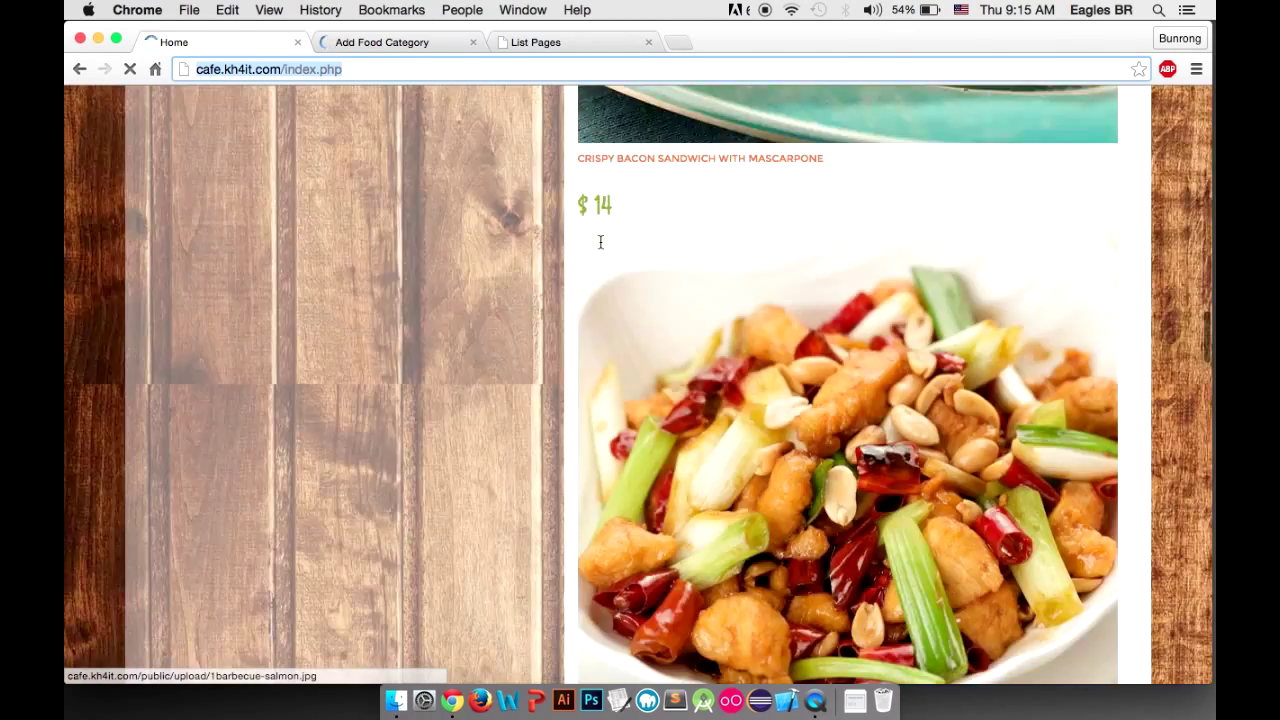
scroll(601, 242, down, 3)
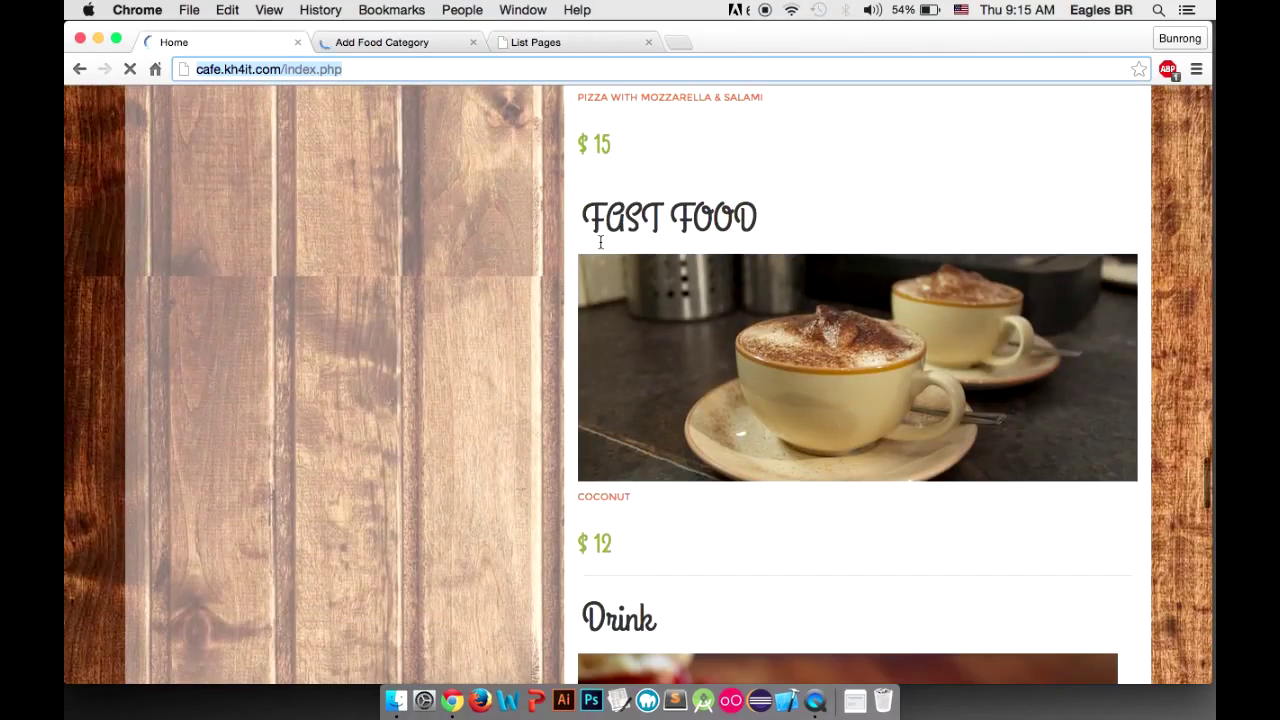
scroll(689, 508, down, 15)
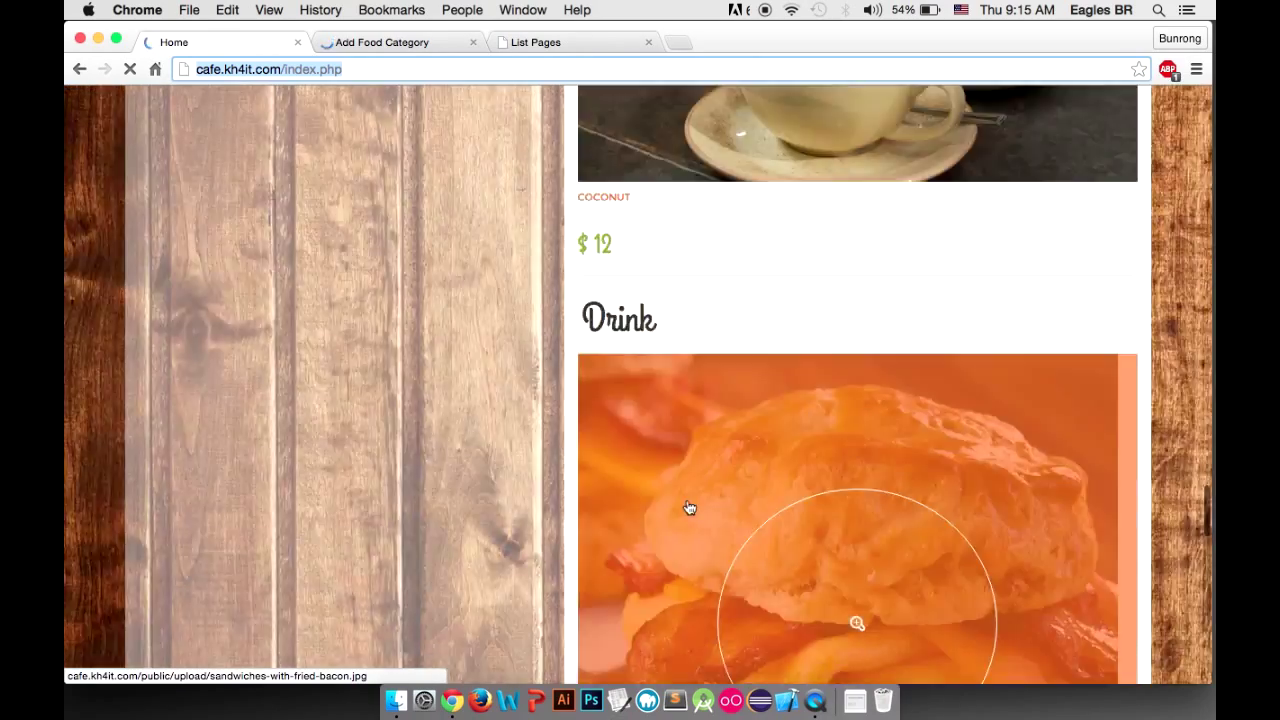
scroll(672, 292, up, 15)
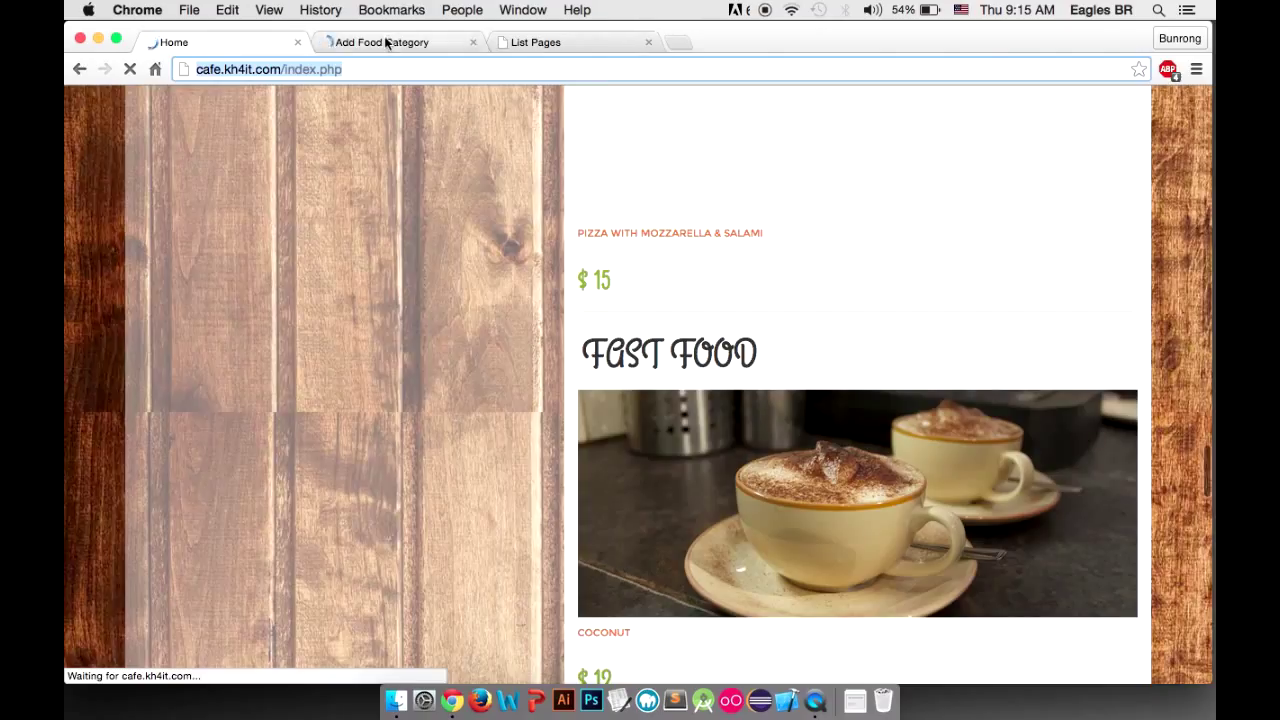
Save the Average food category with its home page display option left off.
click(386, 43)
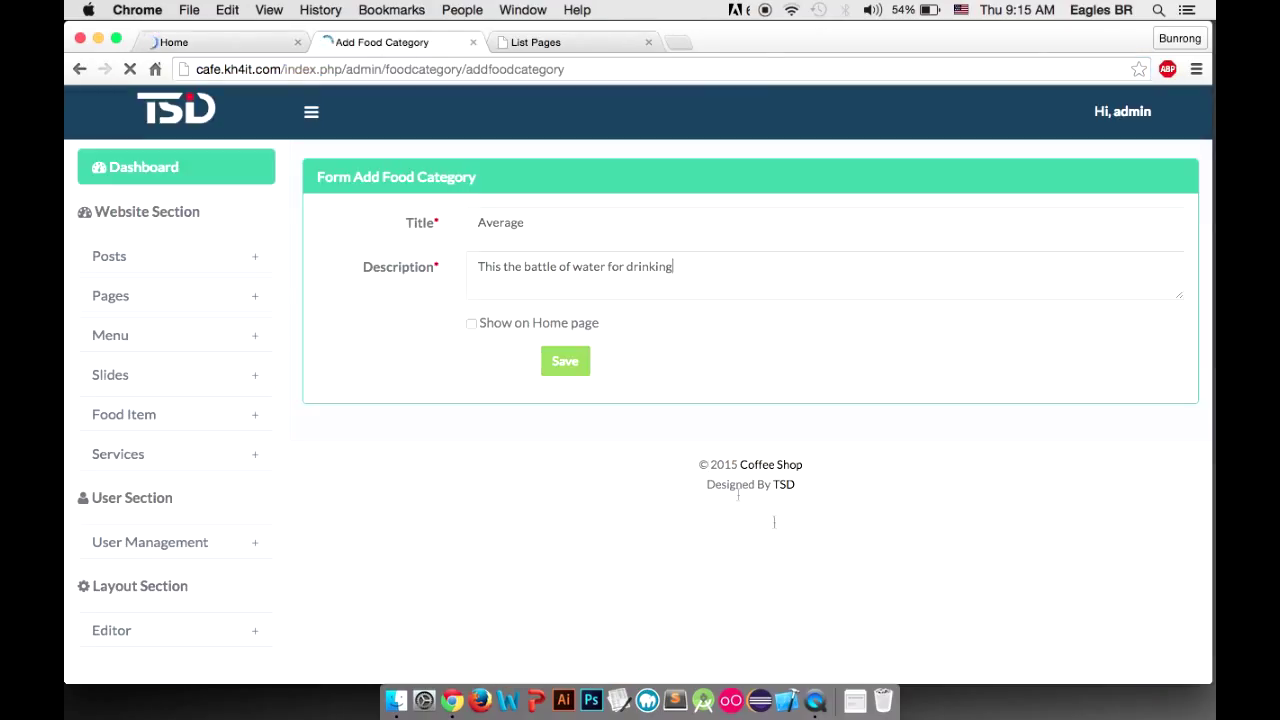
click(585, 367)
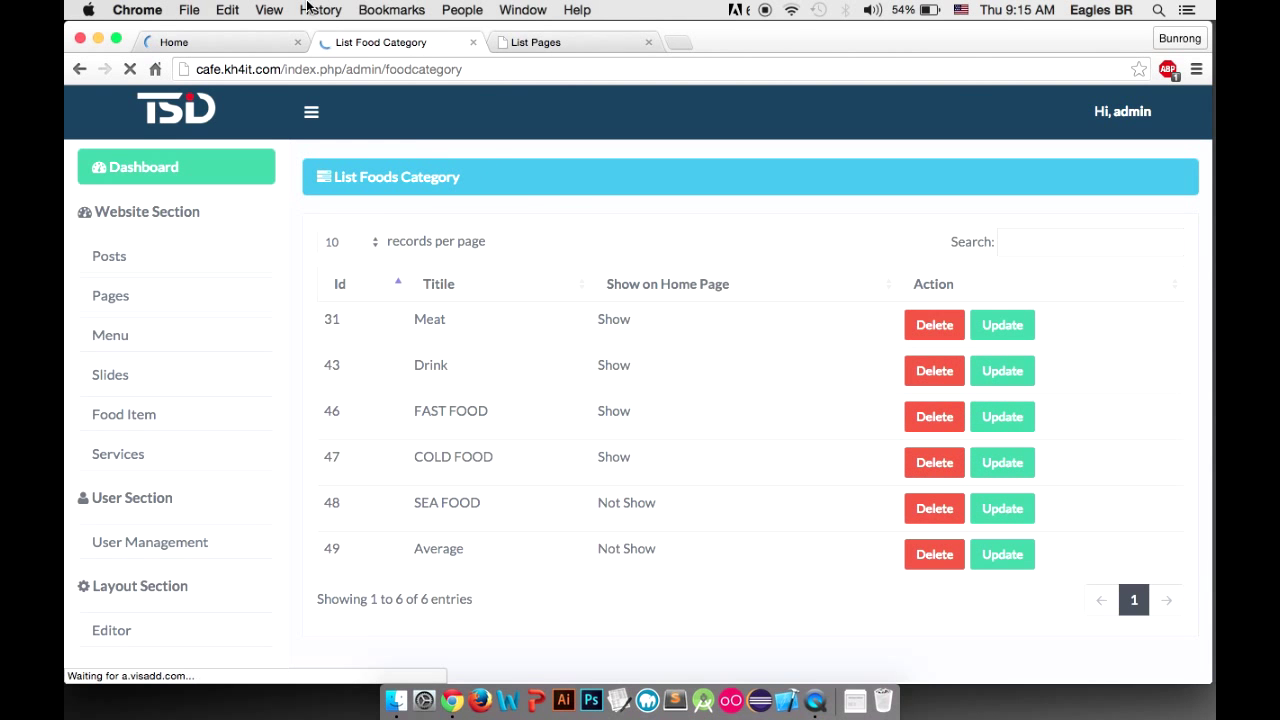
Open the public Menu page and check the Sea Food and Average category filters.
click(238, 38)
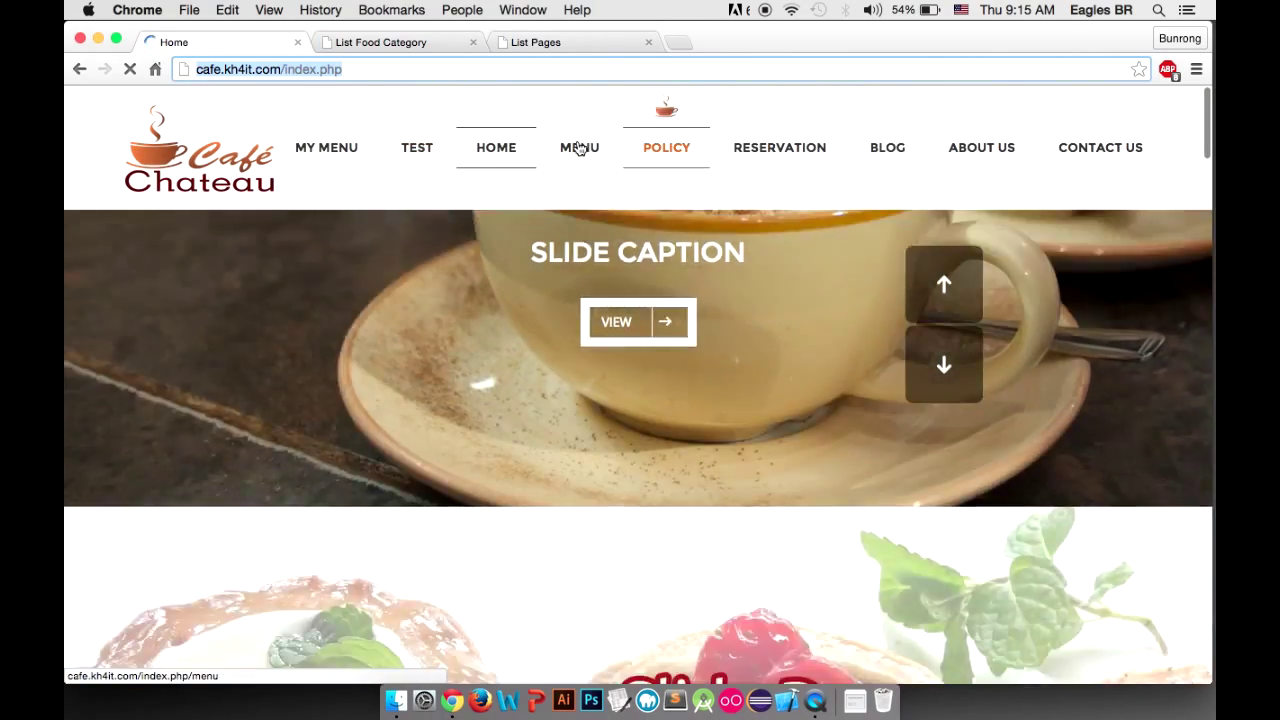
mouse_move(579, 148)
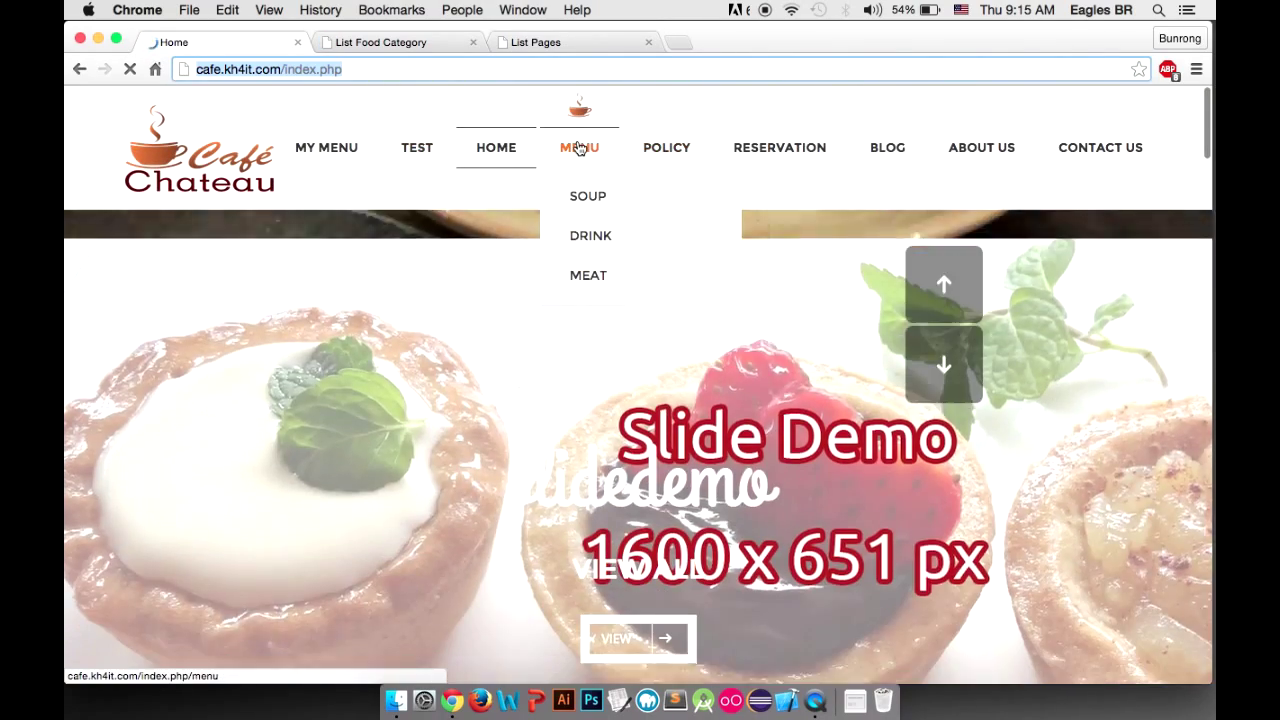
click(579, 148)
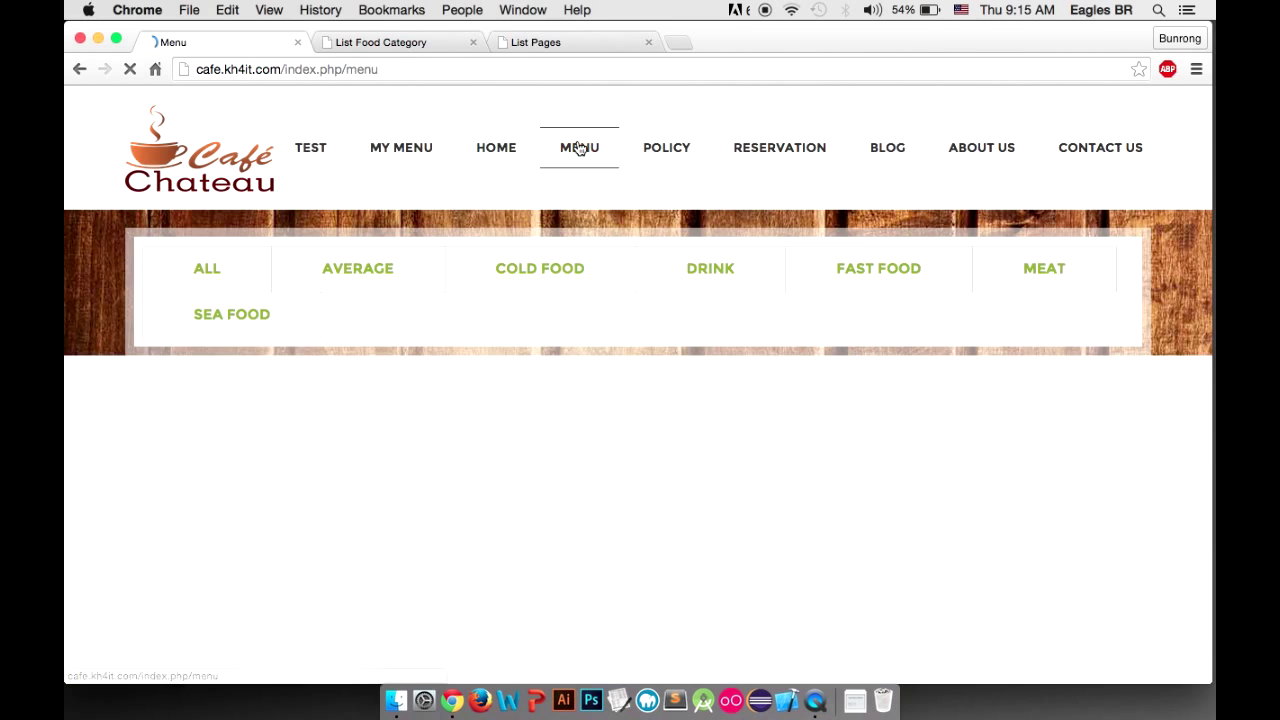
click(258, 315)
click(358, 279)
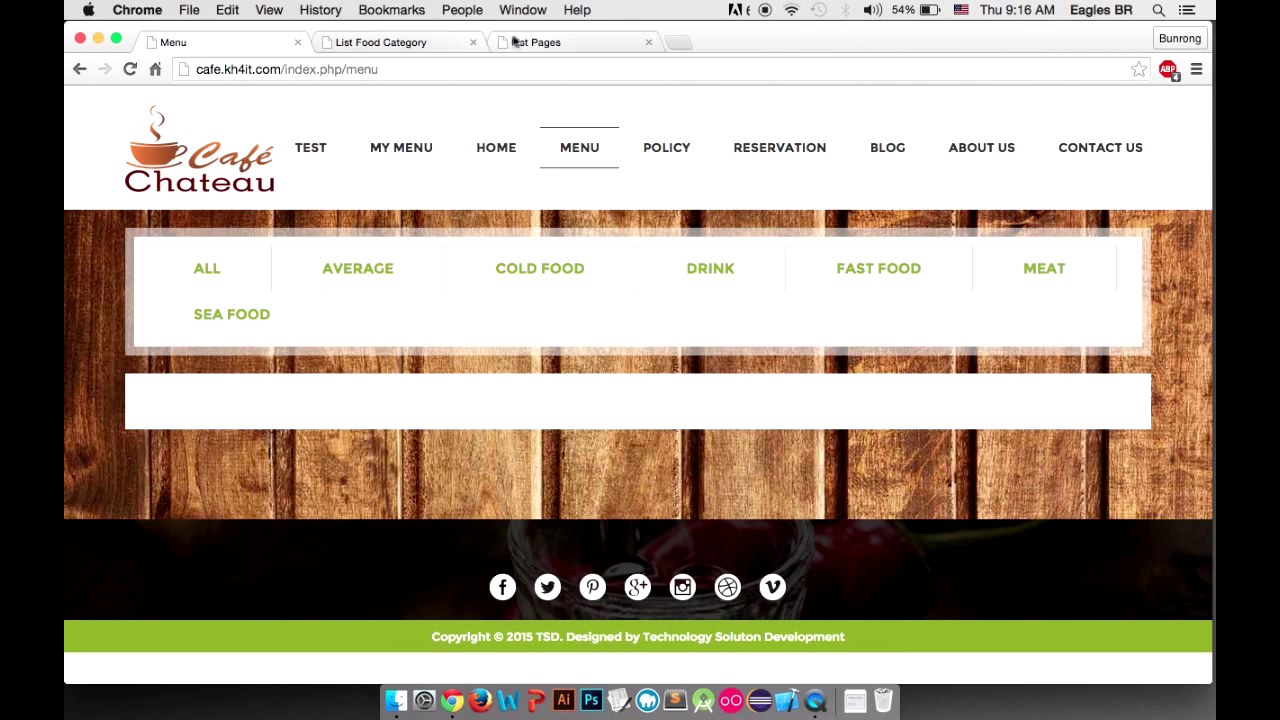
Open the food item list in the admin area, search it for "donut", and erase the search text.
click(401, 47)
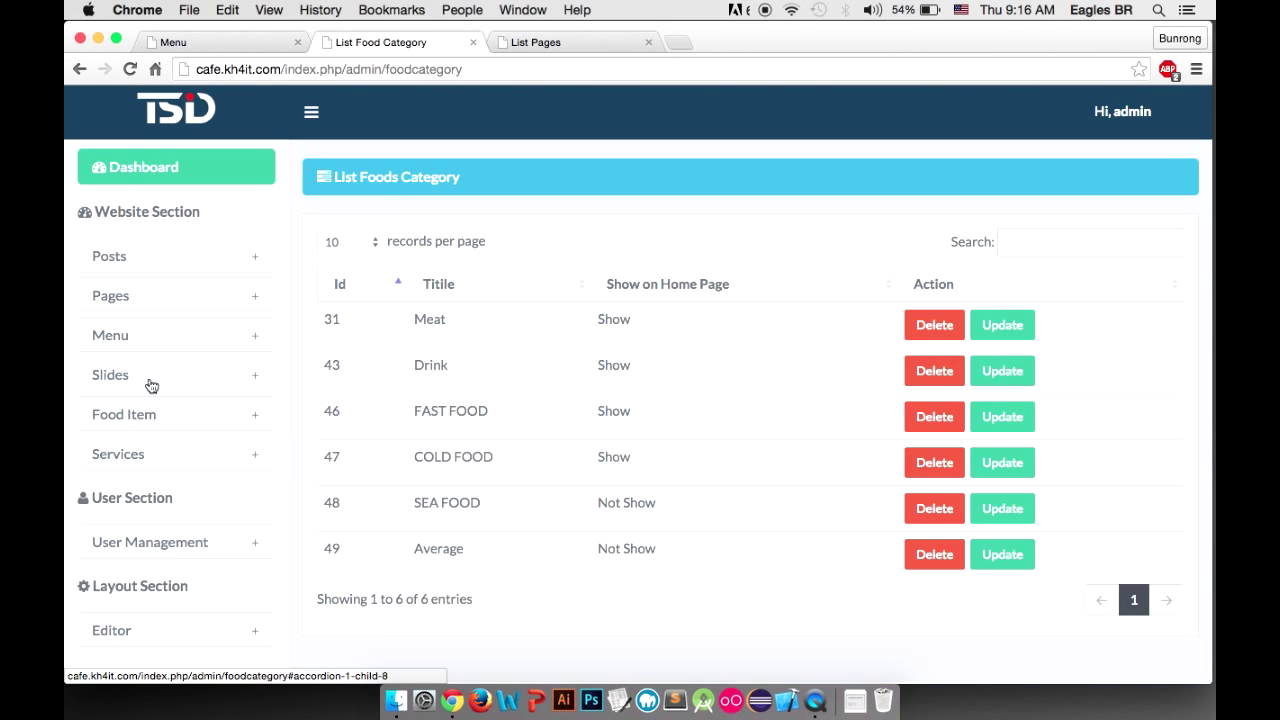
click(135, 427)
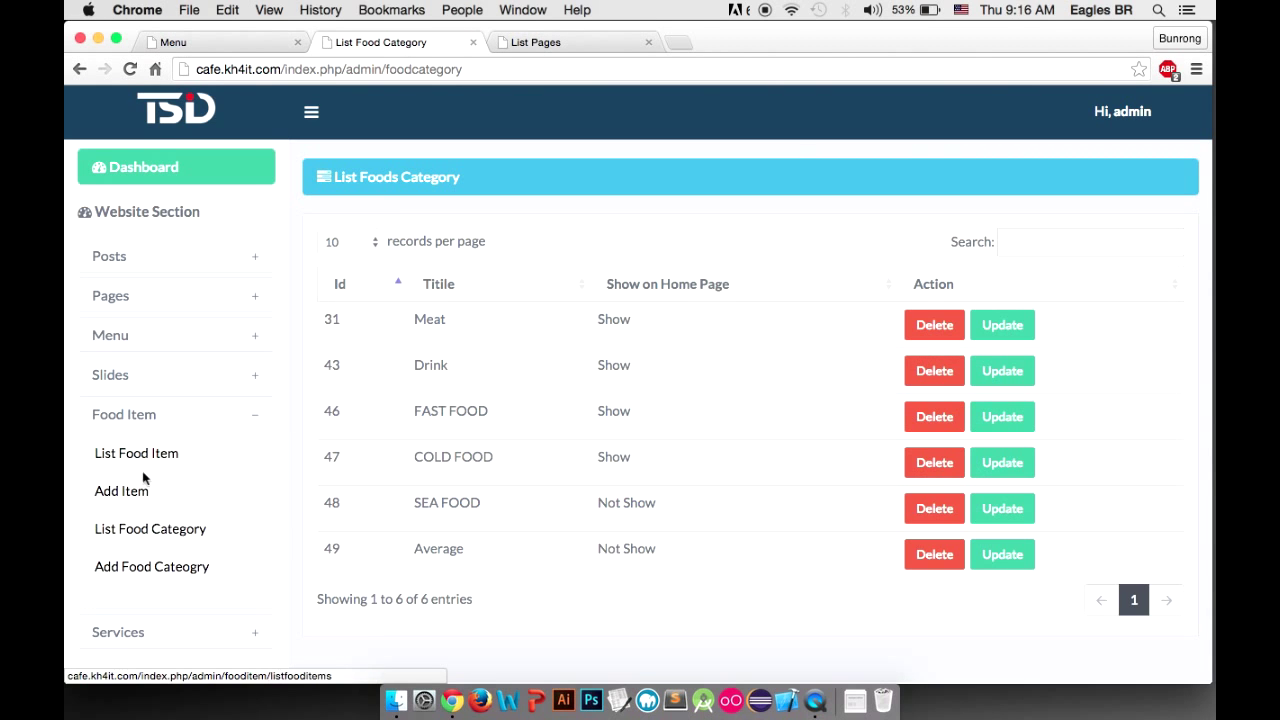
click(150, 455)
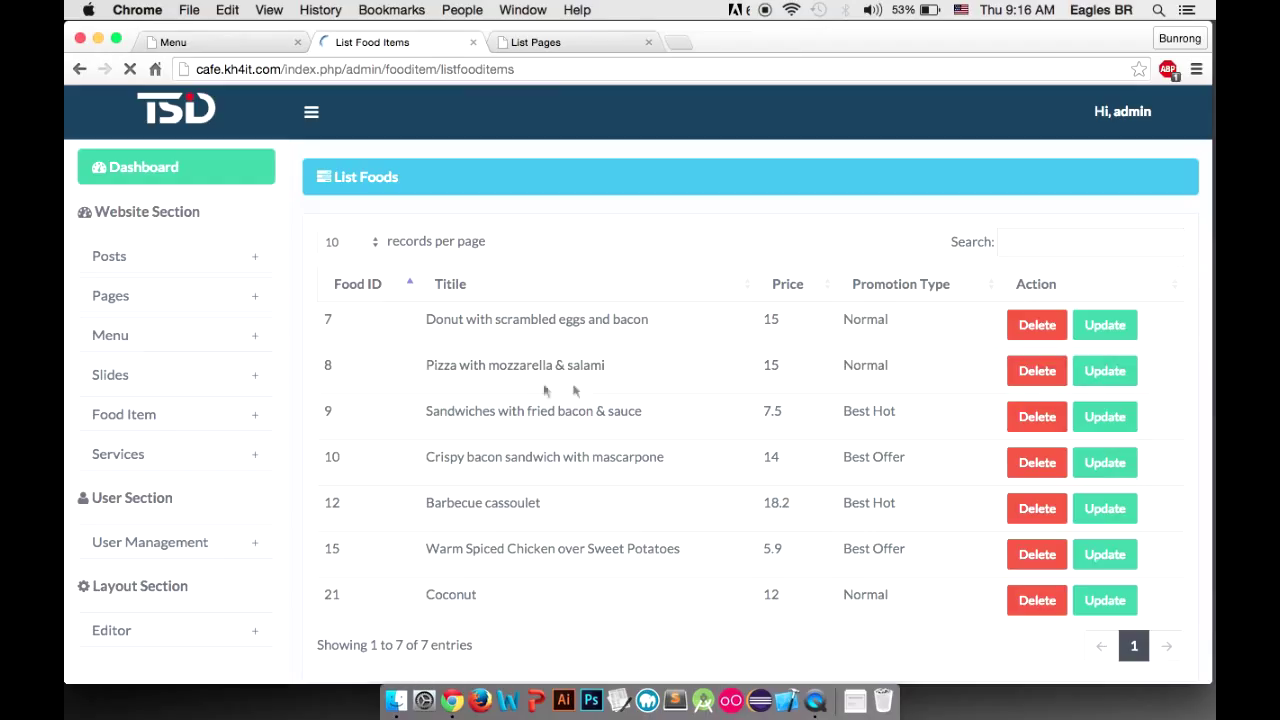
click(1070, 251)
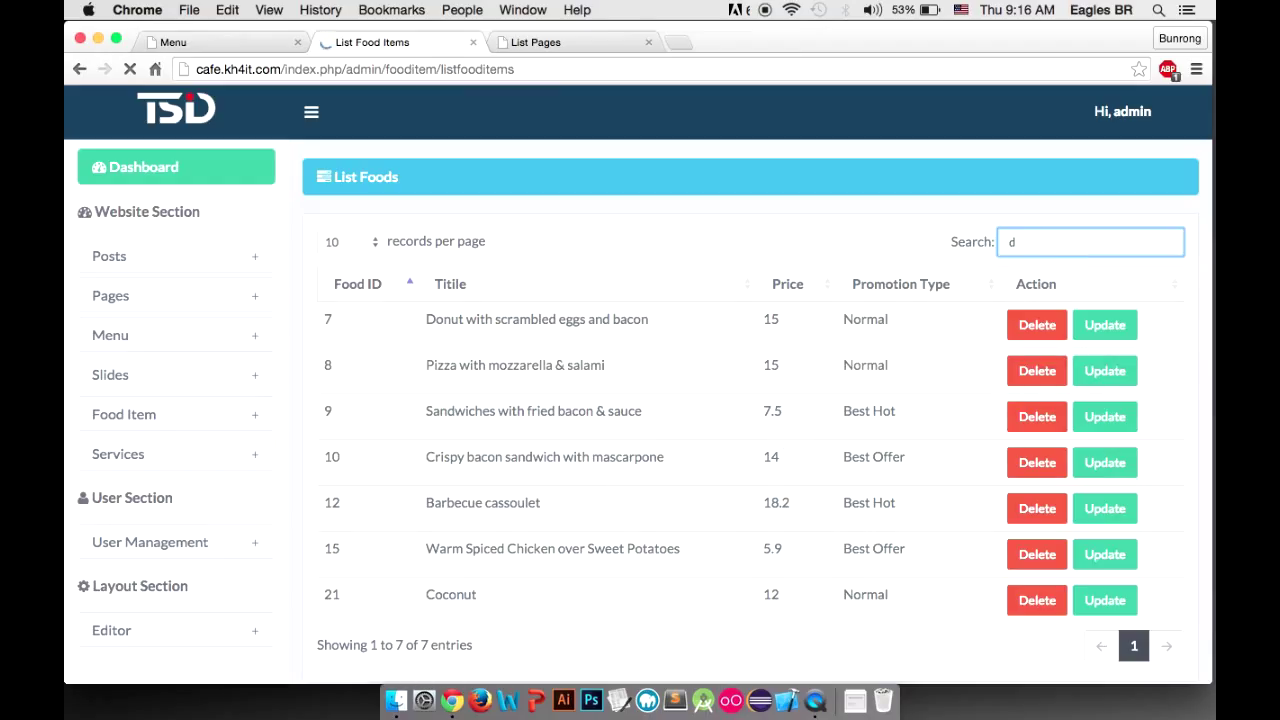
text(donut)
key(BackSpace)
key(BackSpace)
key(BackSpace)
key(BackSpace)
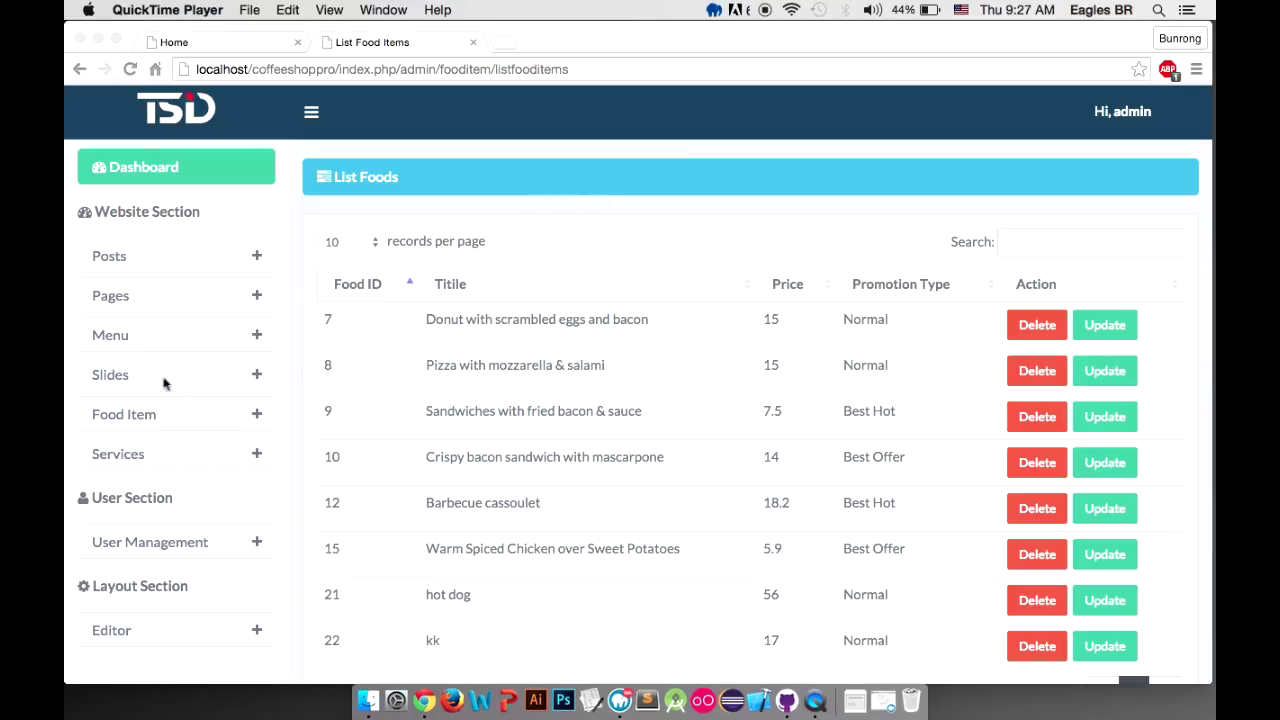
Open the form for adding a food item in the local site's admin area, glancing at the public home page meanwhile.
click(166, 416)
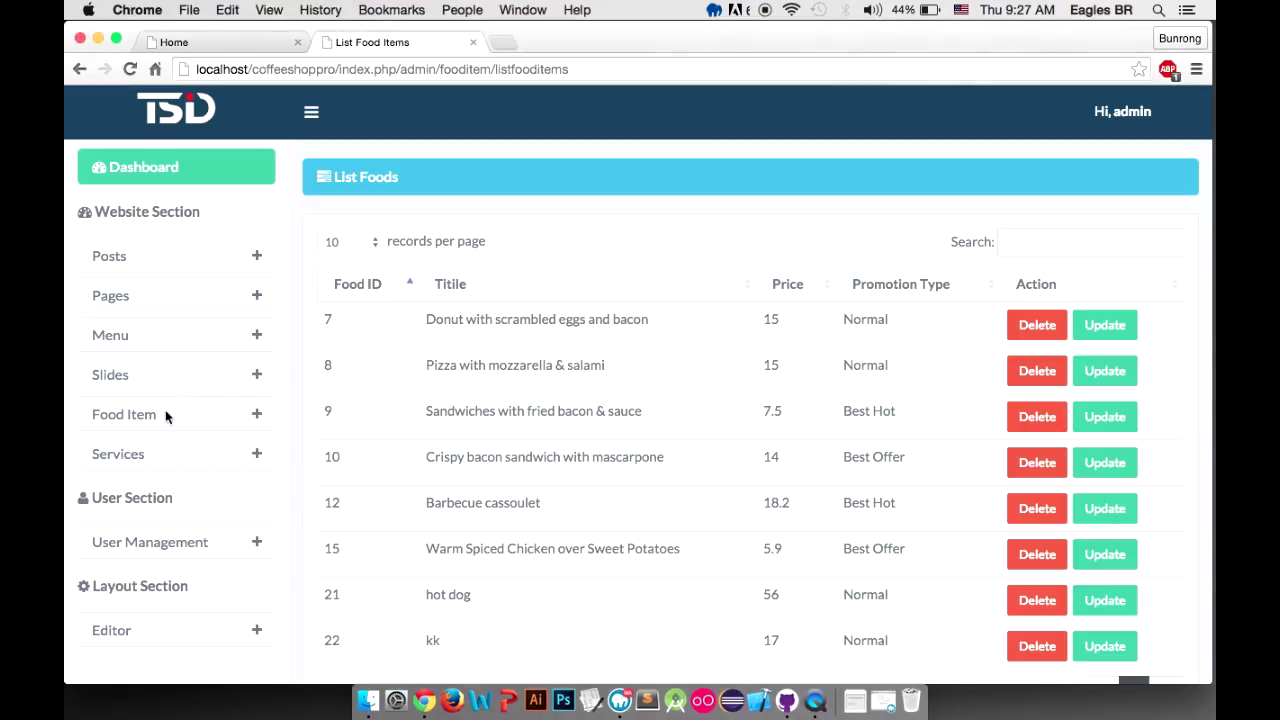
click(150, 422)
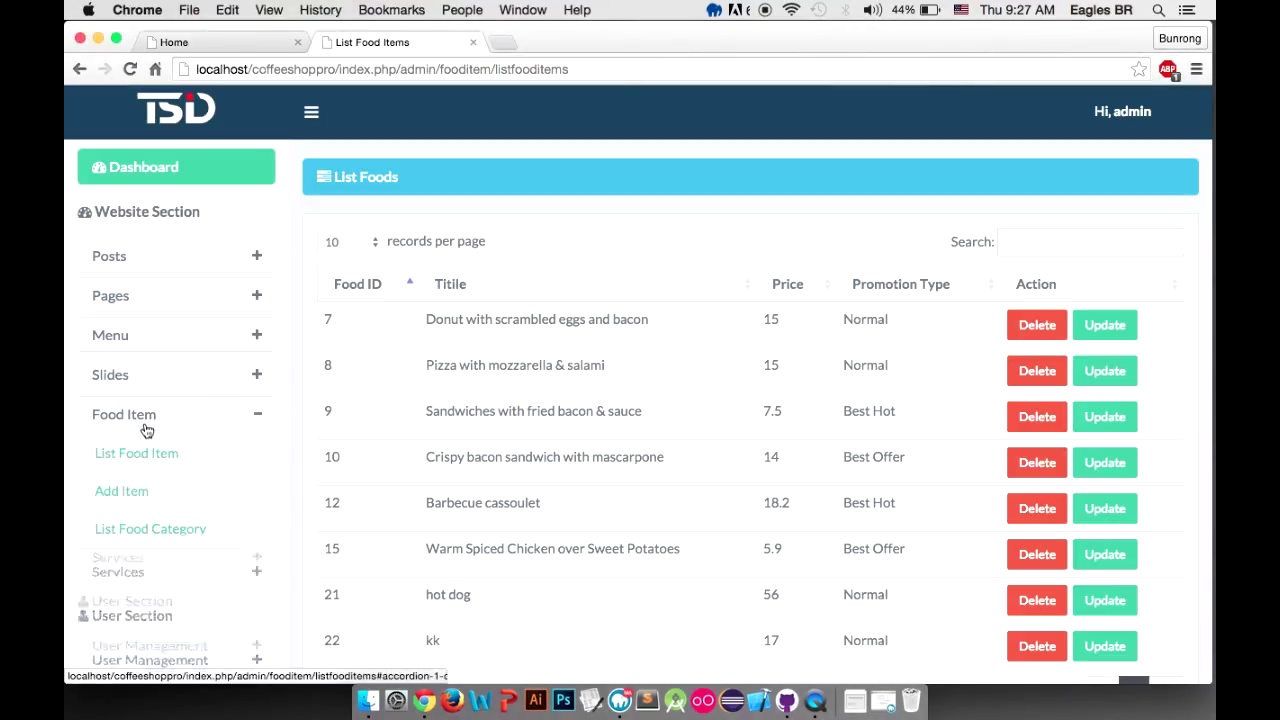
click(133, 494)
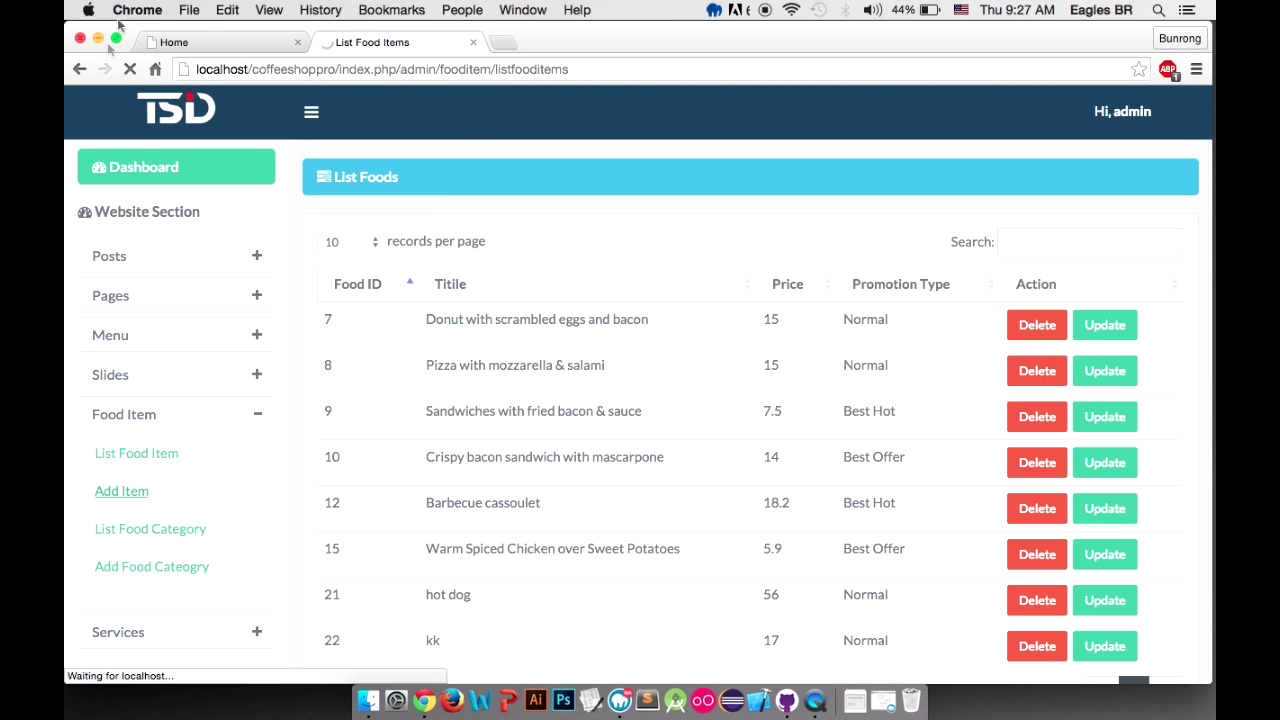
click(170, 42)
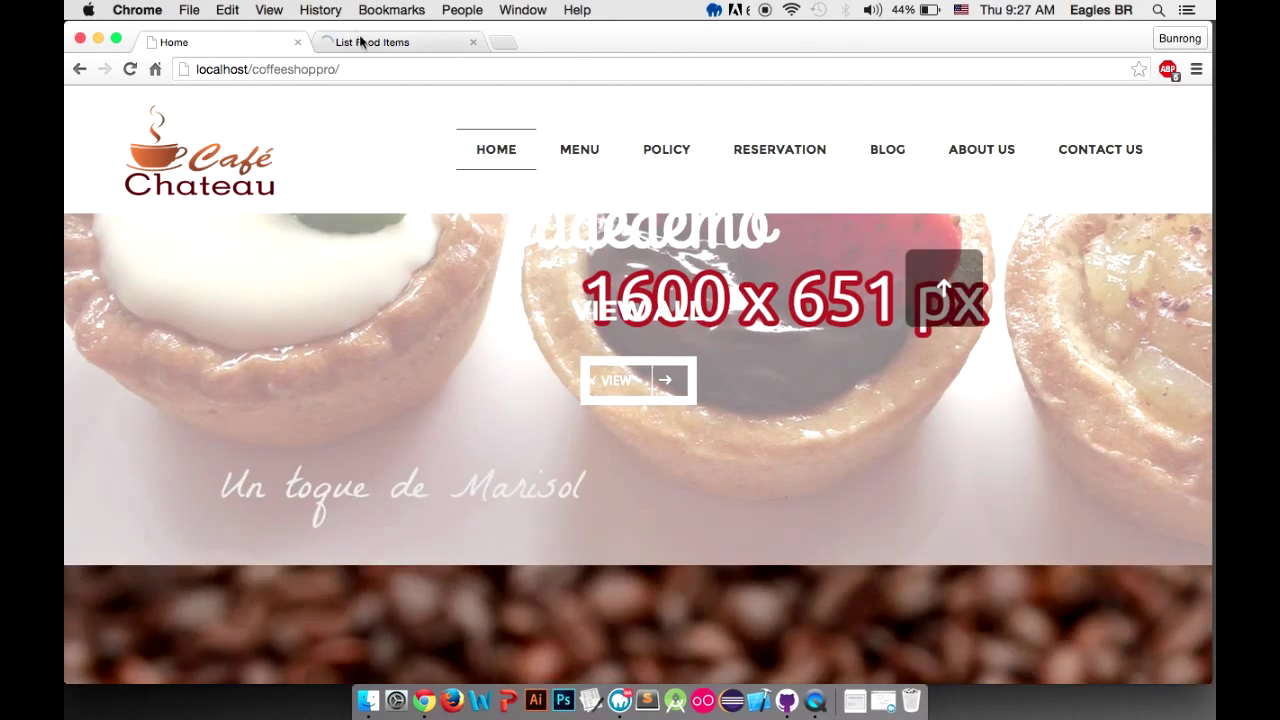
click(363, 44)
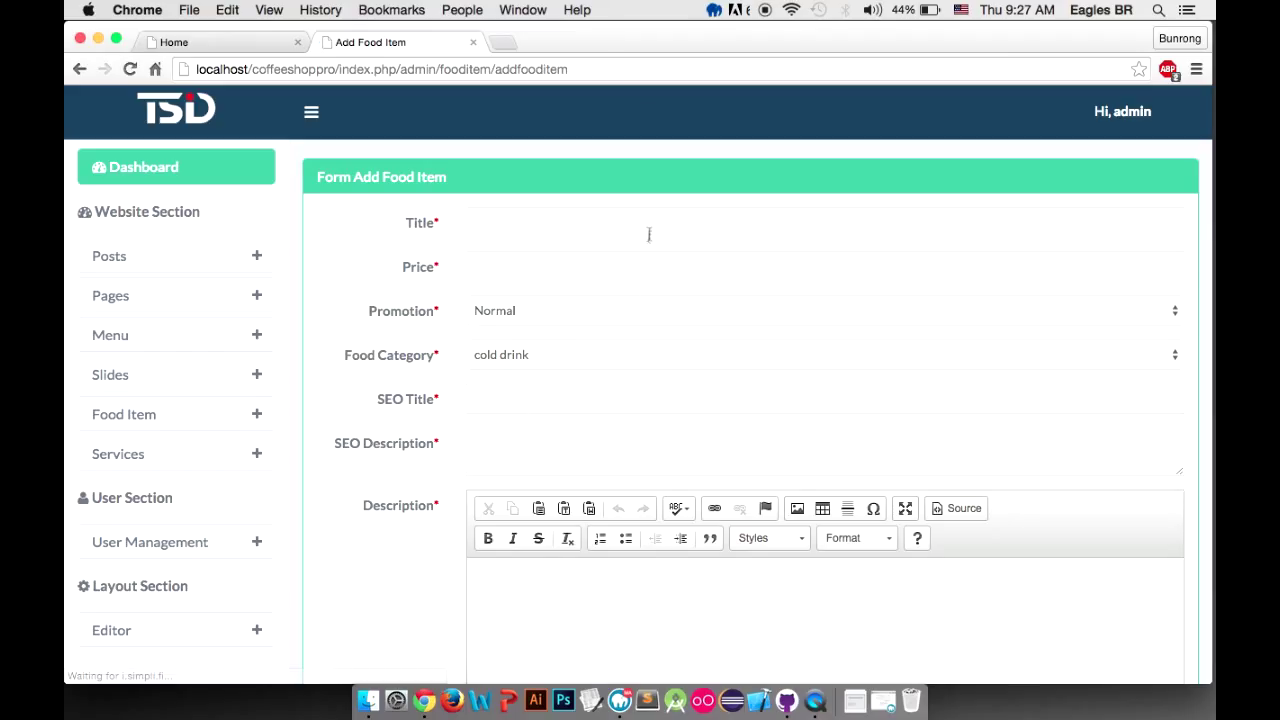
Give the new food item the title "Coca Coal", price 12 and the food category Drink.
text(Coca)
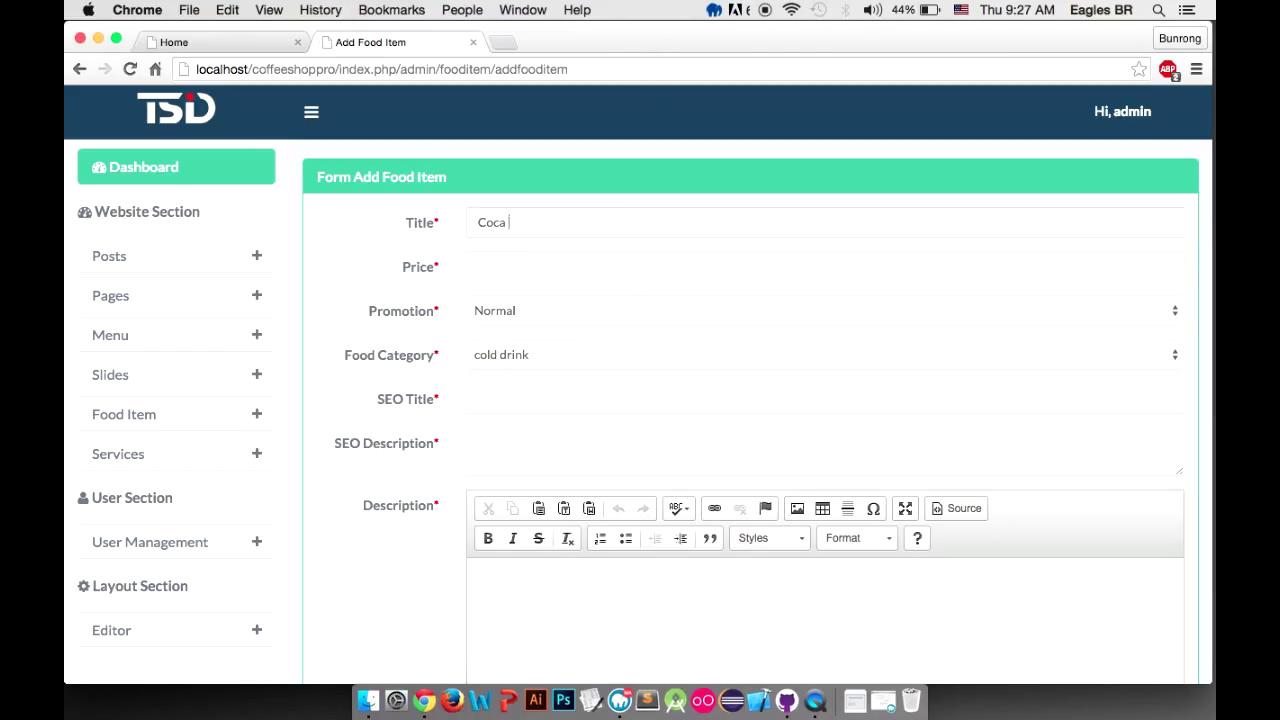
text( 12)
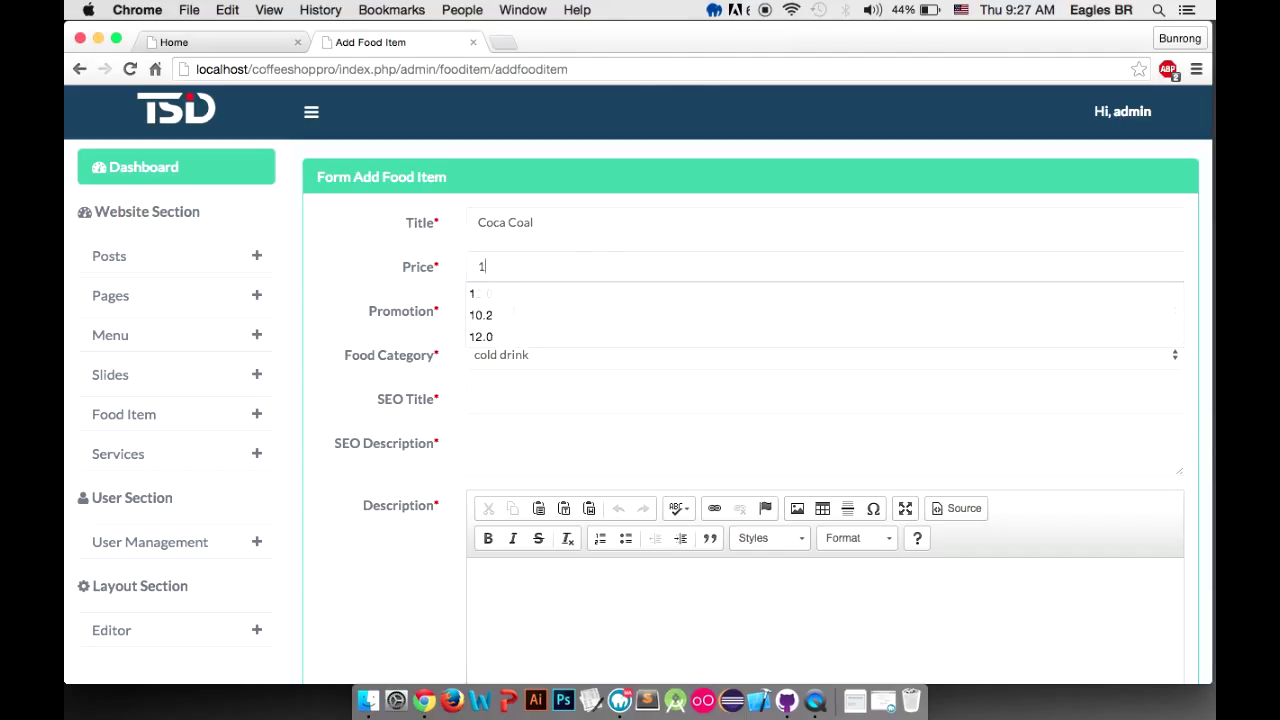
click(527, 356)
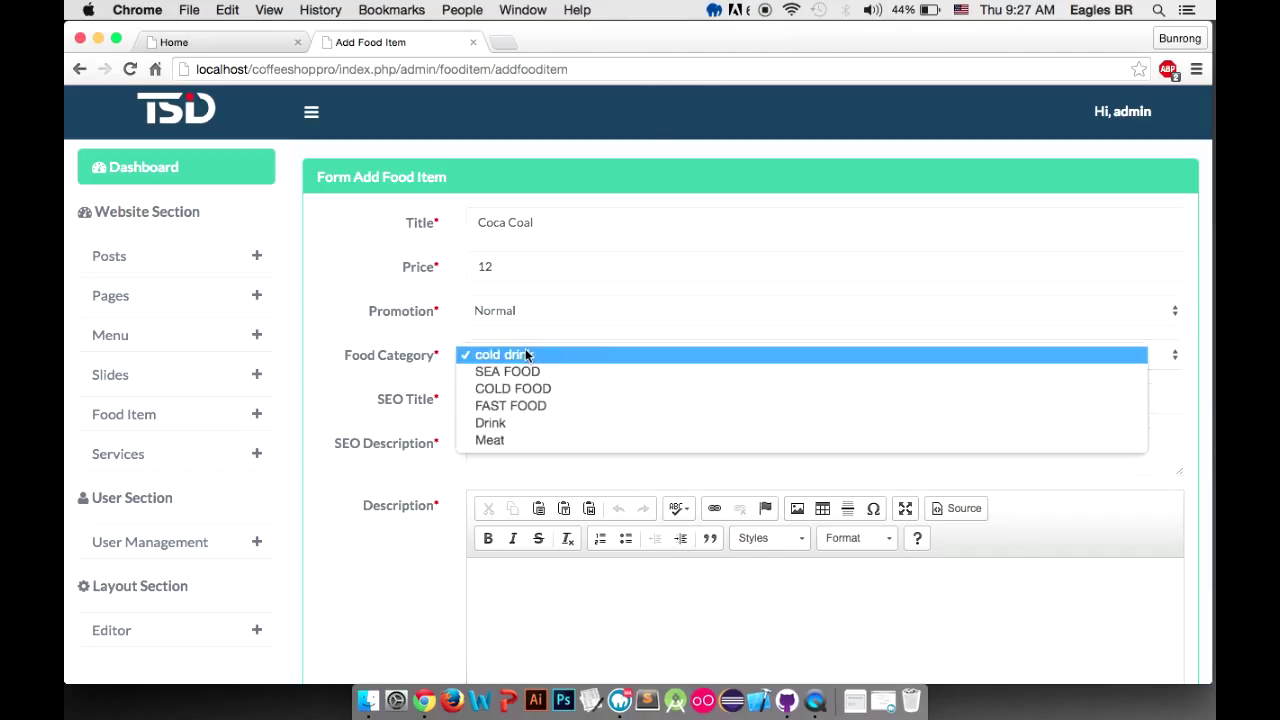
click(506, 424)
Enter "Test" as the new food item's SEO title and as its description.
scroll(466, 362, down, 1)
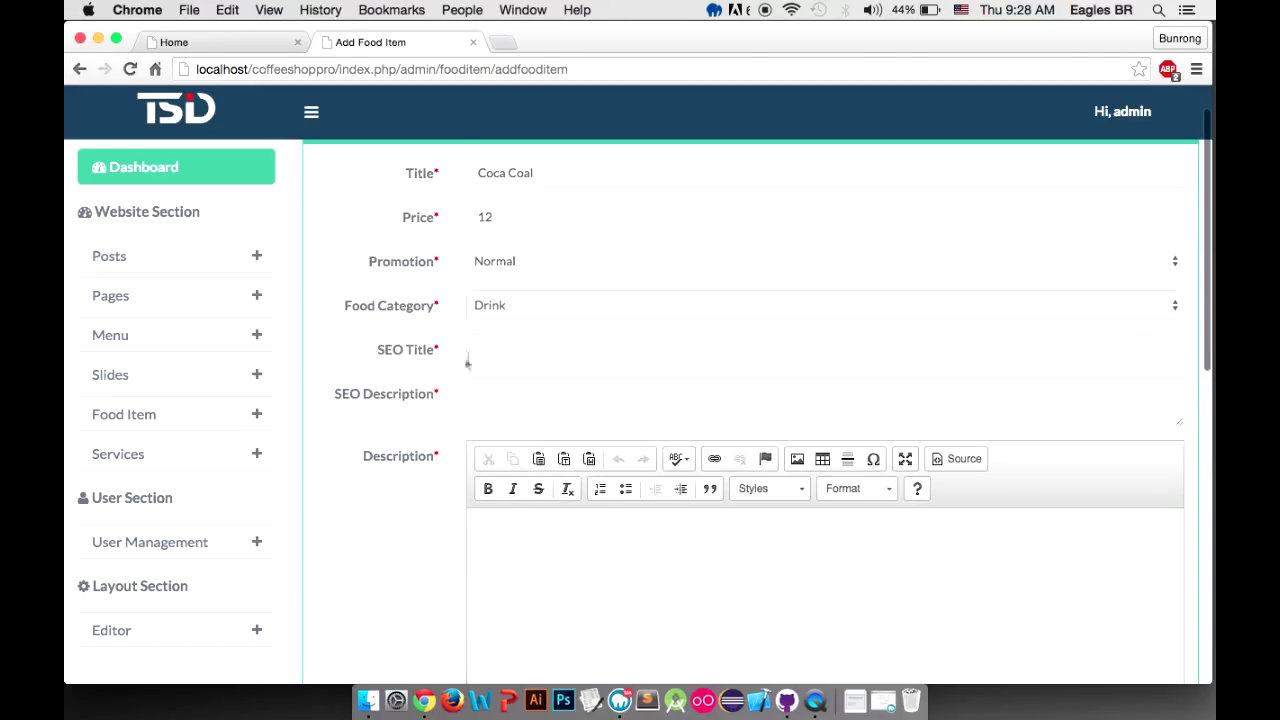
click(497, 349)
text(Test)
key(Tab)
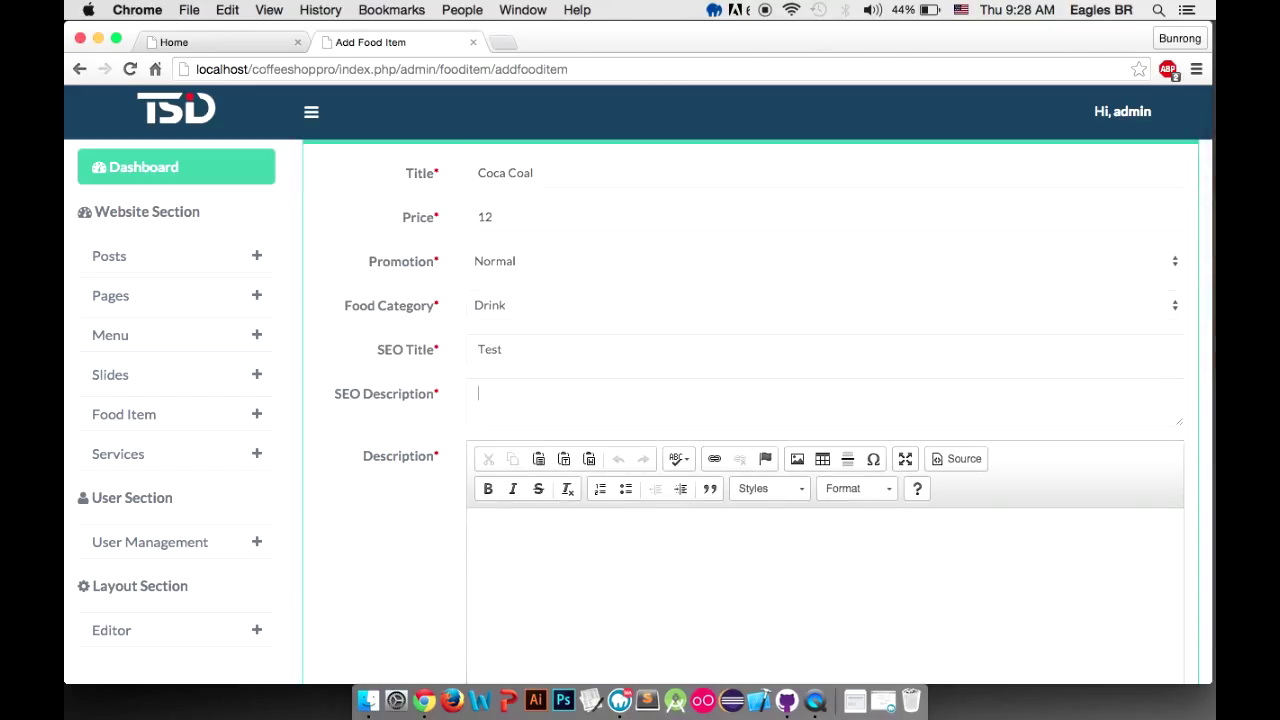
scroll(525, 400, down, 4)
click(558, 423)
text(Test)
Choose slider-background2 as the food item's thumbnail image and save the item.
scroll(558, 460, down, 5)
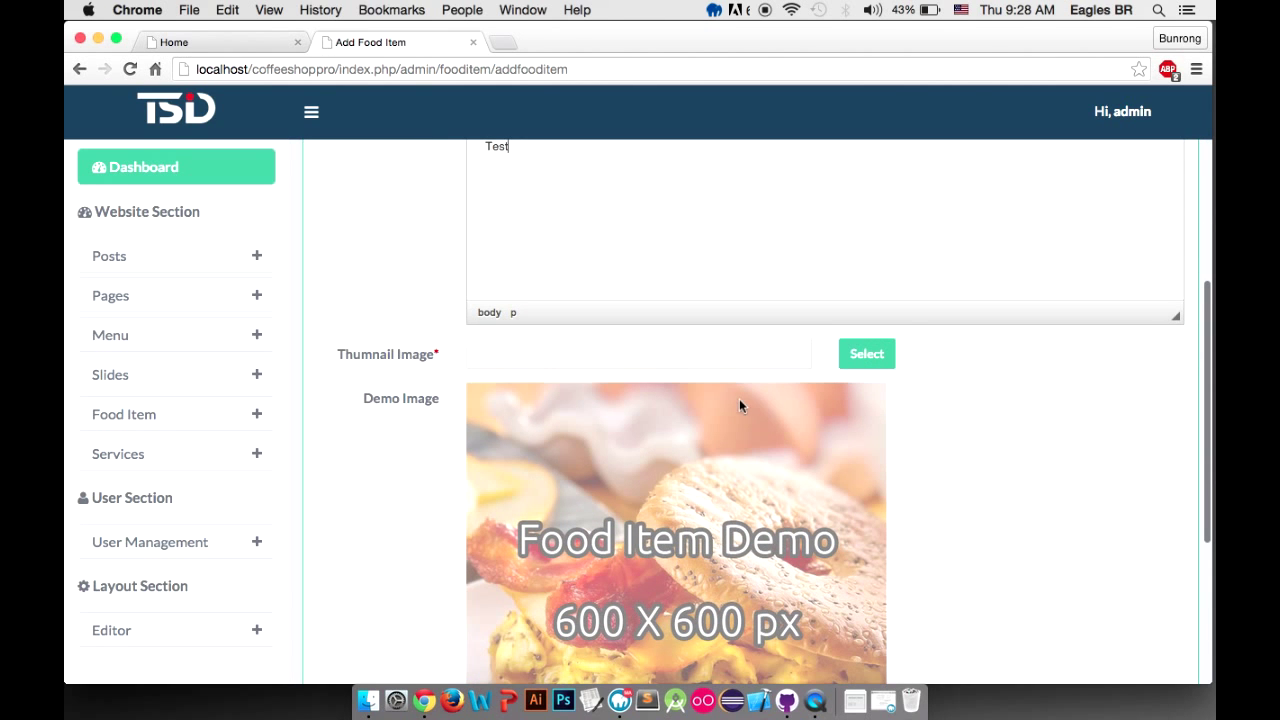
click(848, 358)
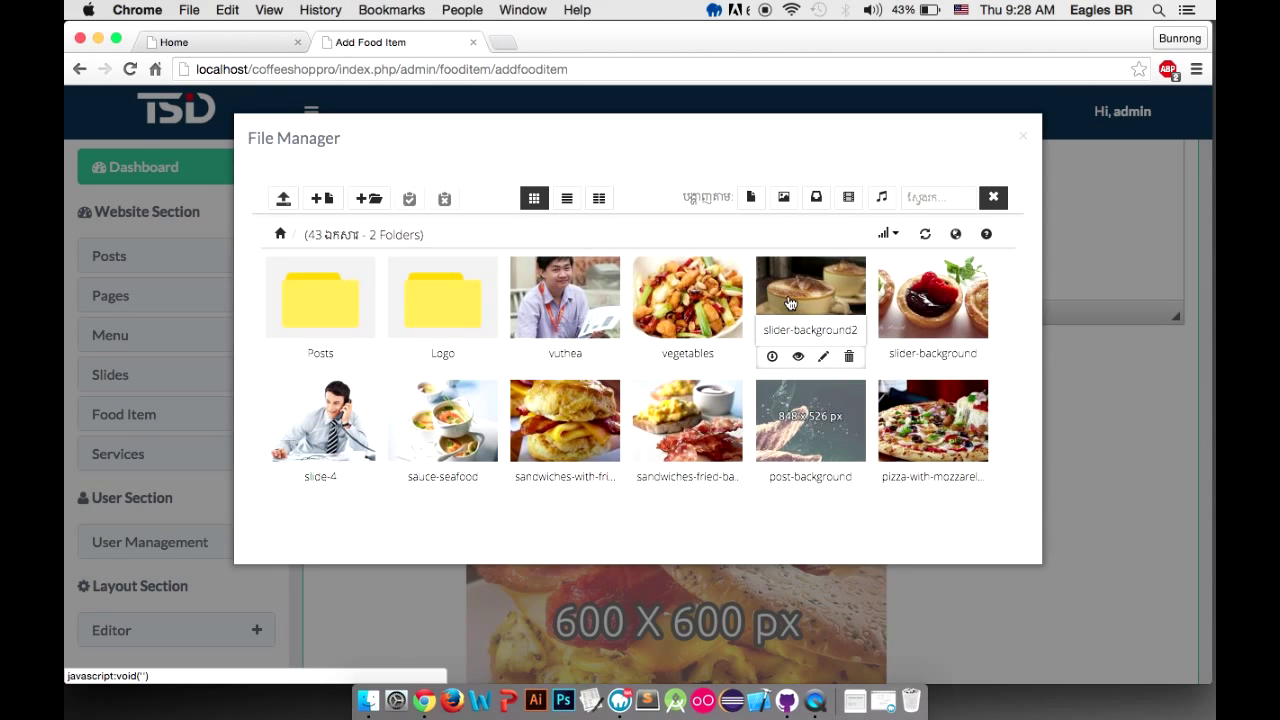
click(789, 303)
scroll(699, 404, down, 2)
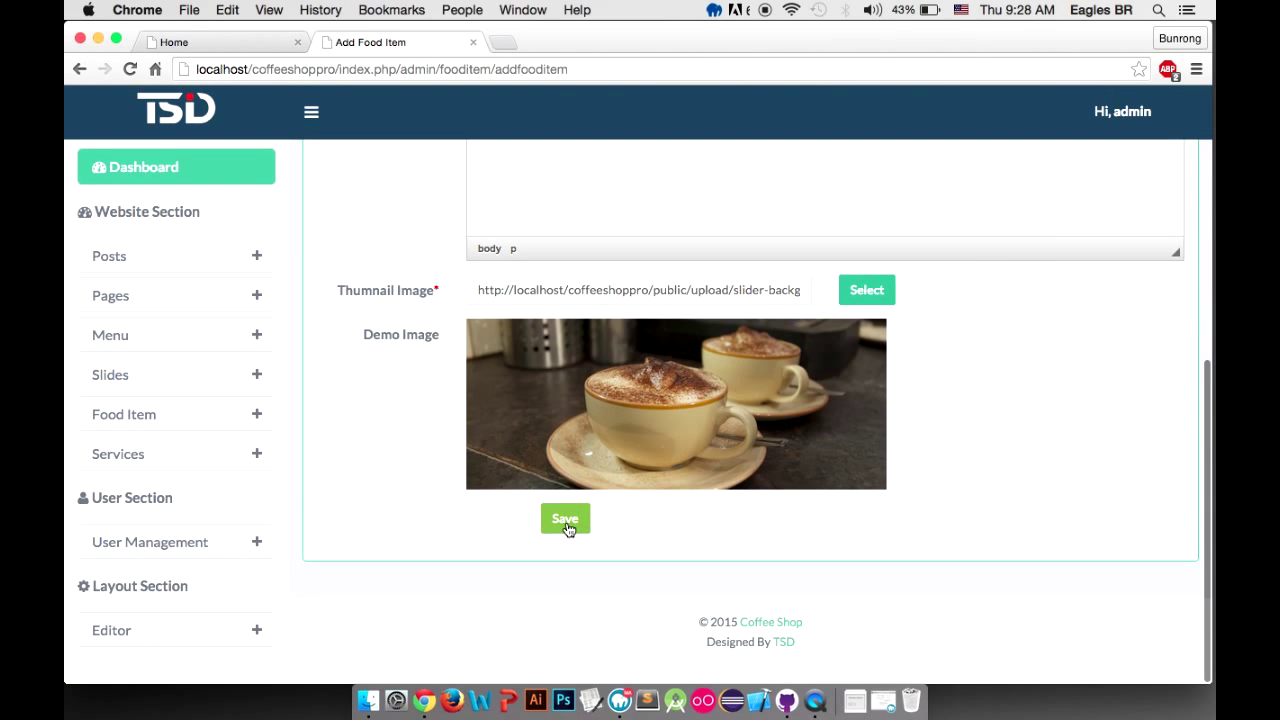
click(566, 524)
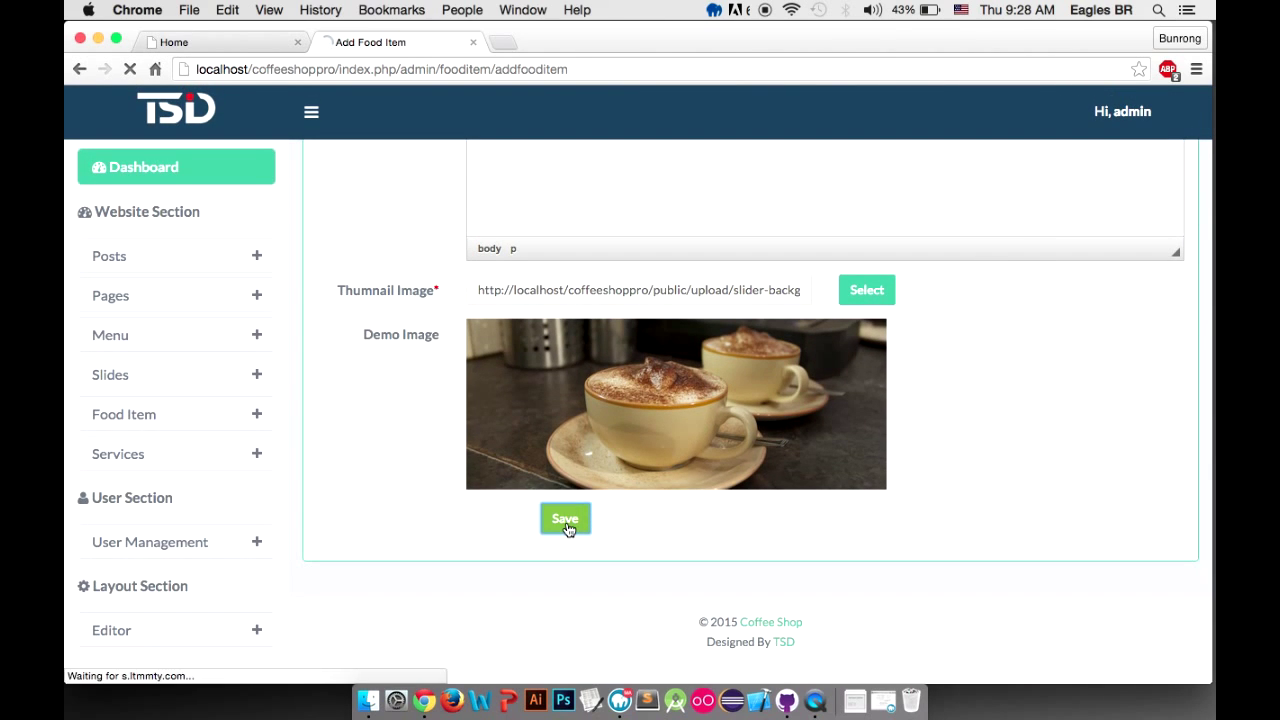
Open the Menu page of the public site, checking the food item list in the admin area meanwhile.
click(266, 43)
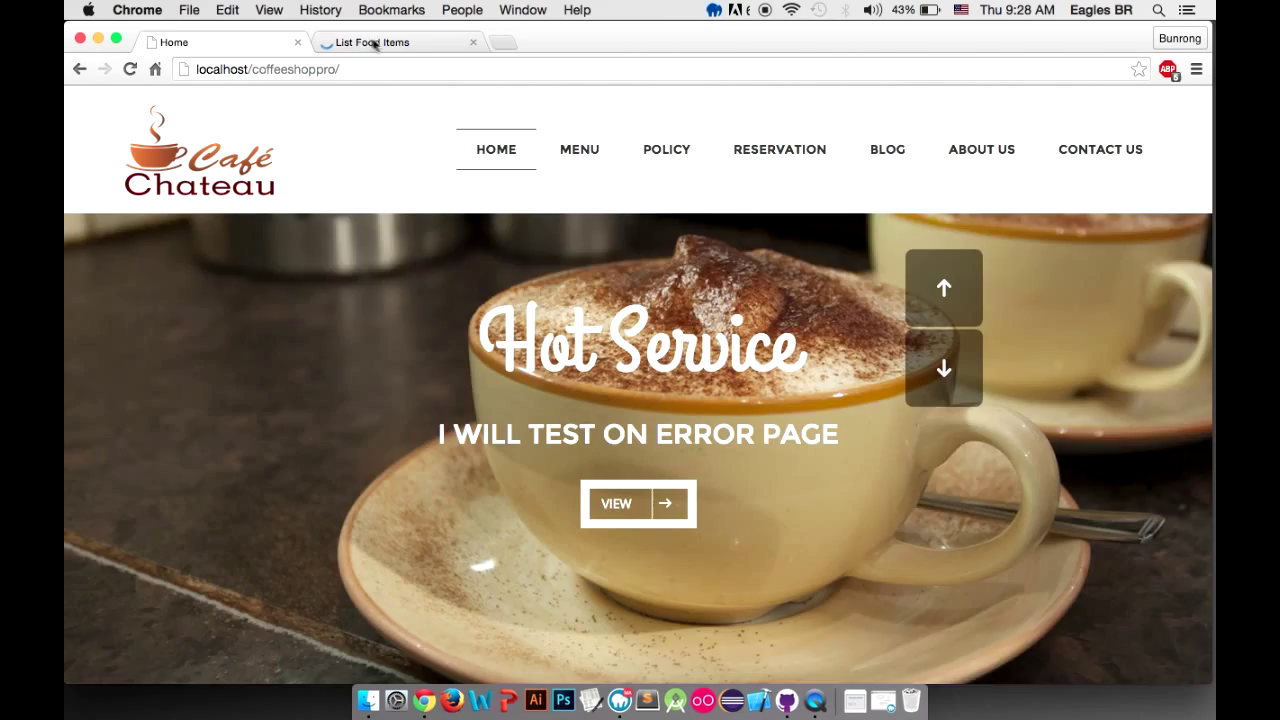
mouse_move(590, 148)
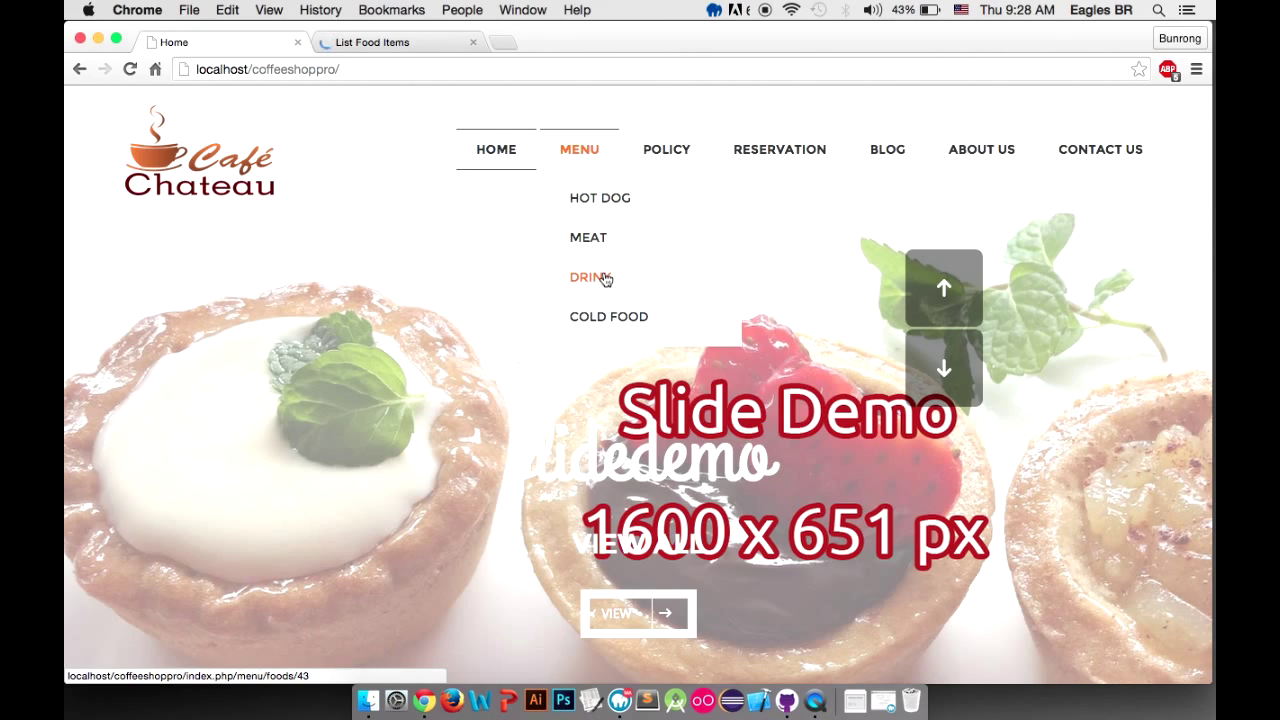
click(580, 148)
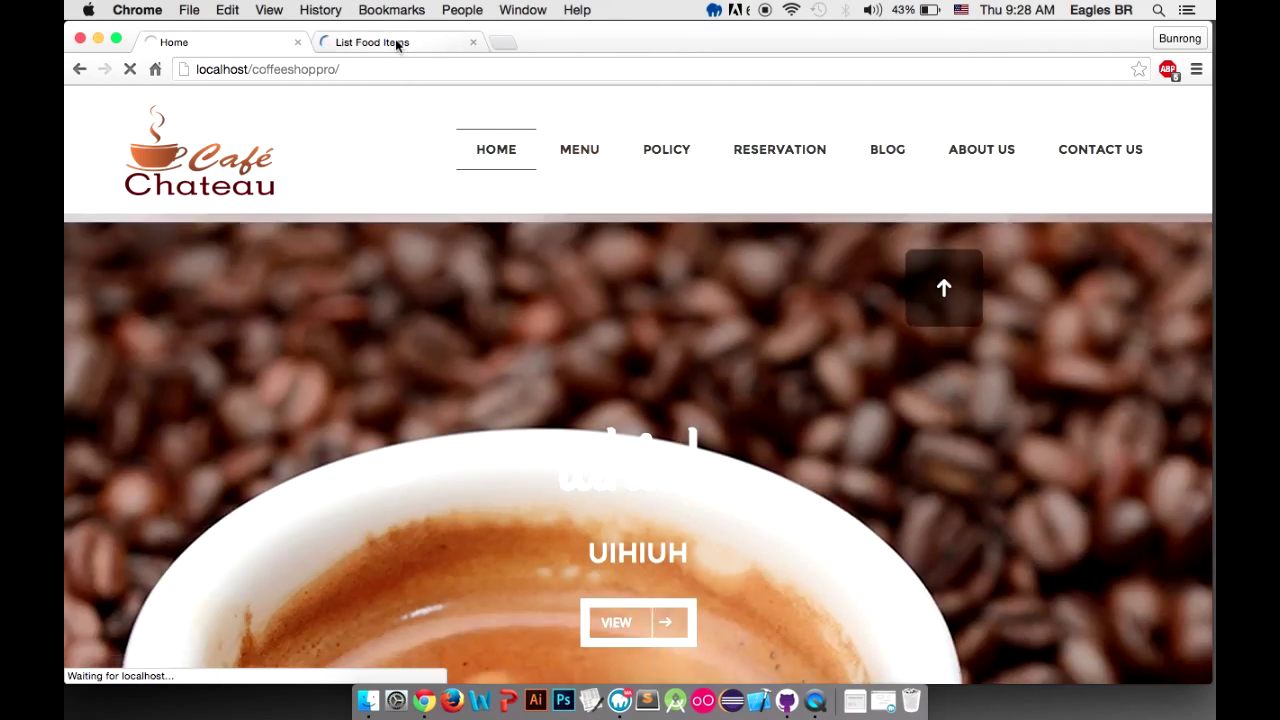
click(395, 43)
click(230, 46)
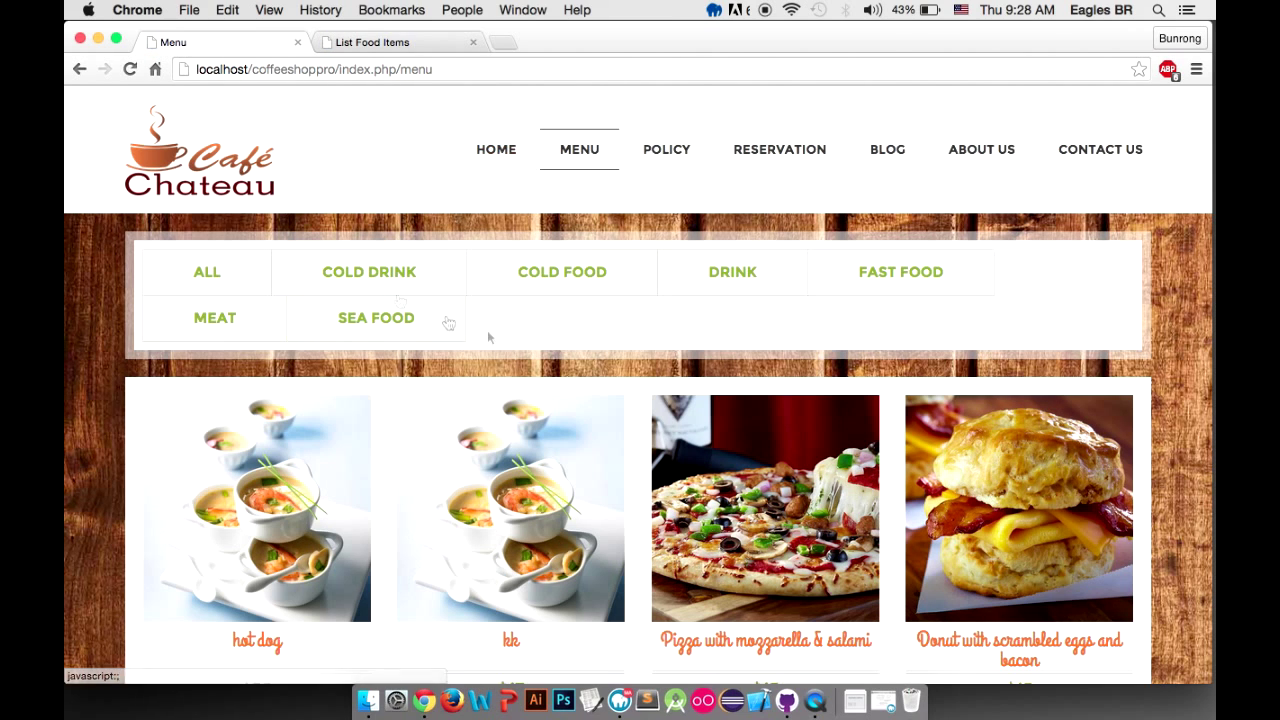
click(395, 42)
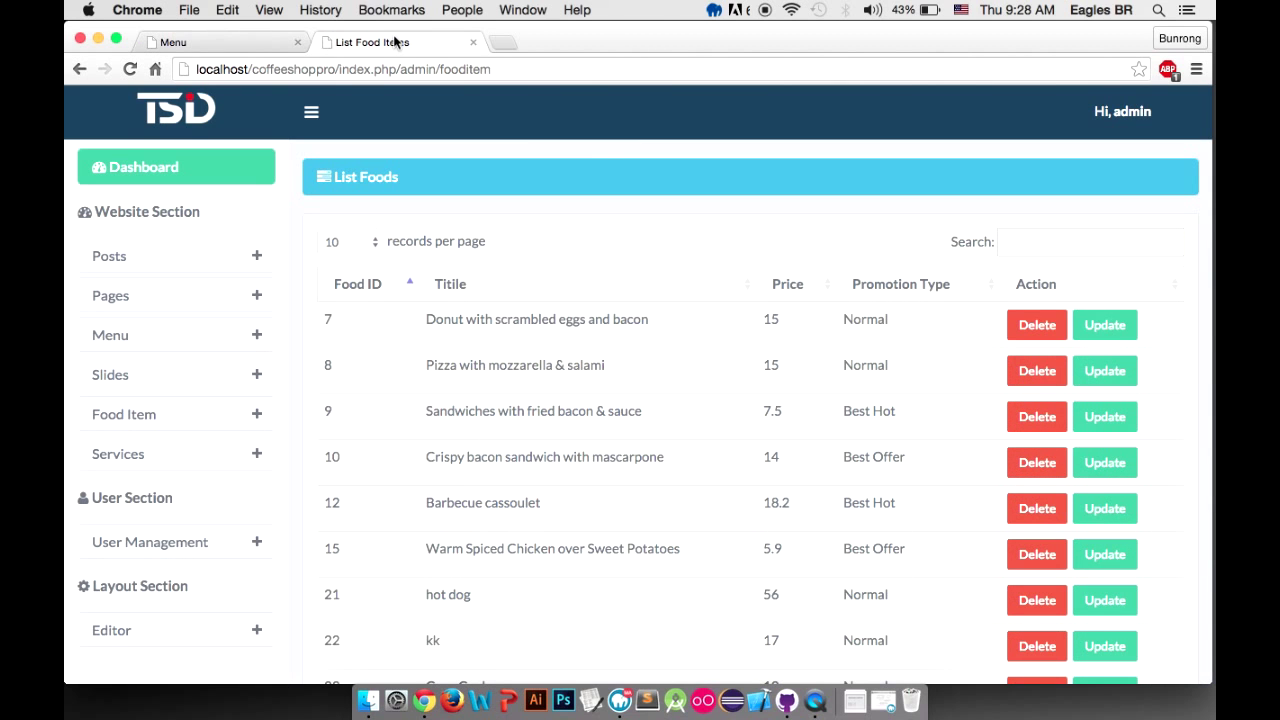
click(209, 51)
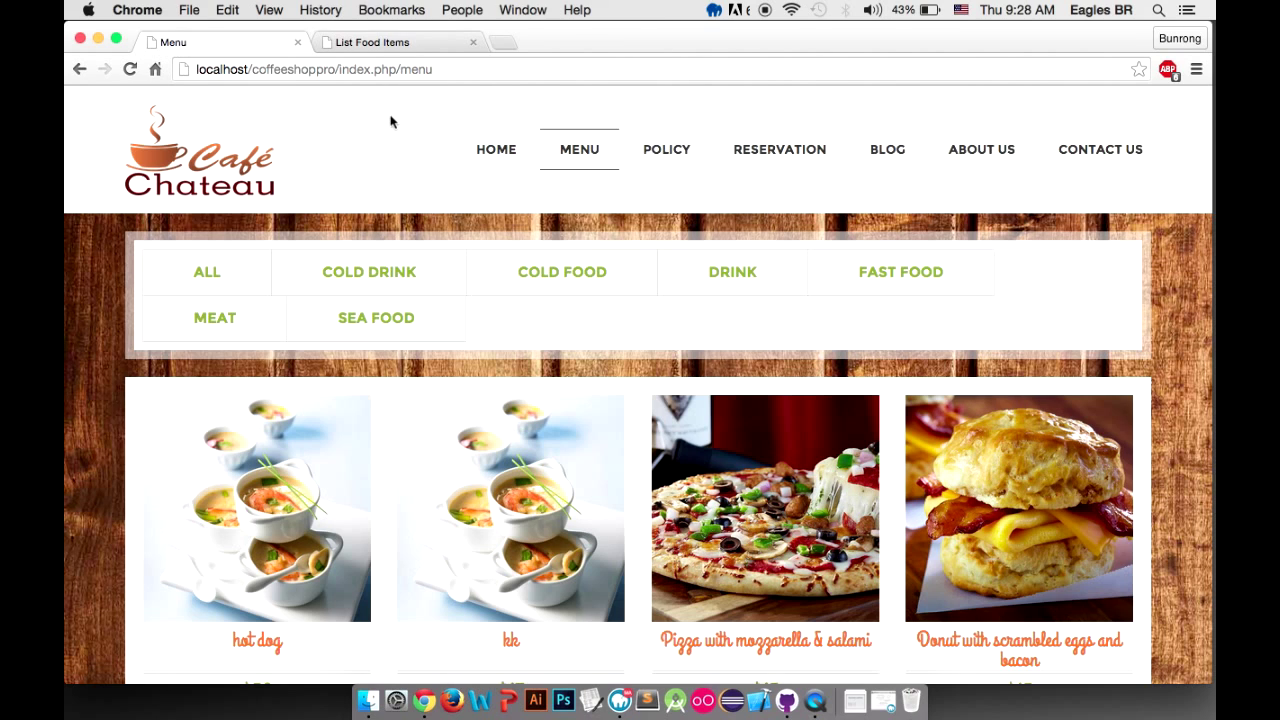
Filter the public menu by the Drink category, open the Coca Coal image and close the image viewer.
click(705, 276)
scroll(551, 400, down, 3)
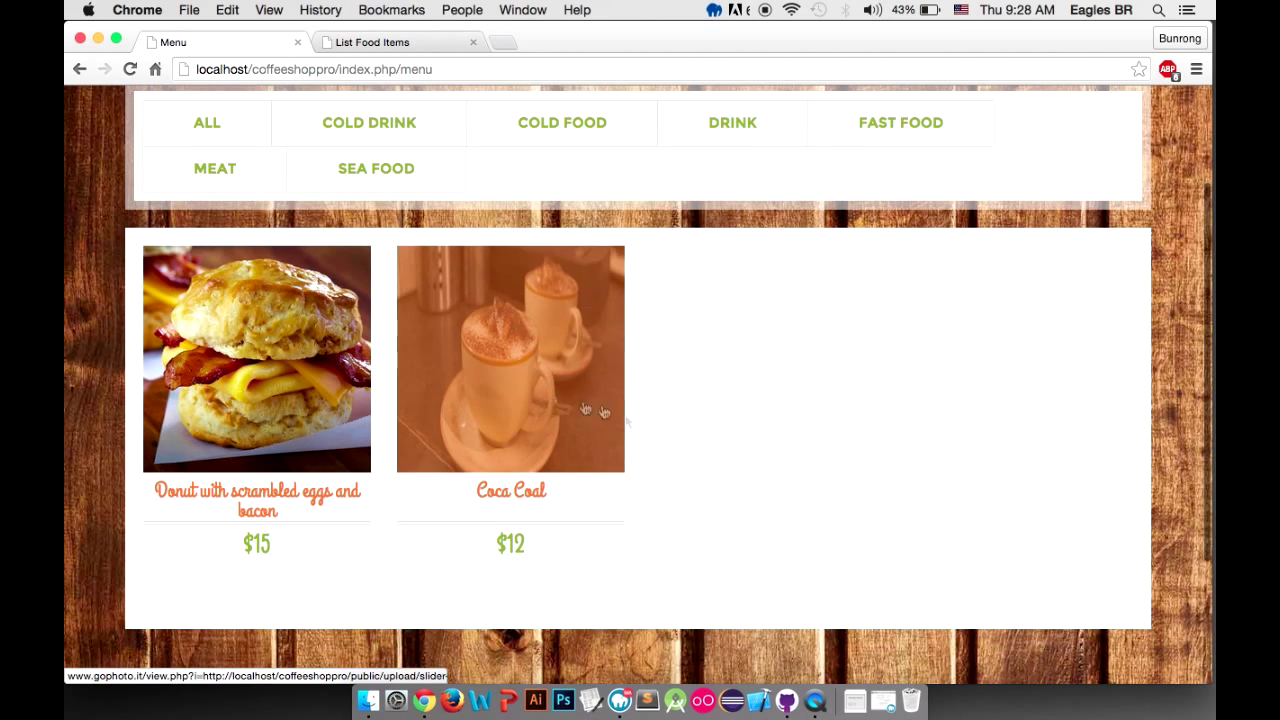
scroll(694, 417, up, 1)
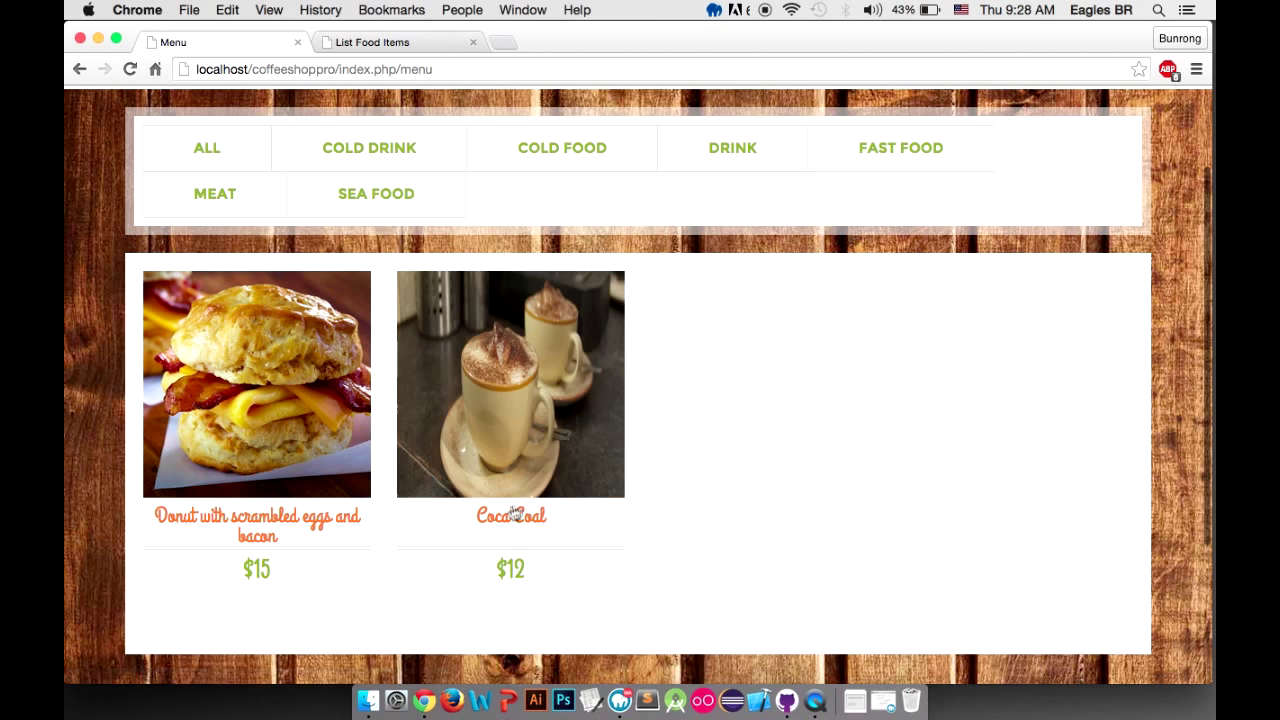
click(551, 417)
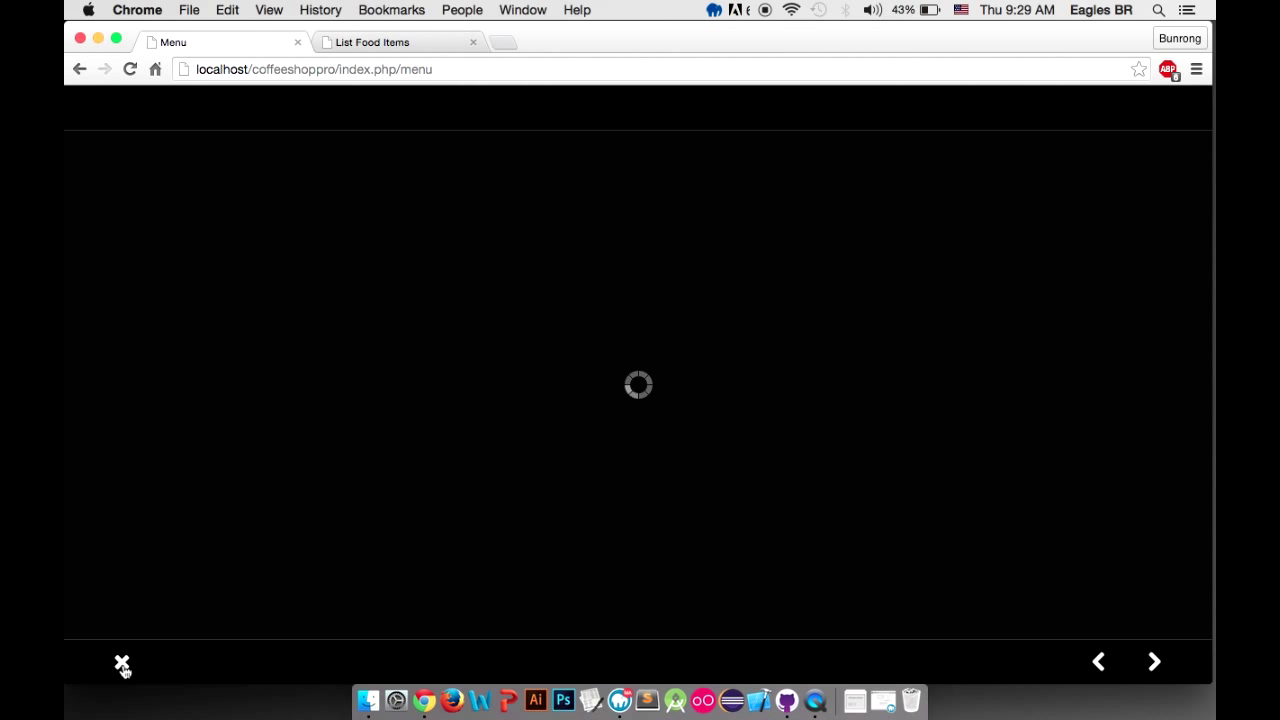
click(122, 665)
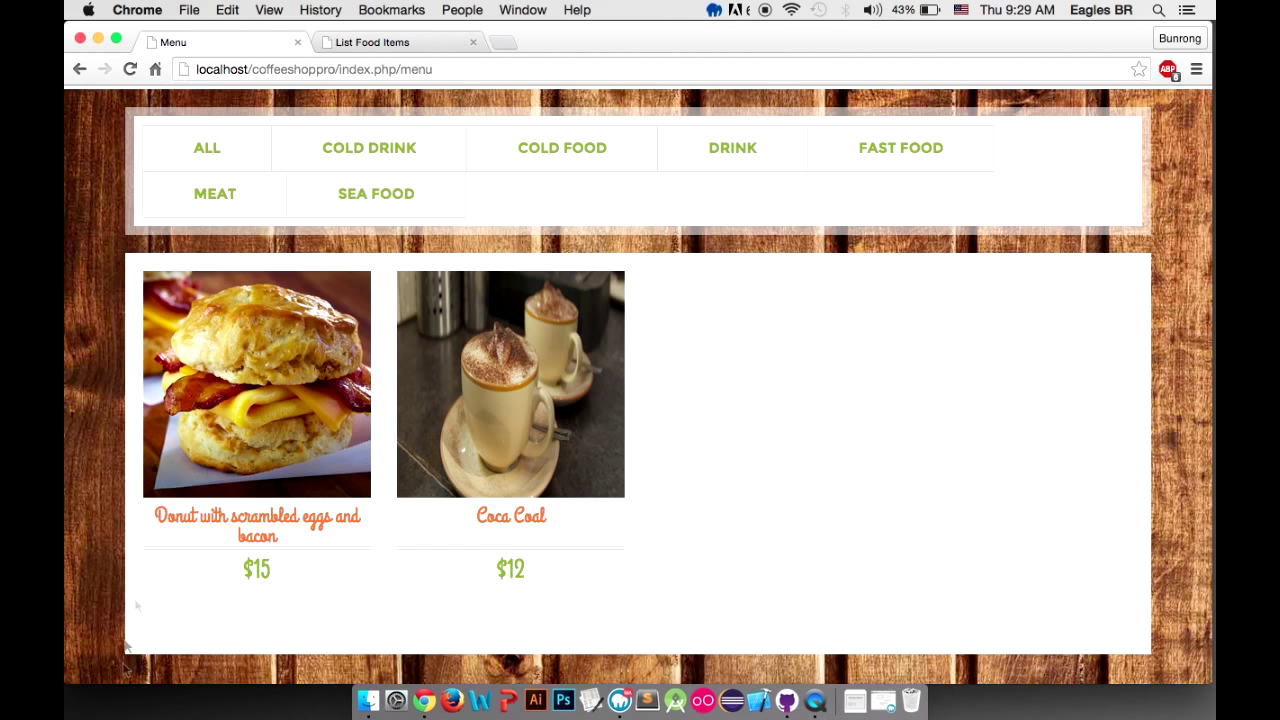
Return to the admin area and look through the food item list and the Food Item section's options.
click(386, 41)
scroll(469, 300, down, 3)
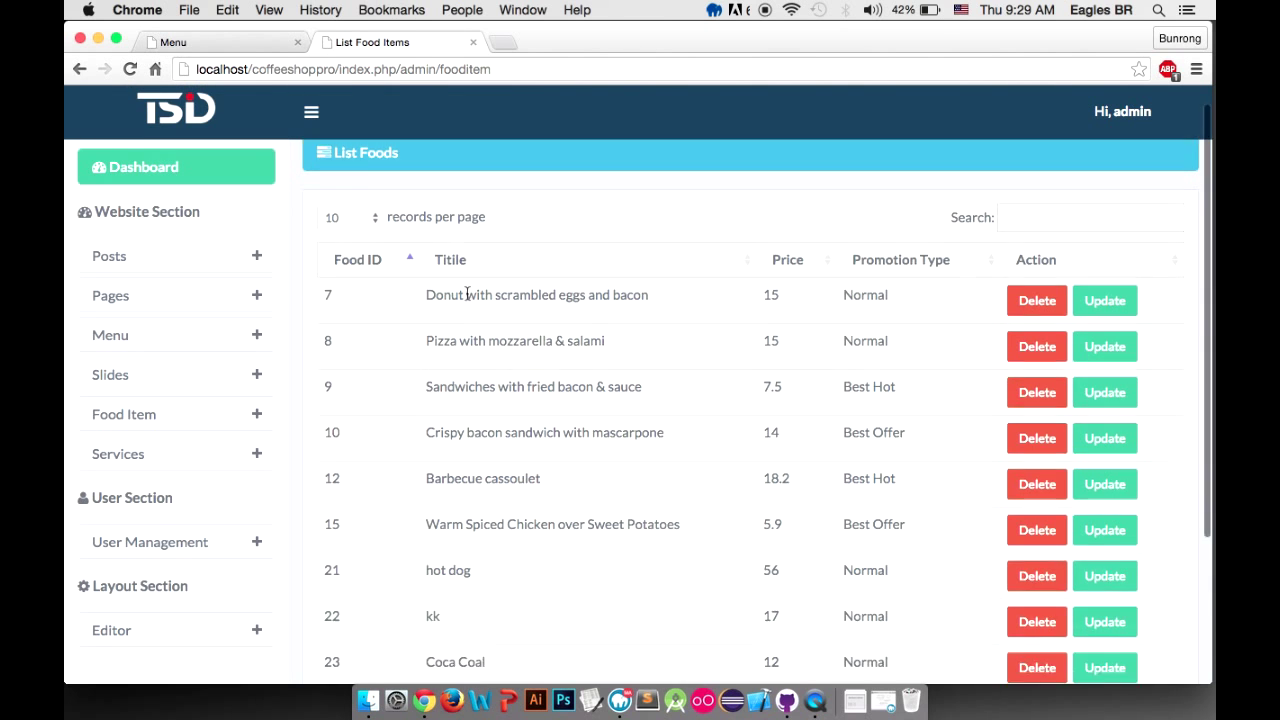
click(182, 426)
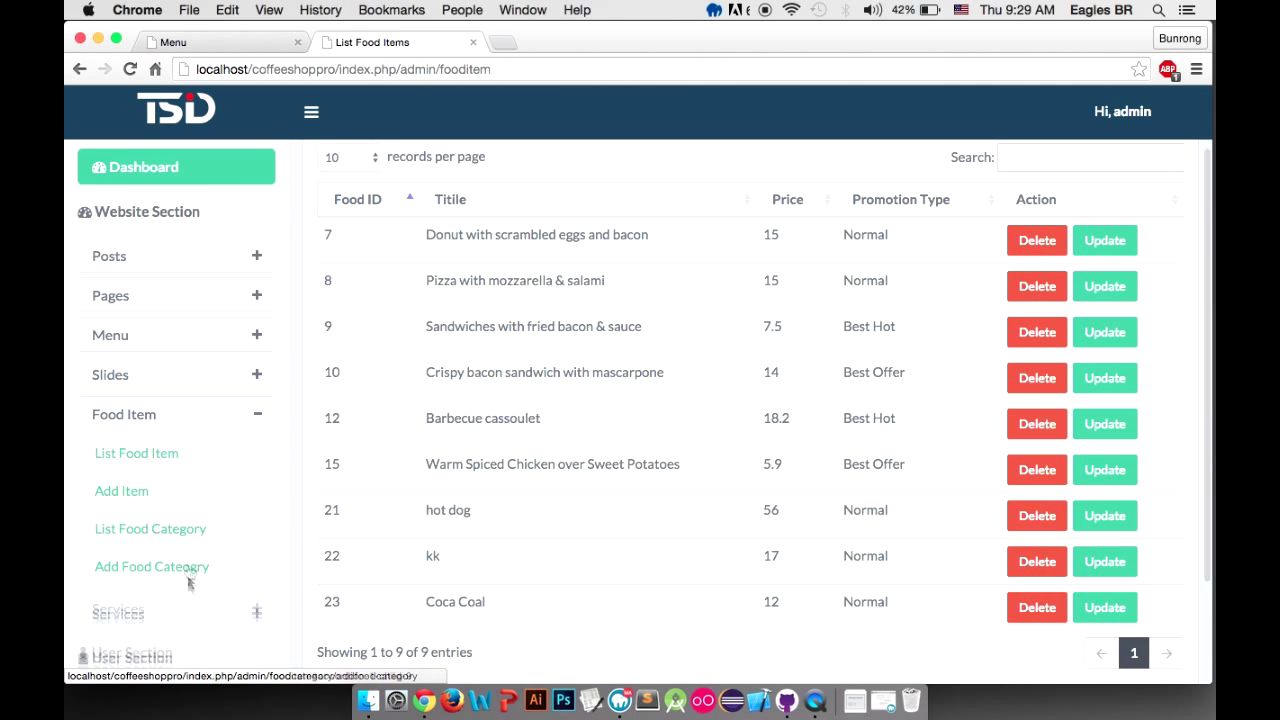
click(254, 420)
scroll(368, 370, down, 3)
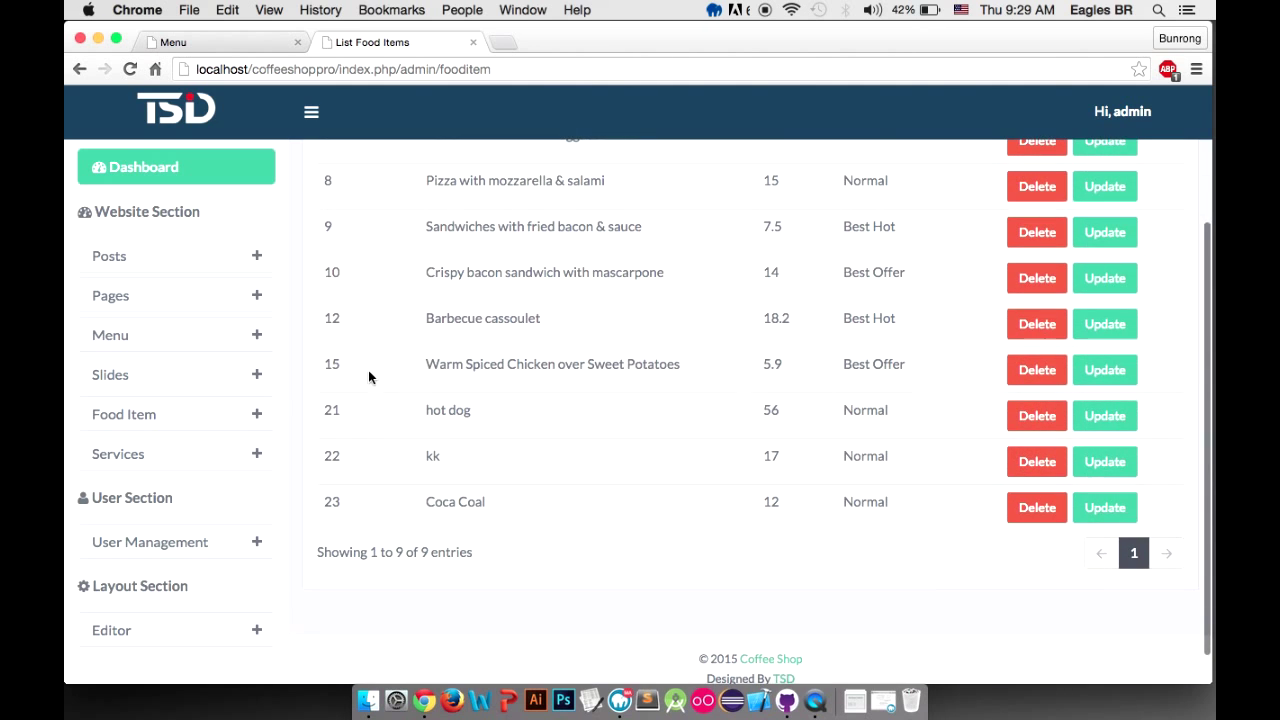
Open the list of users in the admin area and look it over.
click(237, 547)
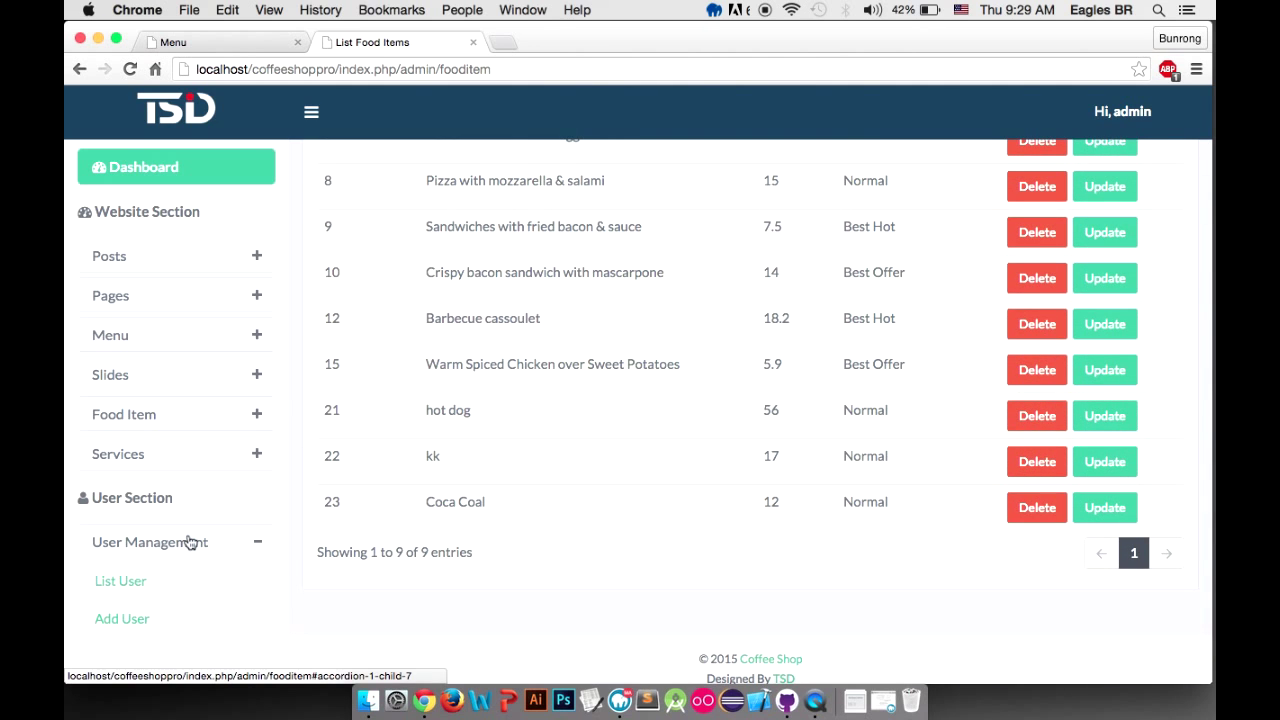
scroll(160, 575, down, 1)
click(121, 589)
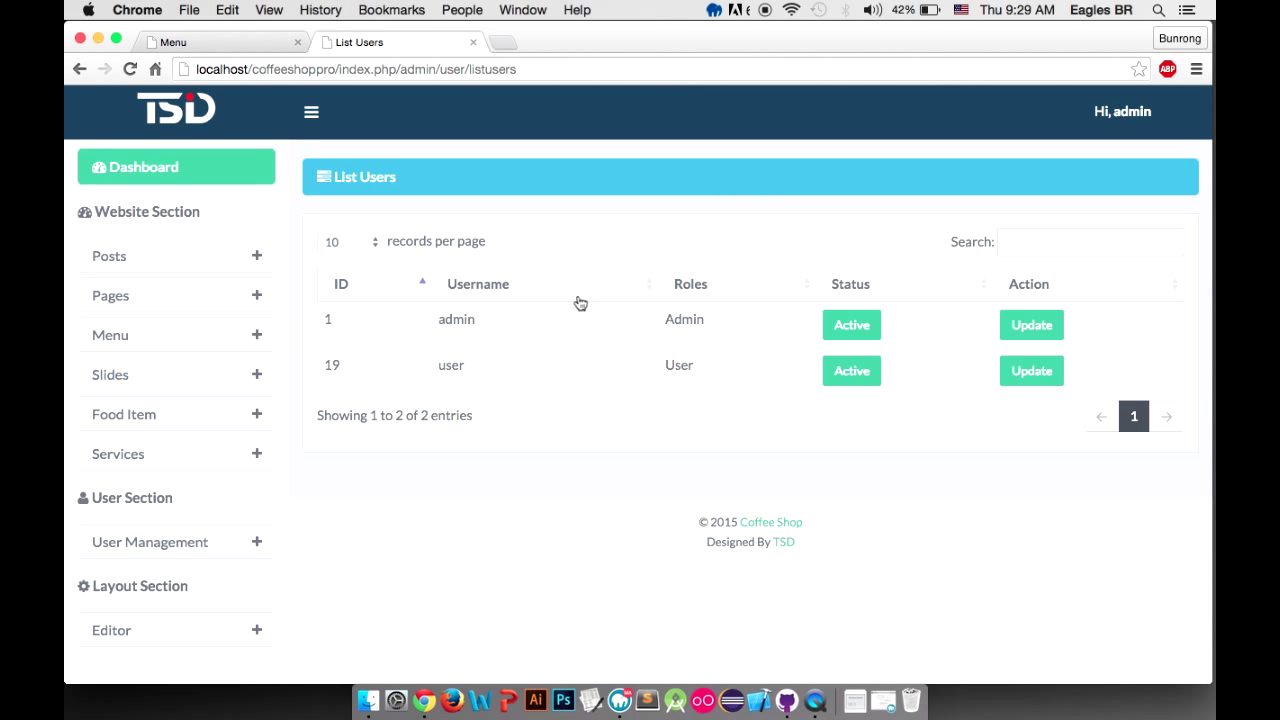
scroll(474, 366, down, 1)
scroll(474, 371, up, 1)
Open the form for adding a user and check the available user types, keeping Admin.
click(160, 546)
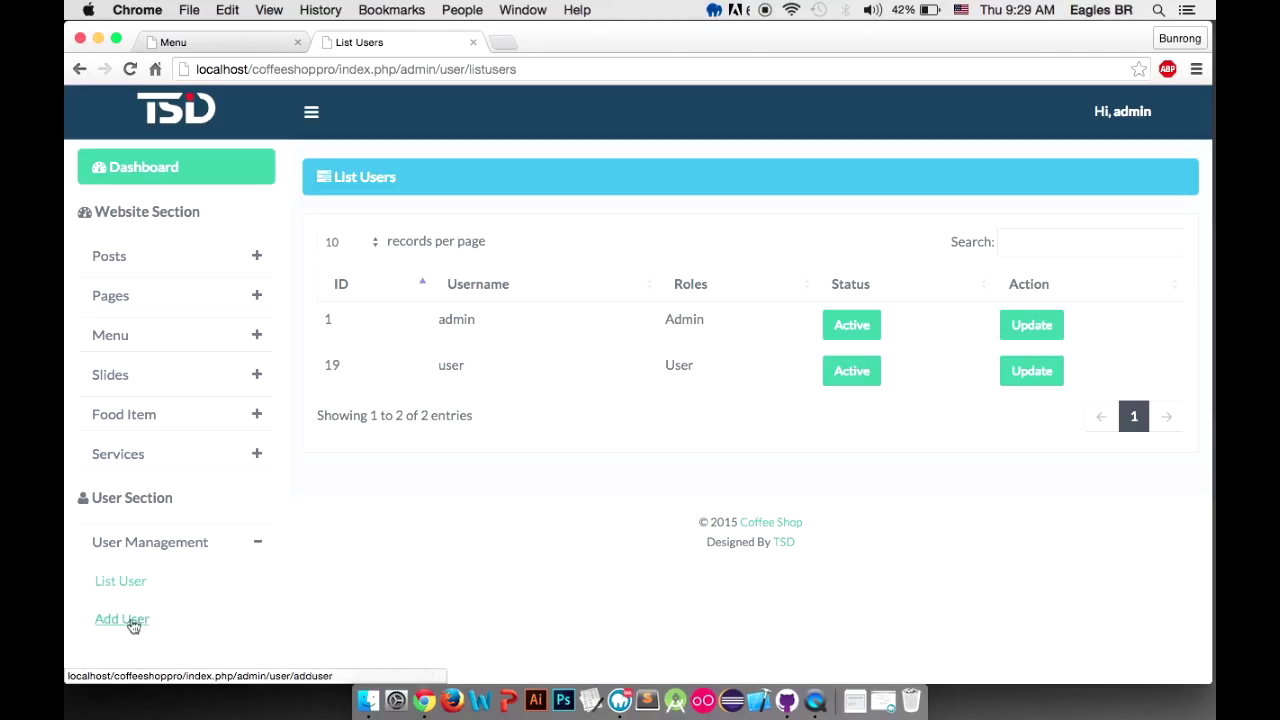
click(117, 622)
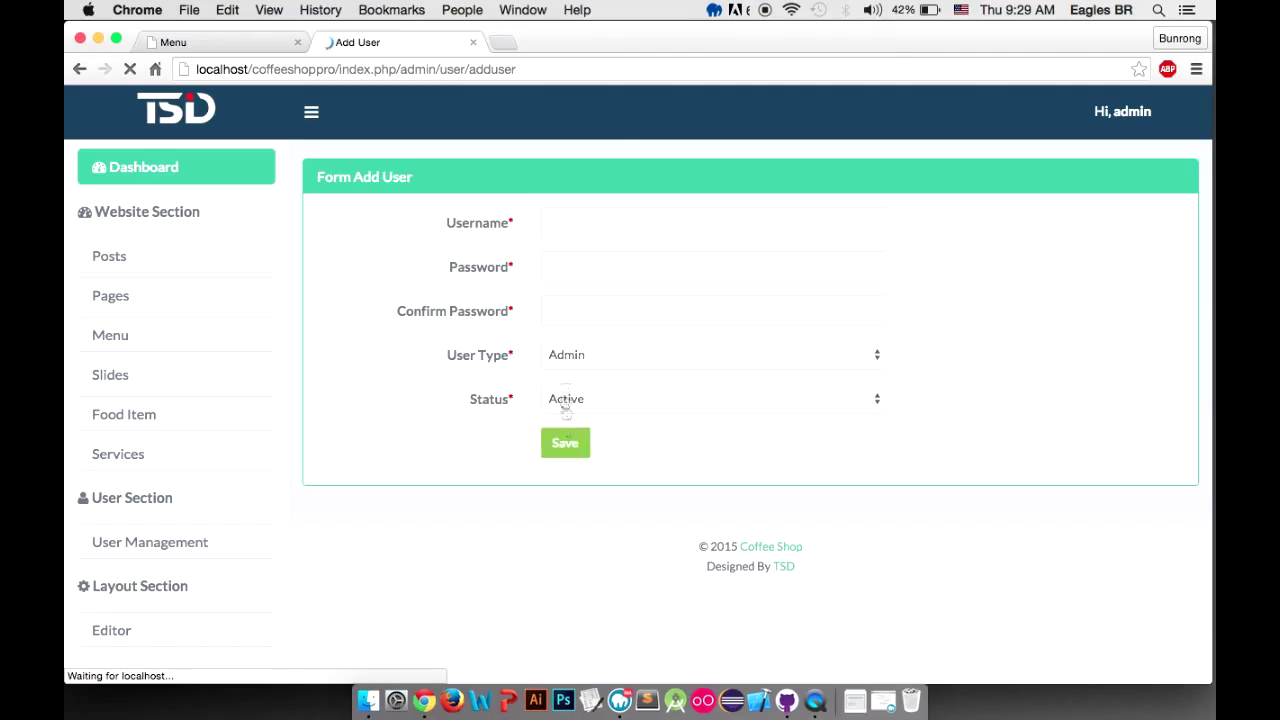
click(572, 362)
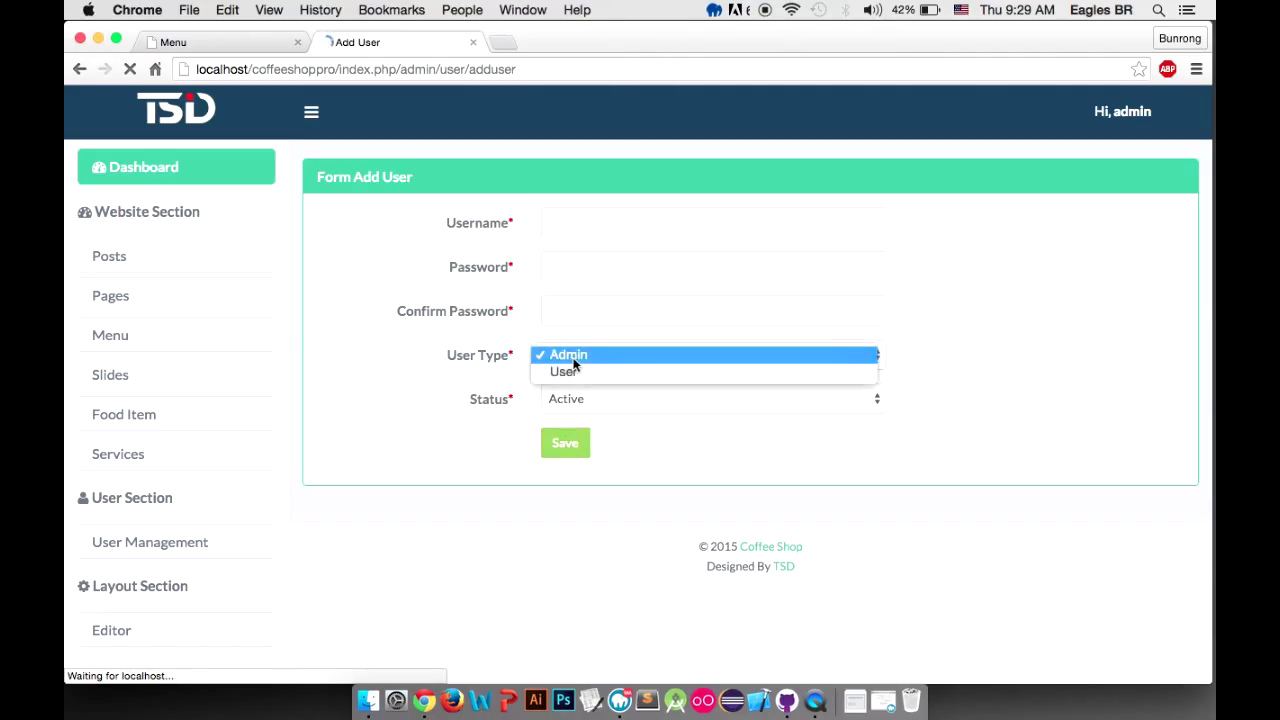
click(433, 353)
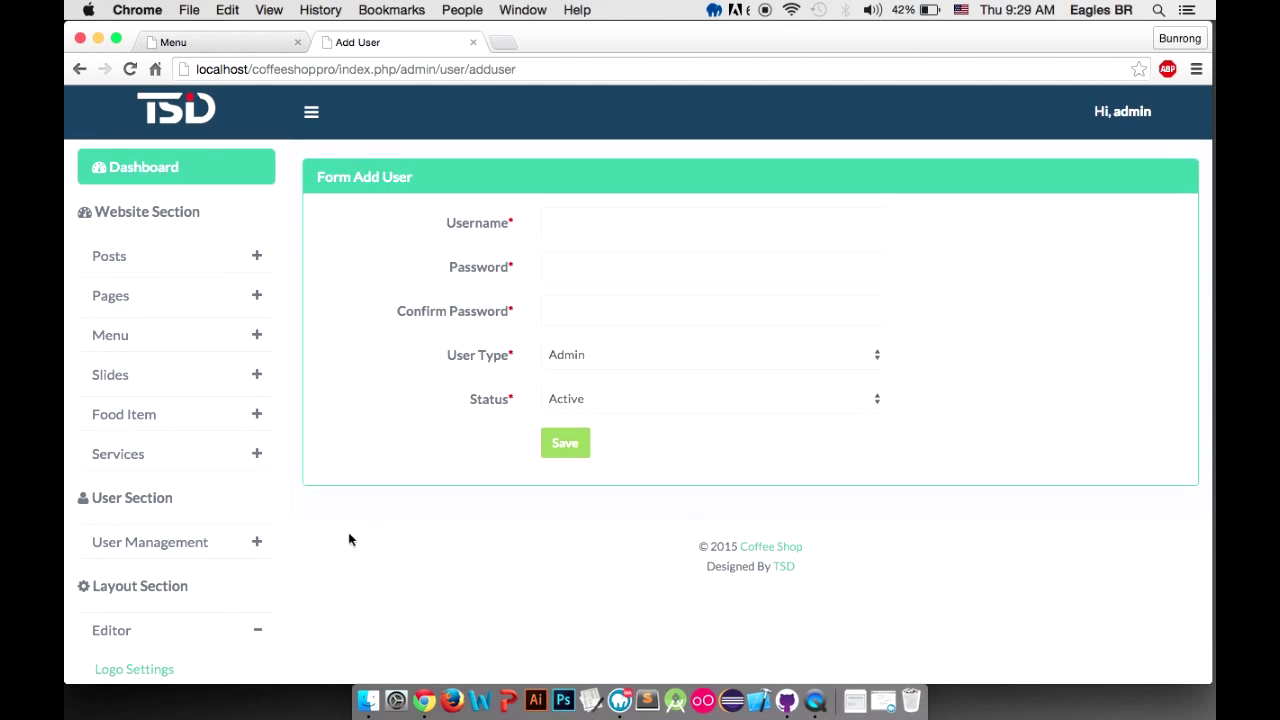
Open the logo settings, view the images available for the logo and close the file manager without choosing one.
scroll(158, 668, down, 1)
scroll(200, 620, down, 3)
click(163, 592)
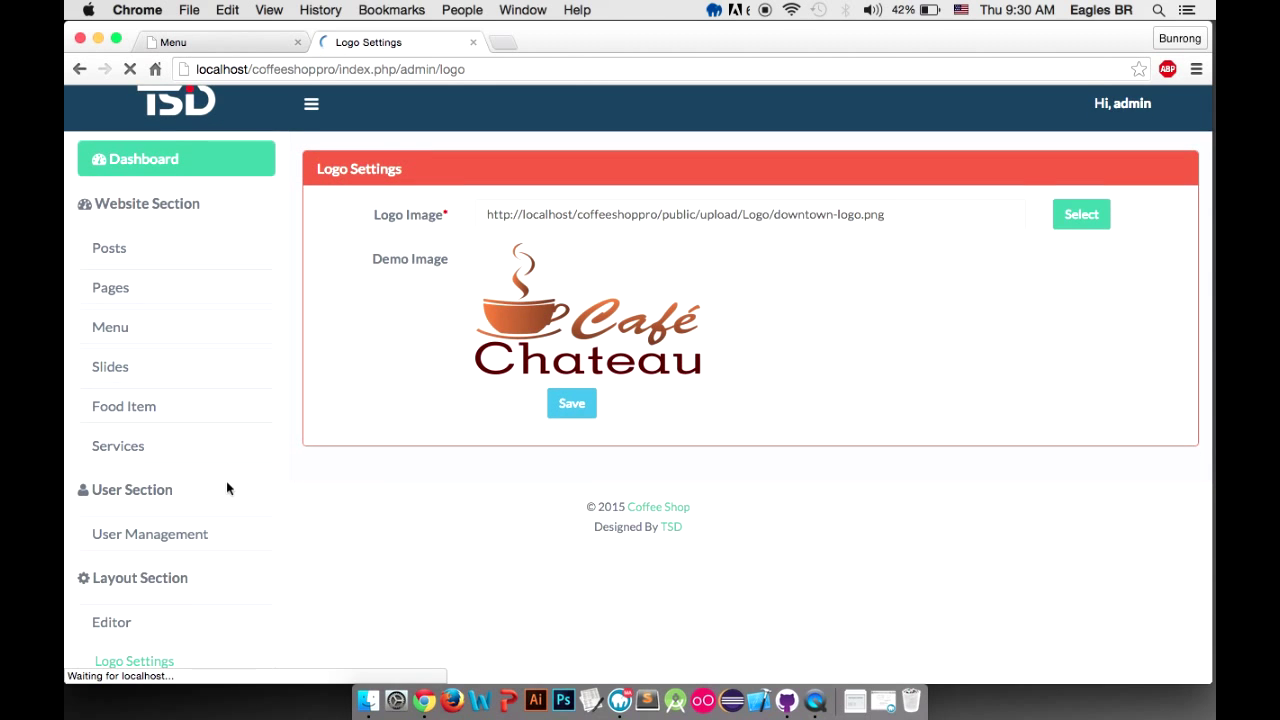
scroll(149, 640, down, 2)
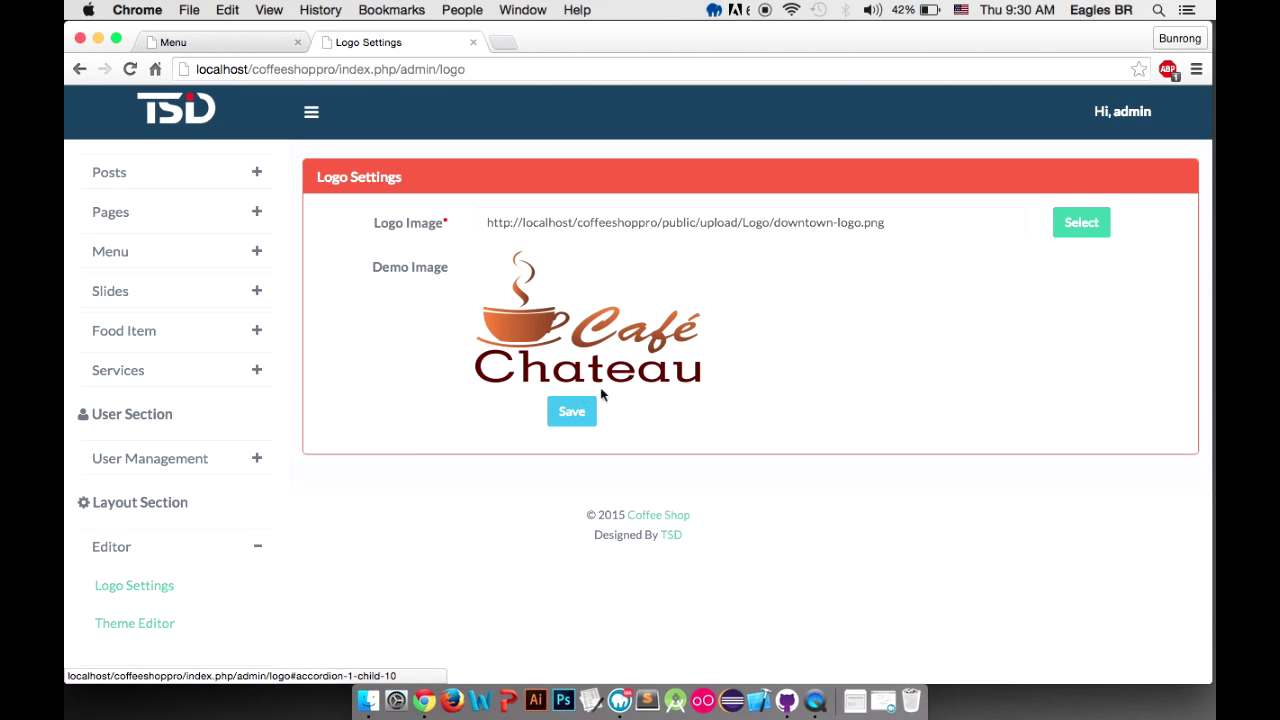
click(1095, 227)
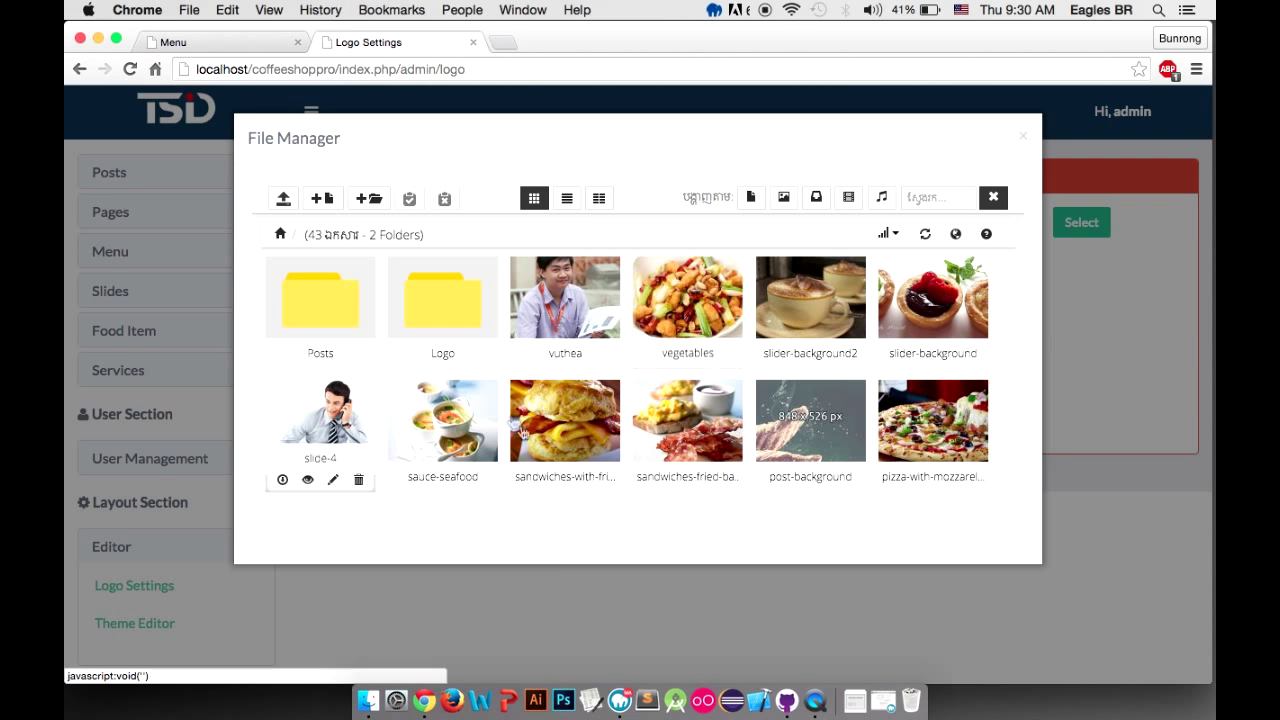
click(592, 676)
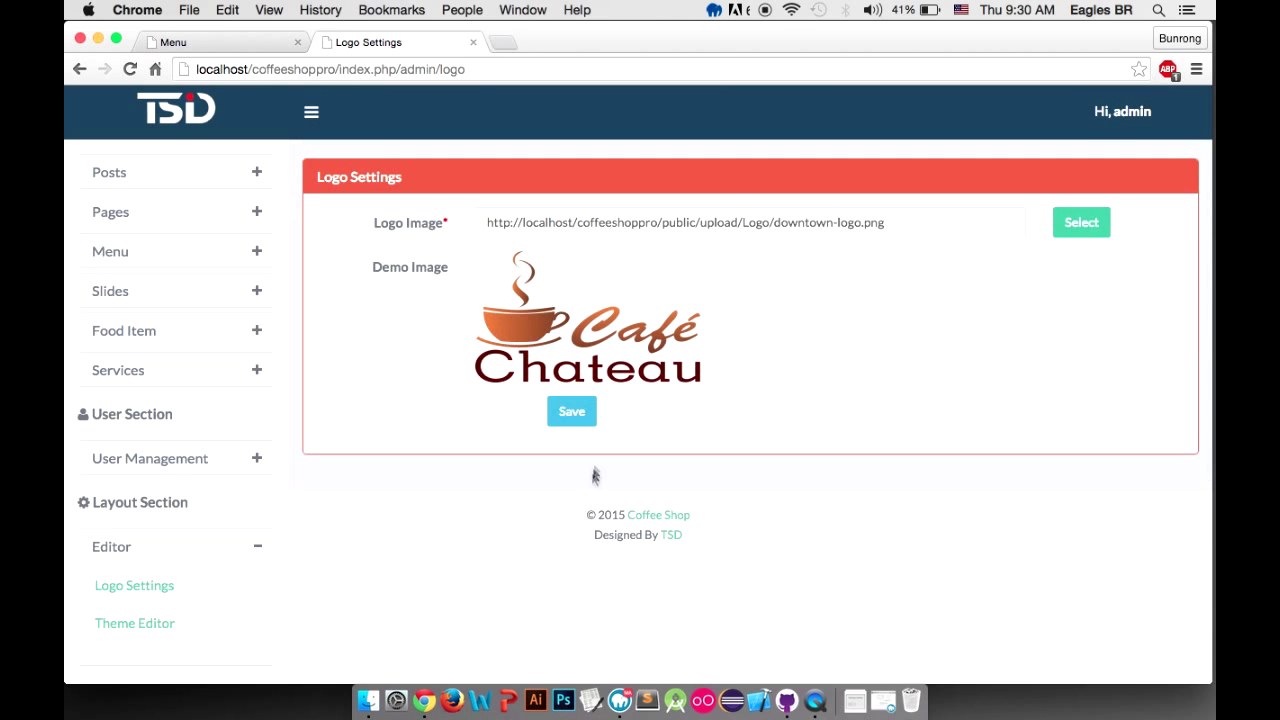
Check the logo on the public Menu page and return to the logo settings.
click(198, 42)
key(super+r)
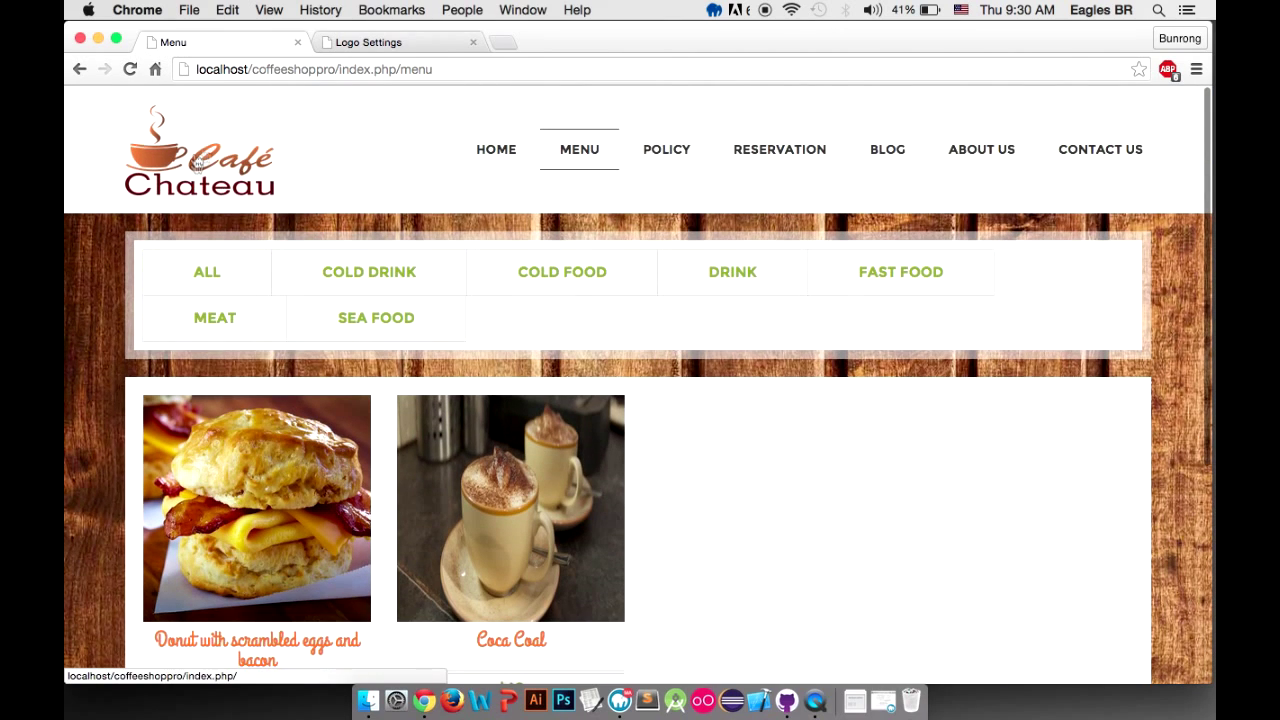
click(403, 46)
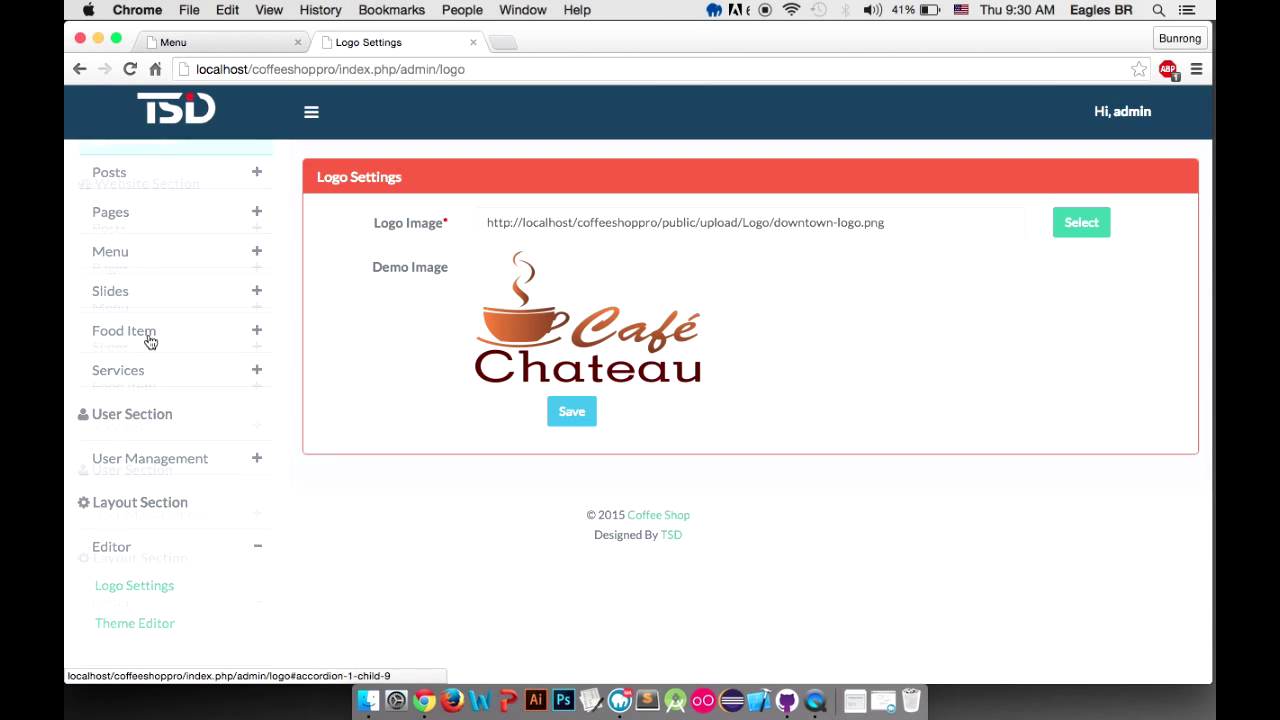
Open the admin dashboard and the public site's Reservation page.
scroll(150, 250, up, 2)
click(168, 120)
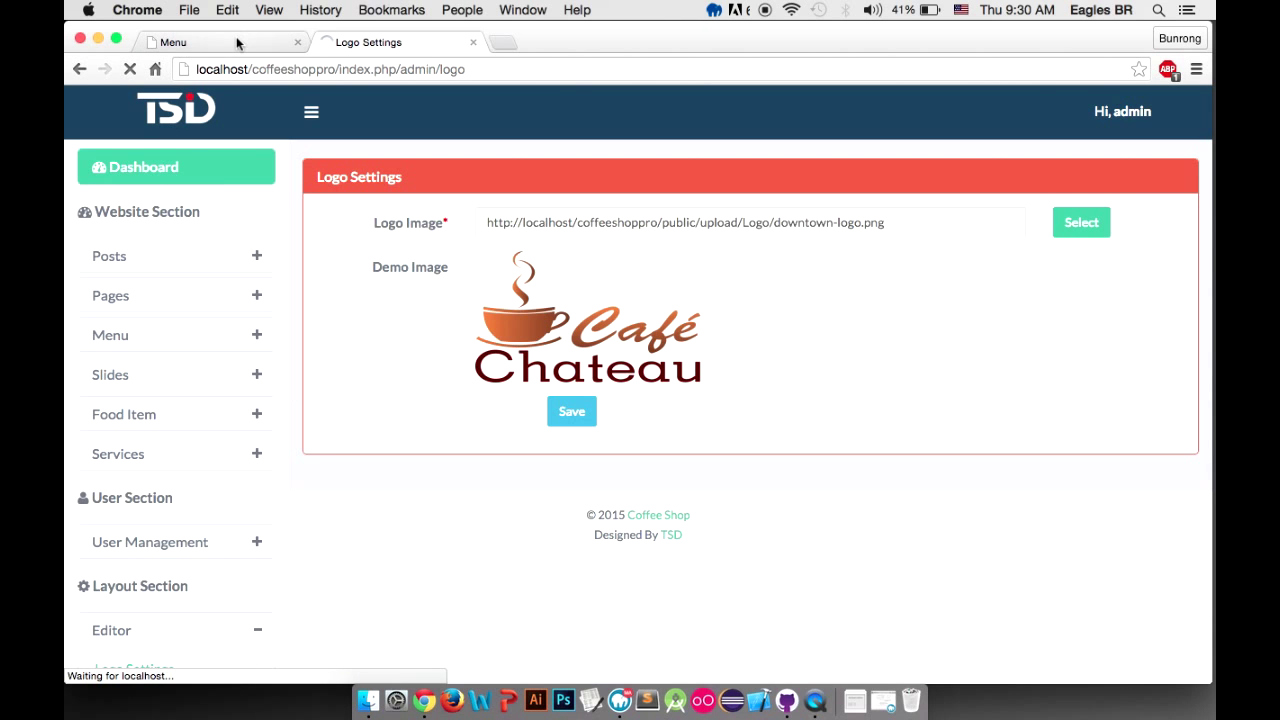
click(236, 40)
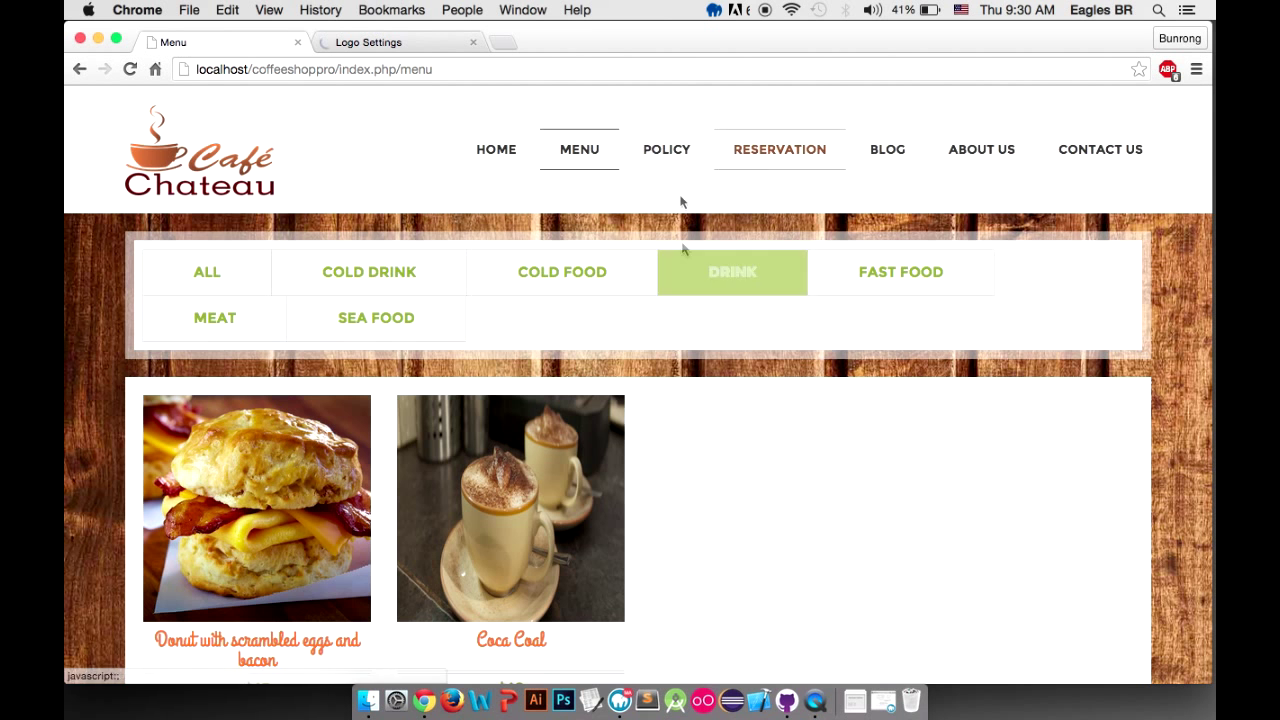
click(753, 160)
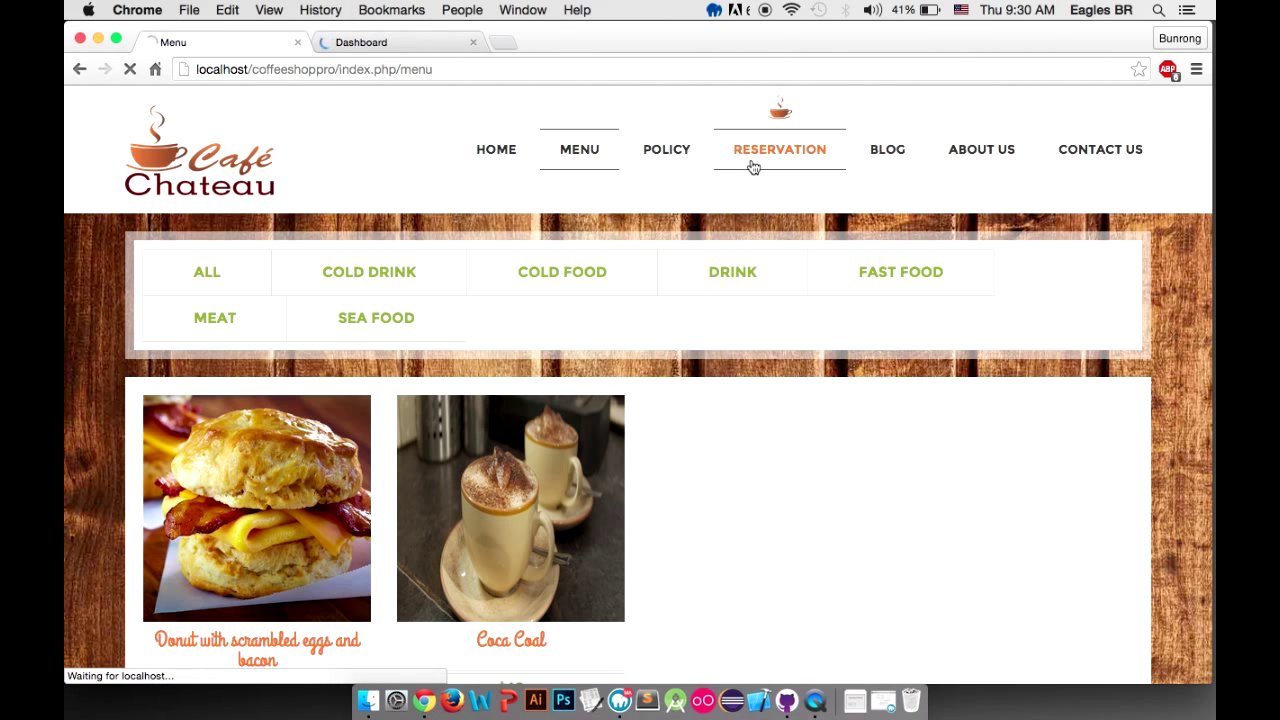
click(666, 155)
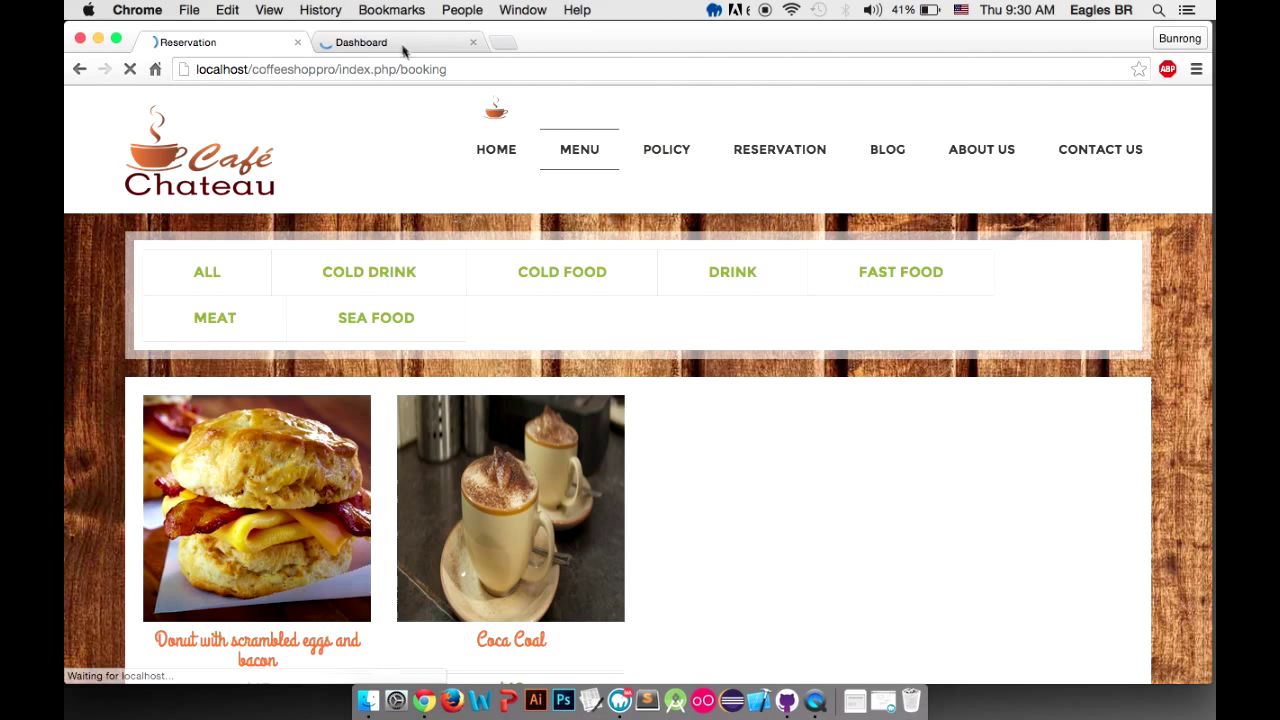
Review the booking form on the public Reservation page, including its date, guest, contact and message fields.
scroll(592, 313, down, 5)
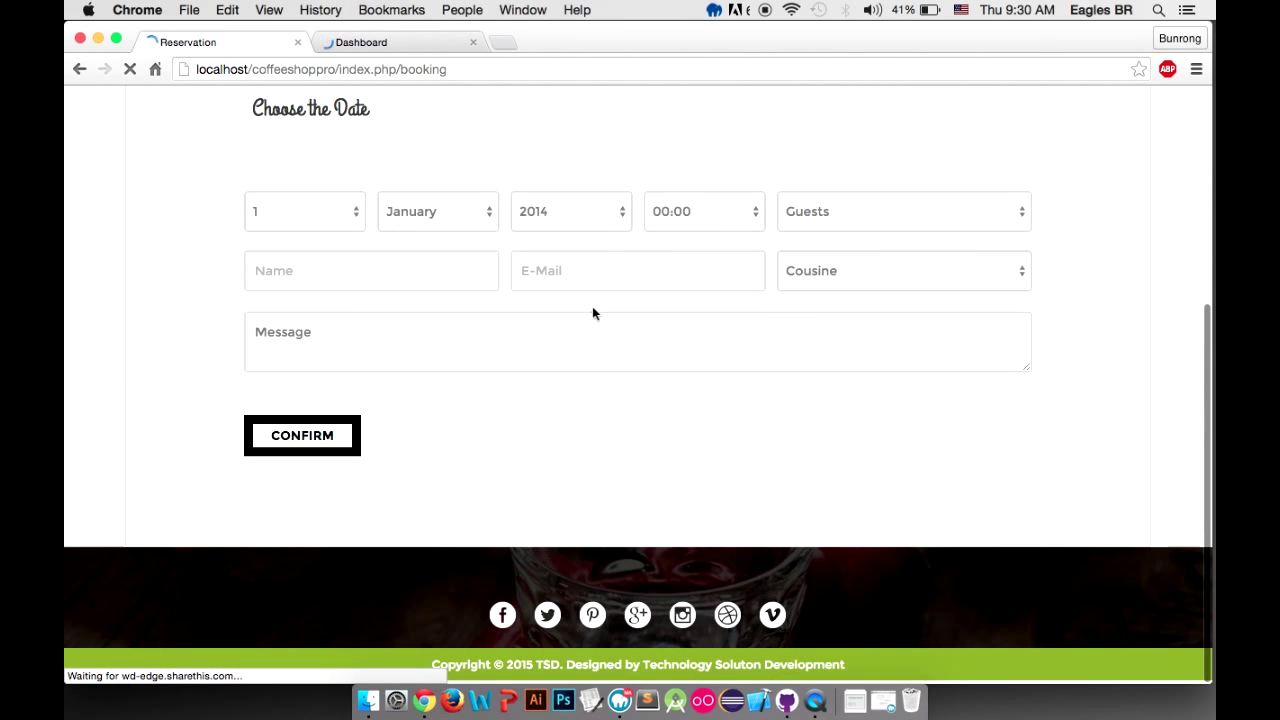
scroll(609, 441, up, 3)
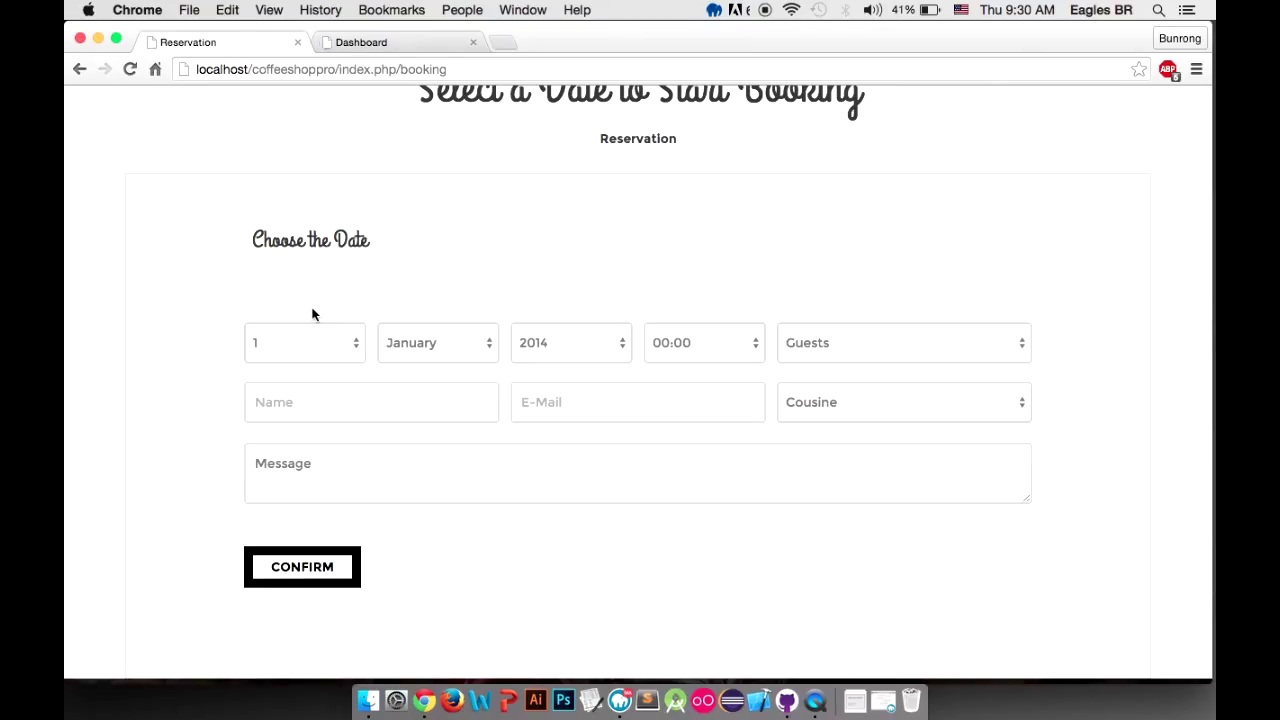
click(347, 469)
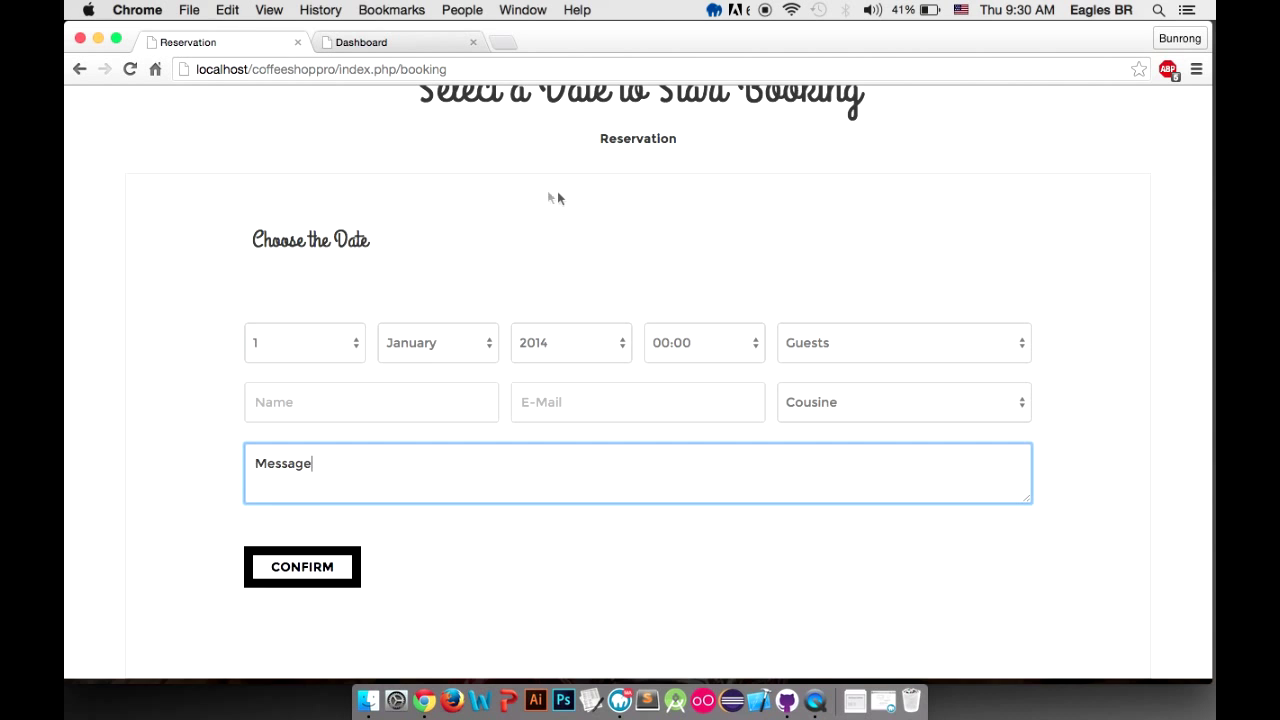
scroll(633, 177, up, 5)
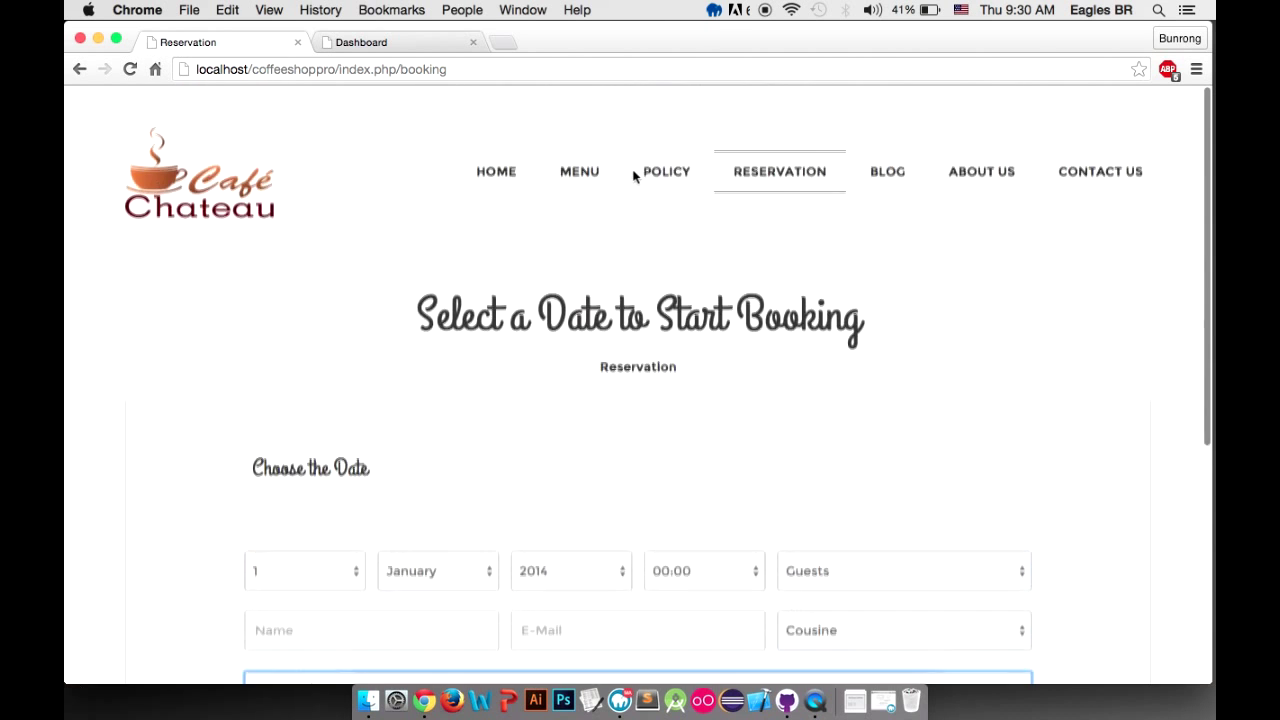
Open the public About Us page and the Contact Us page, and examine the contact form and contact details.
click(975, 153)
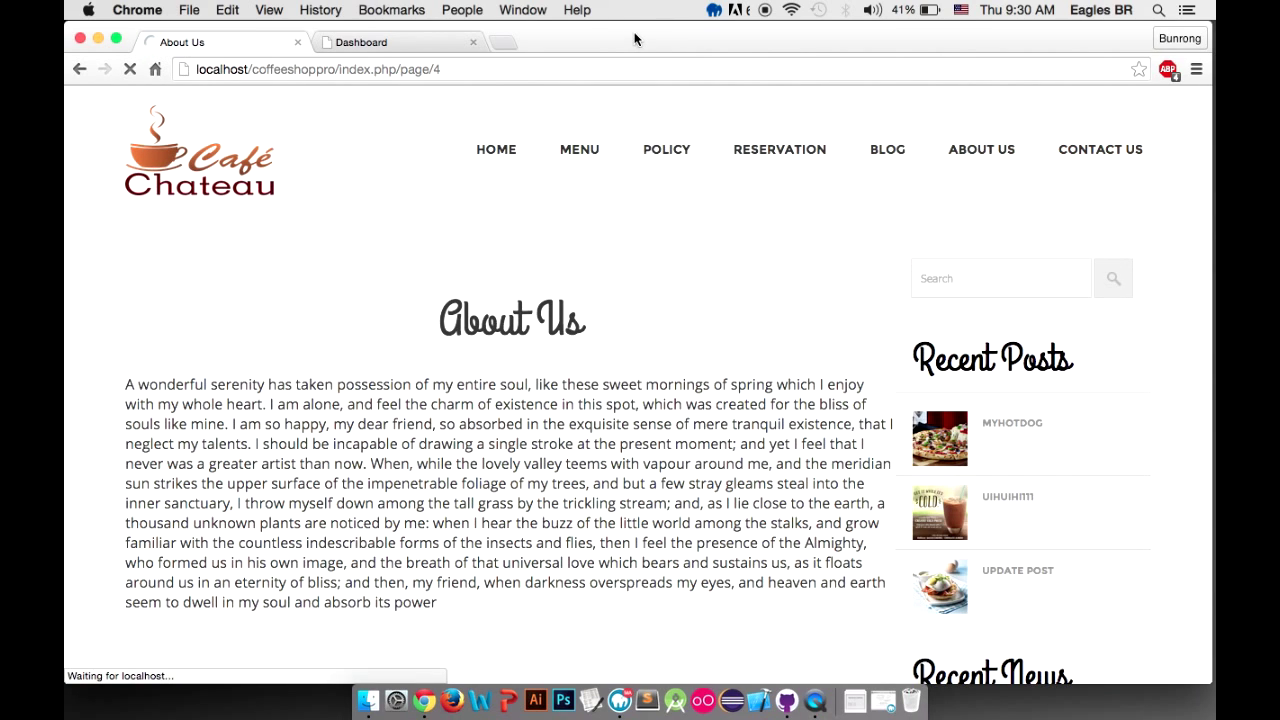
scroll(524, 321, down, 5)
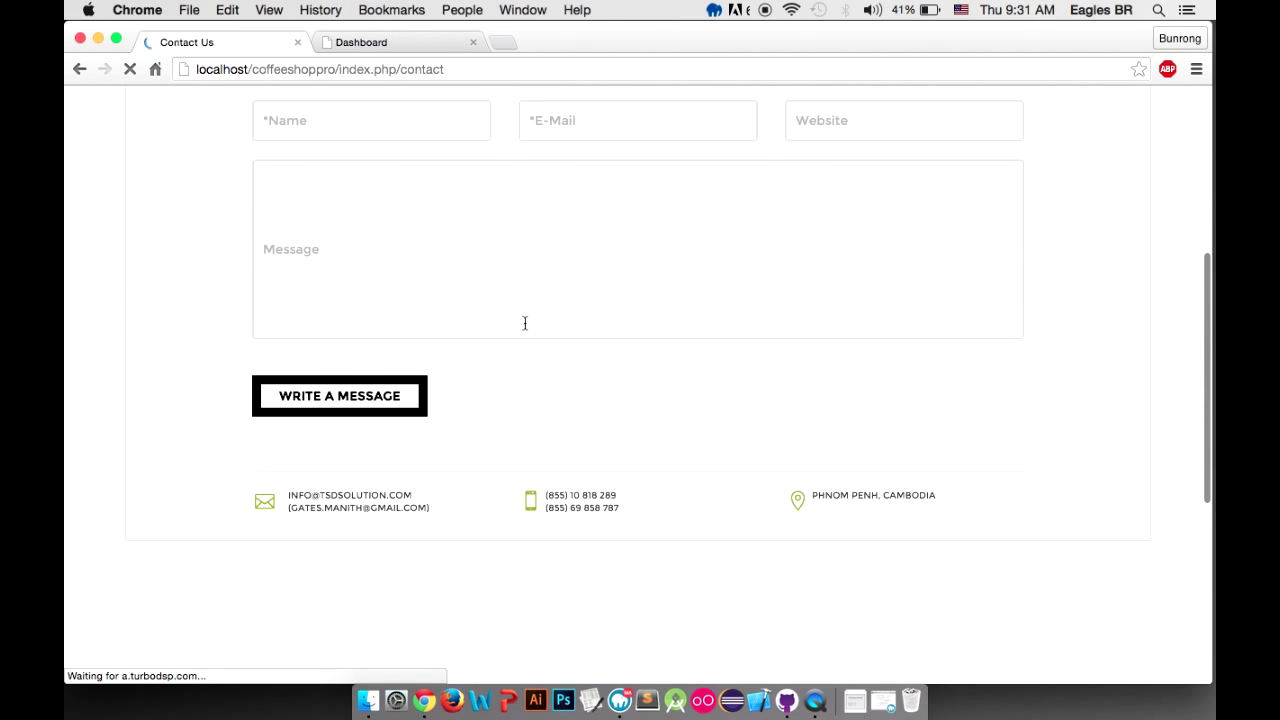
scroll(524, 322, up, 3)
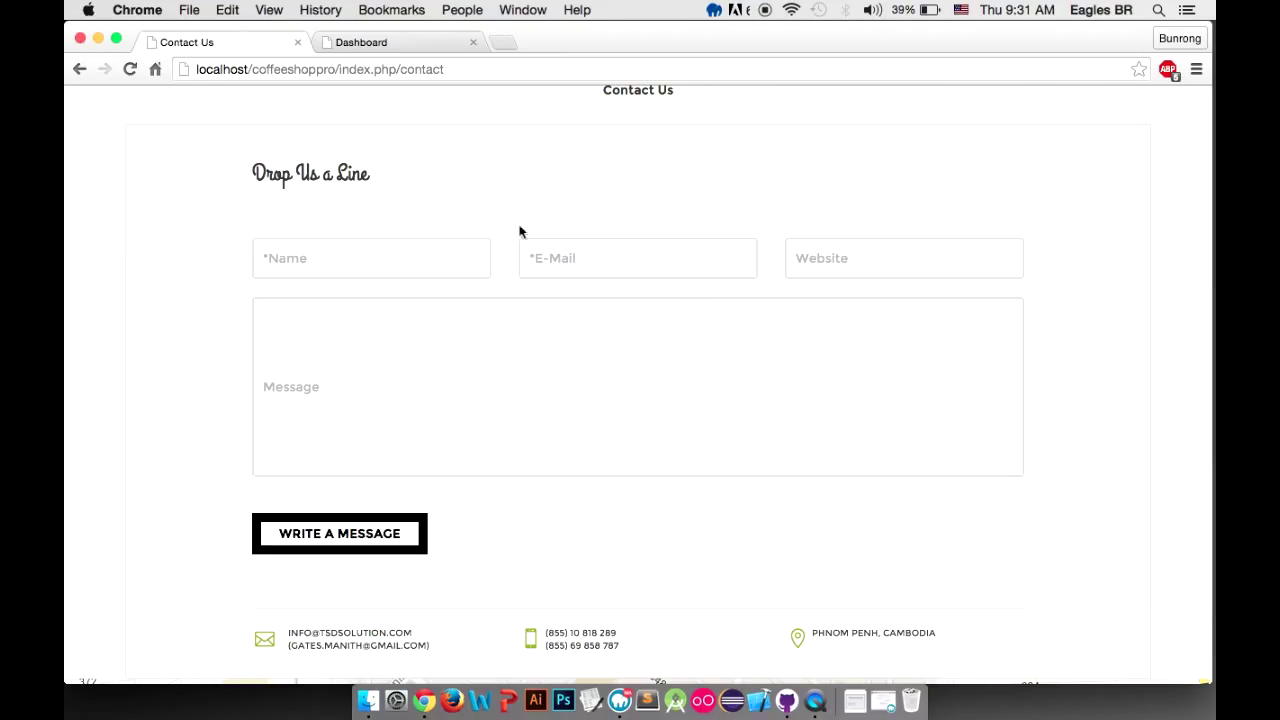
click(368, 400)
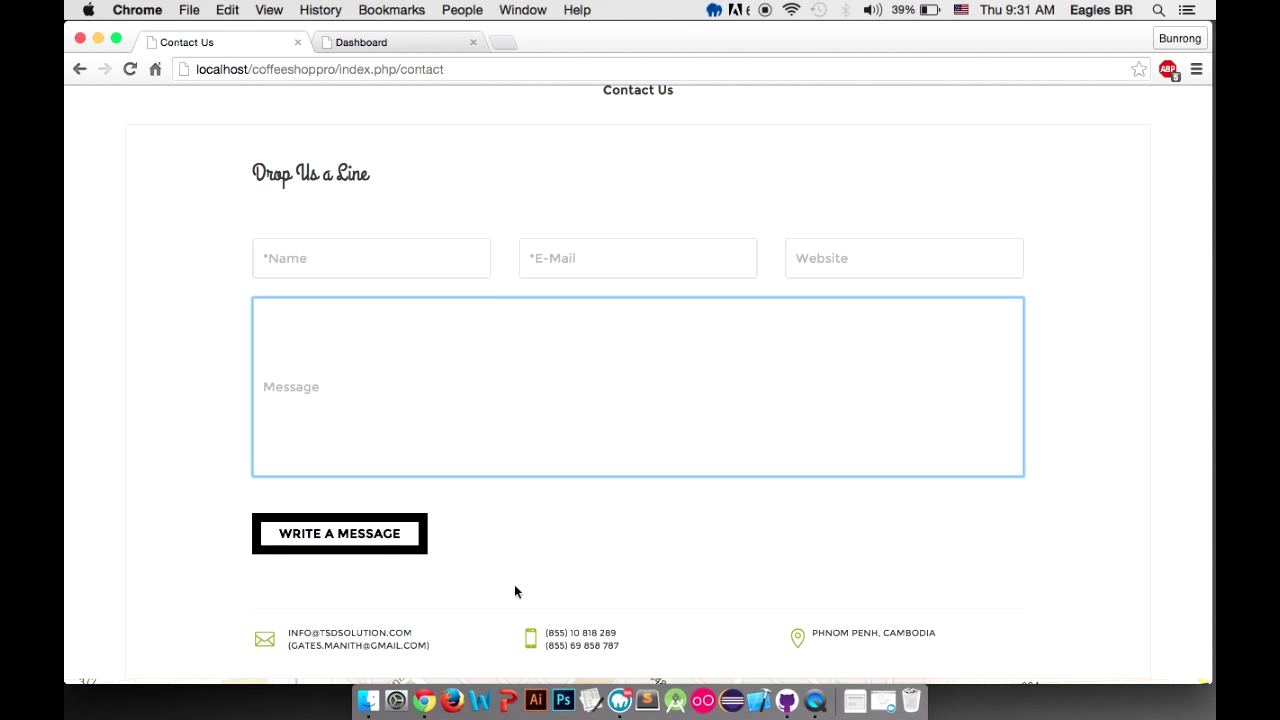
scroll(610, 132, up, 5)
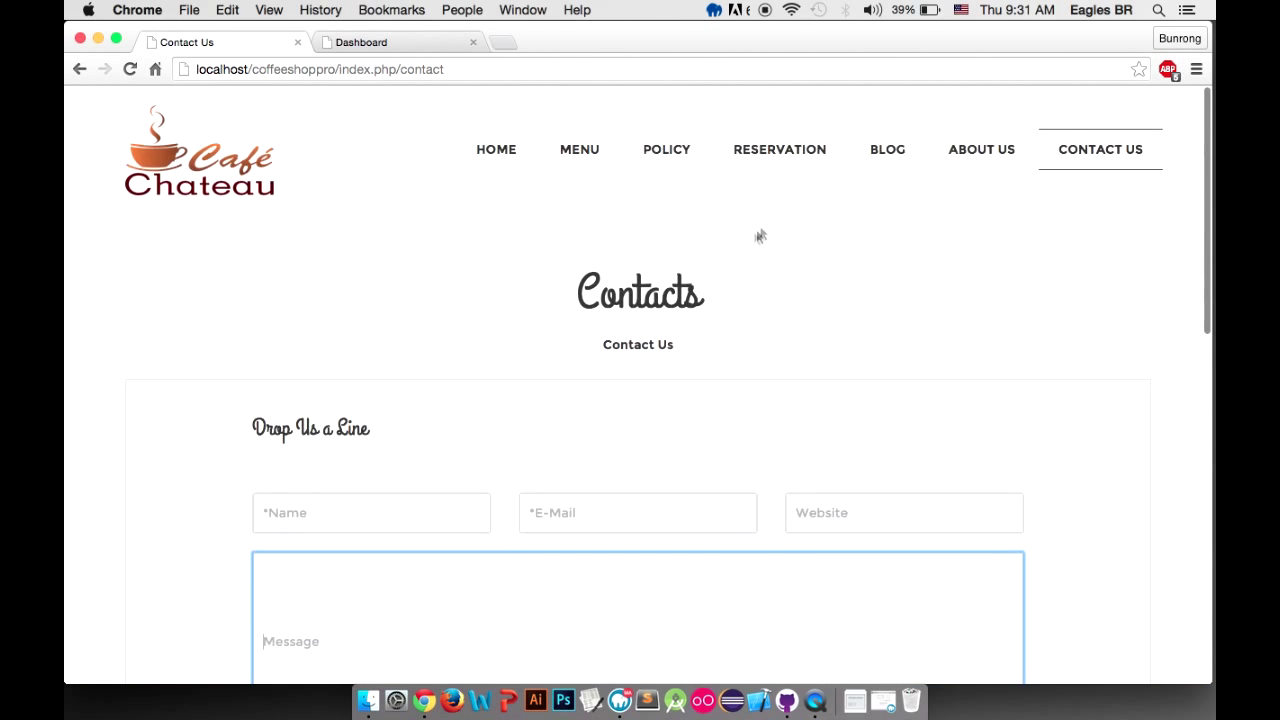
Open the Meat category of the public food menu and look through its dishes.
click(683, 151)
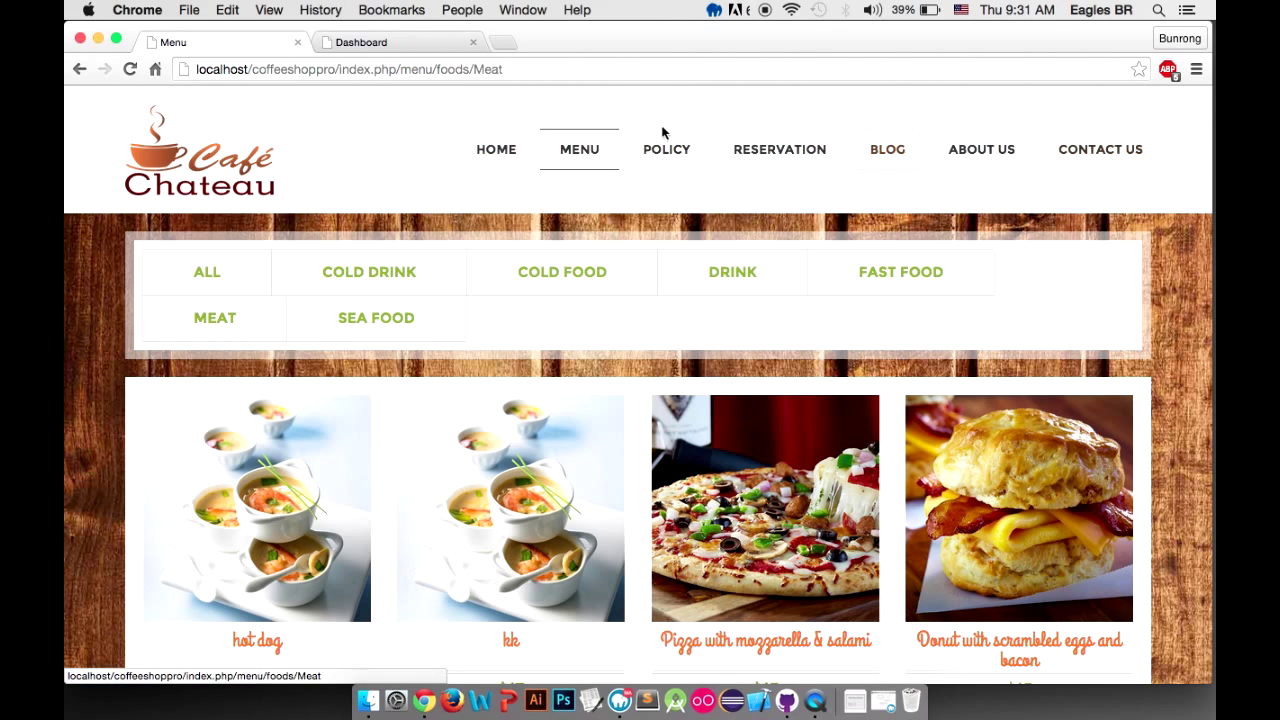
scroll(404, 199, down, 2)
scroll(404, 199, down, 10)
scroll(404, 199, up, 15)
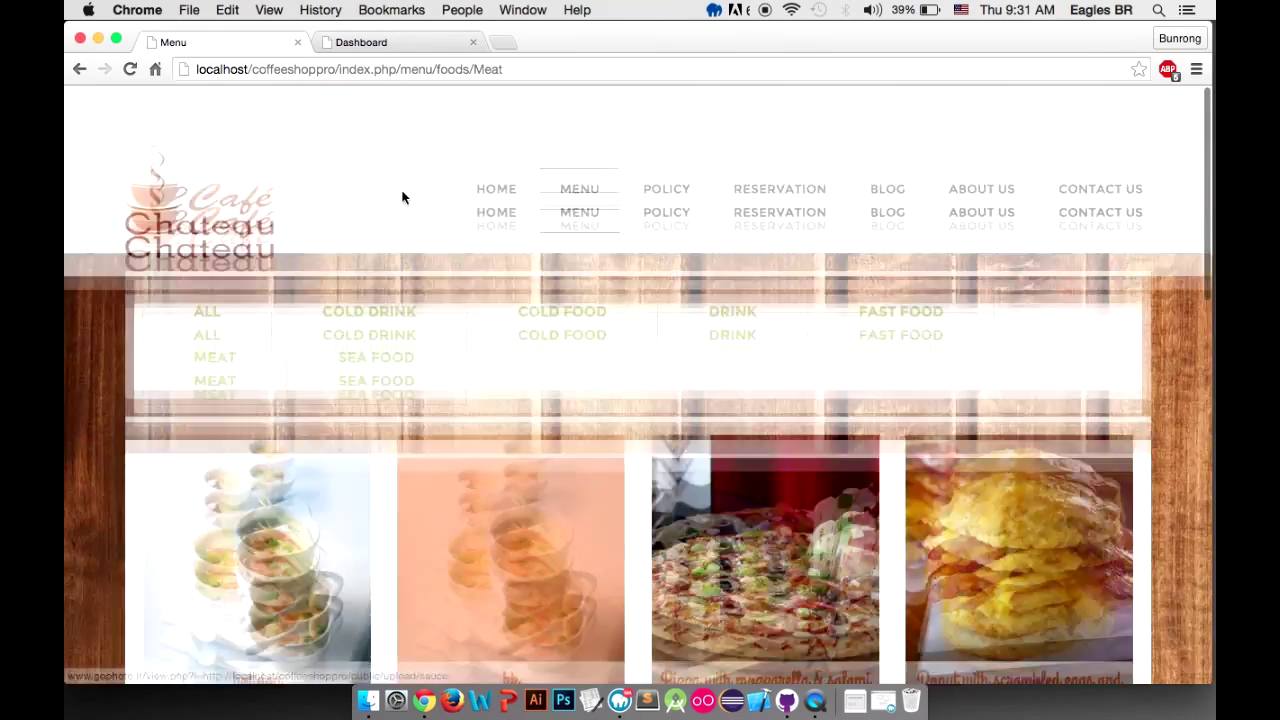
Open the public Home page and look through the slide images down to the Best Offer section.
click(500, 150)
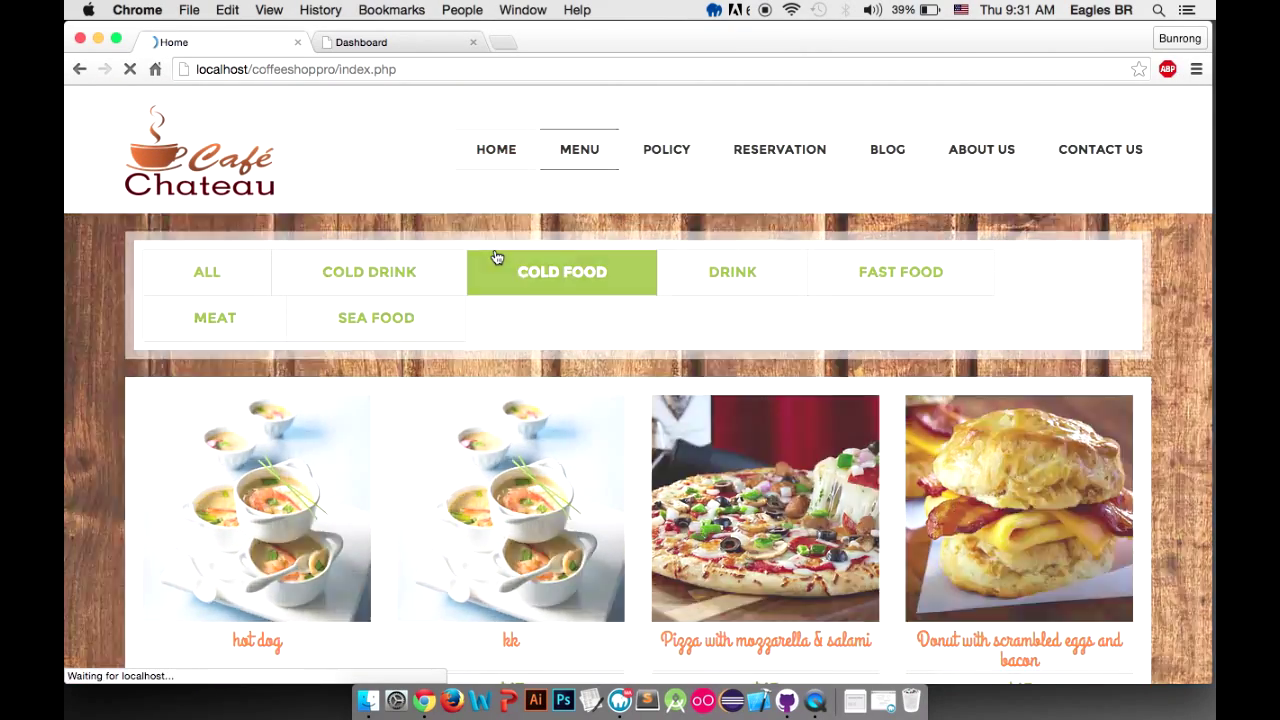
scroll(404, 287, down, 3)
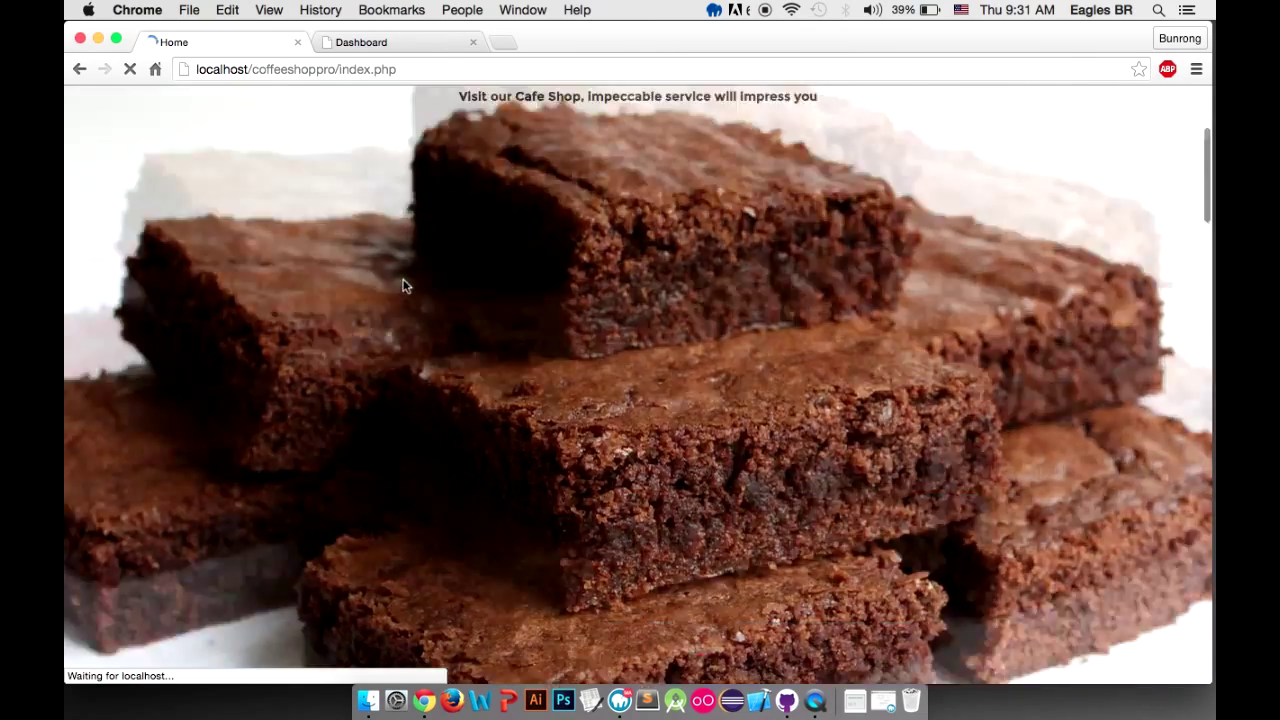
scroll(404, 286, down, 5)
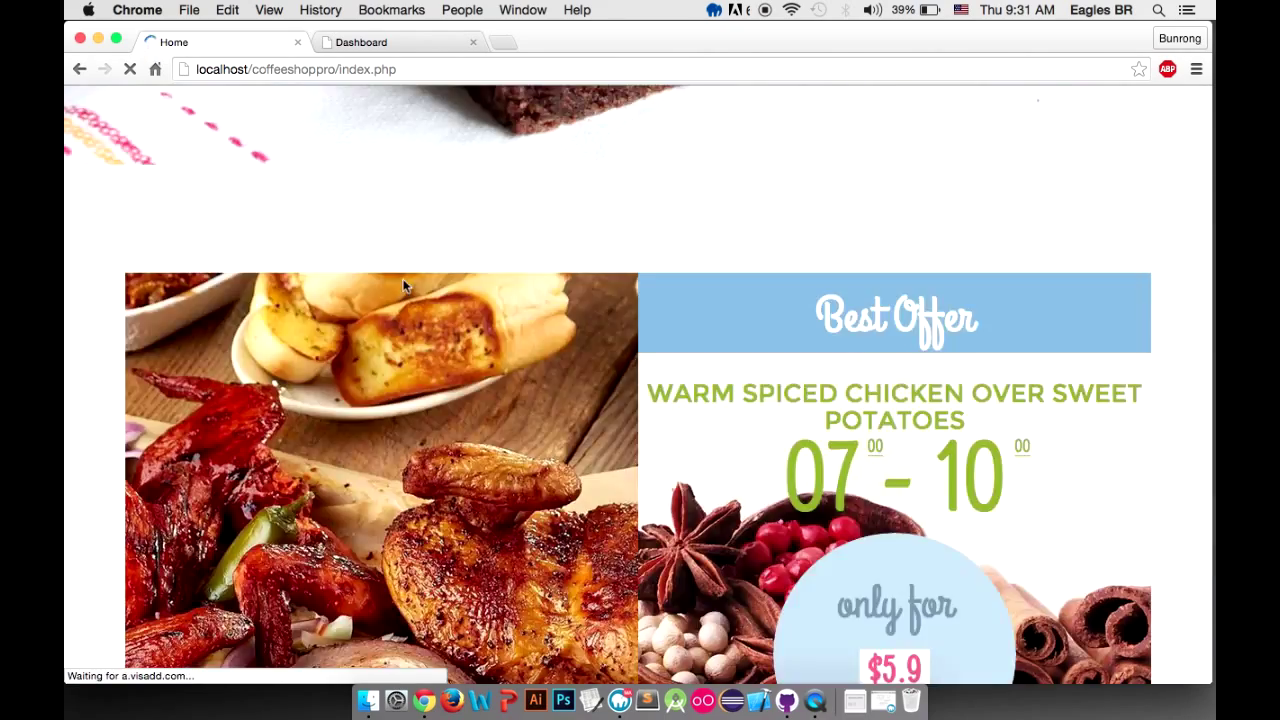